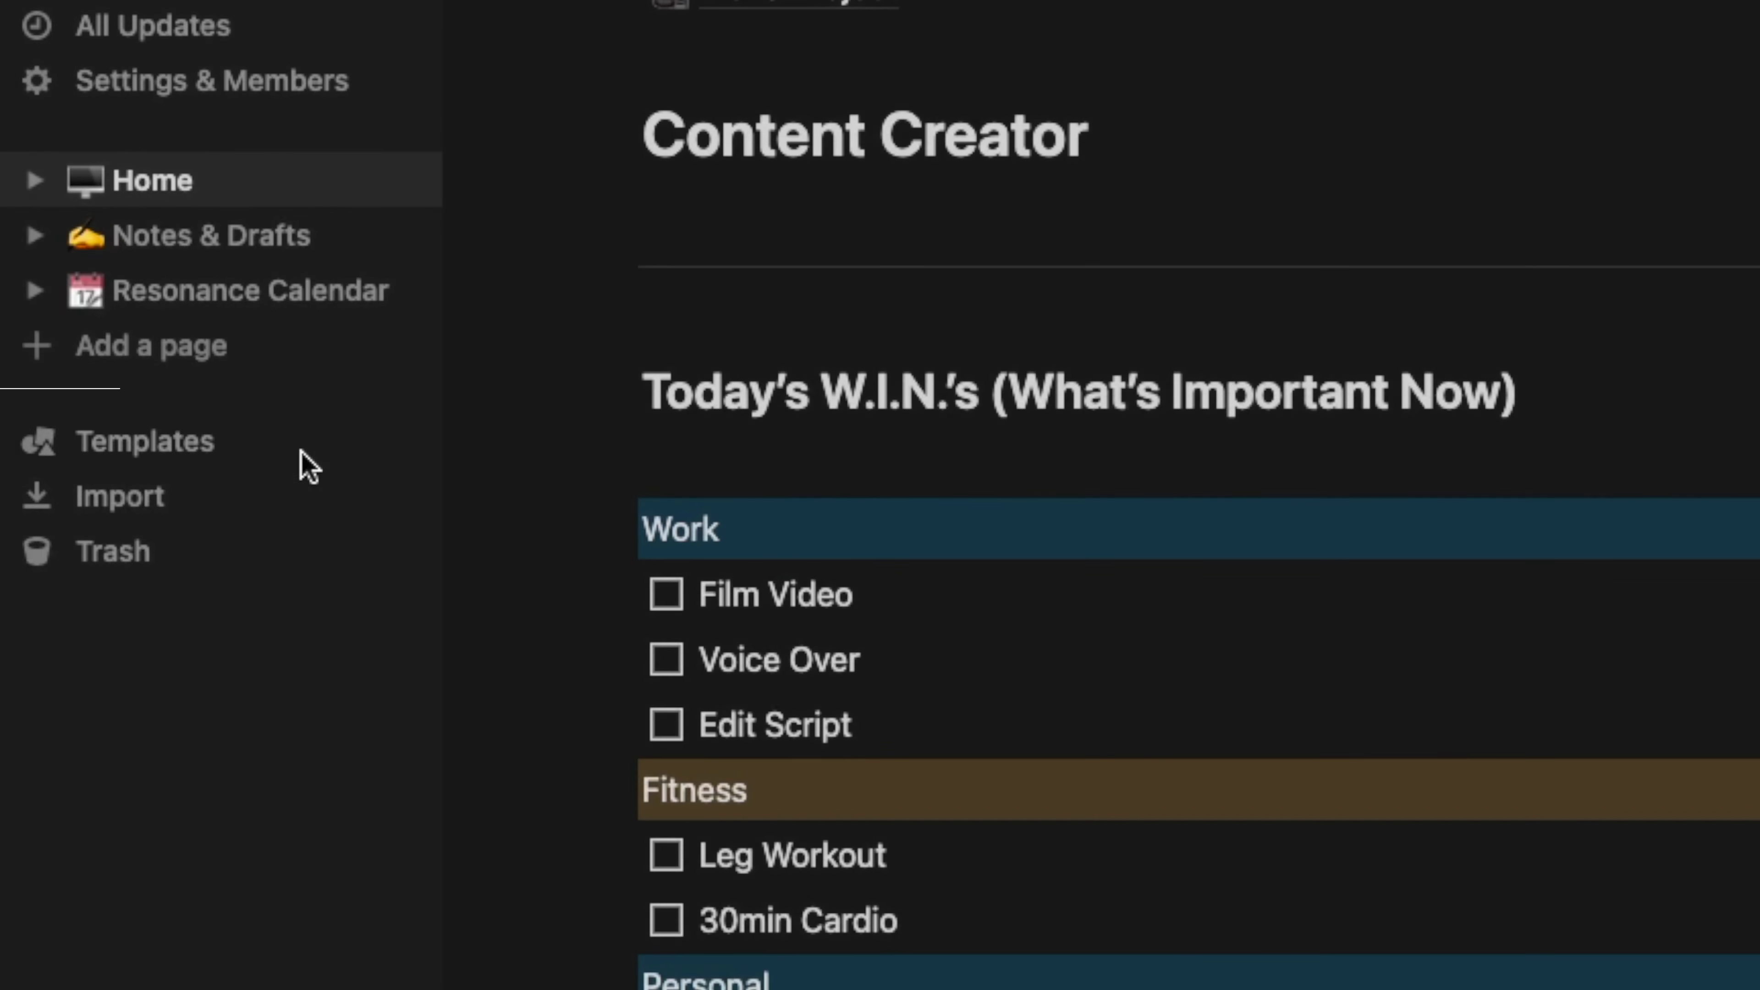
Create a new page from the Personal Home template in the Personal category
left_click(170, 444)
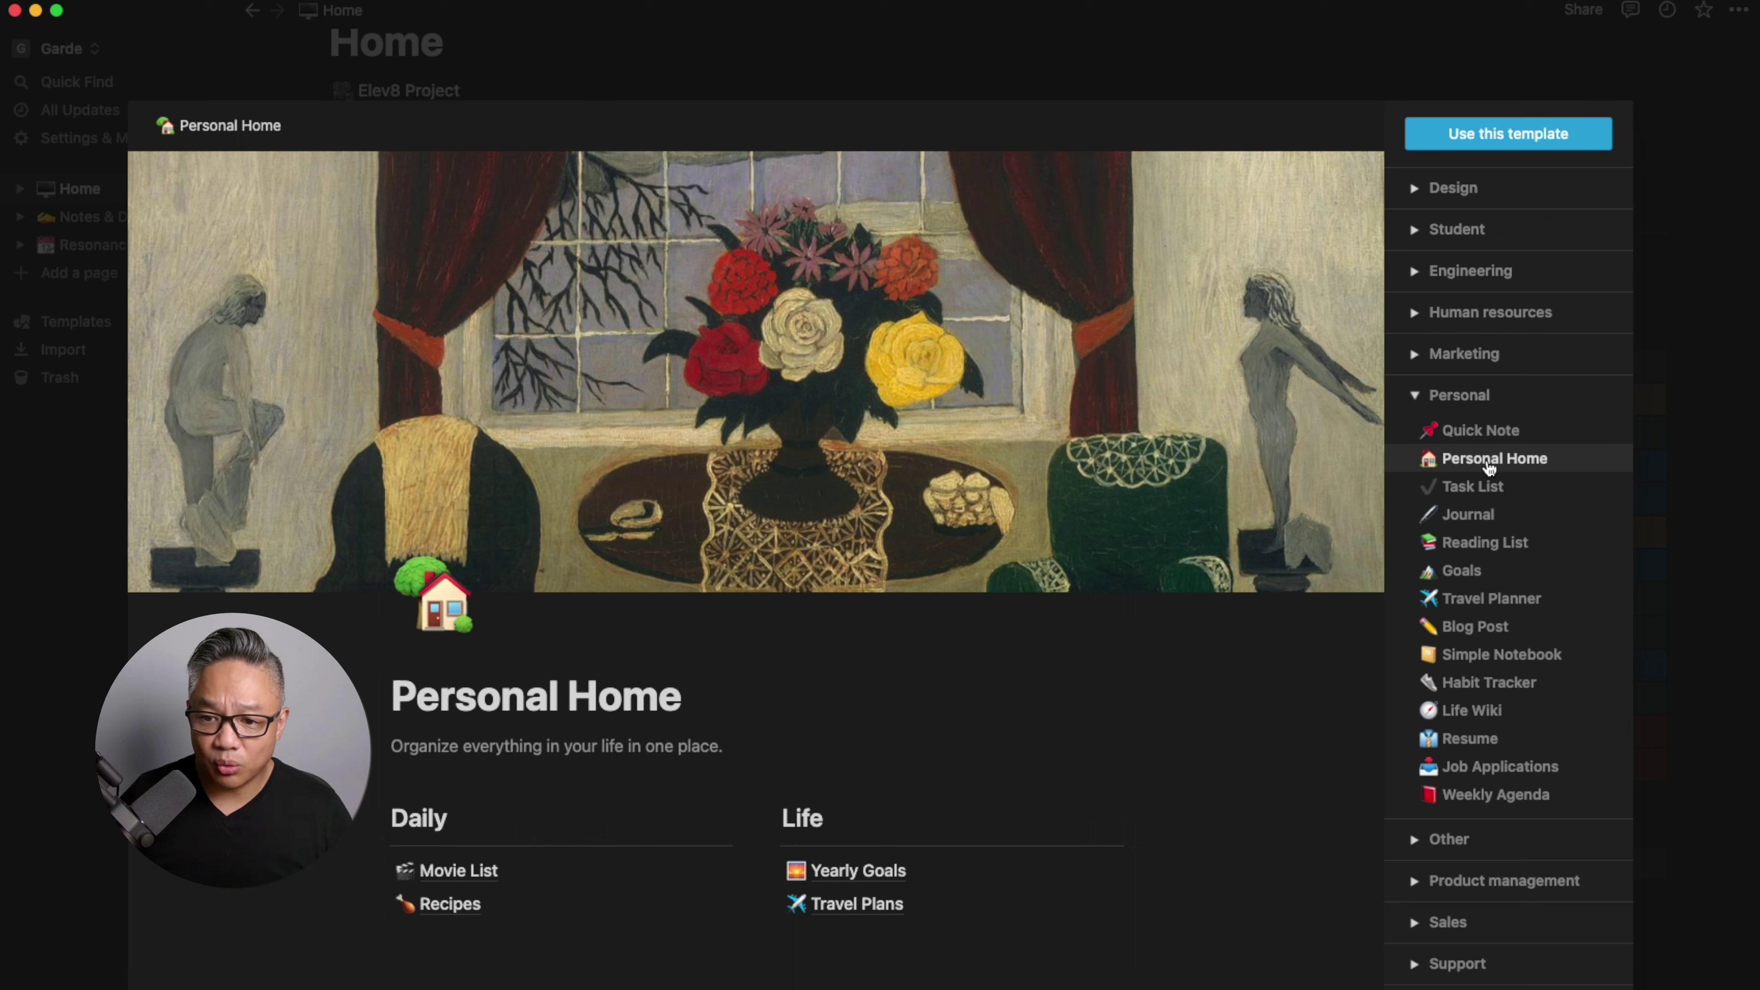
left_click(1489, 134)
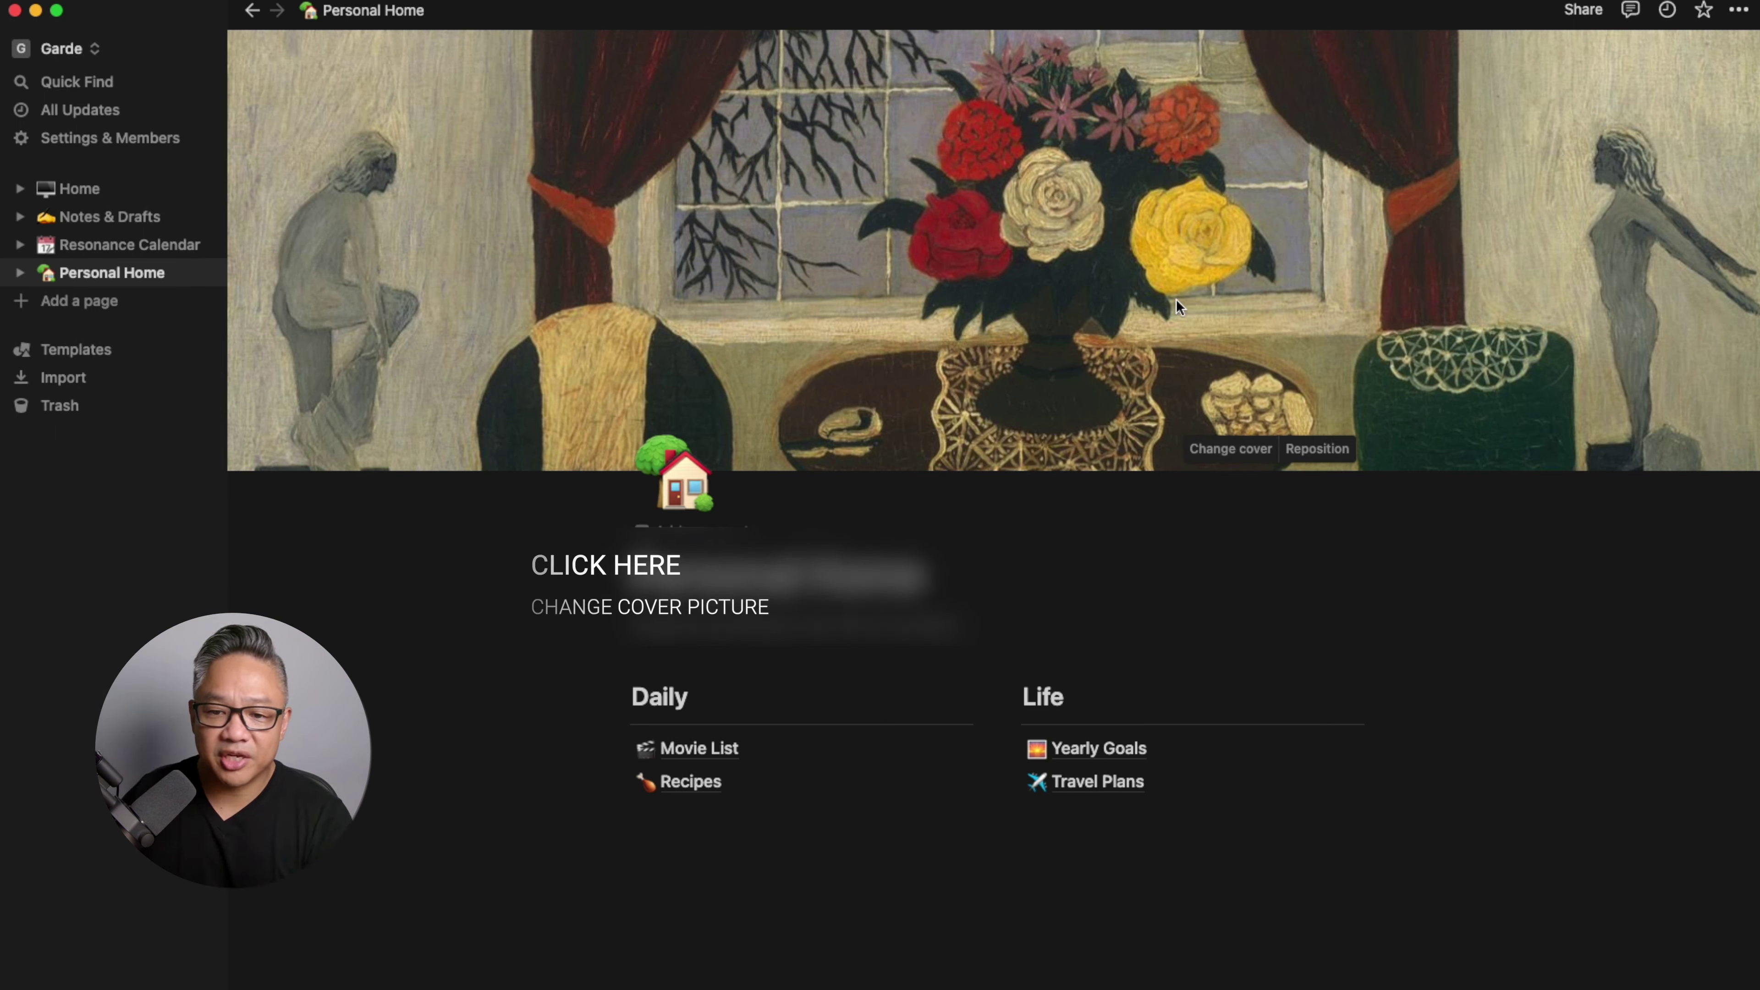
Try the solid red gallery cover on the page, and replace it with the Unsplash "Office" photo of a laptop and chair at a wooden desk
left_click(1263, 452)
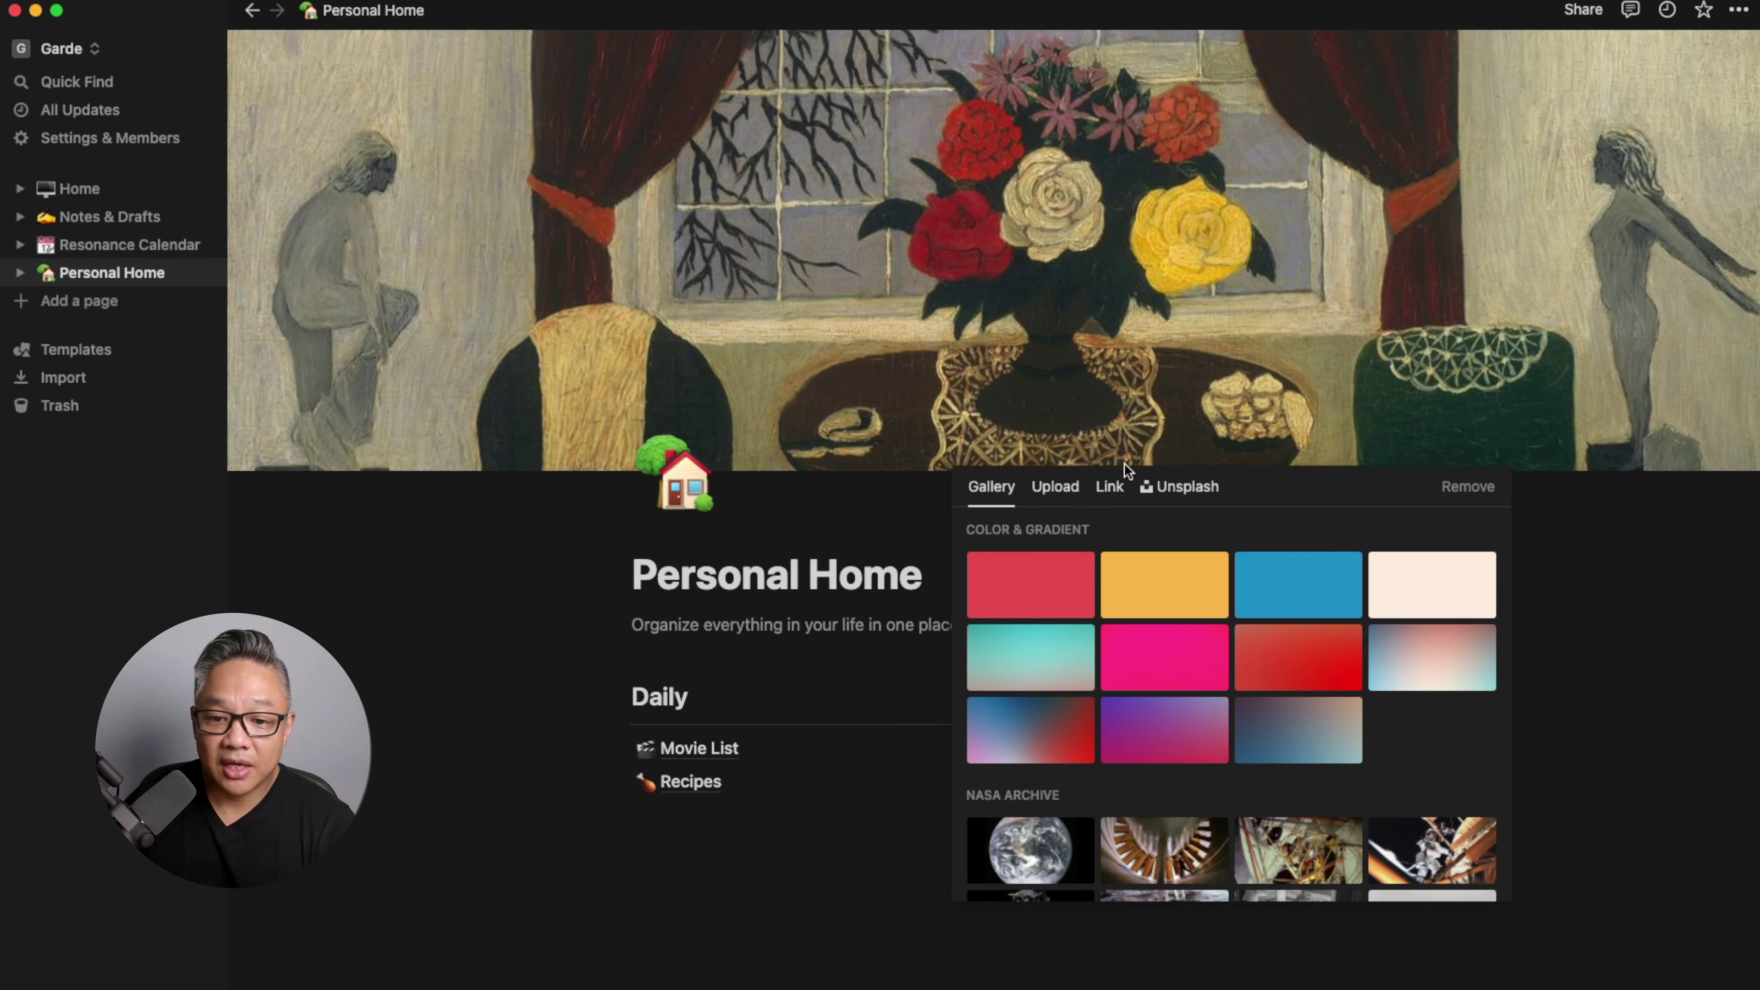
left_click(1064, 598)
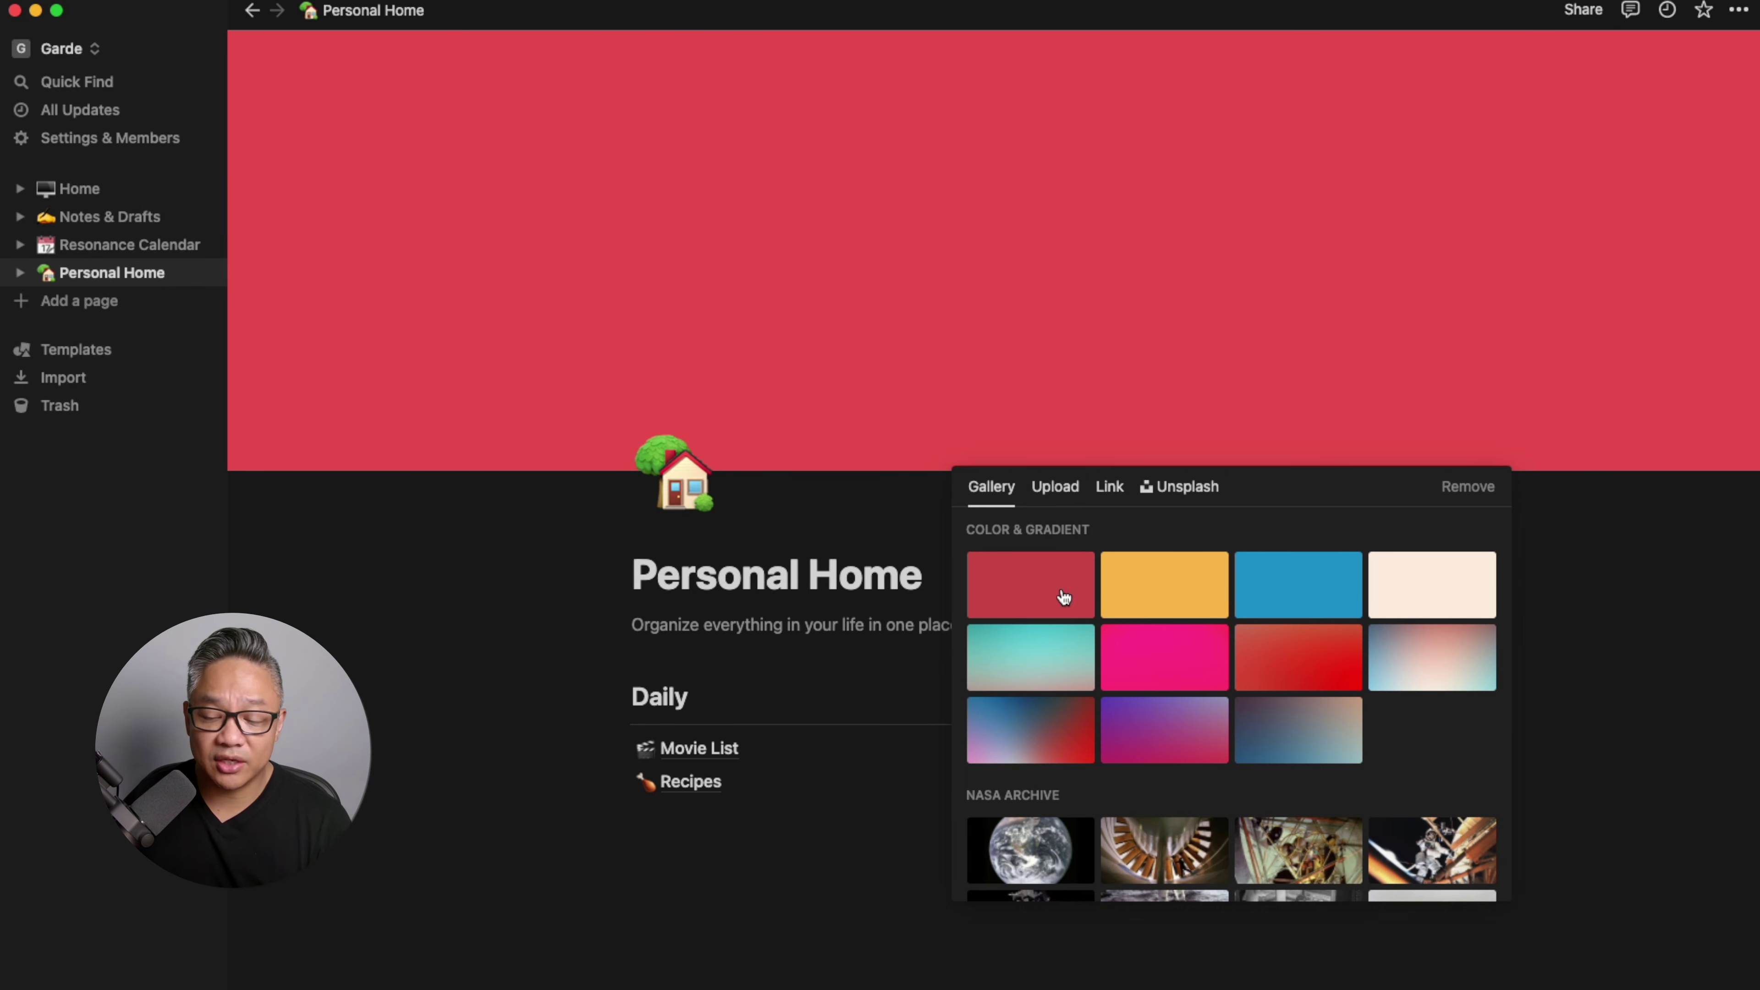
scroll(1265, 676, "down", 1)
scroll(1223, 649, "up", 1)
left_click(1159, 488)
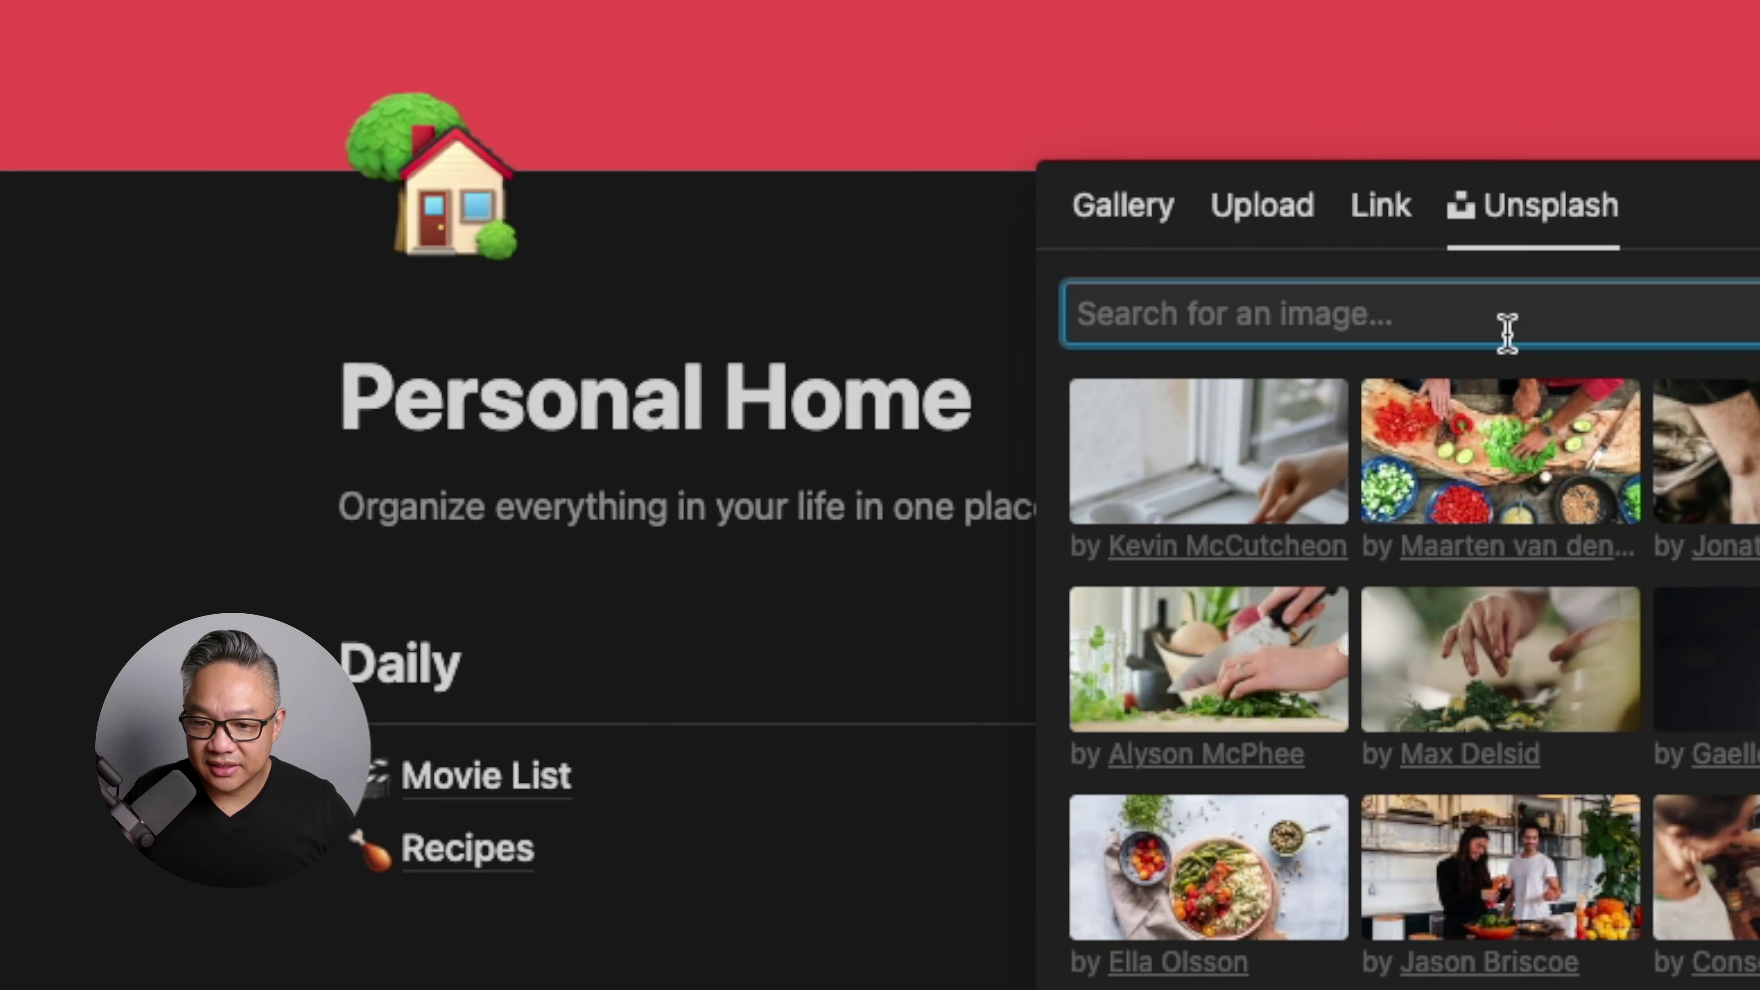
type("Office")
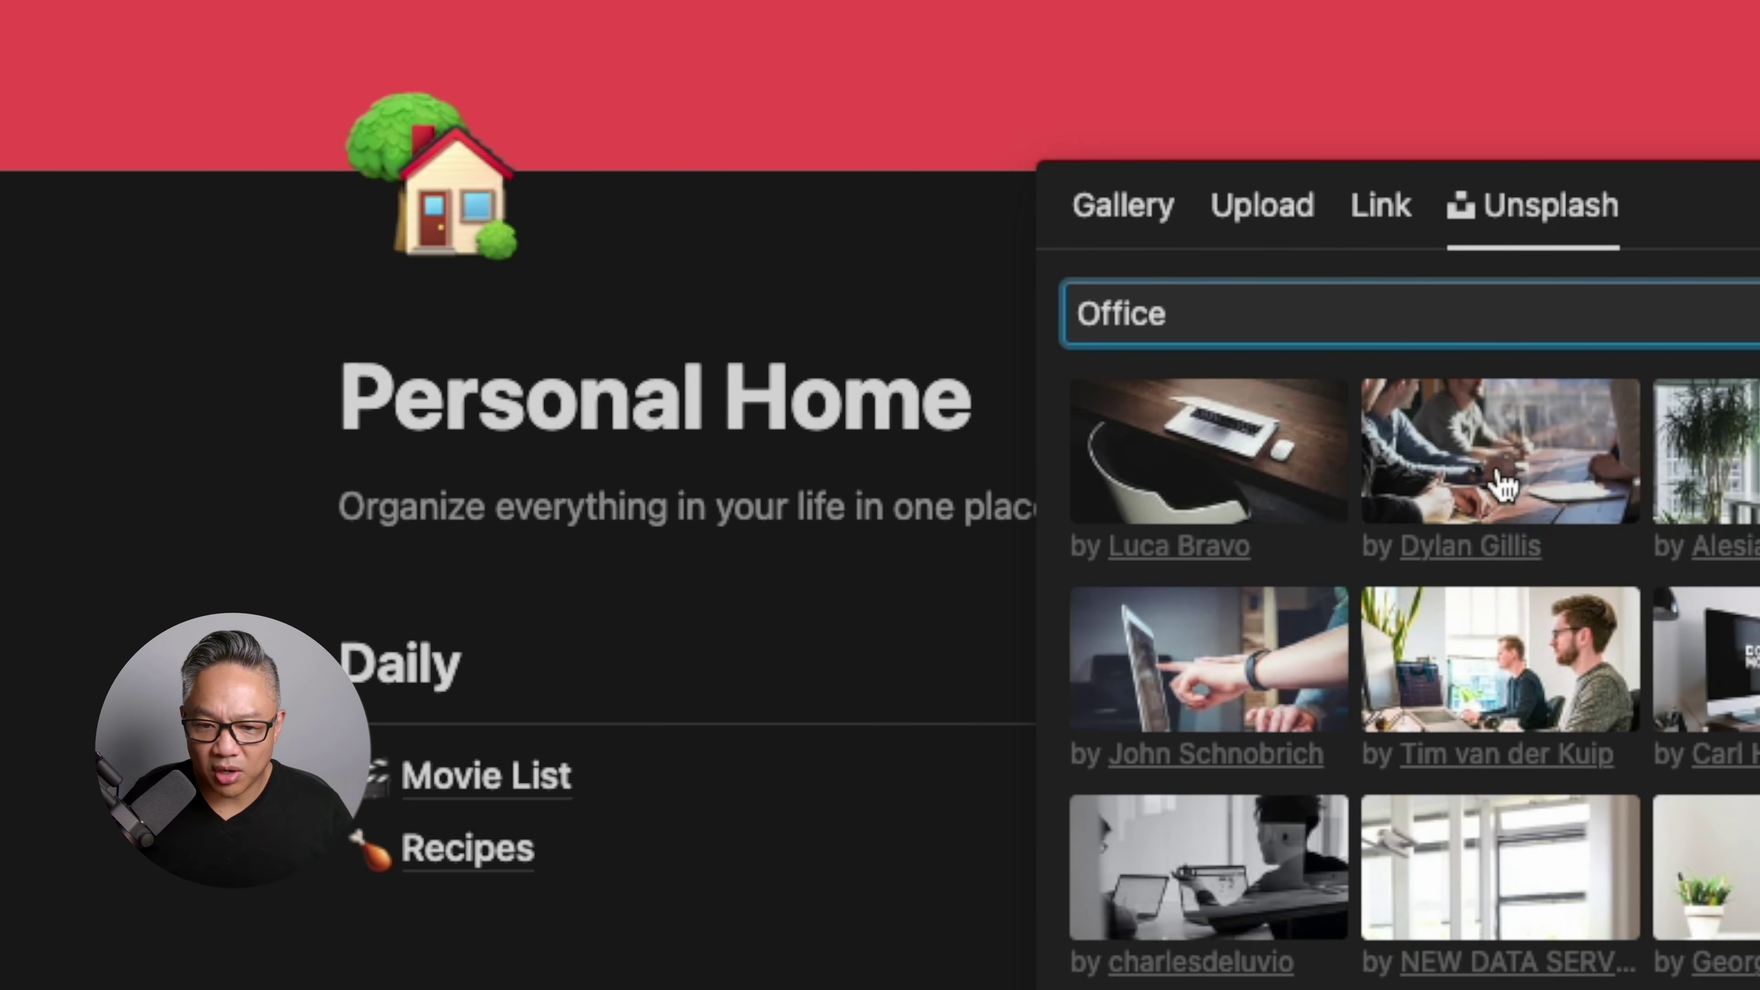
left_click(1265, 511)
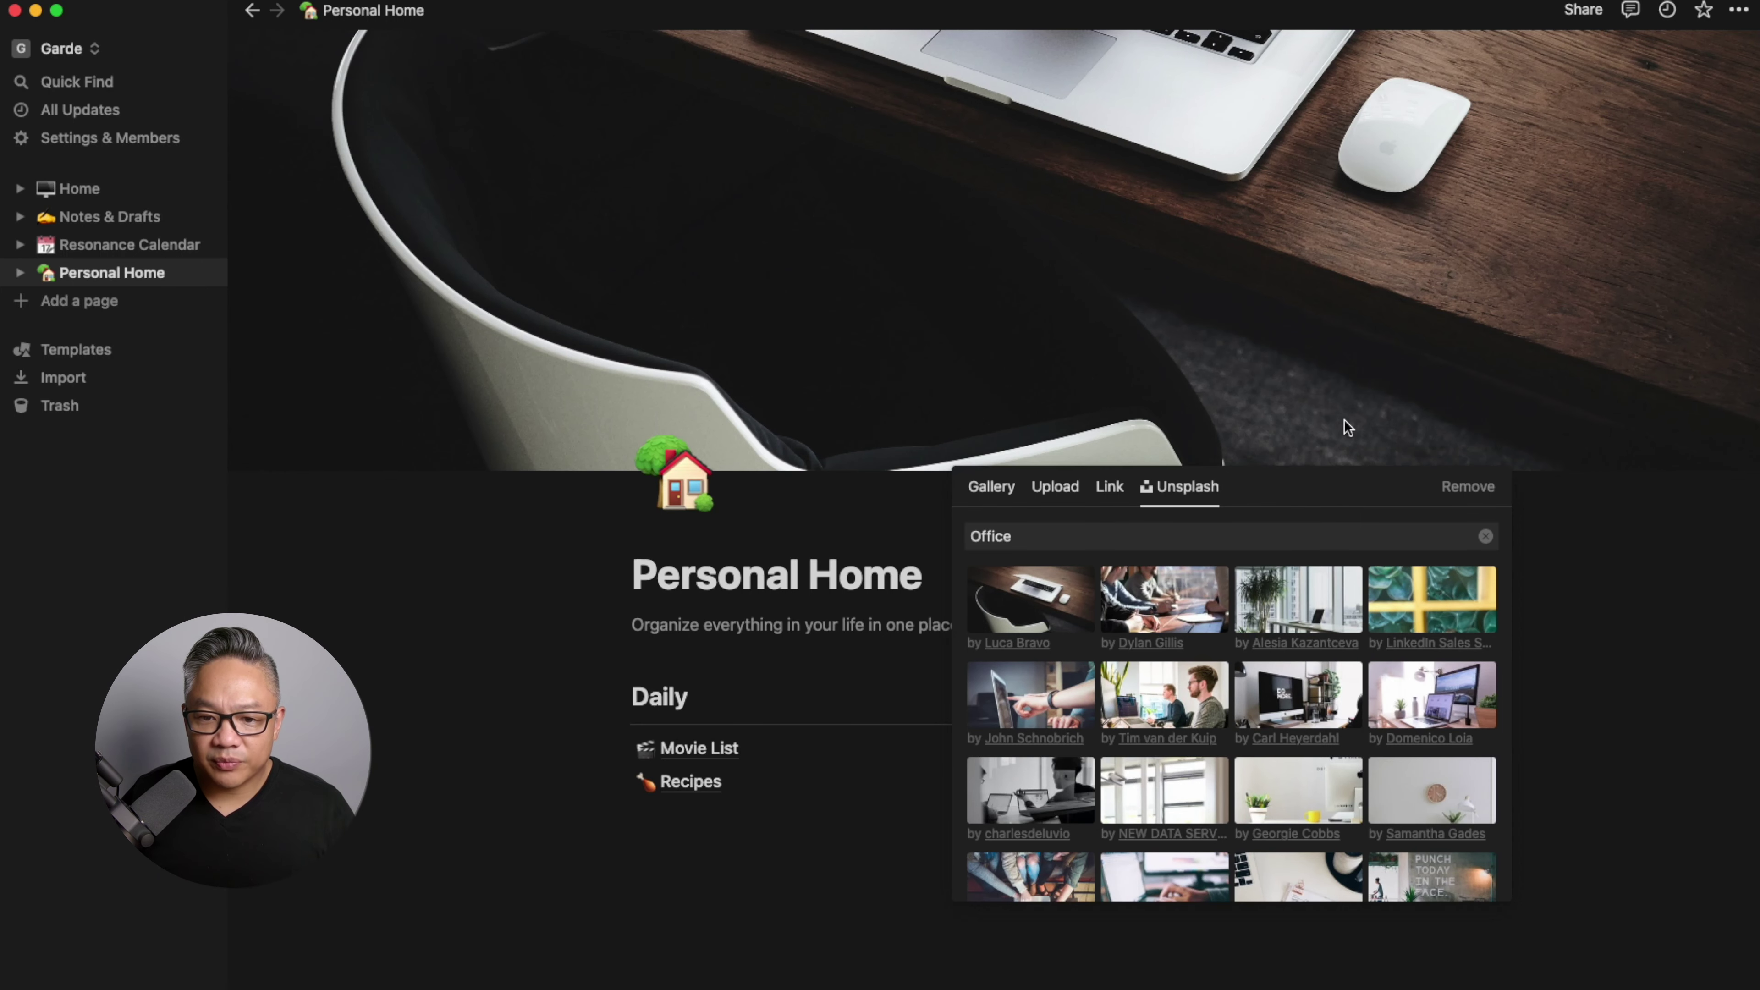
left_click(1344, 408)
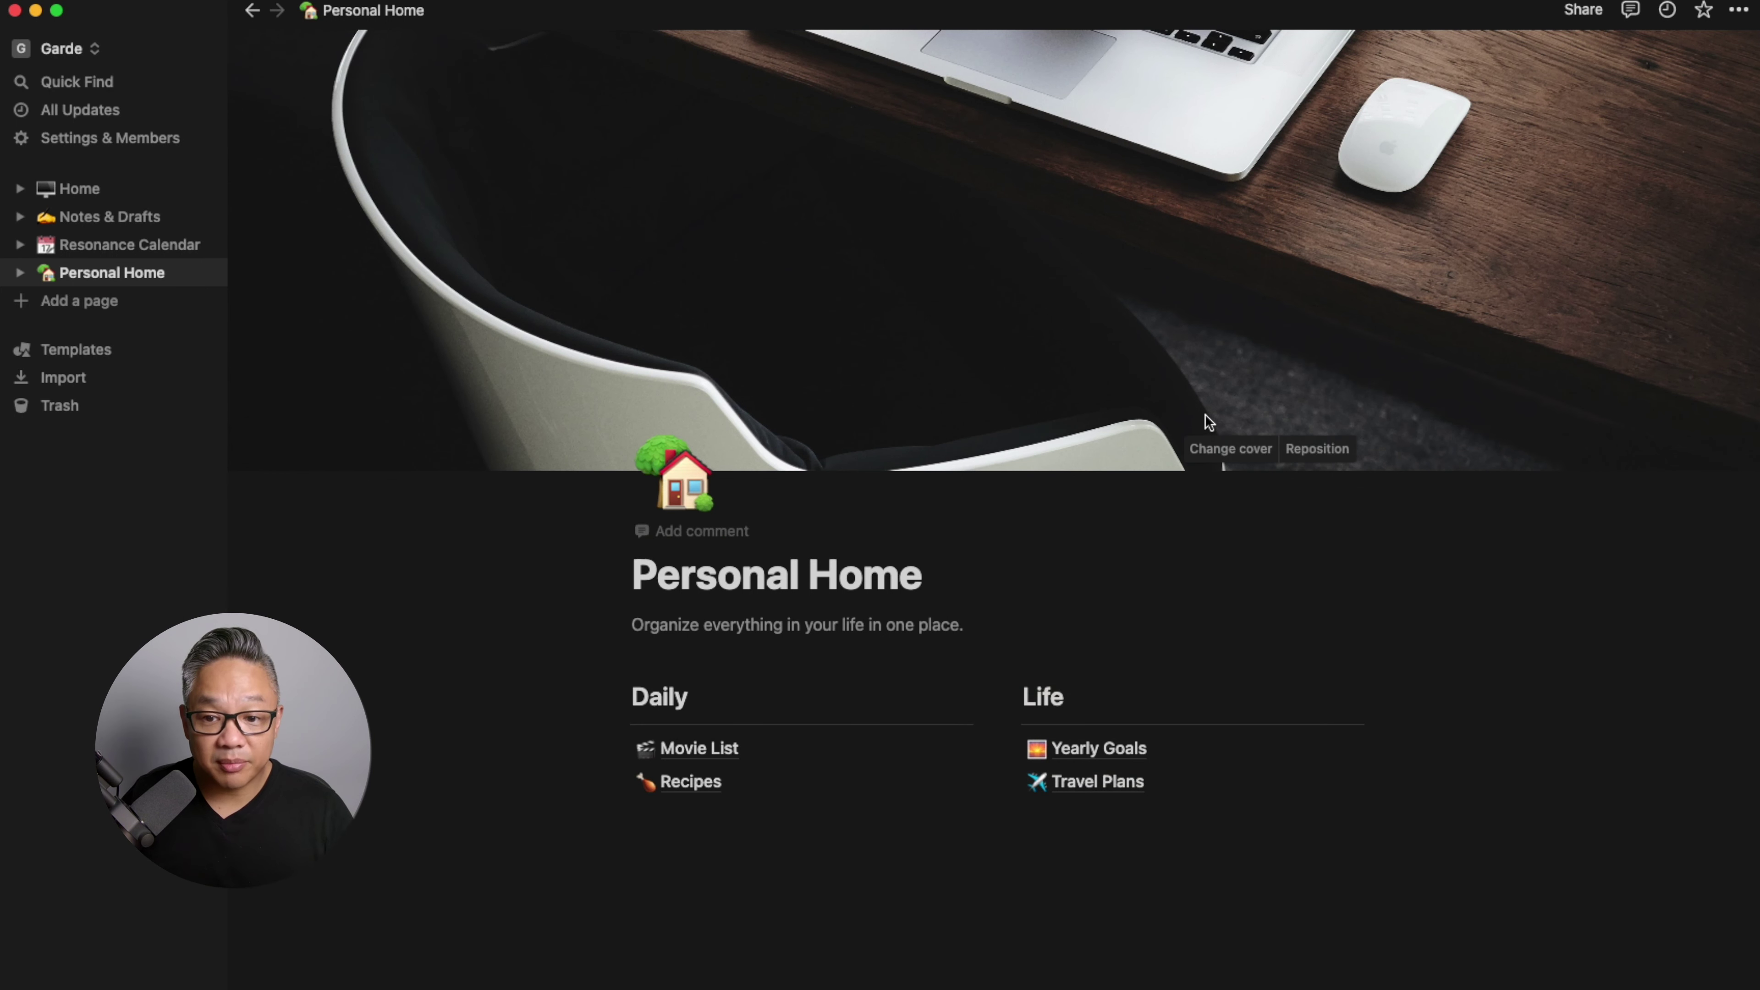
Reposition the cover image lower so more of the laptop is in the frame
left_click(1320, 449)
left_click_drag(1068, 232, 1059, 480)
left_click_drag(1186, 291, 1190, 221)
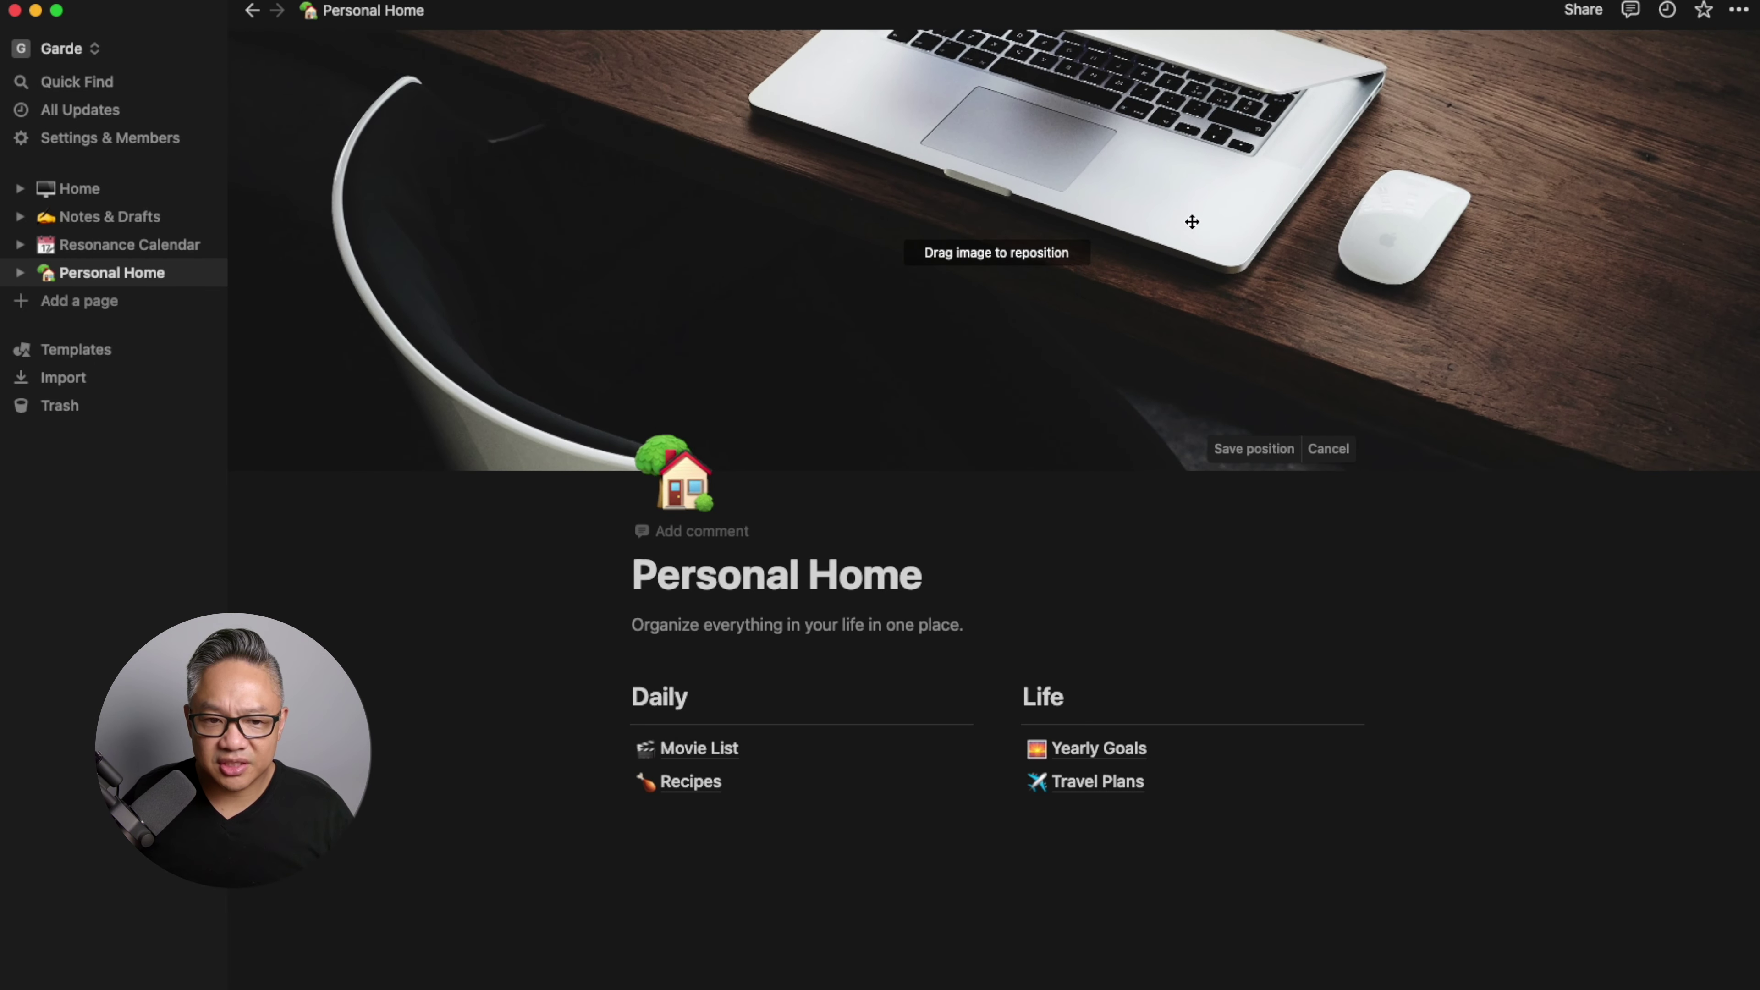
left_click_drag(1241, 295, 1242, 244)
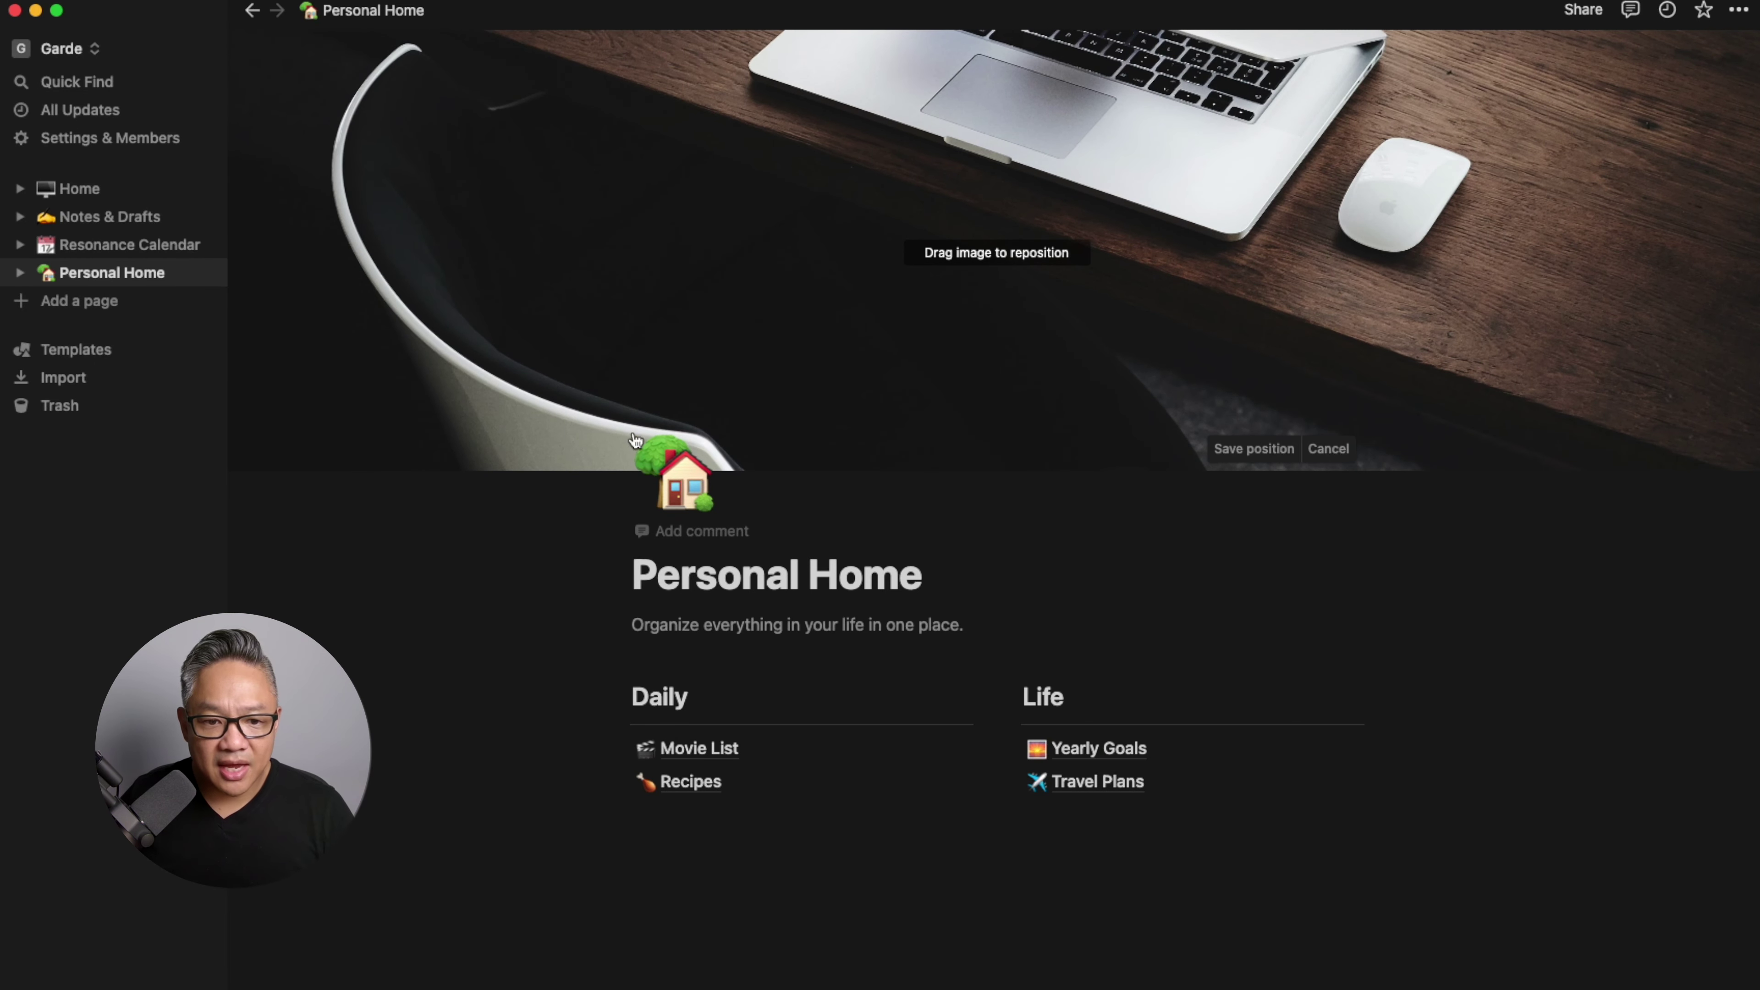
Change the page icon to the dark speech bubble emoji and rename the page "Home Office"
left_click(686, 485)
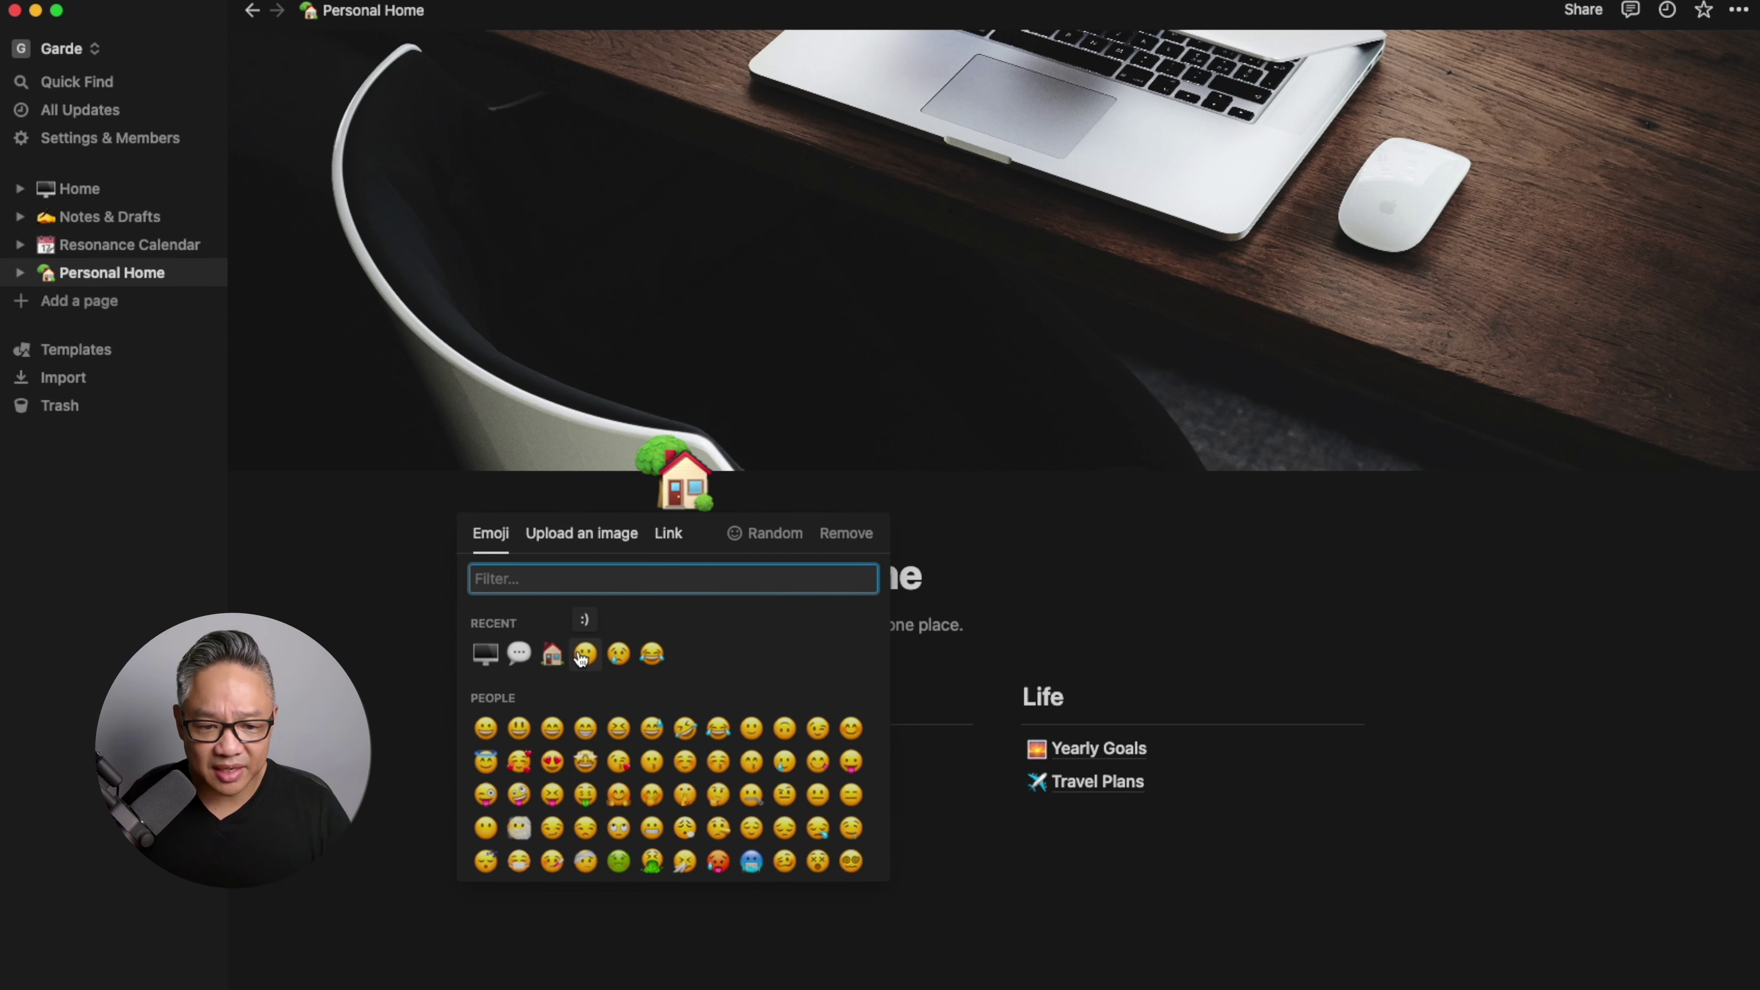
scroll(686, 735, "down", 5)
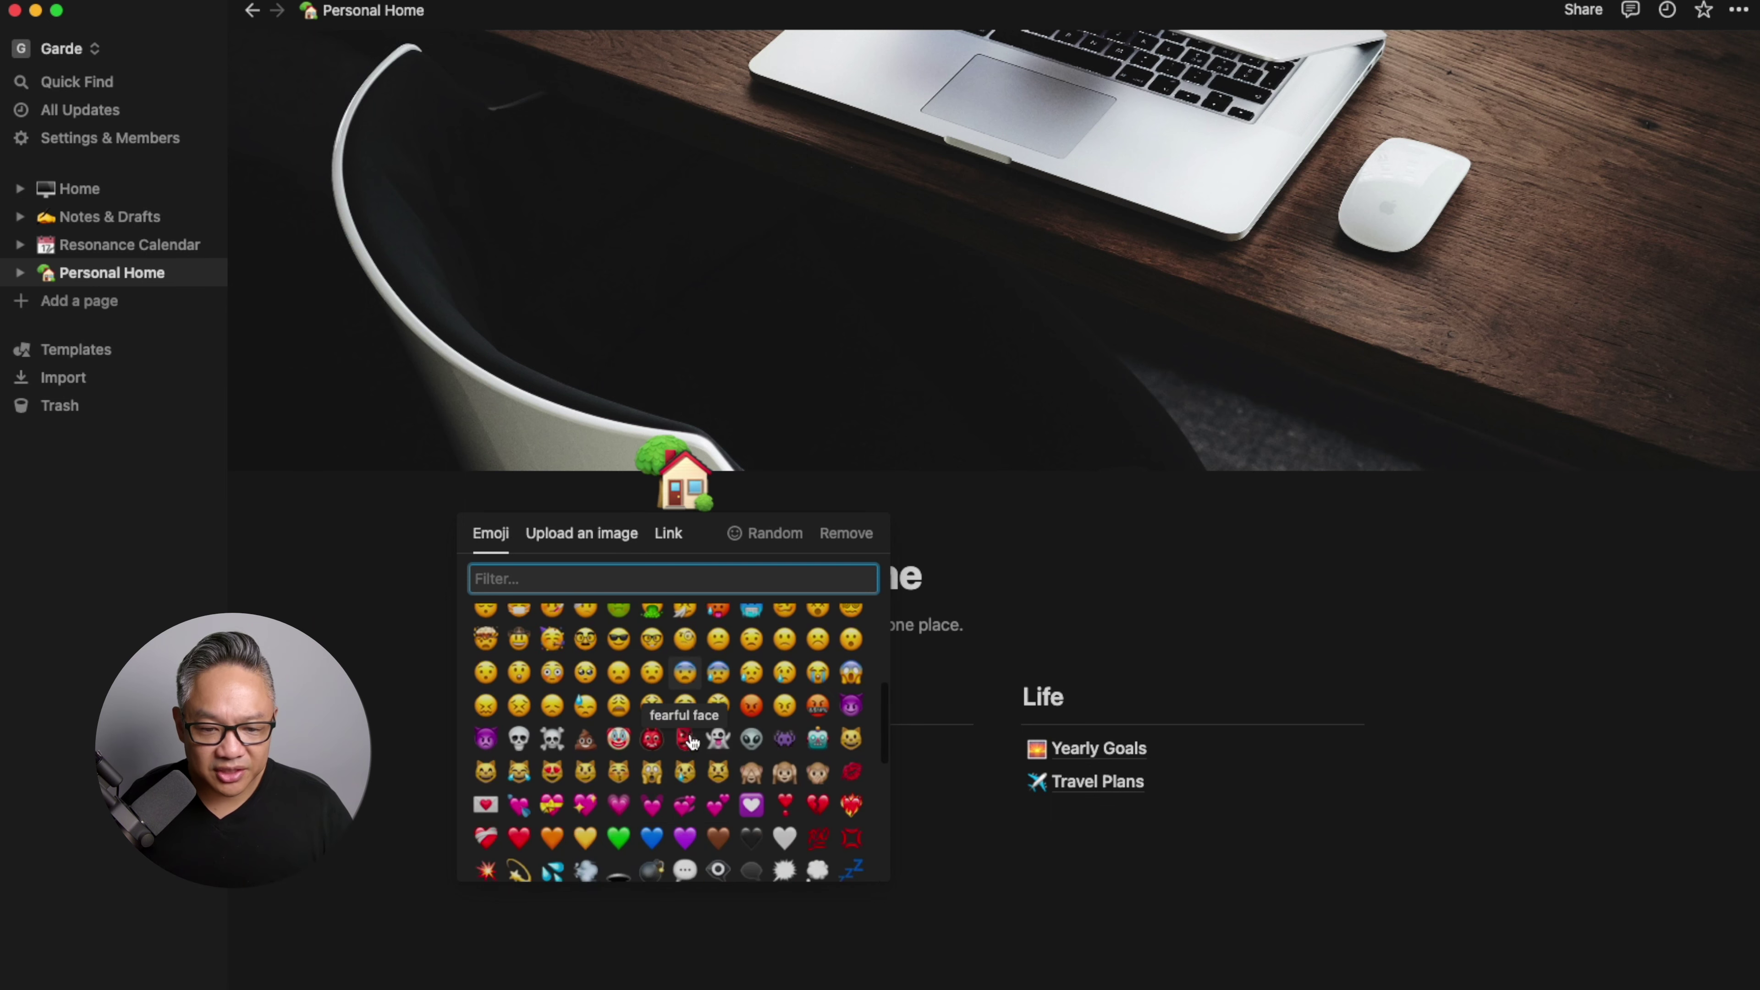
scroll(691, 742, "down", 2)
scroll(624, 748, "down", 2)
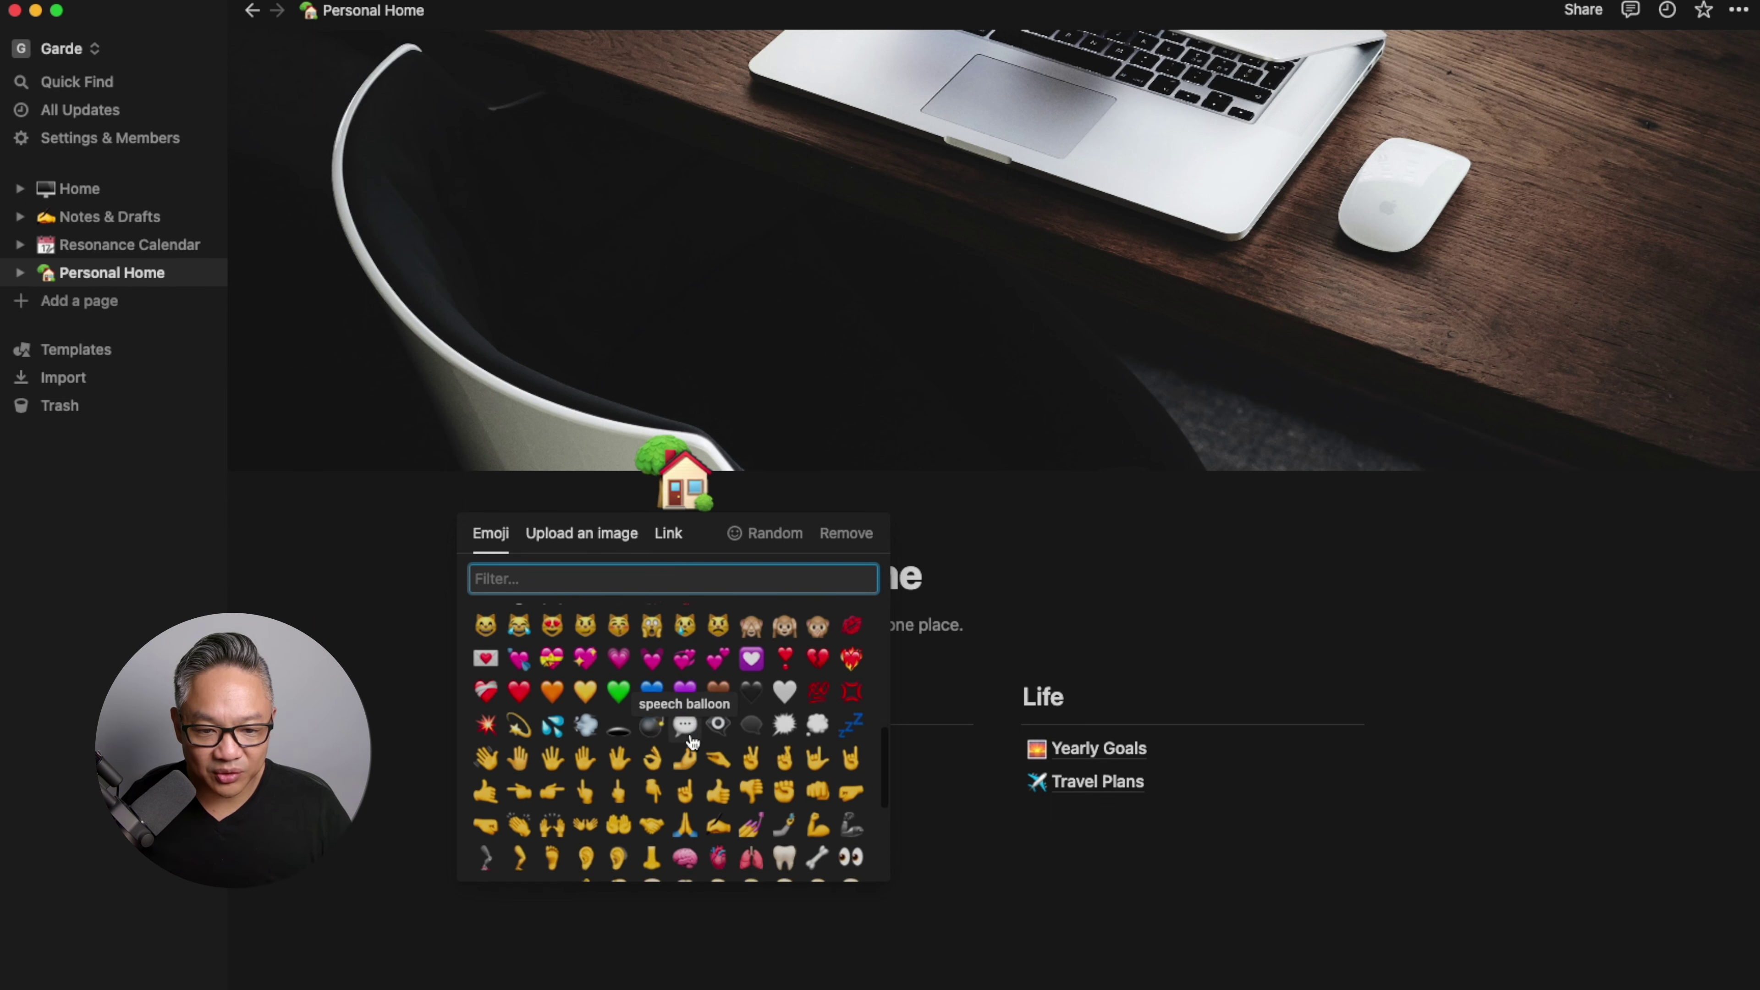
left_click(585, 755)
triple_click(917, 579)
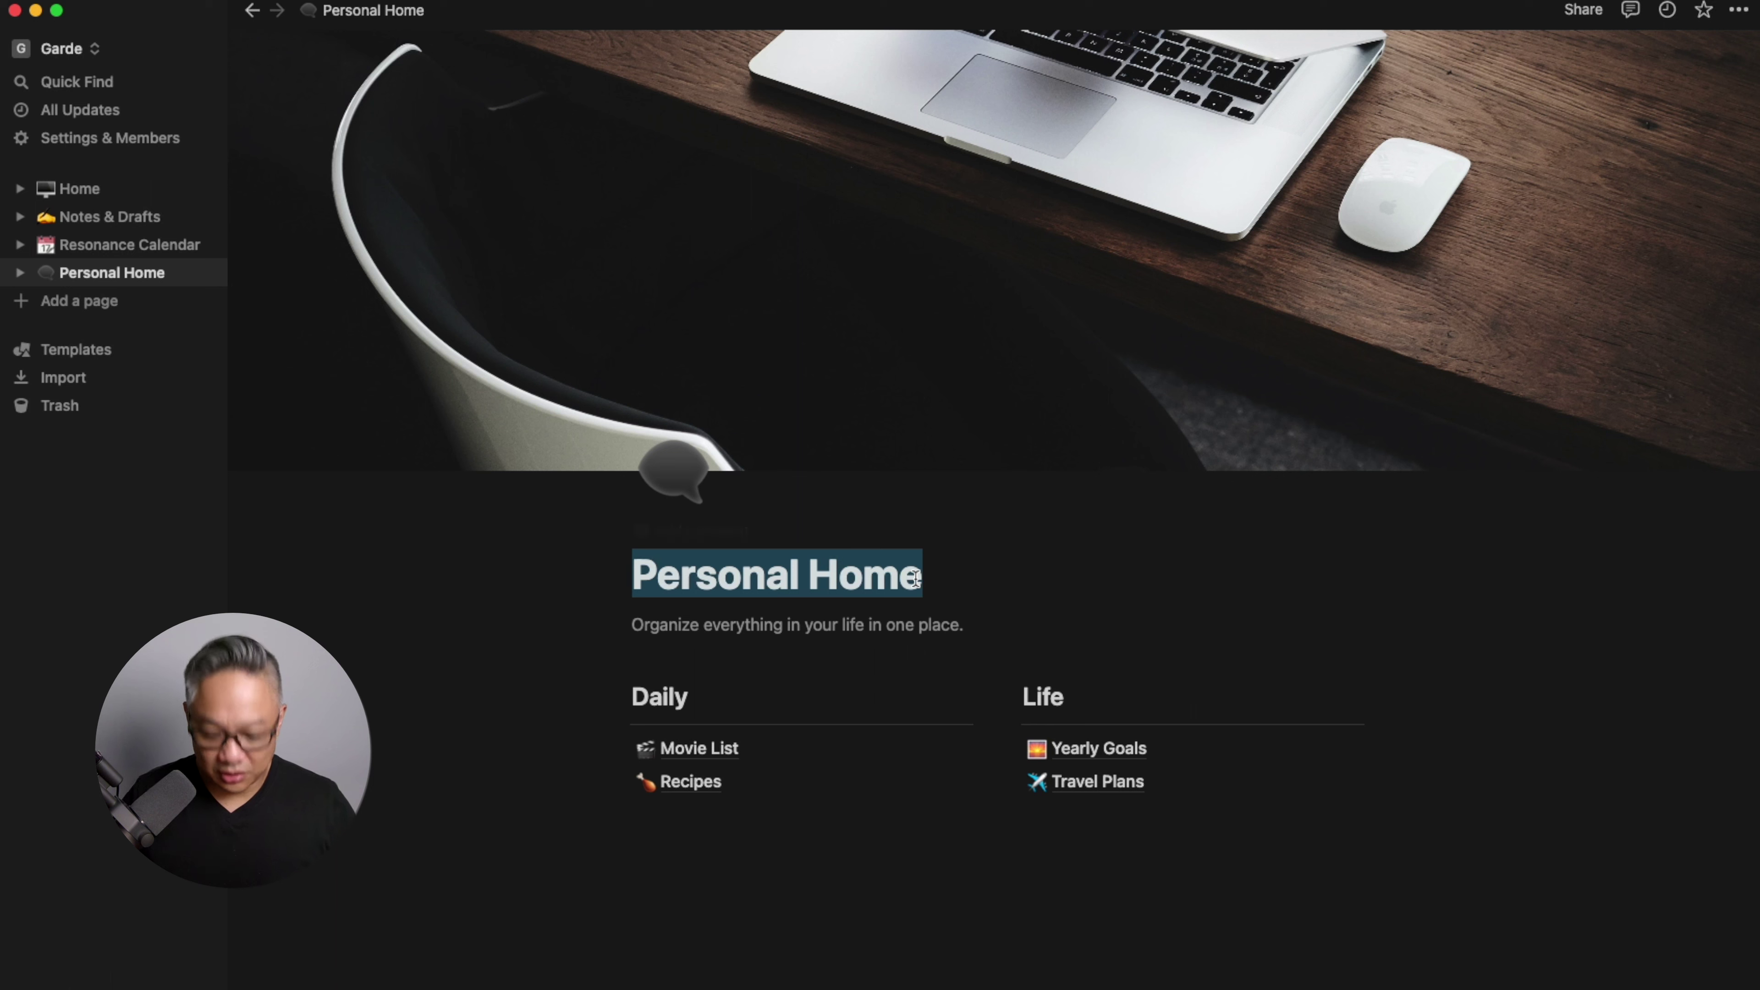
type("Home Office")
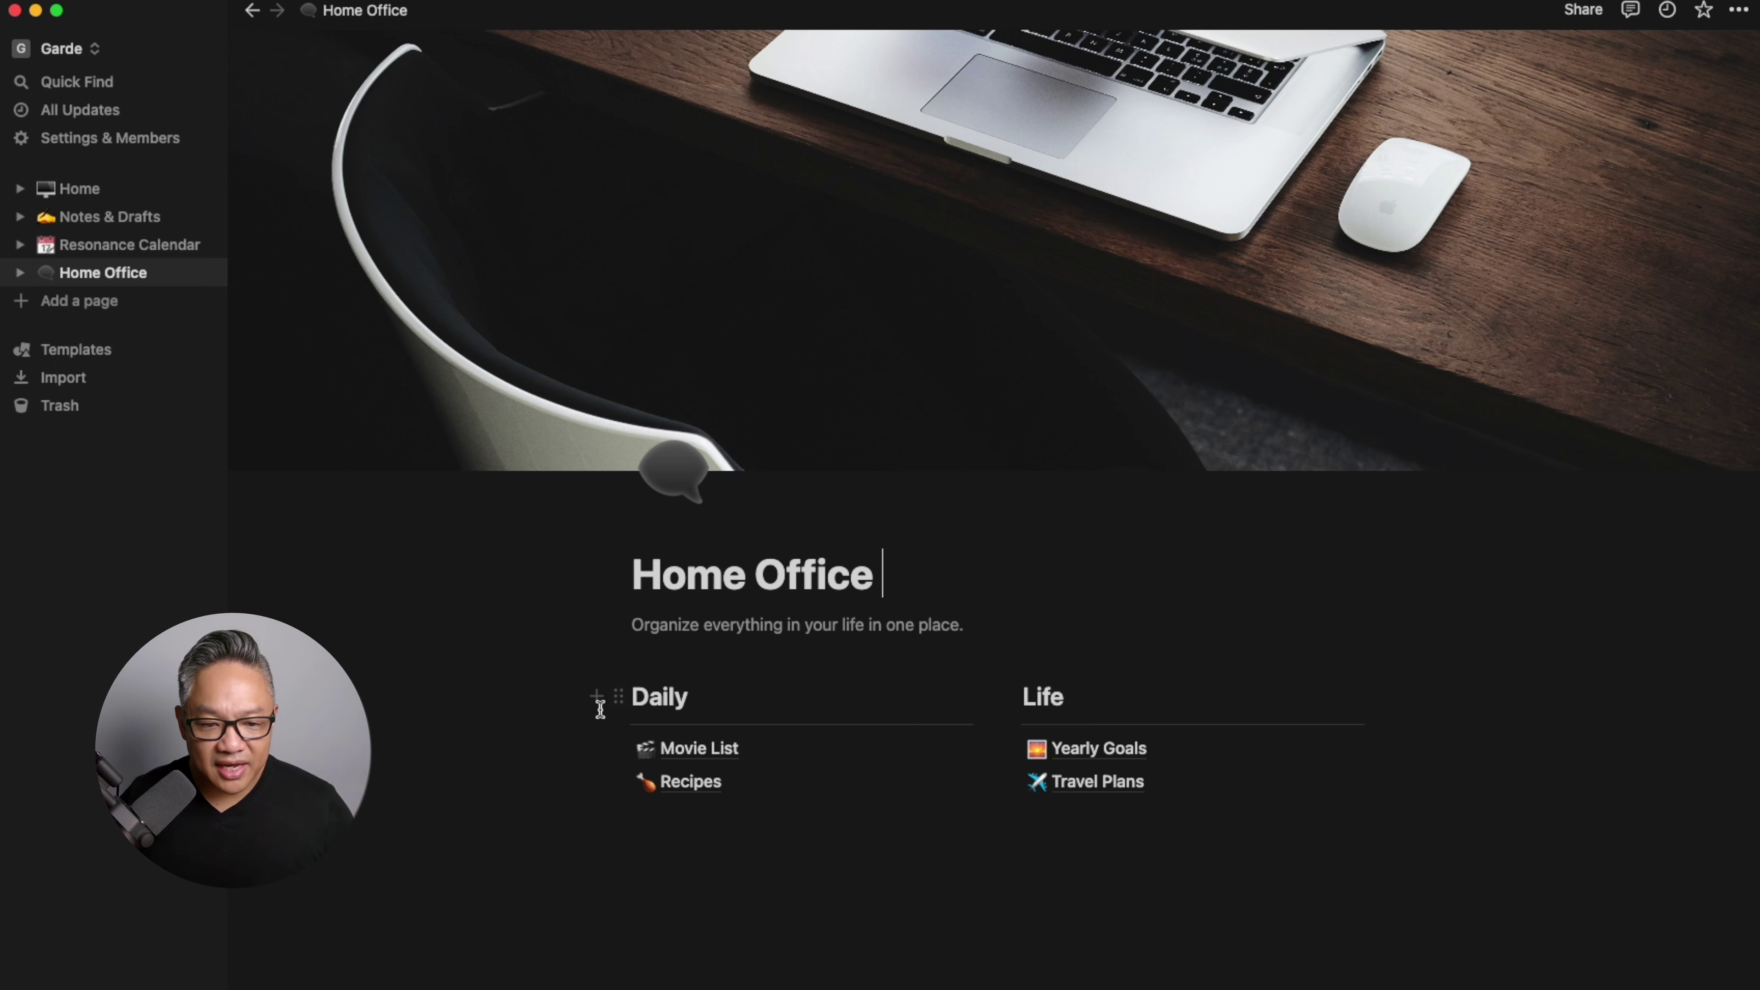
Duplicate the Daily heading and its divider, and place the copies as a full-width section below the two columns
left_click(618, 696)
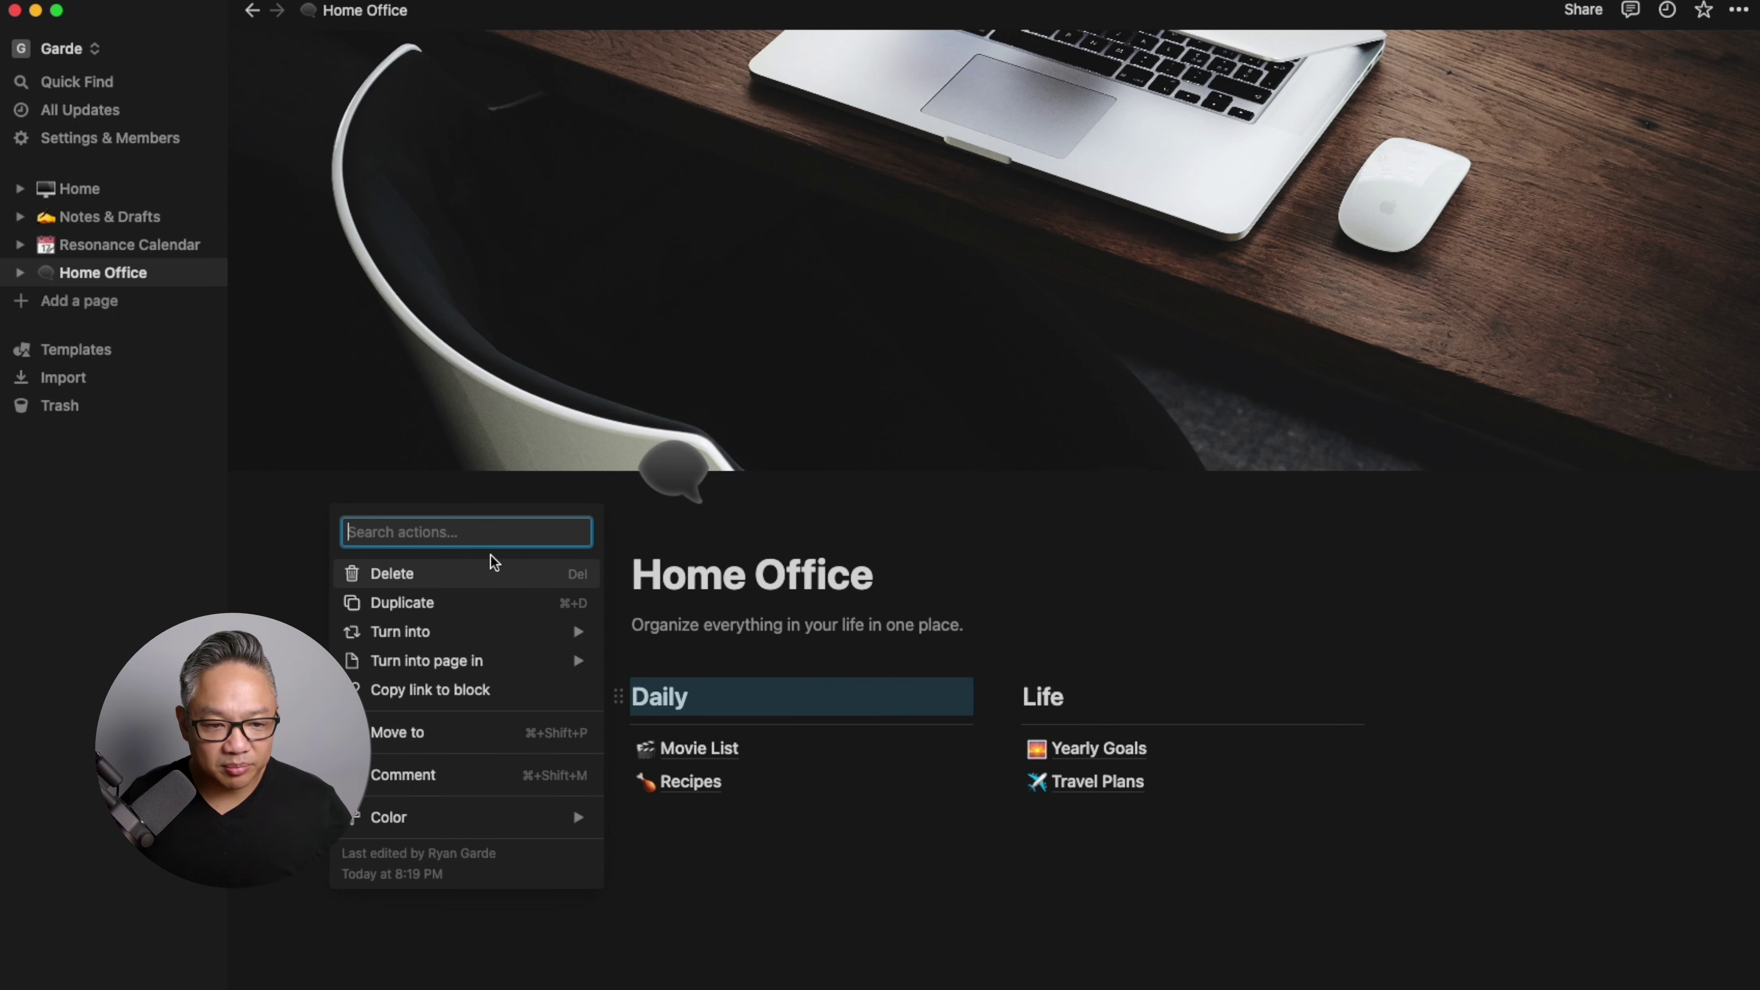
left_click(481, 602)
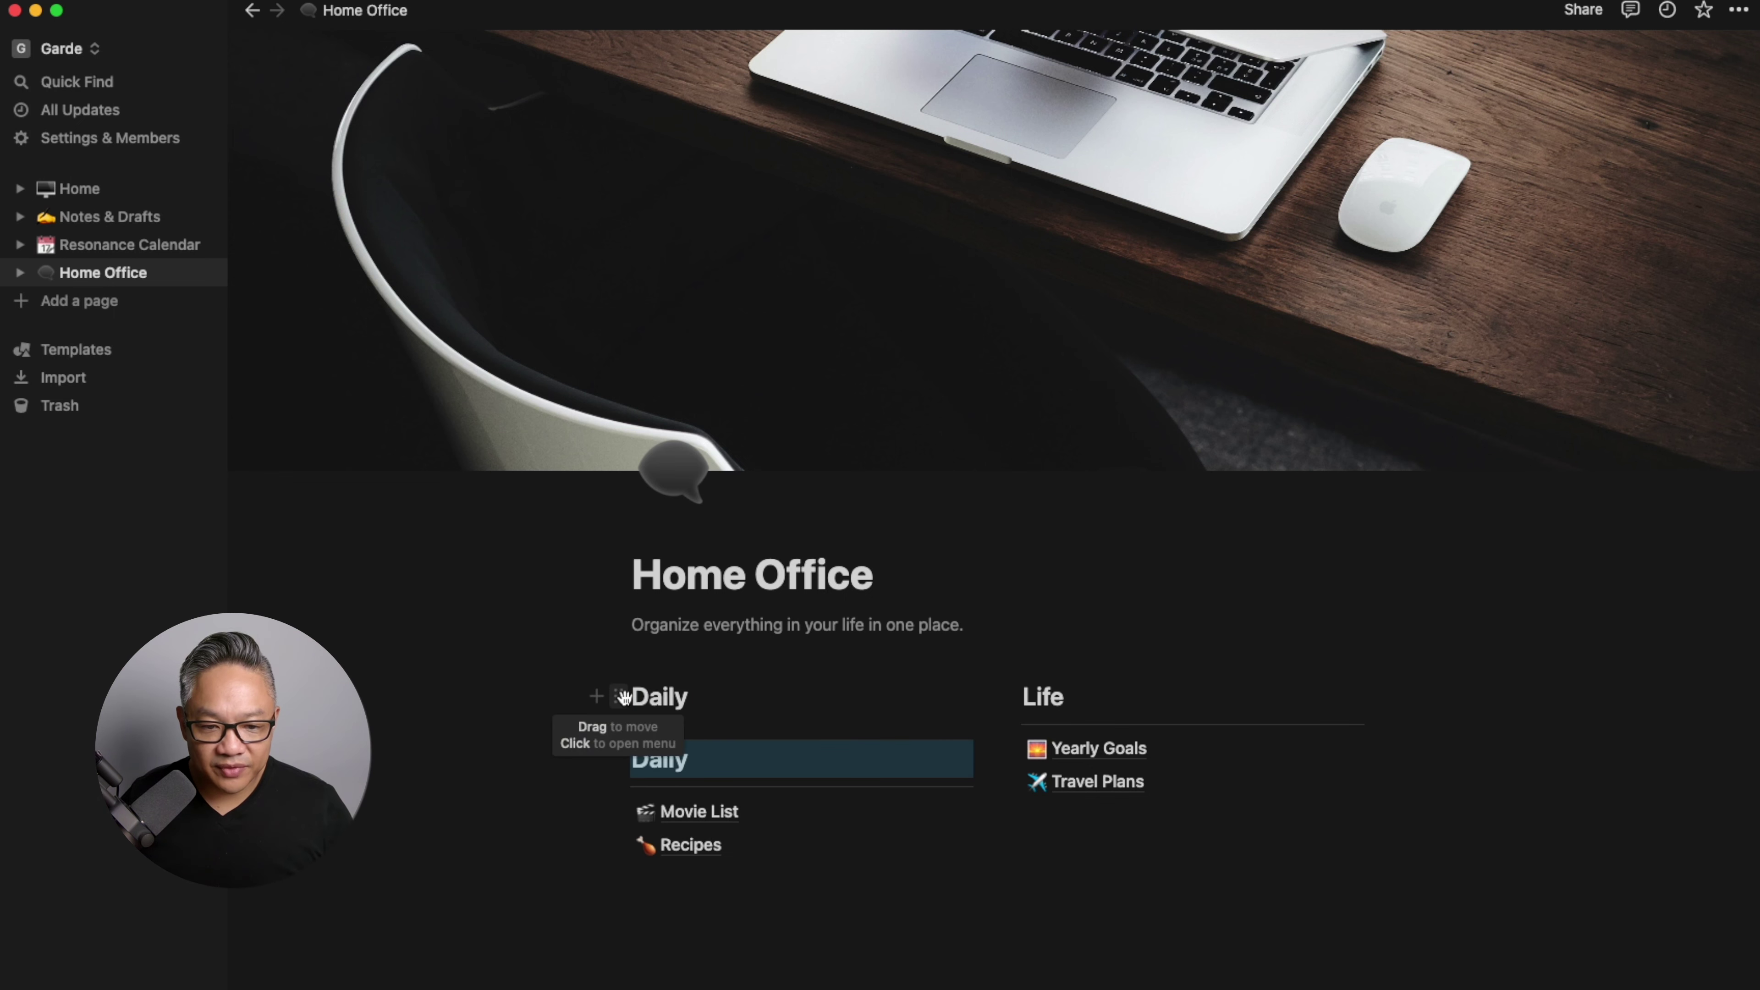
left_click_drag(617, 697, 563, 800)
left_click_drag(563, 570, 637, 676)
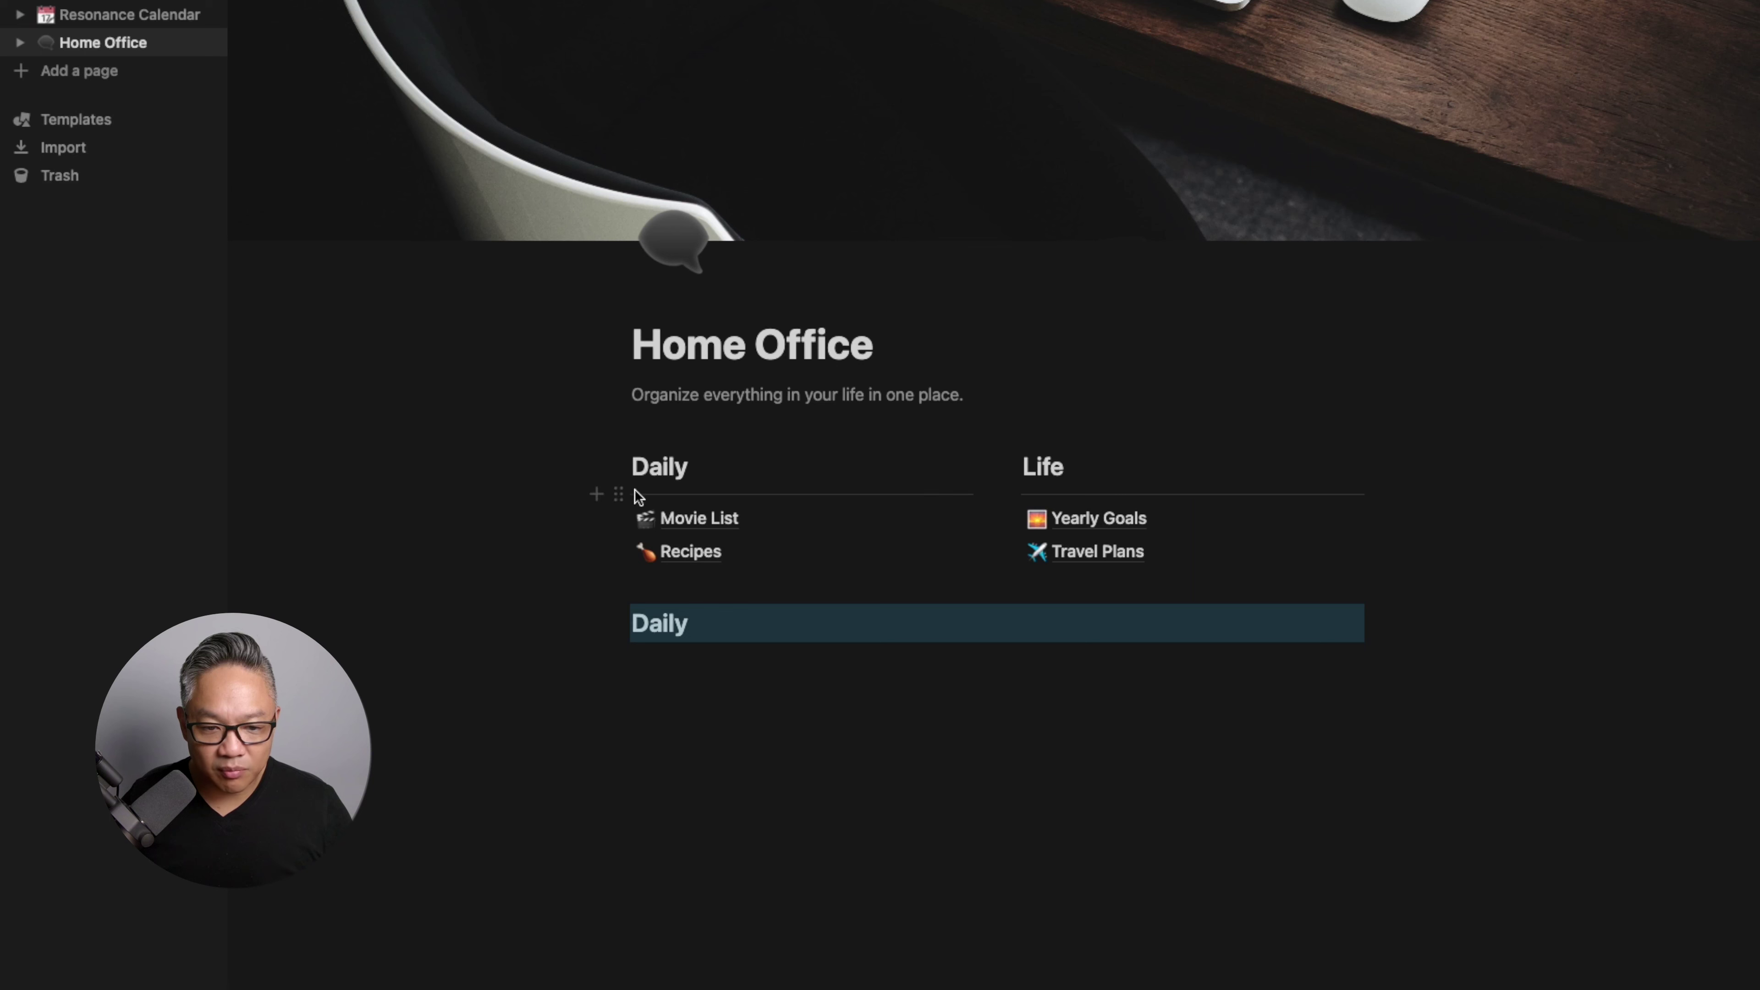
left_click(619, 494)
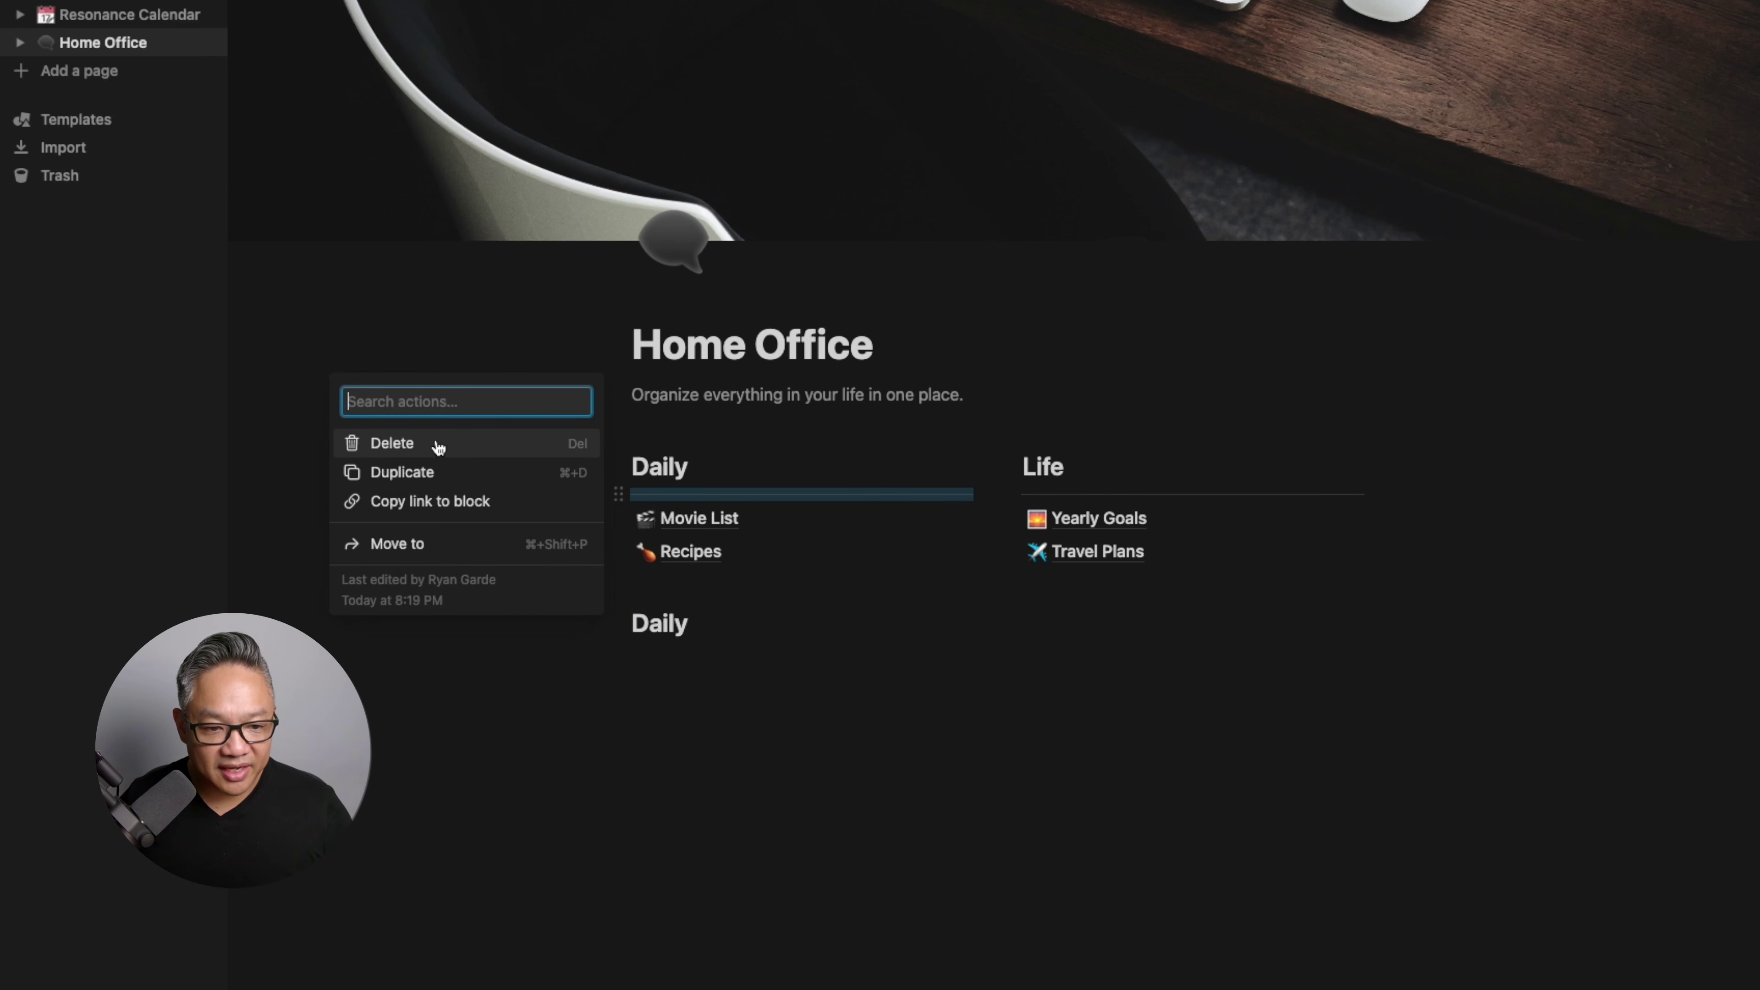
left_click(421, 482)
left_click_drag(617, 507, 655, 654)
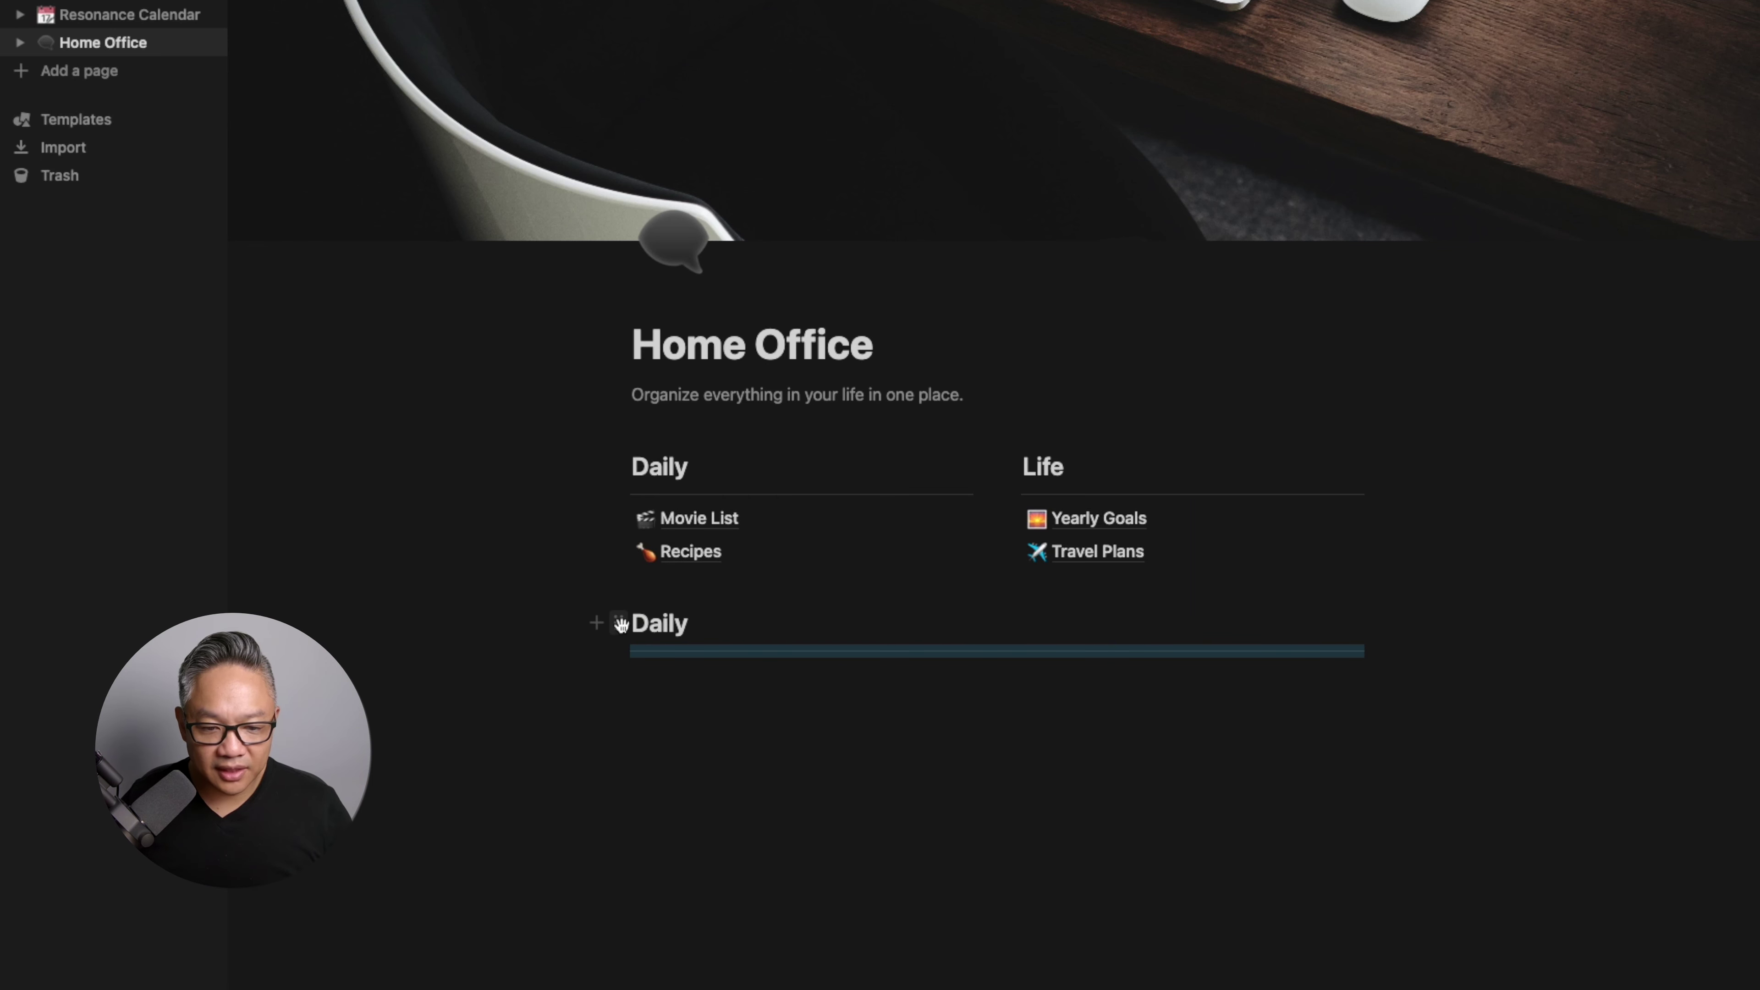
Duplicate the full-width Daily heading and divider, and arrange the copies as a second section underneath
left_click(621, 623)
left_click(420, 526)
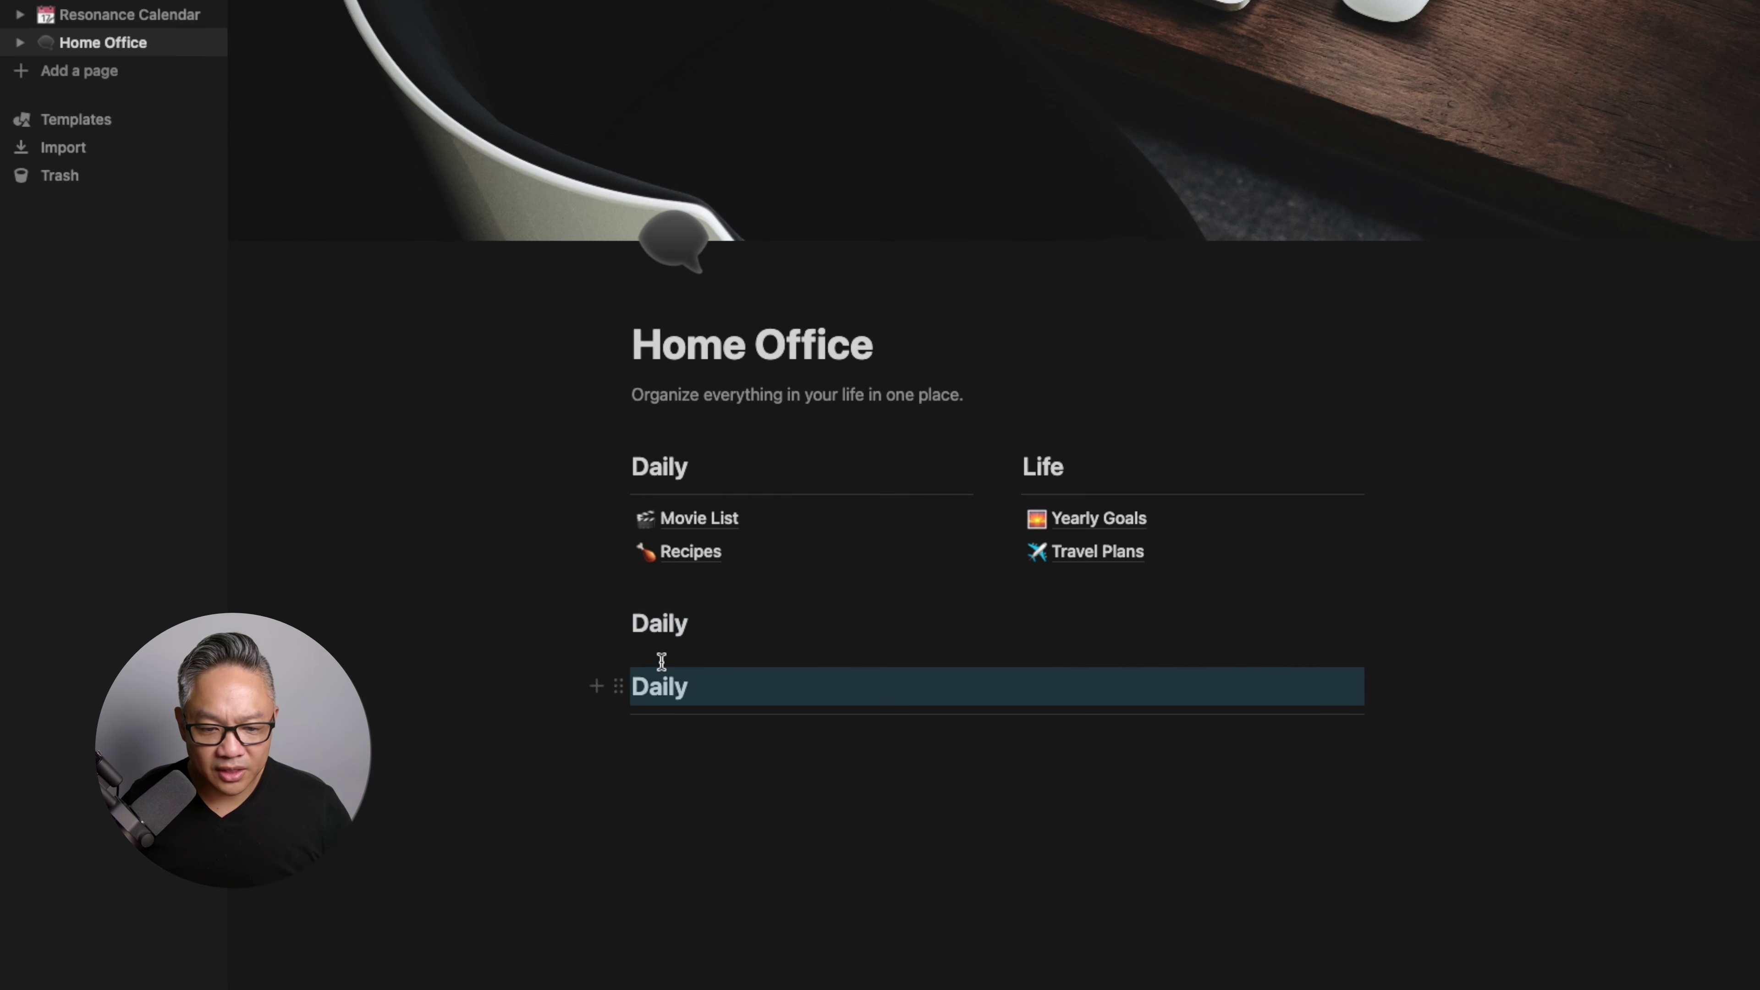
left_click_drag(619, 686, 617, 746)
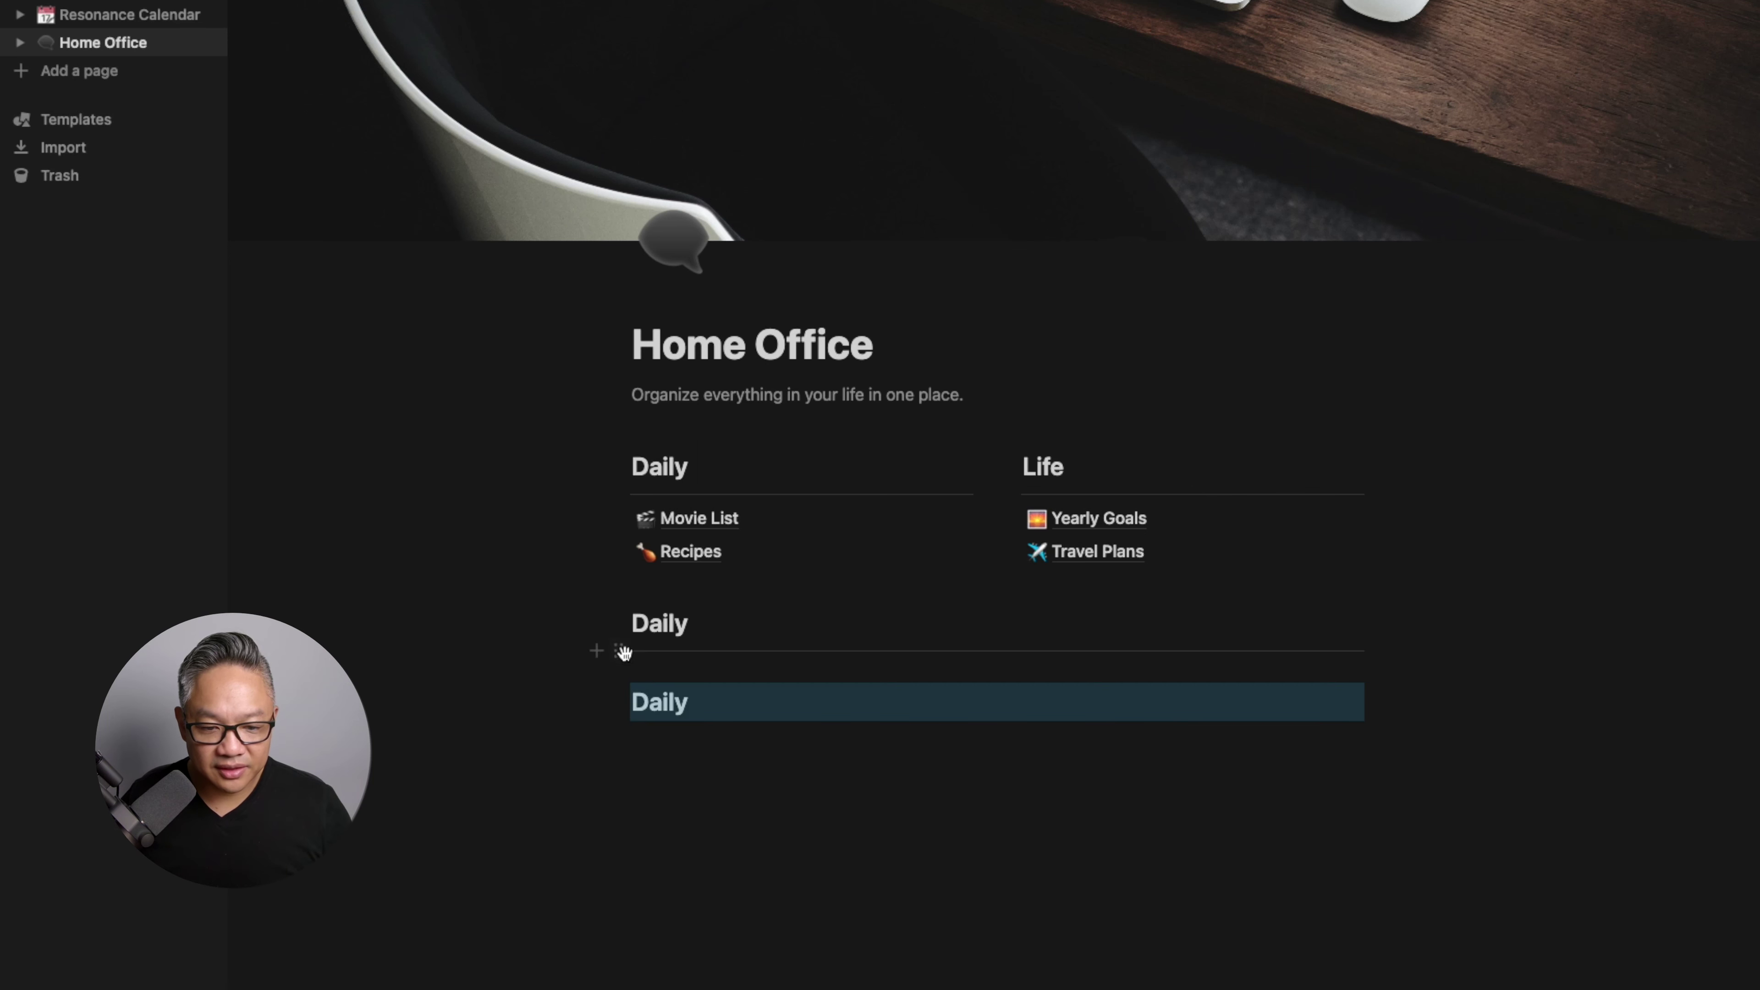
left_click(620, 651)
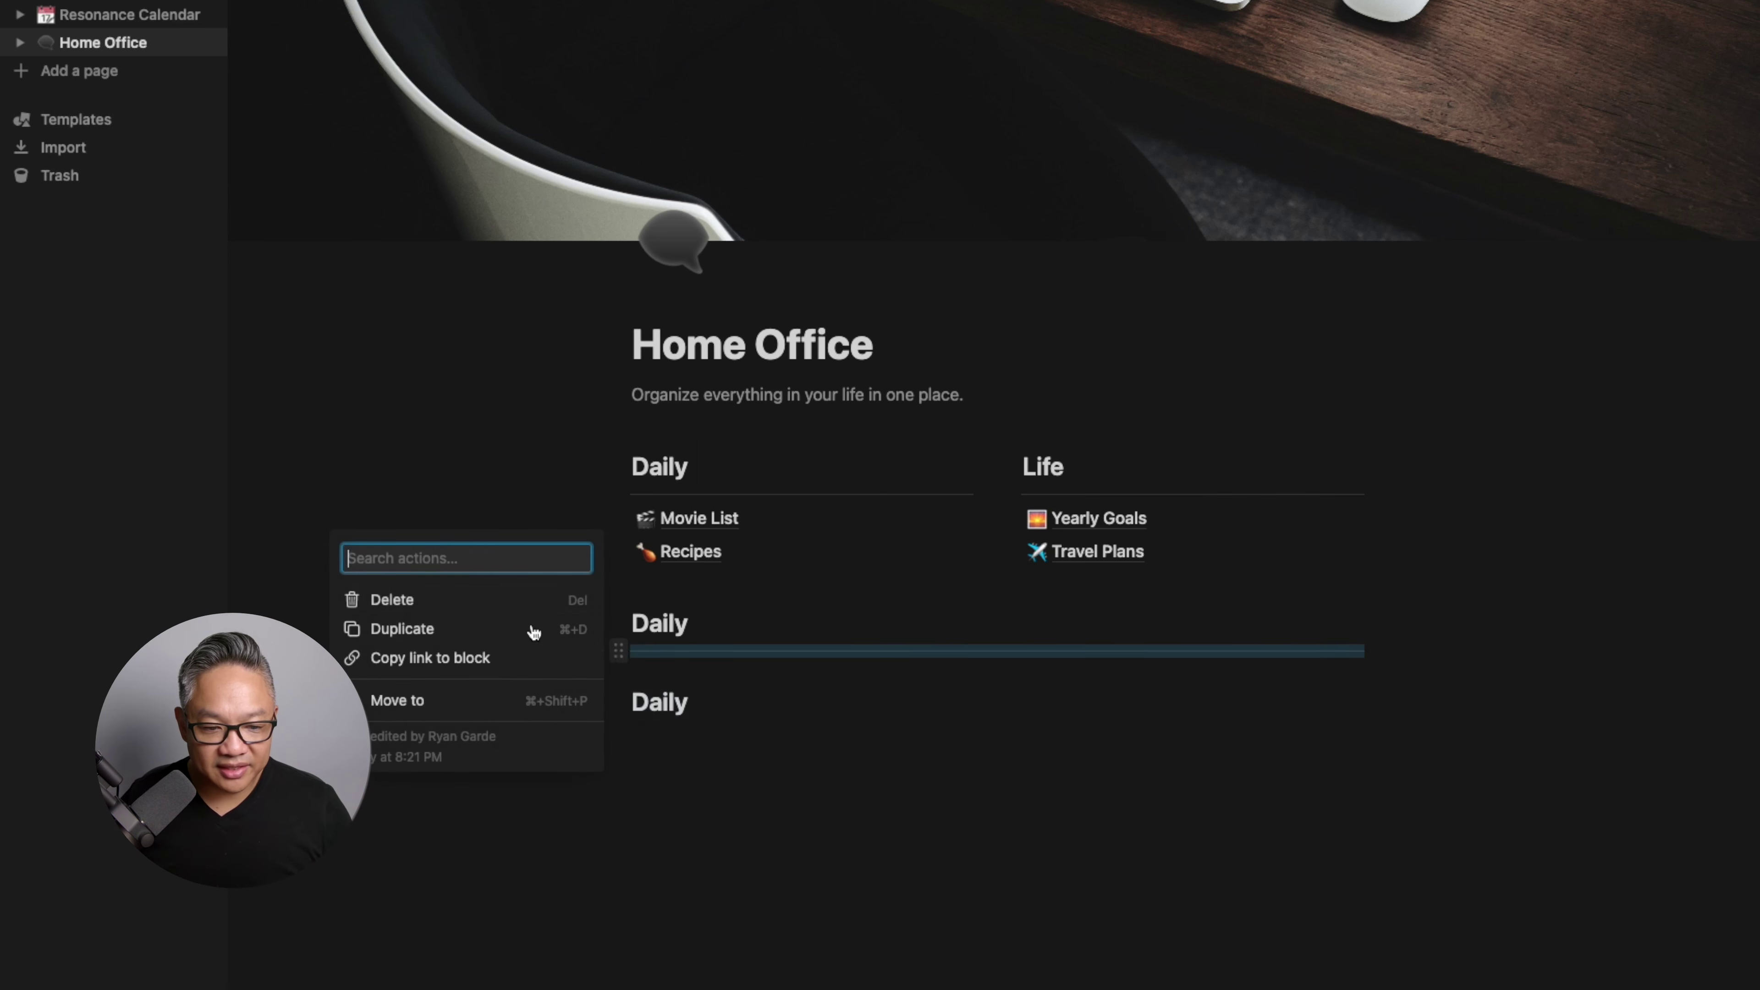
left_click(414, 628)
left_click_drag(616, 667, 627, 735)
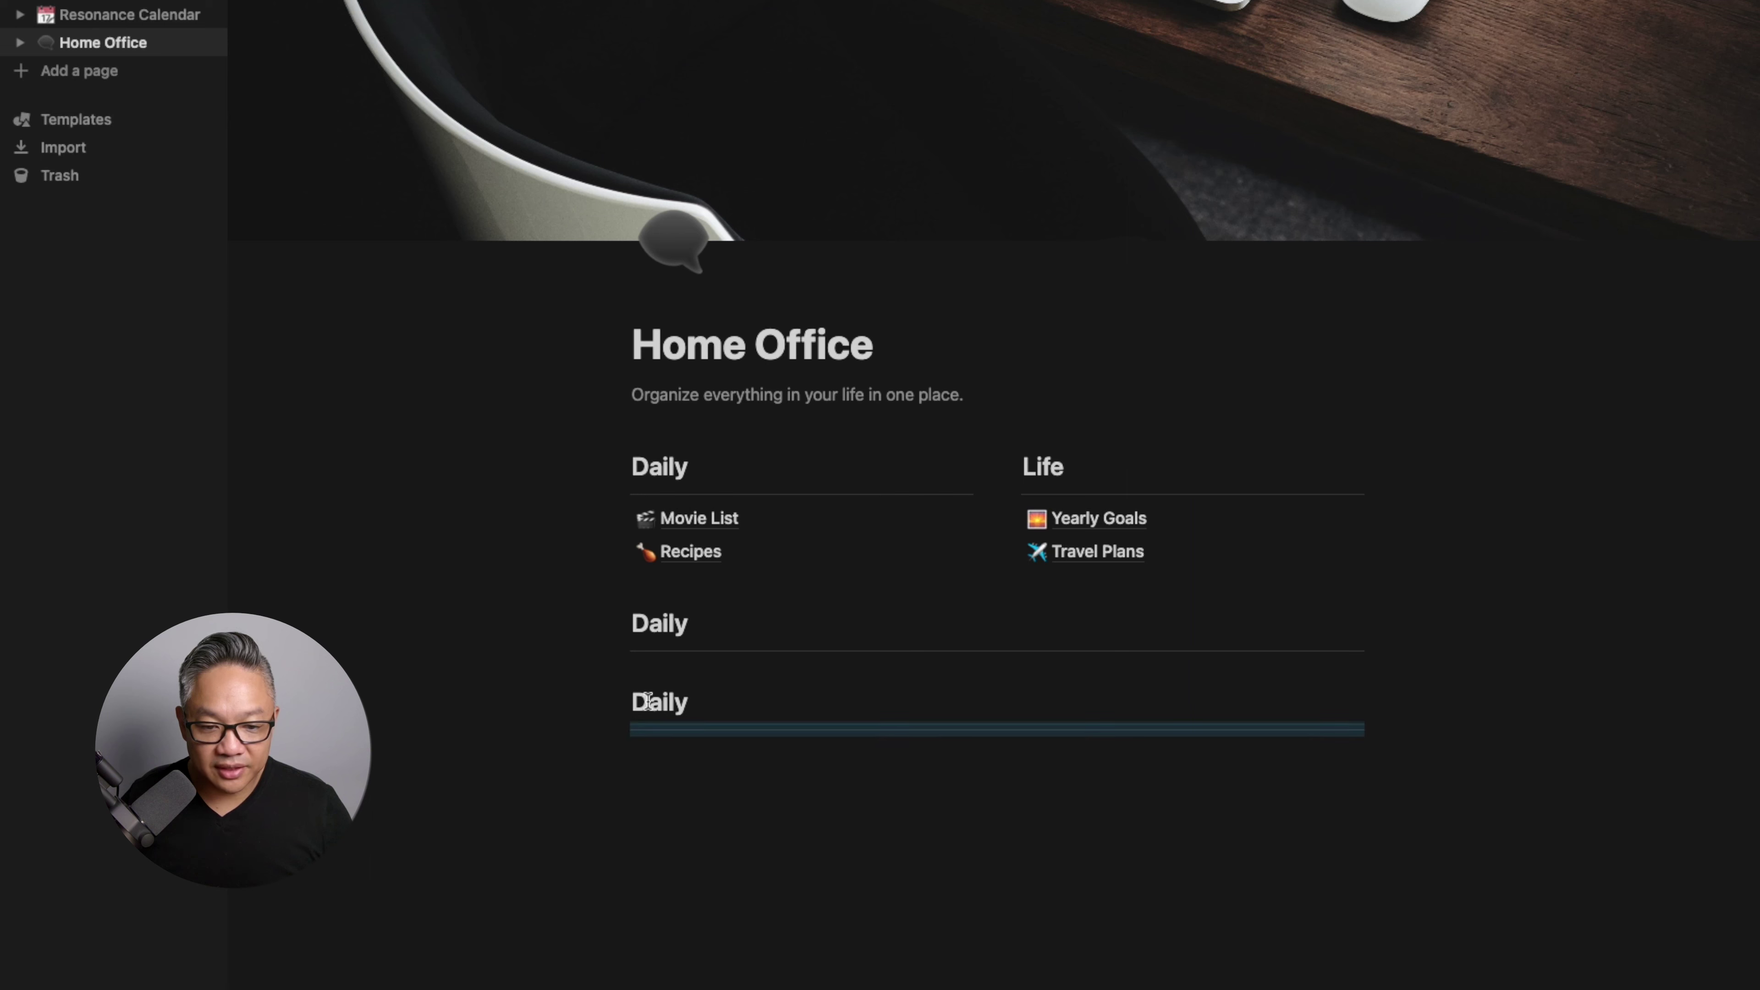
Rename the two full-width Daily headings "Weekly" and "Monthly"
double_click(679, 626)
type("Weekly")
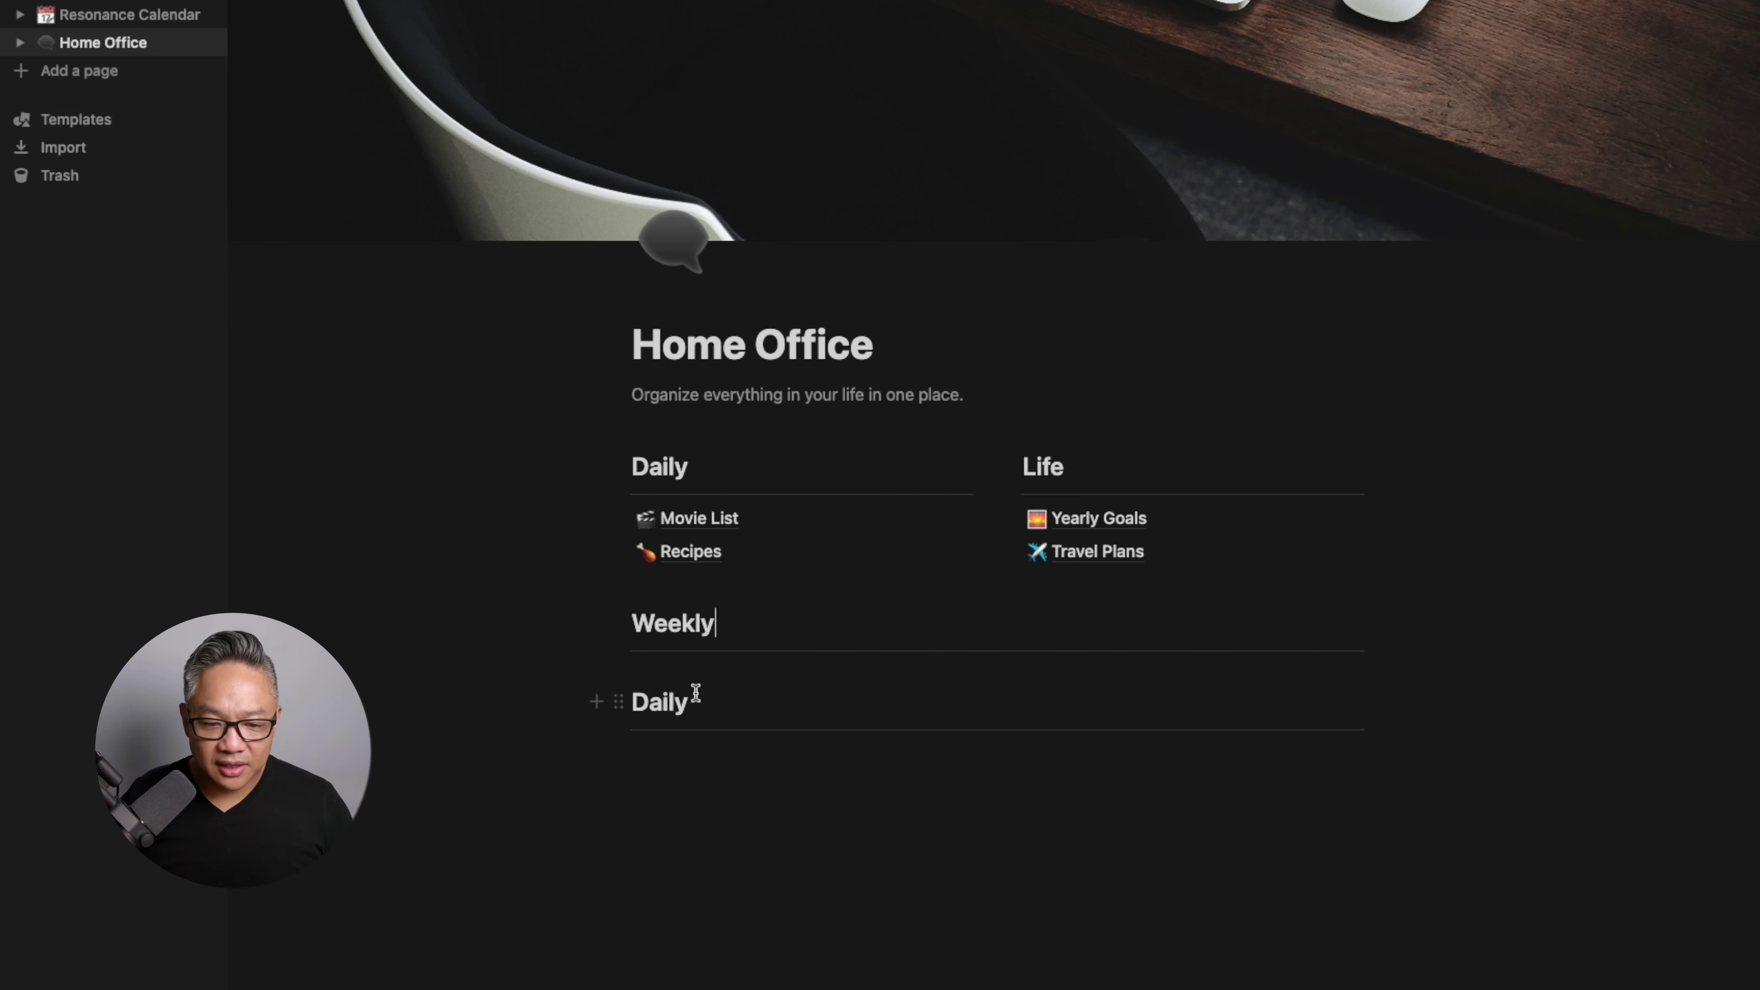
double_click(693, 695)
type("Monthly")
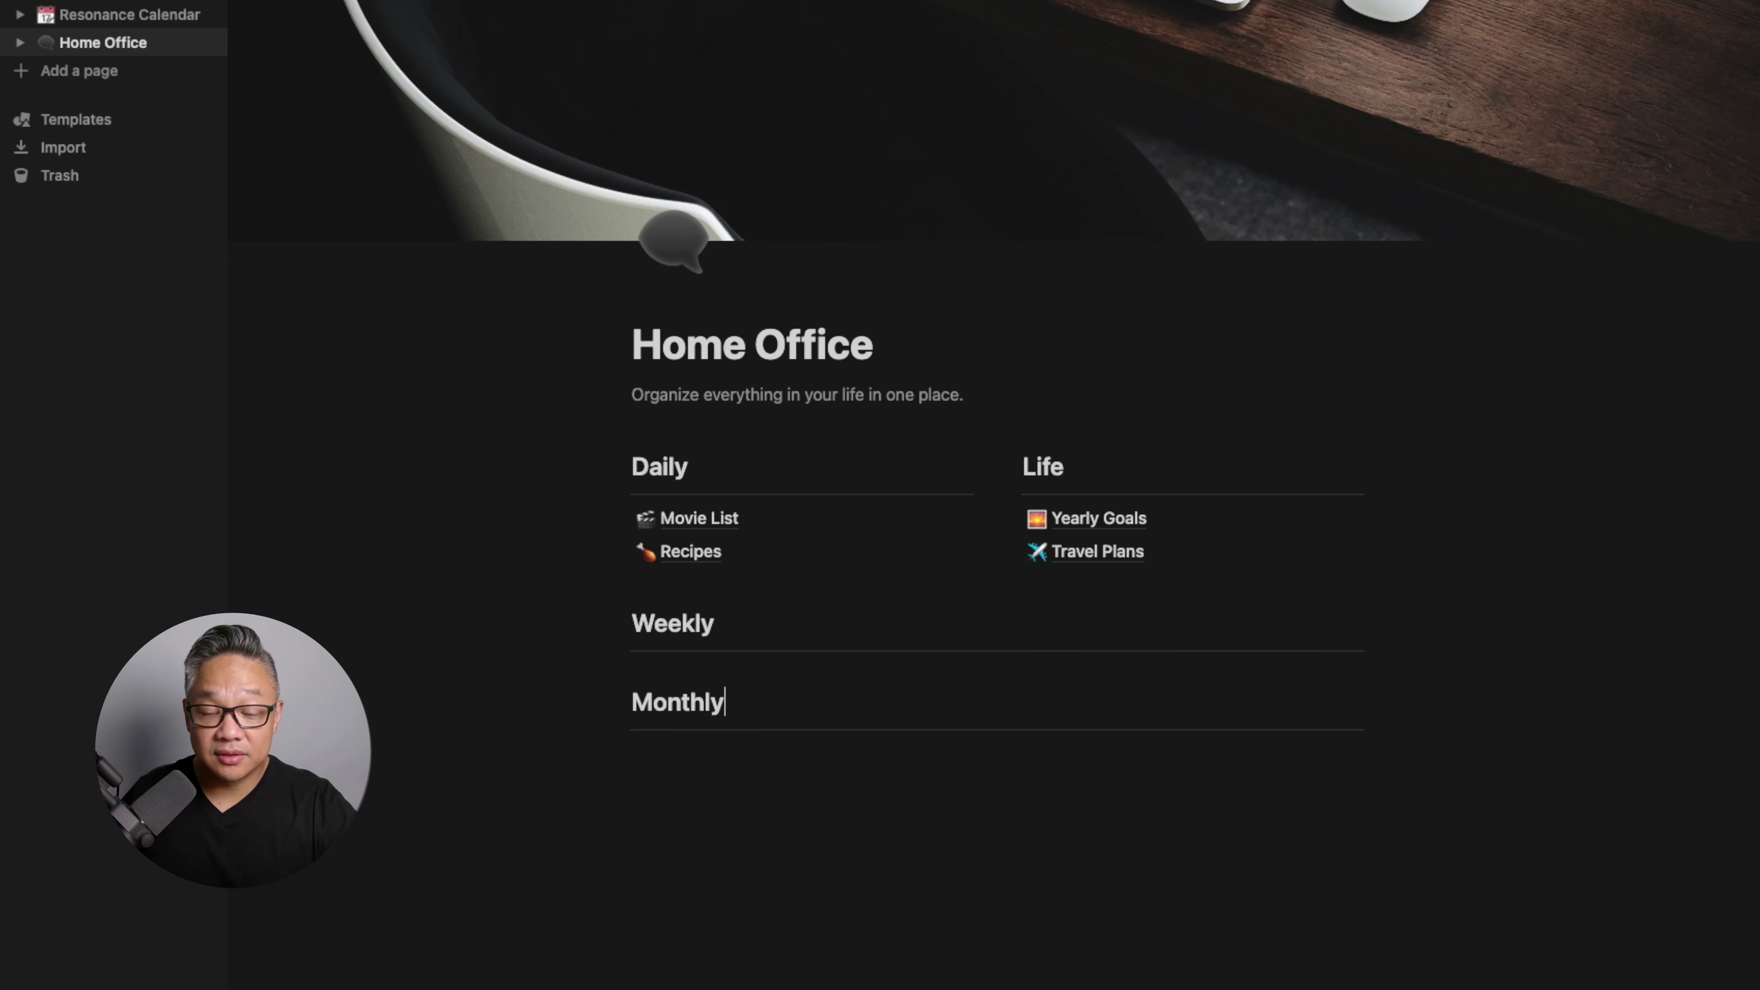
On the Movie List page, set the cover to the Unsplash photo of the red and yellow Superman emblem, searching for "Superman"
left_click(718, 526)
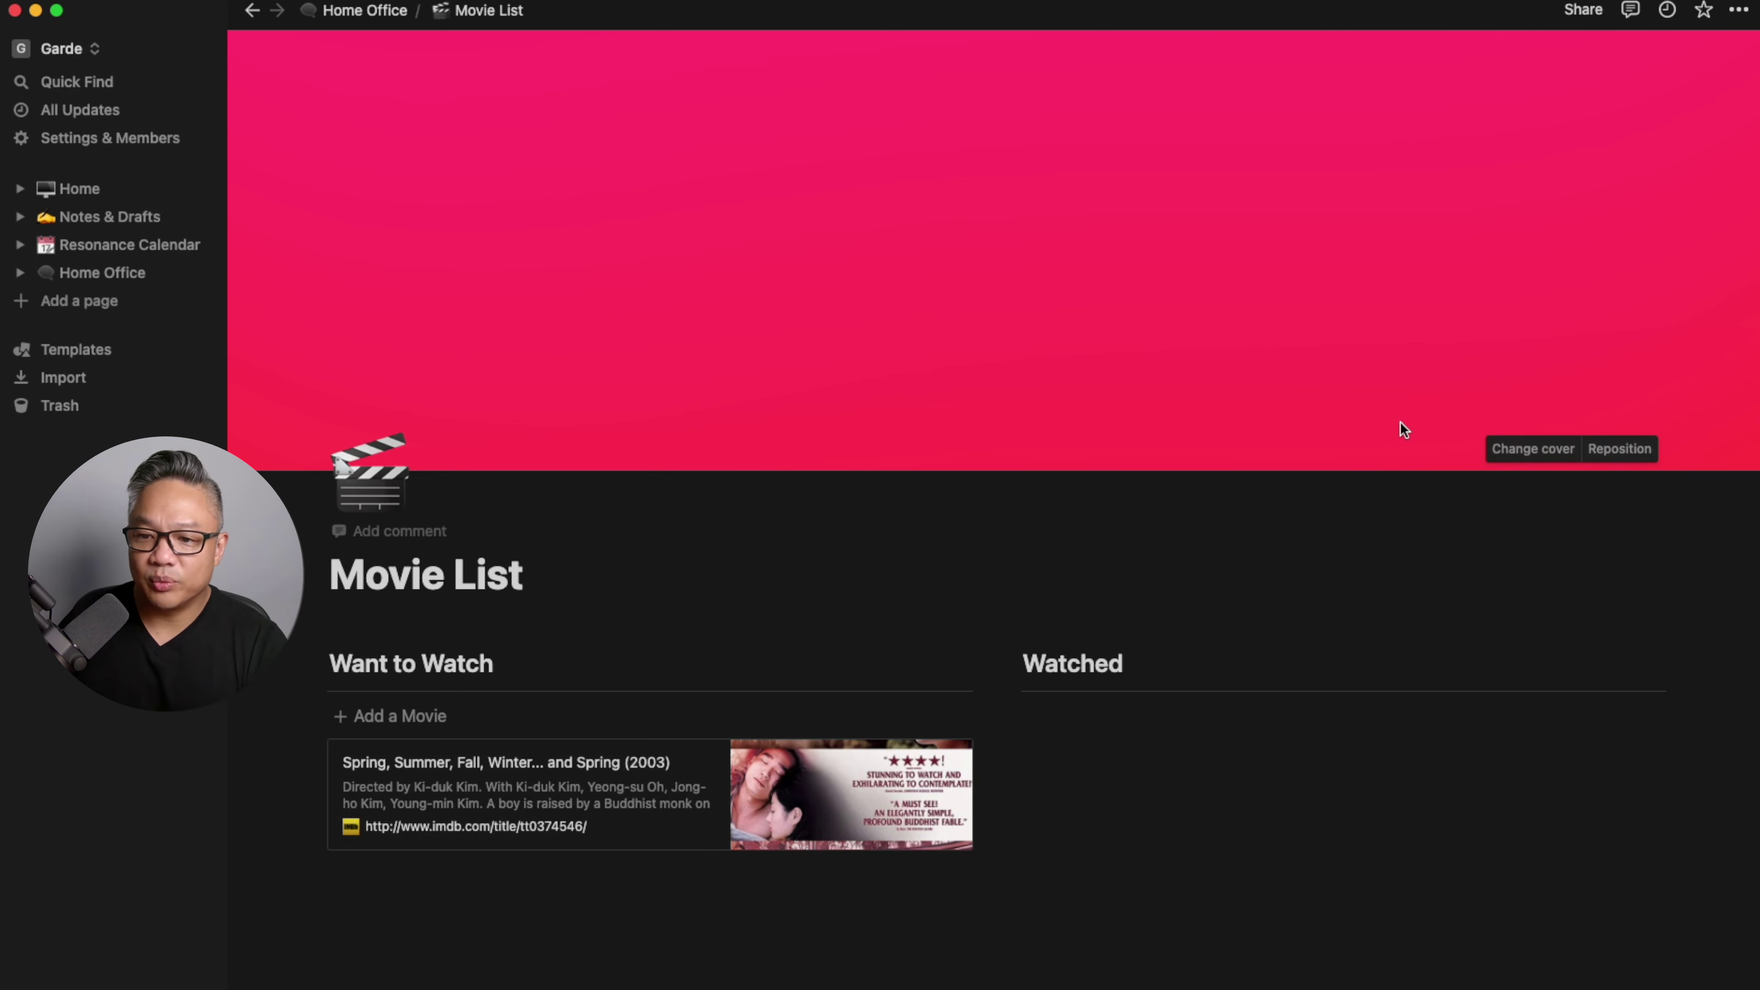
left_click(1528, 450)
left_click(1430, 490)
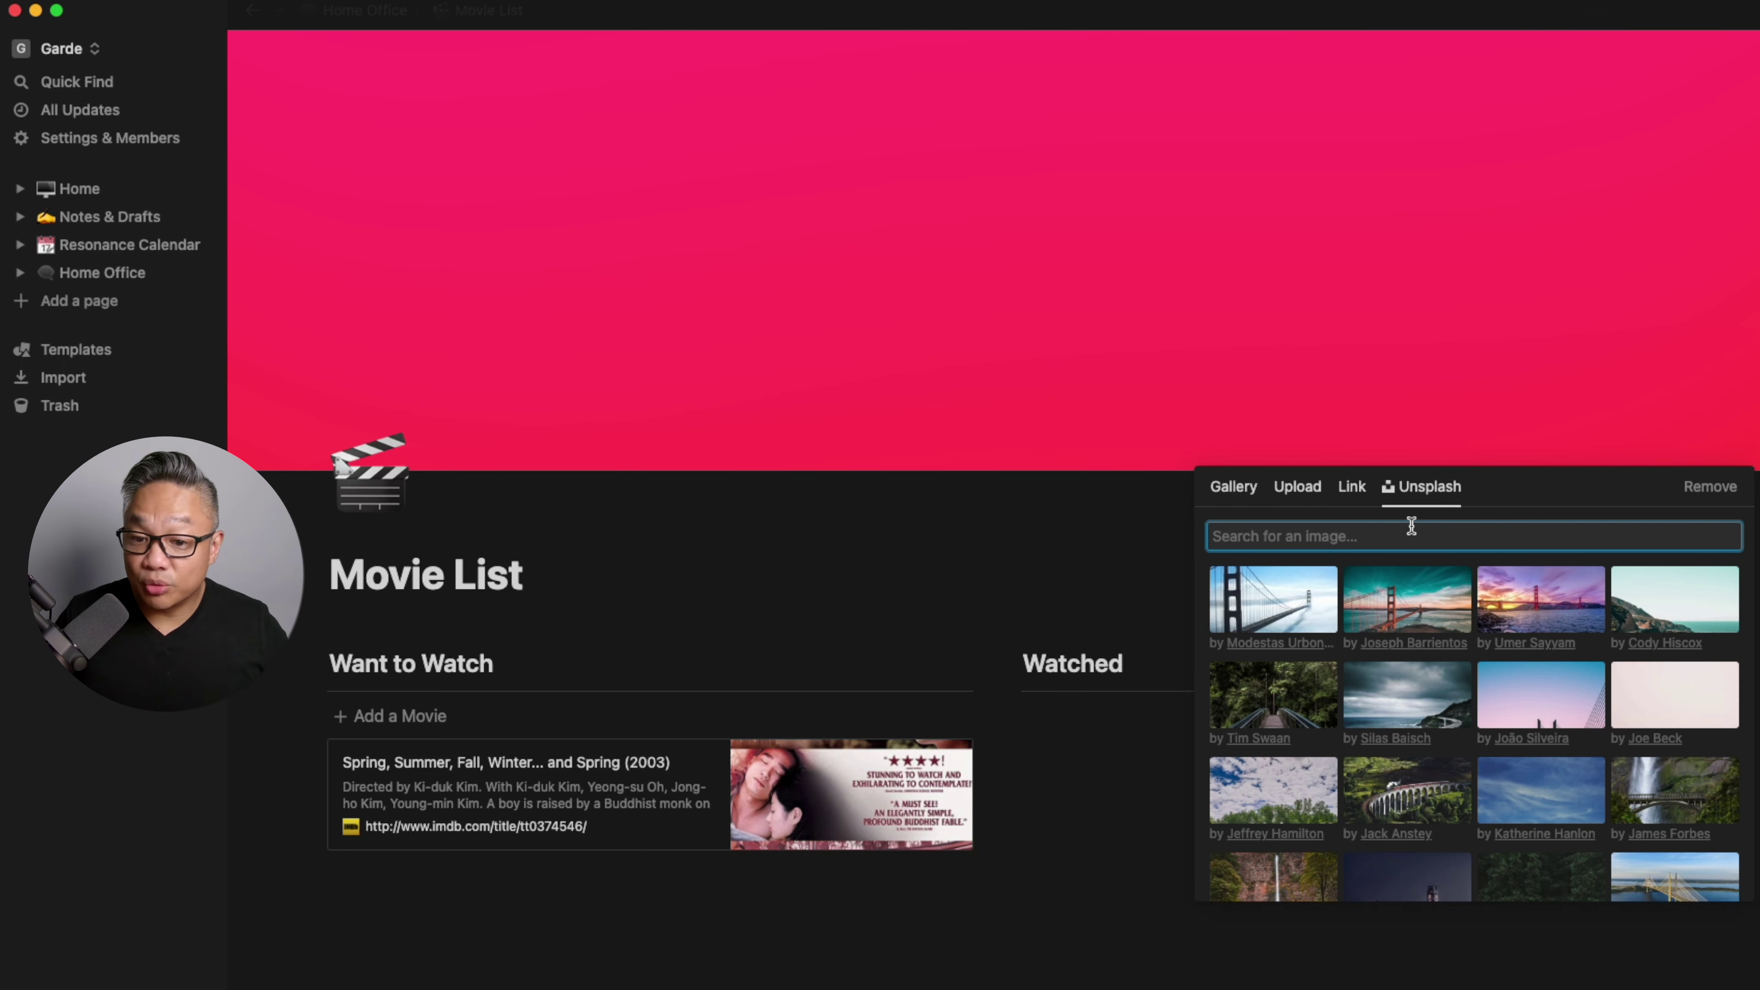
type("Superman")
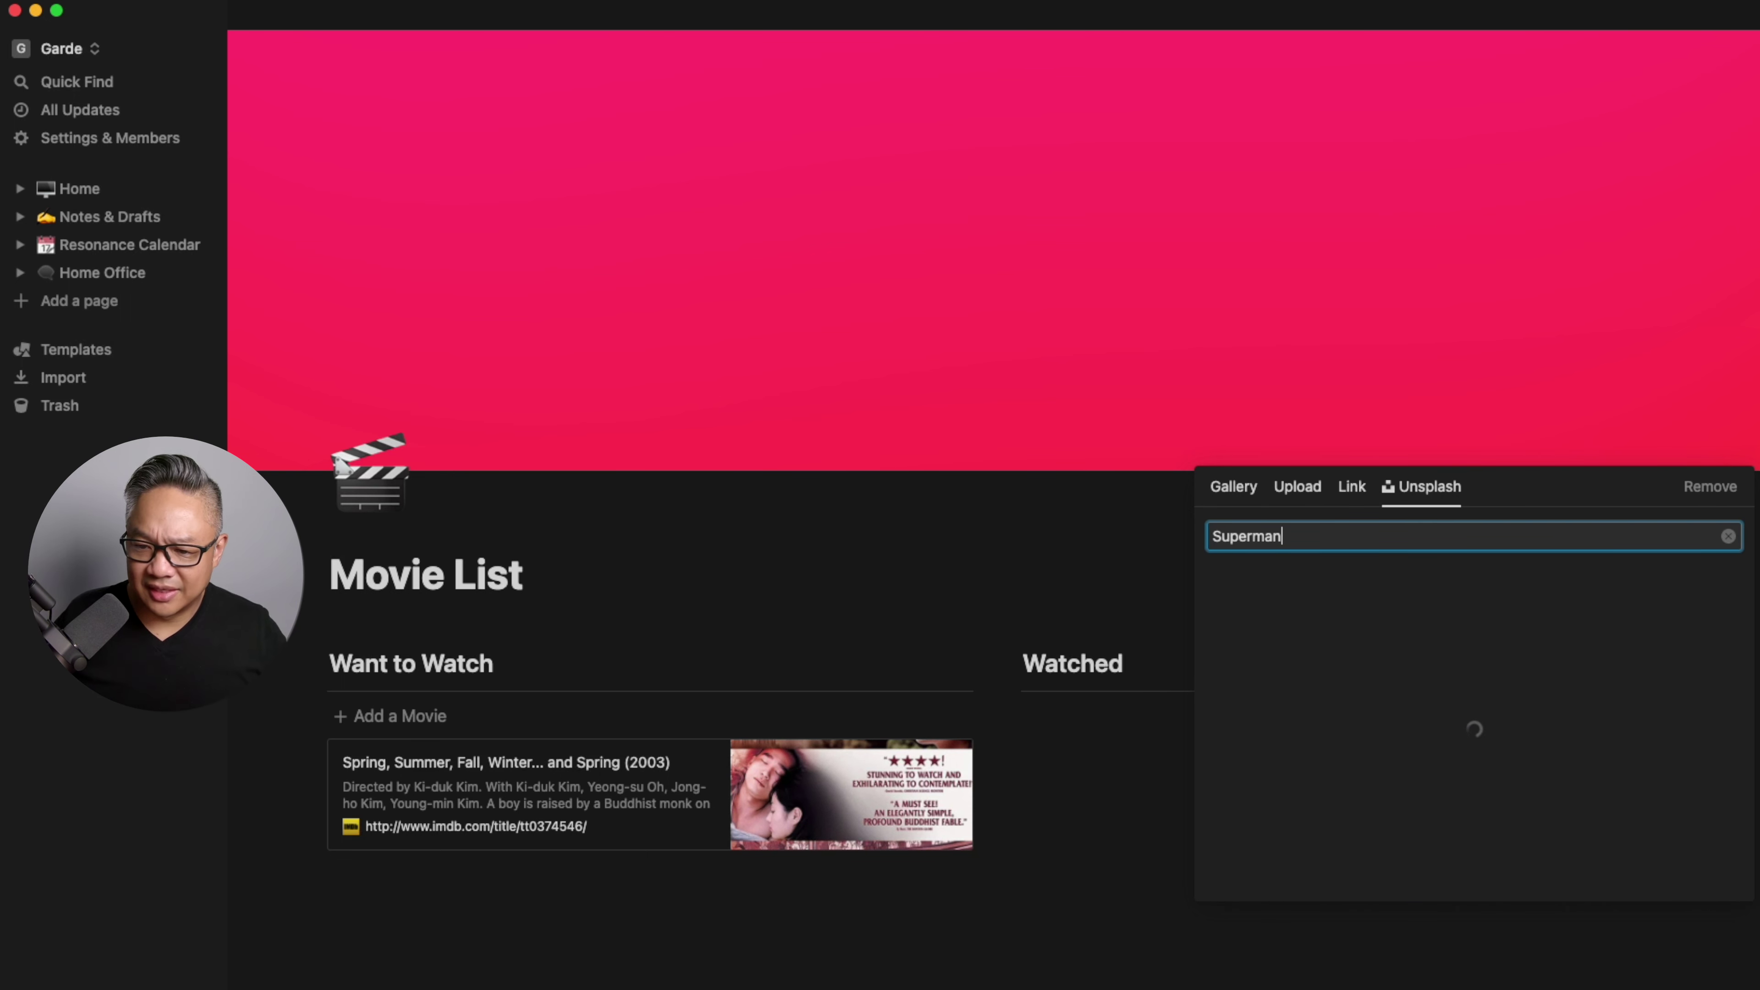
scroll(1583, 712, "down", 5)
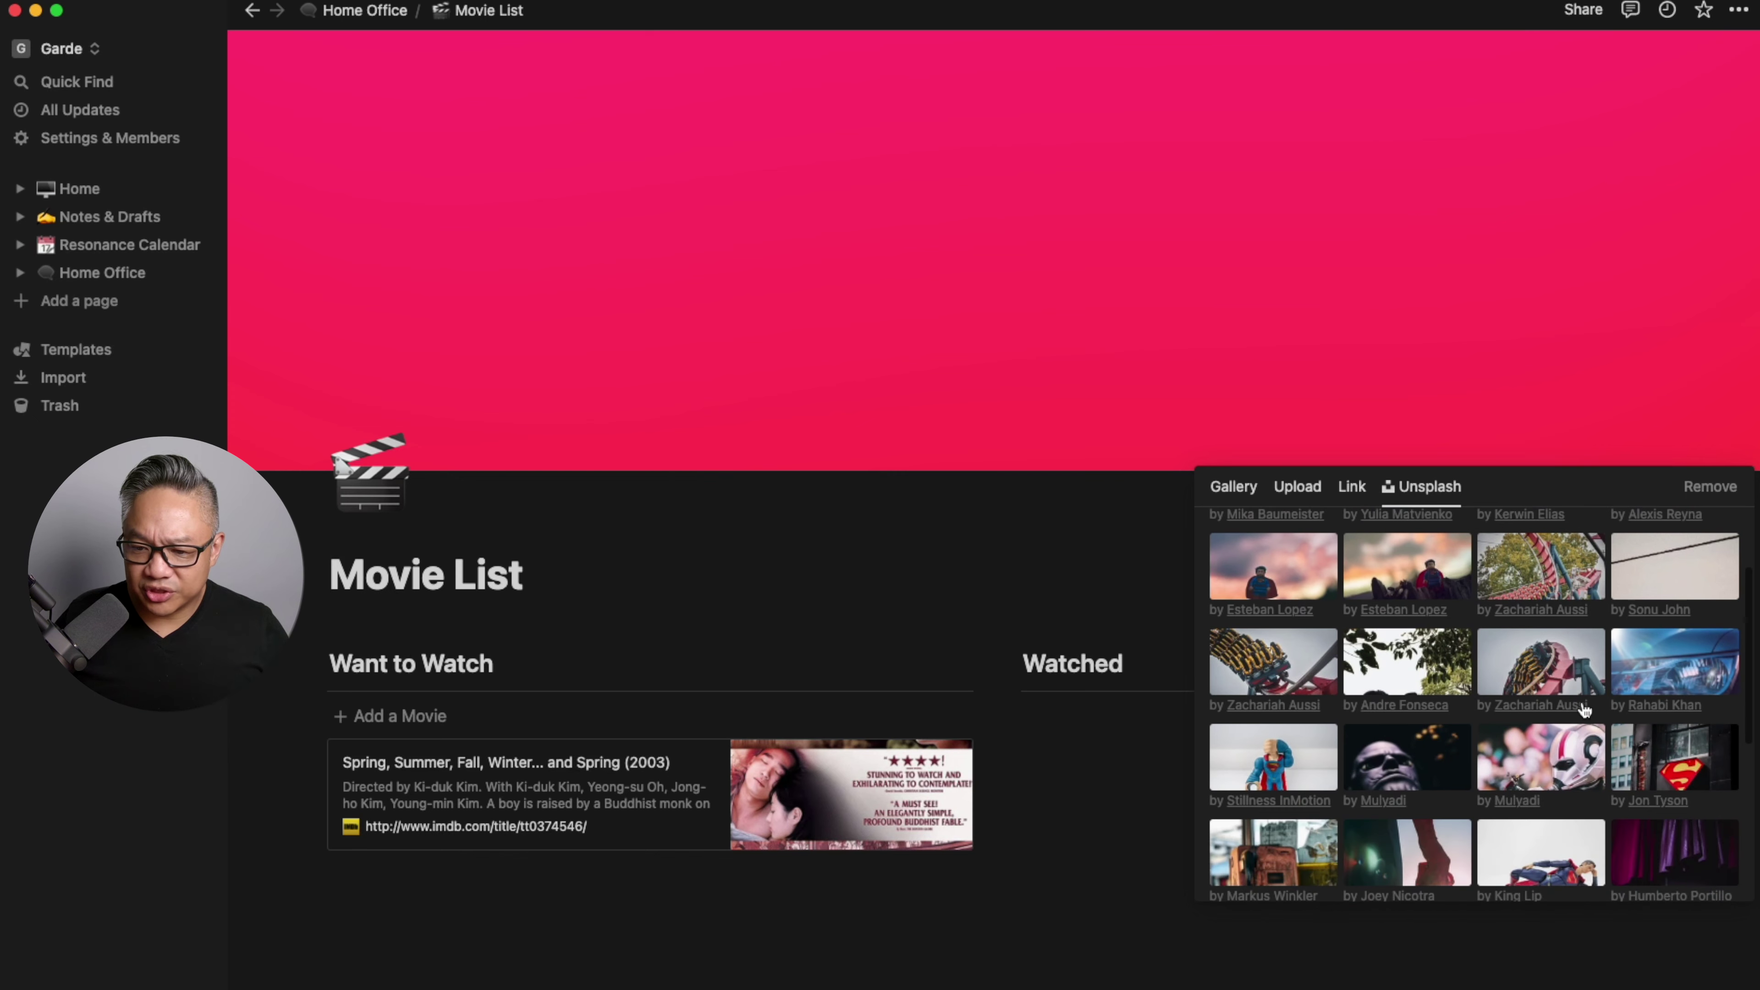
left_click(1674, 568)
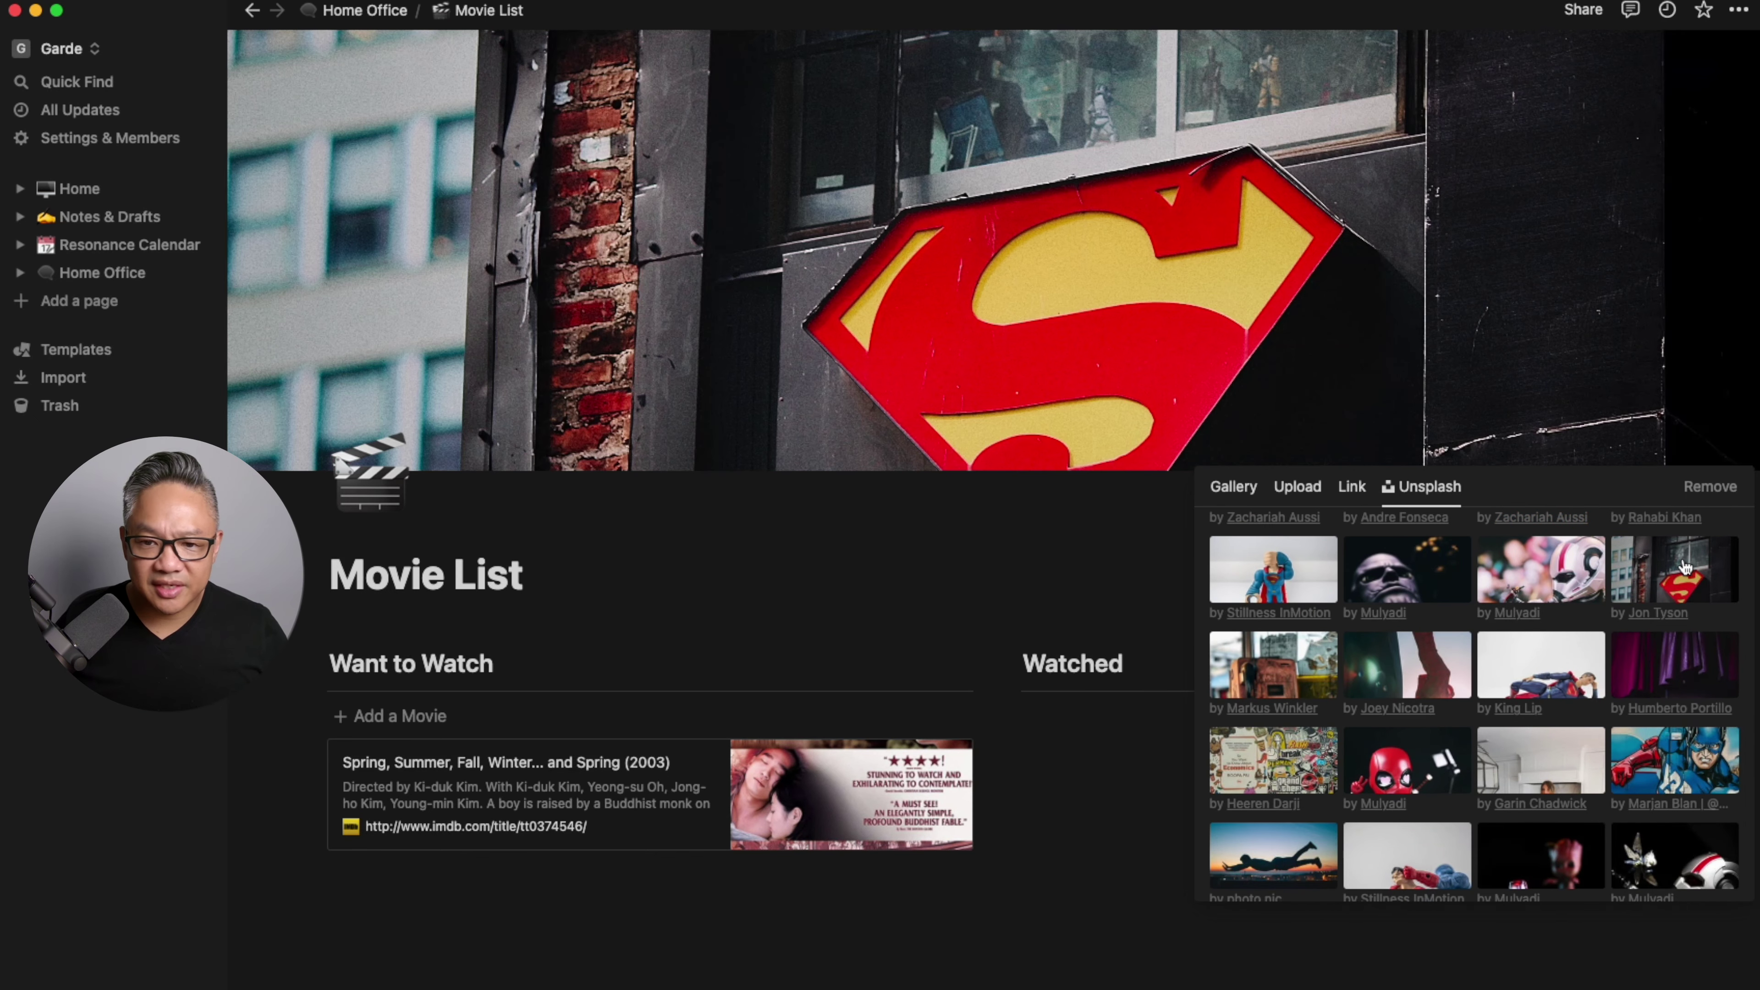
left_click(1222, 299)
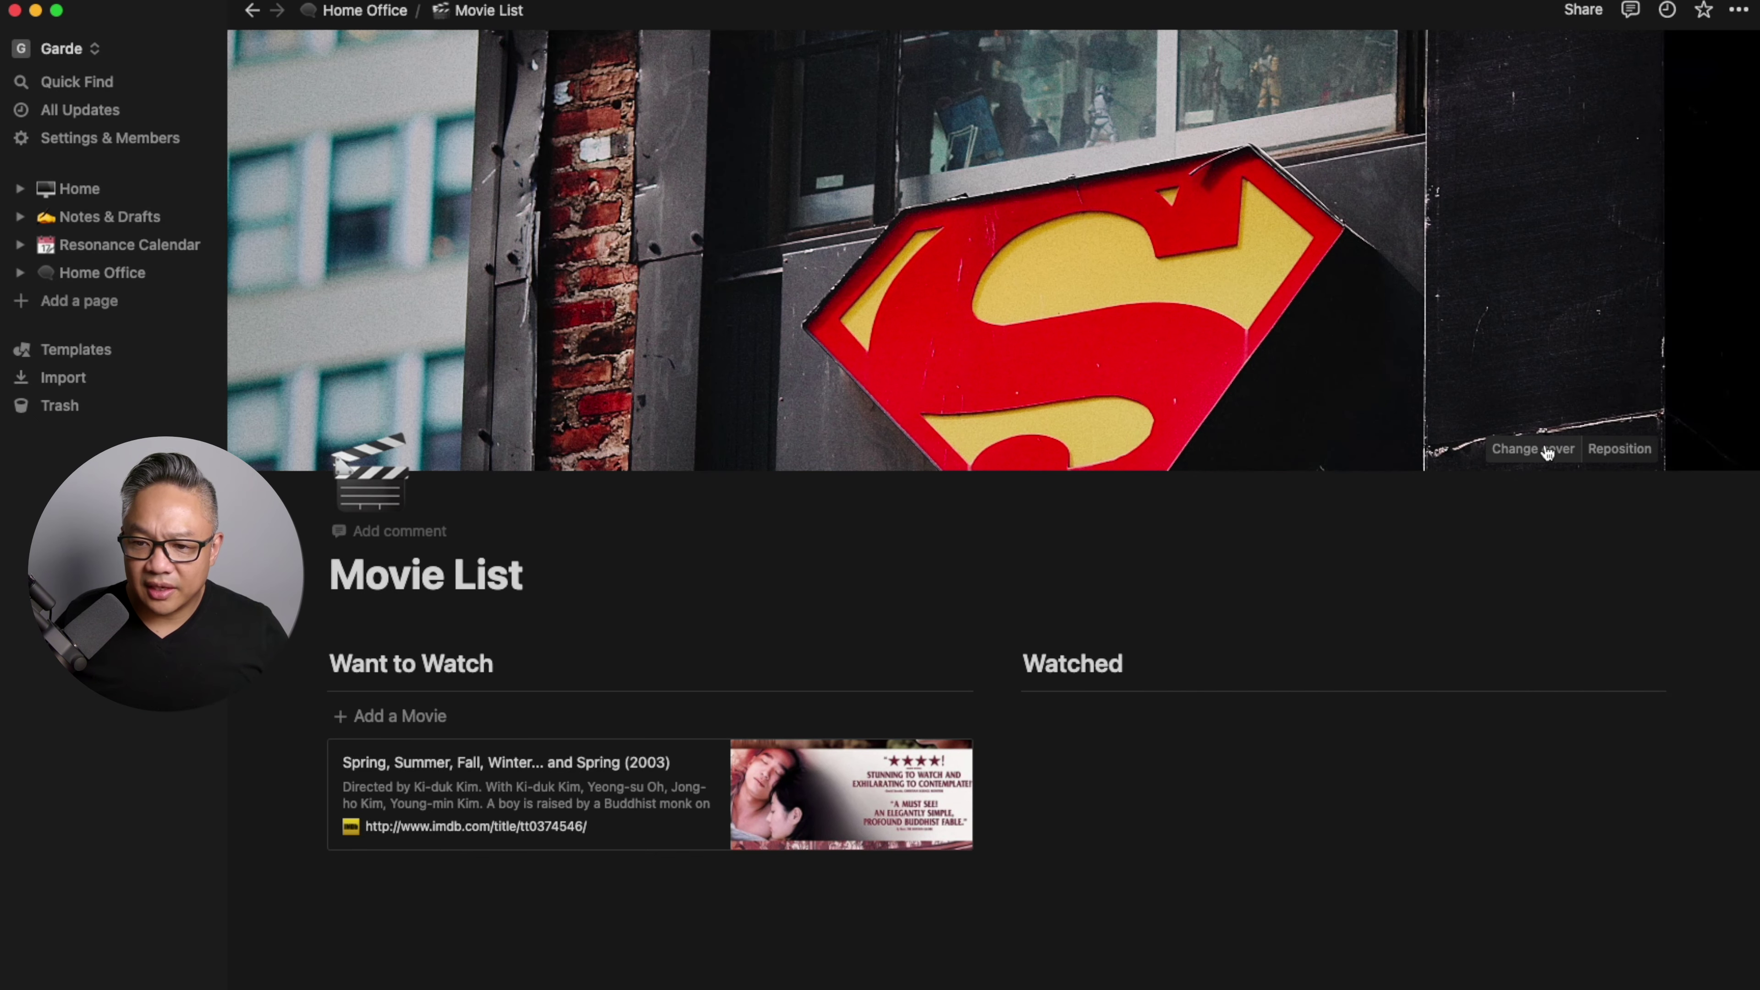
Reposition the Movie List cover image upward so the whole Superman emblem fits in the frame
left_click(1616, 447)
left_click_drag(1115, 373, 1116, 169)
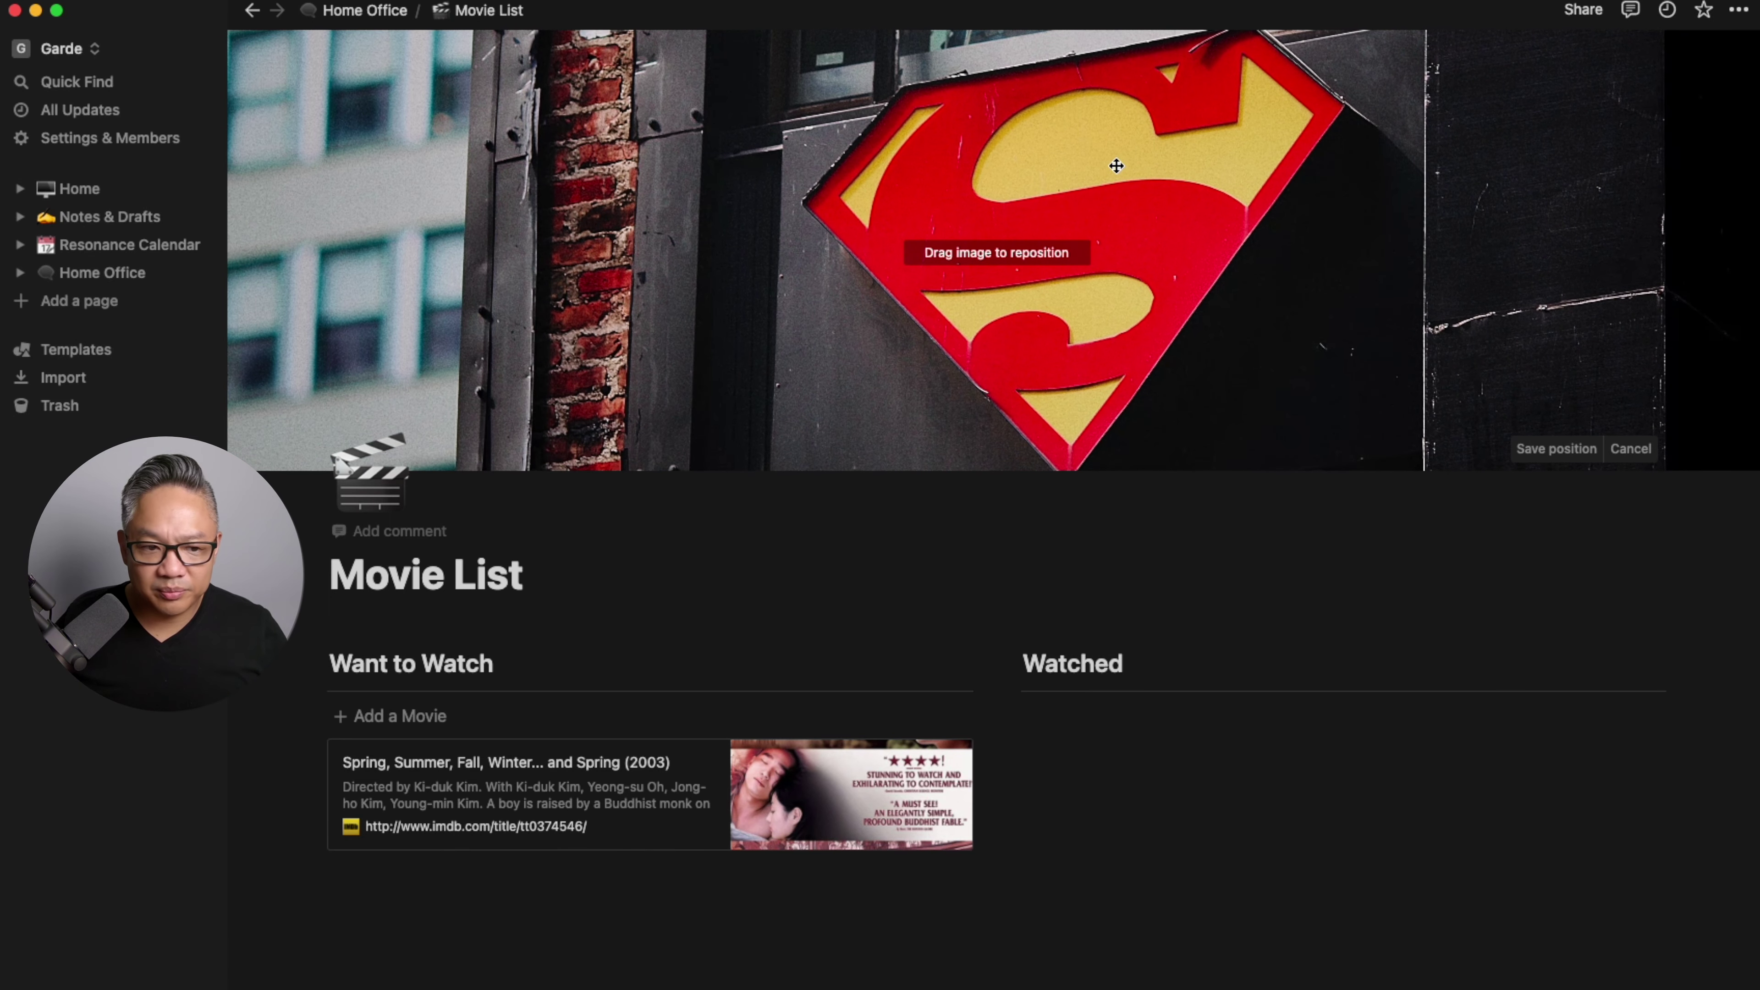
left_click(375, 502)
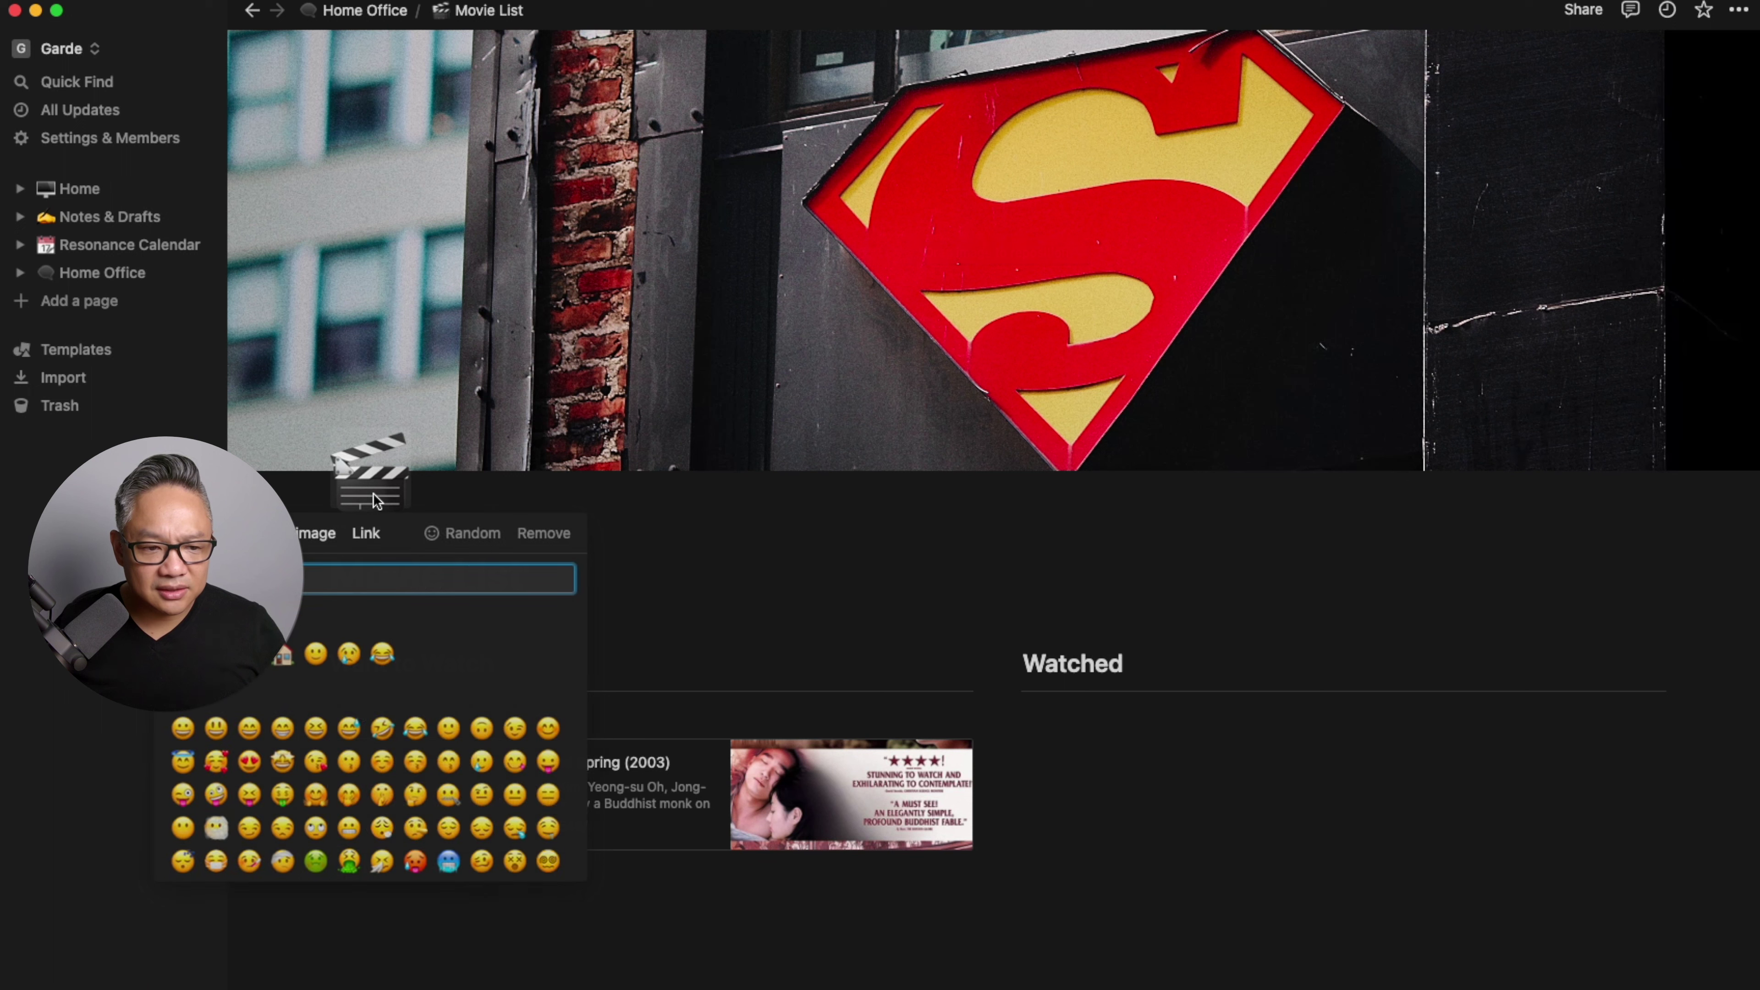
left_click(697, 485)
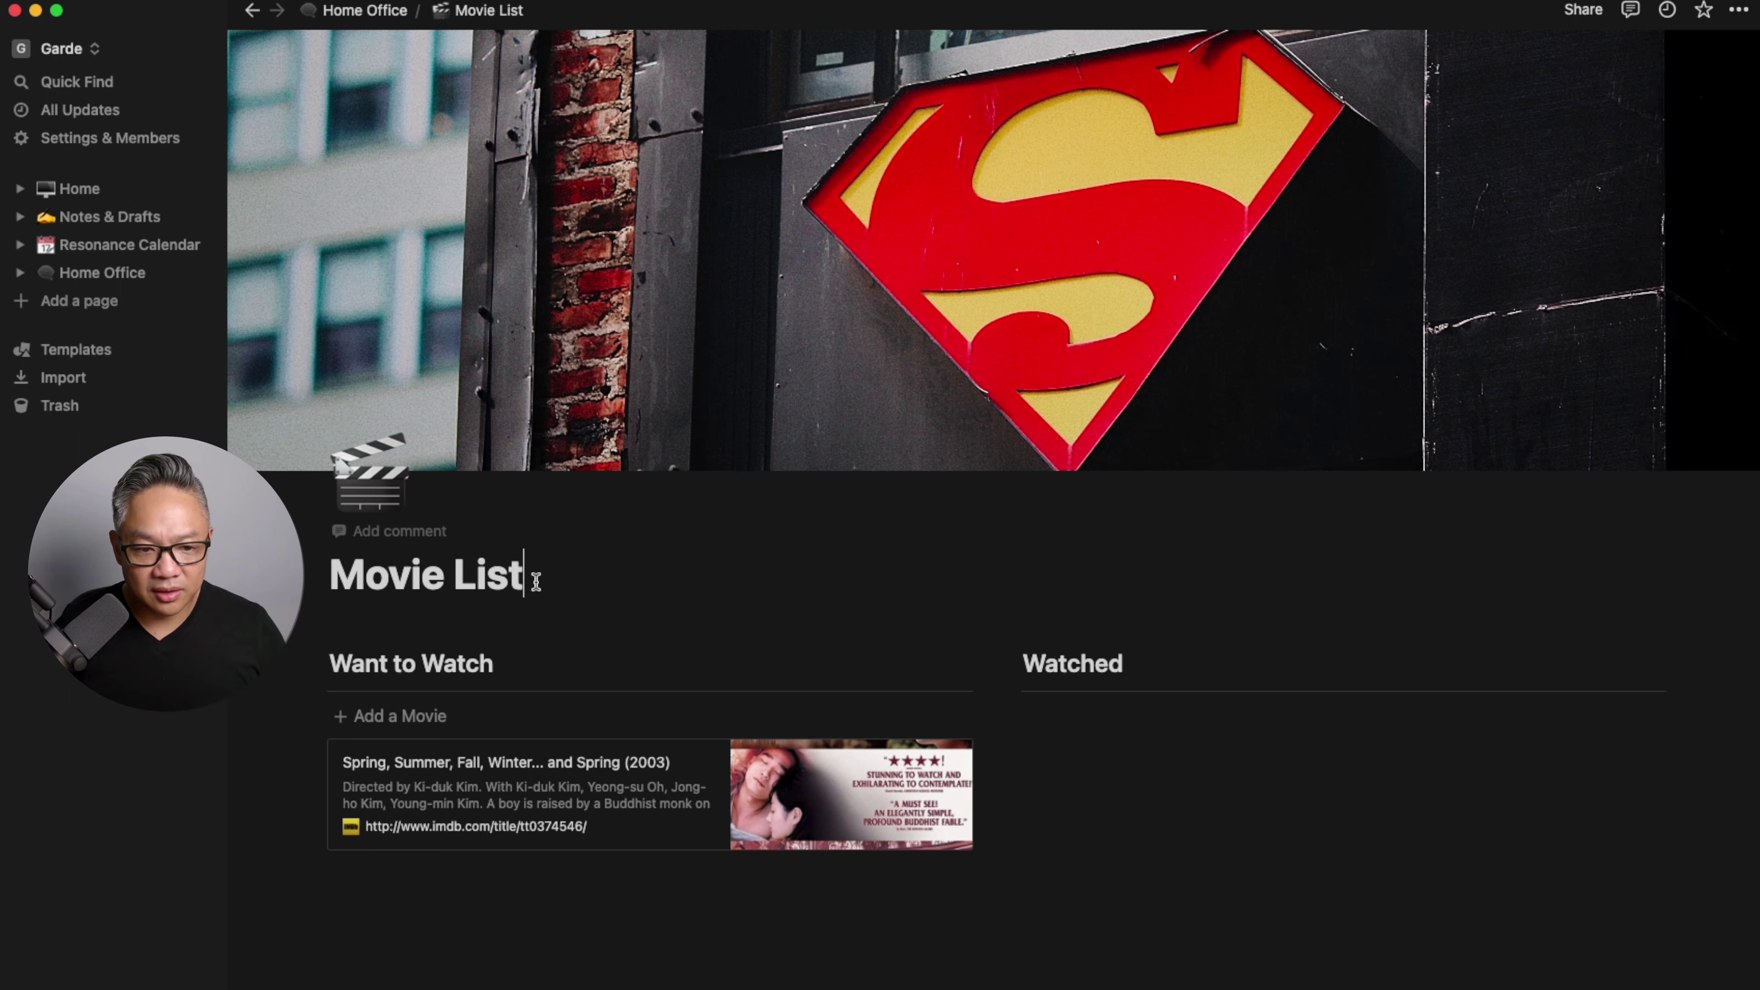
Extend the Movie List page title to "Movie List for Break time"
type("for Breaktime")
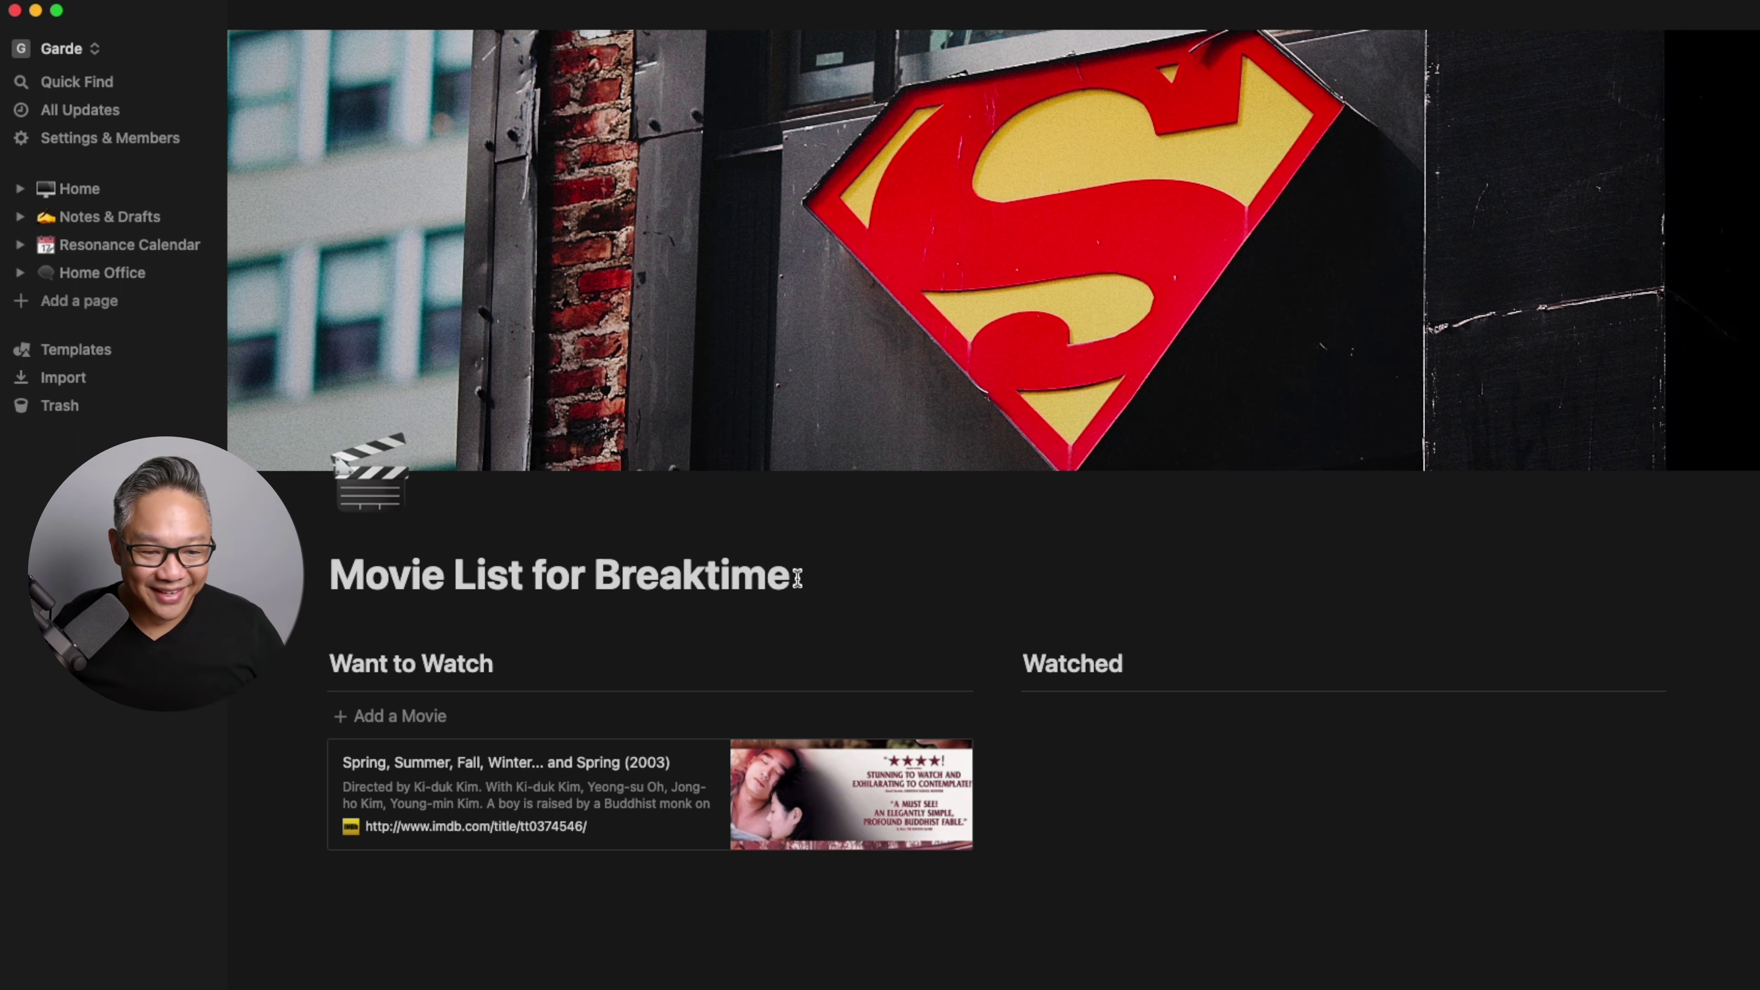
Open the existing movie bookmark's IMDb site, find the Top Gun: Maverick page there, and copy its web address
left_click(410, 783)
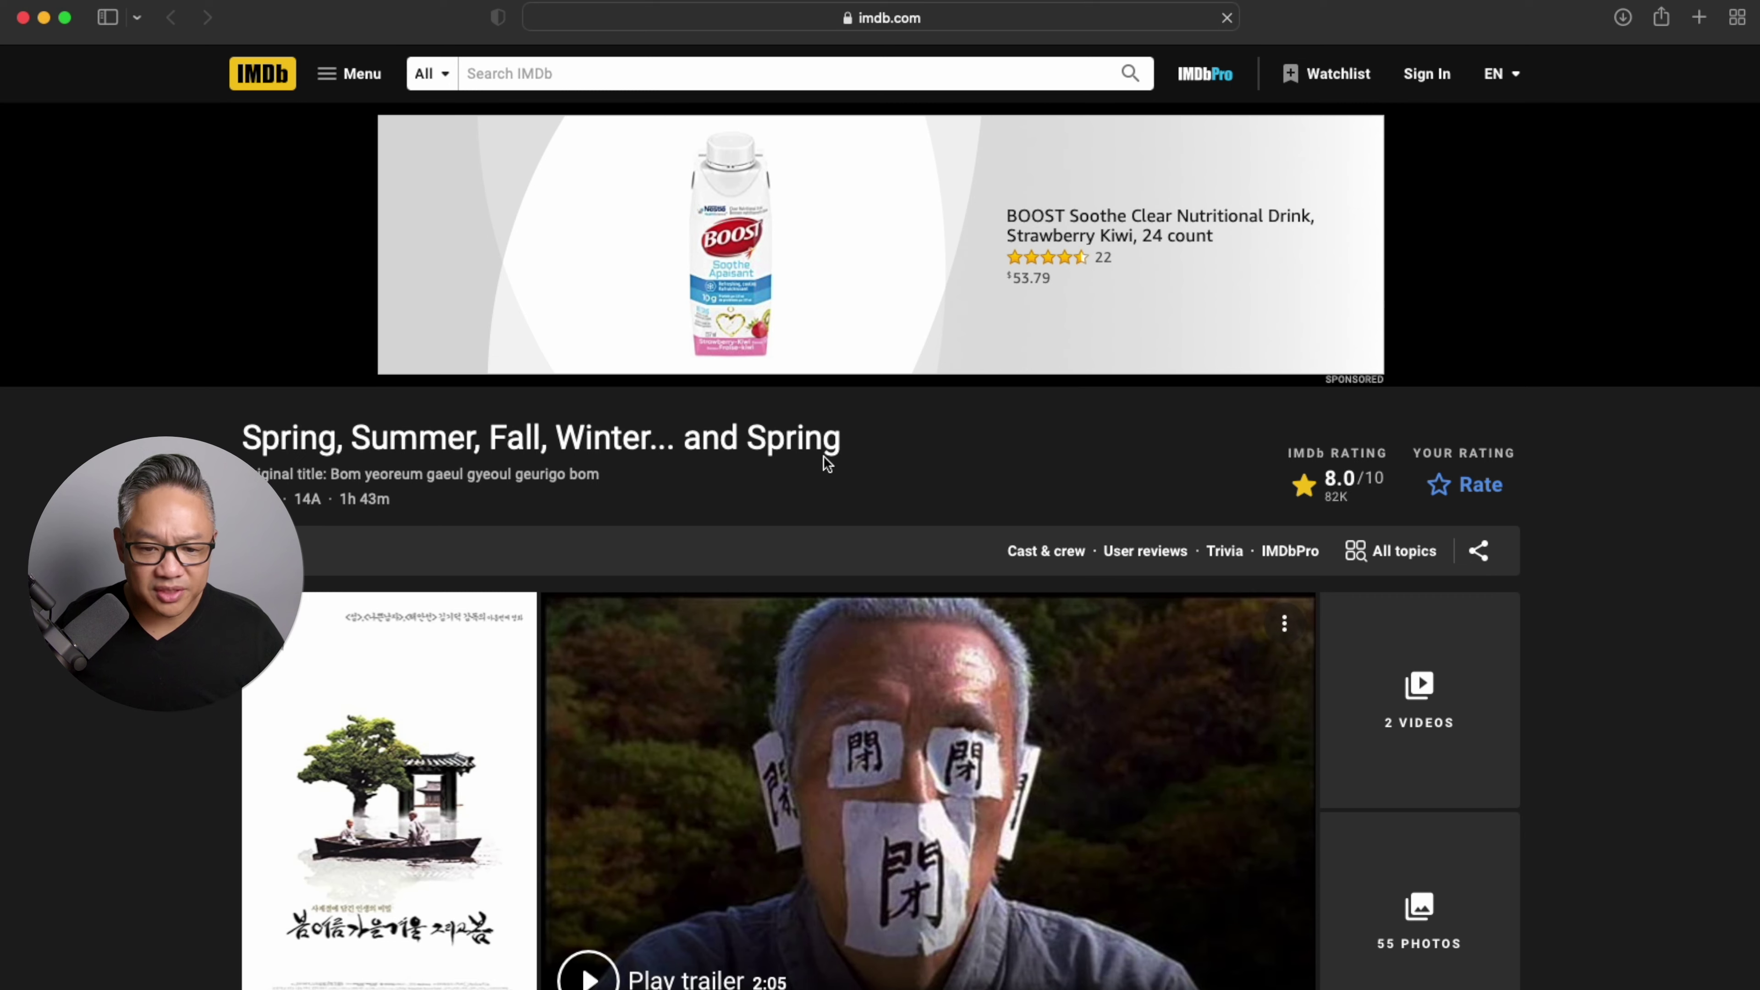
left_click(755, 73)
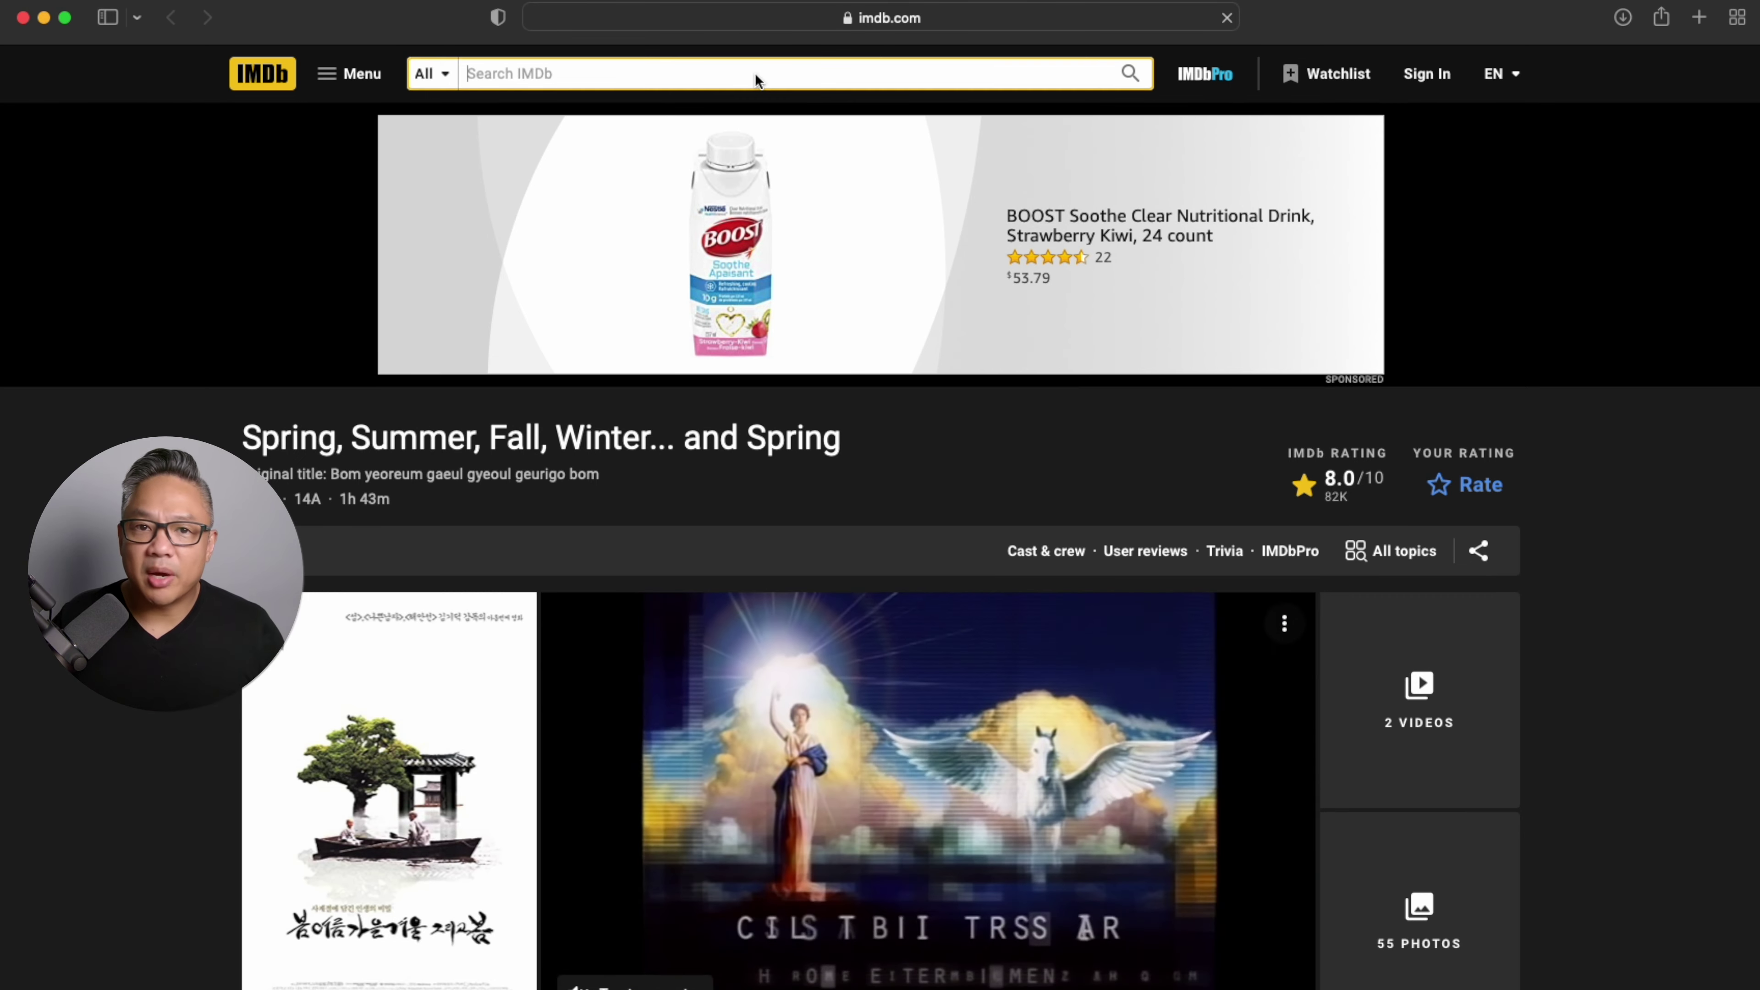
type("Top Gun")
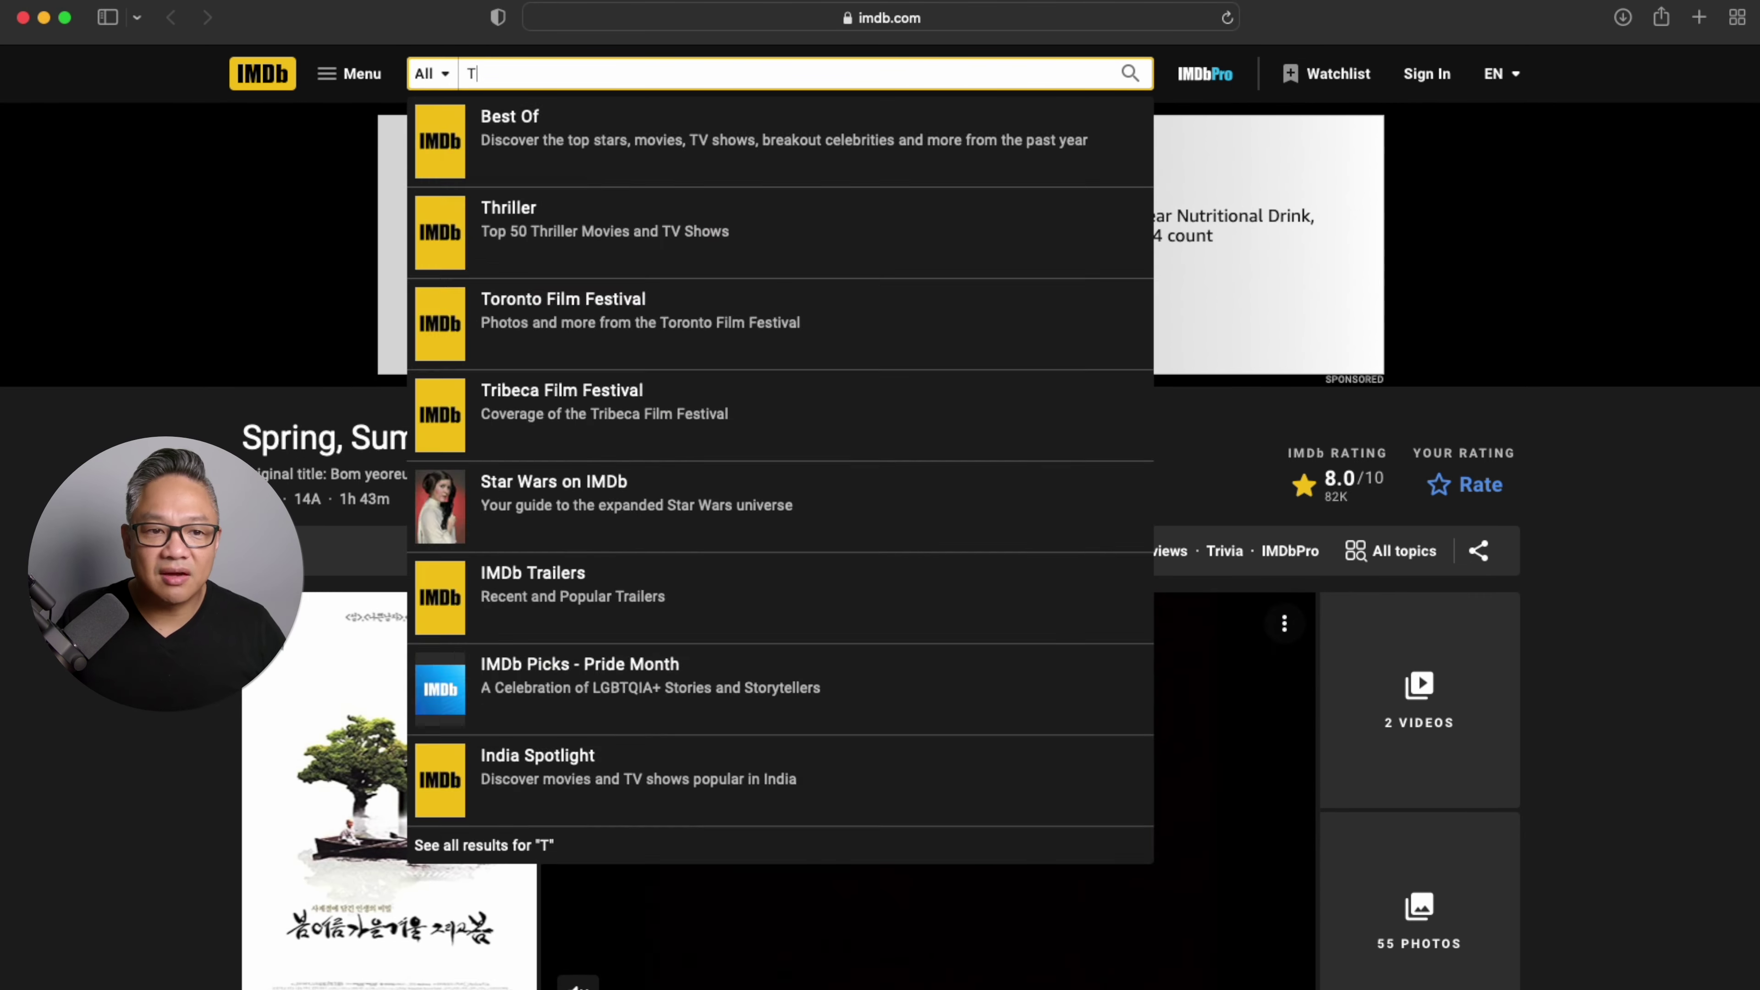
left_click(763, 136)
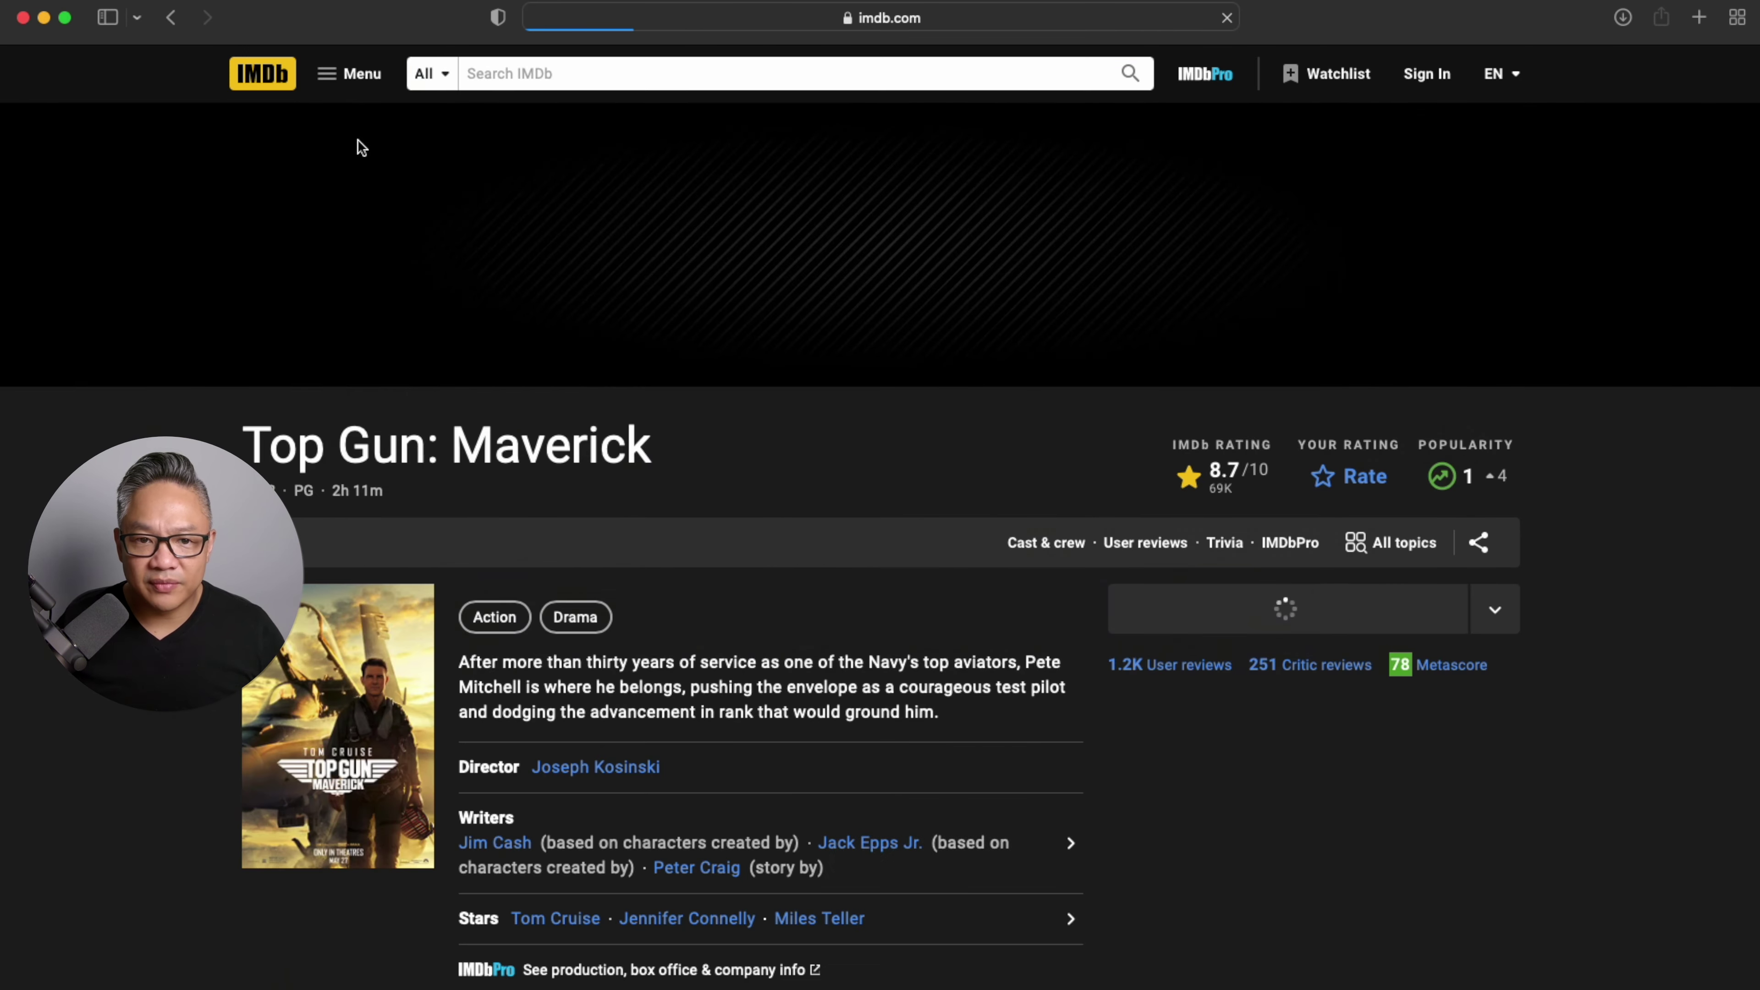
left_click(1020, 25)
key("super+c")
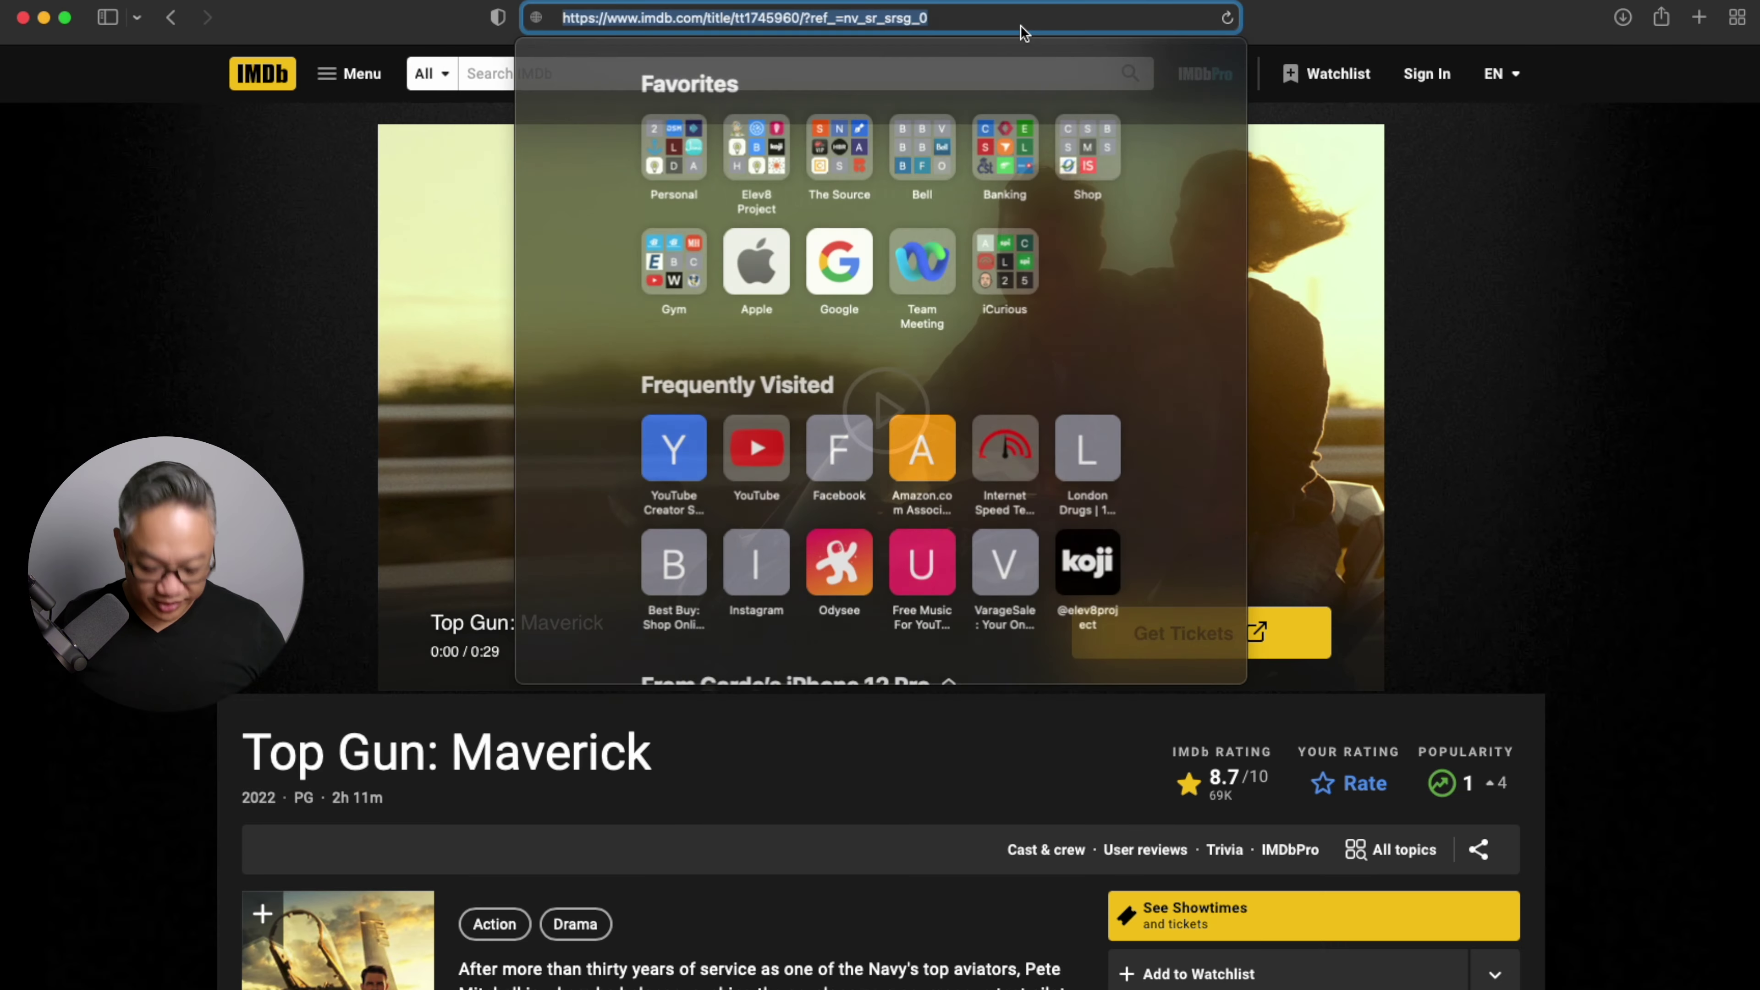
Back in Notion, add the copied Top Gun: Maverick link as a new web bookmark under Want to Watch
left_click(25, 19)
left_click(417, 718)
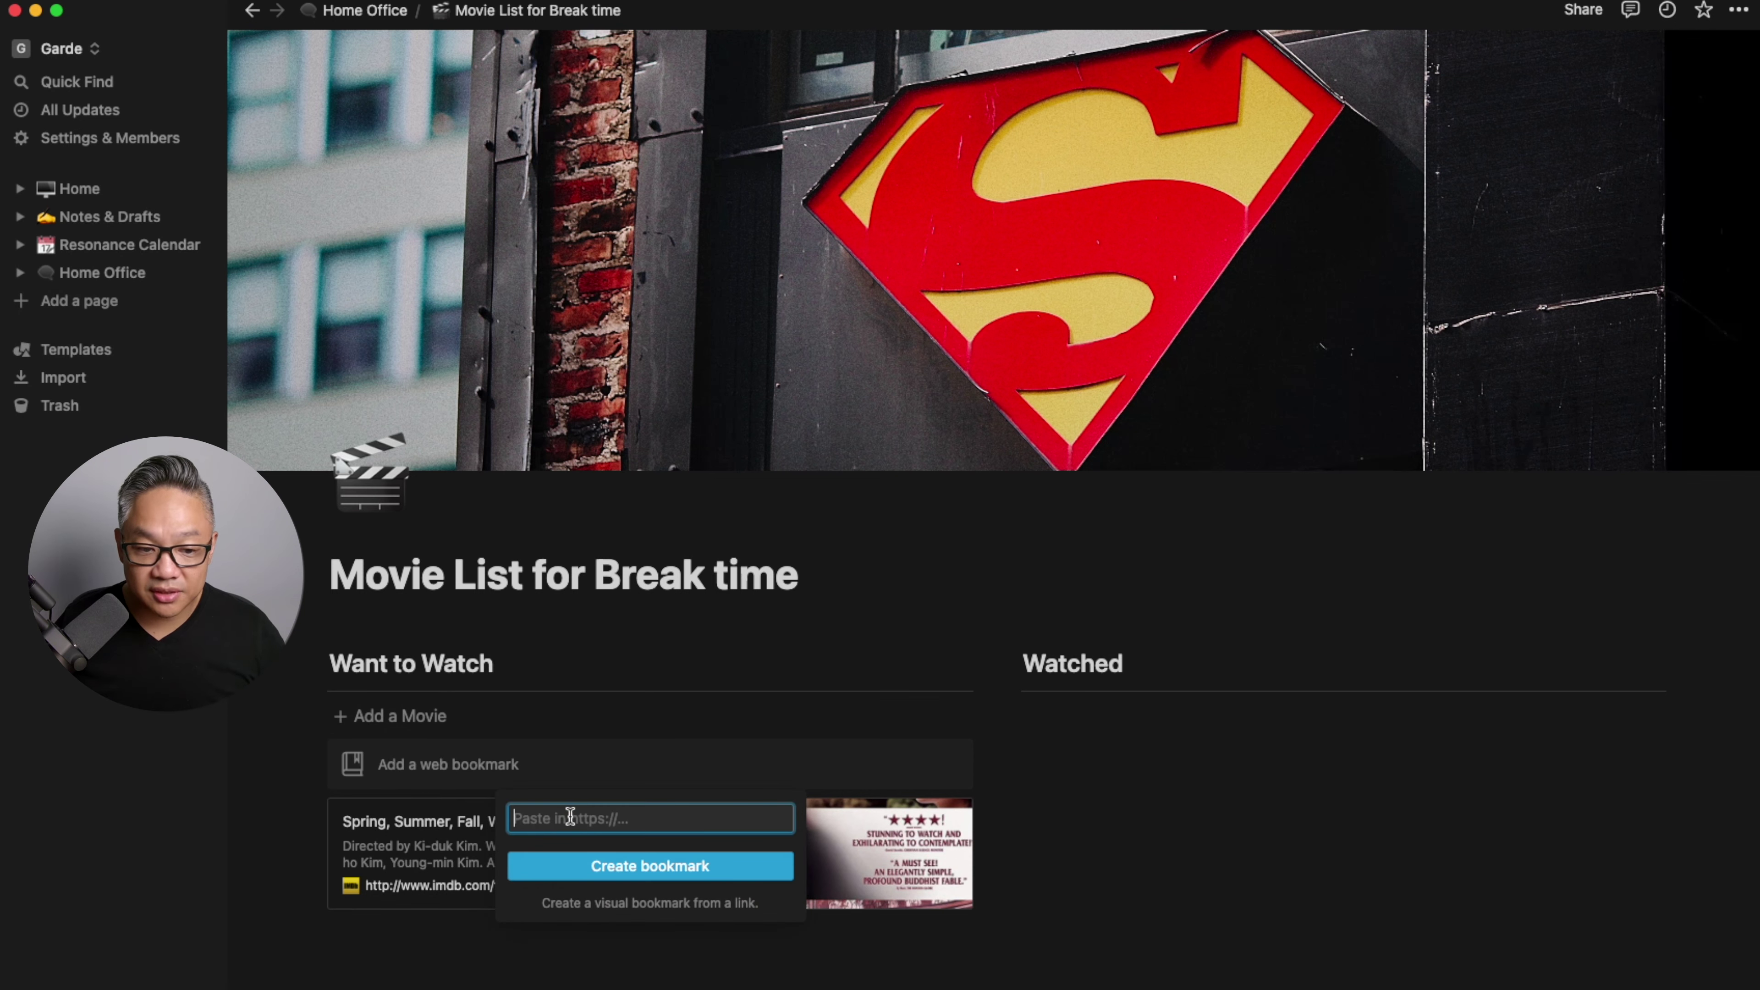
key("super+v")
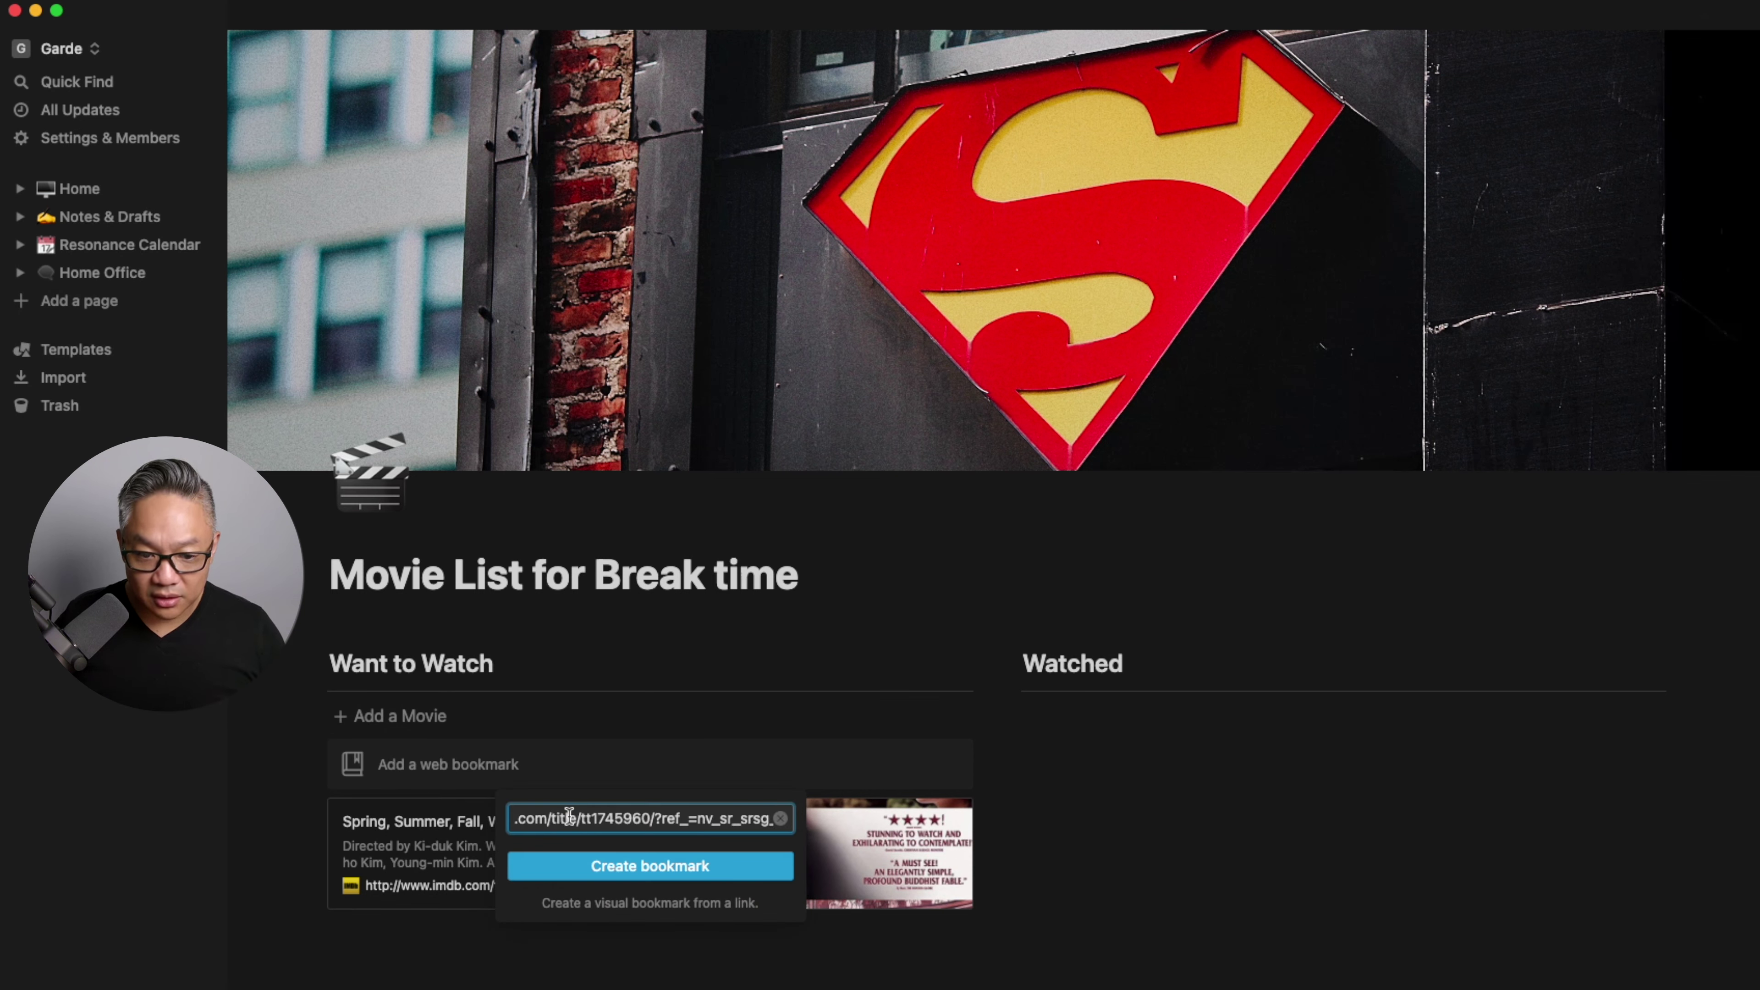
key("Return")
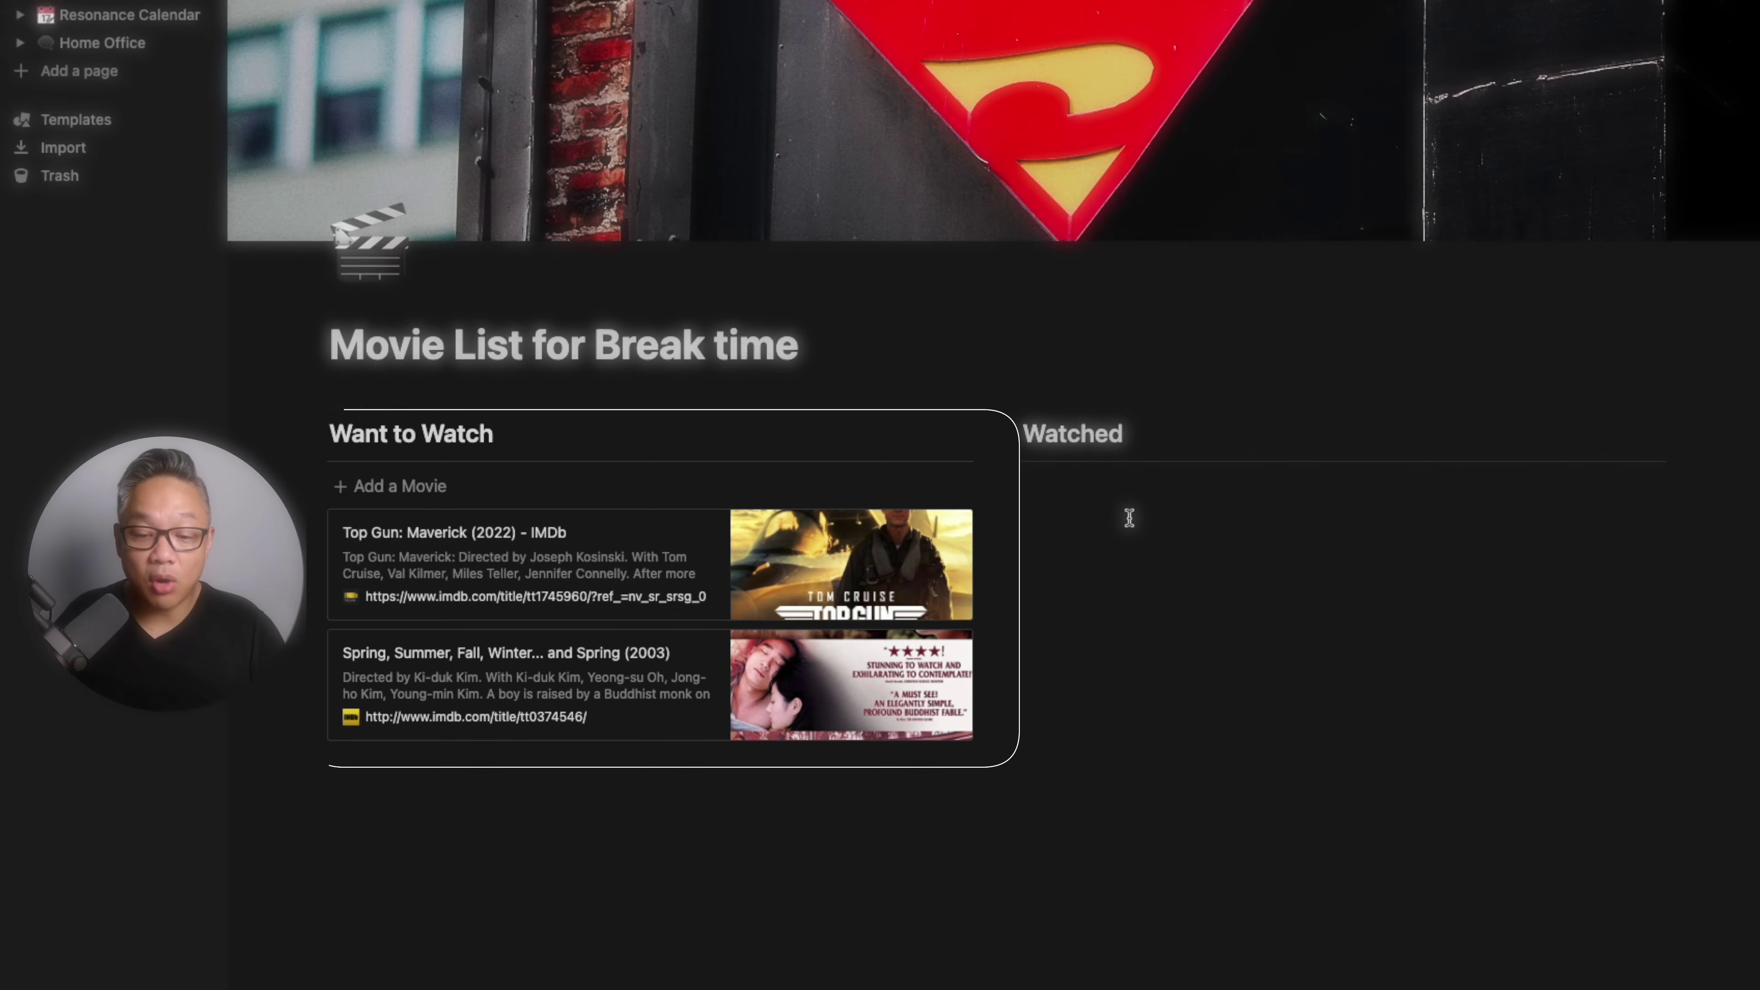
Insert a to-do list under Watched with the items "Top Gun", "Superman" and "Batman Begins"
left_click(1130, 487)
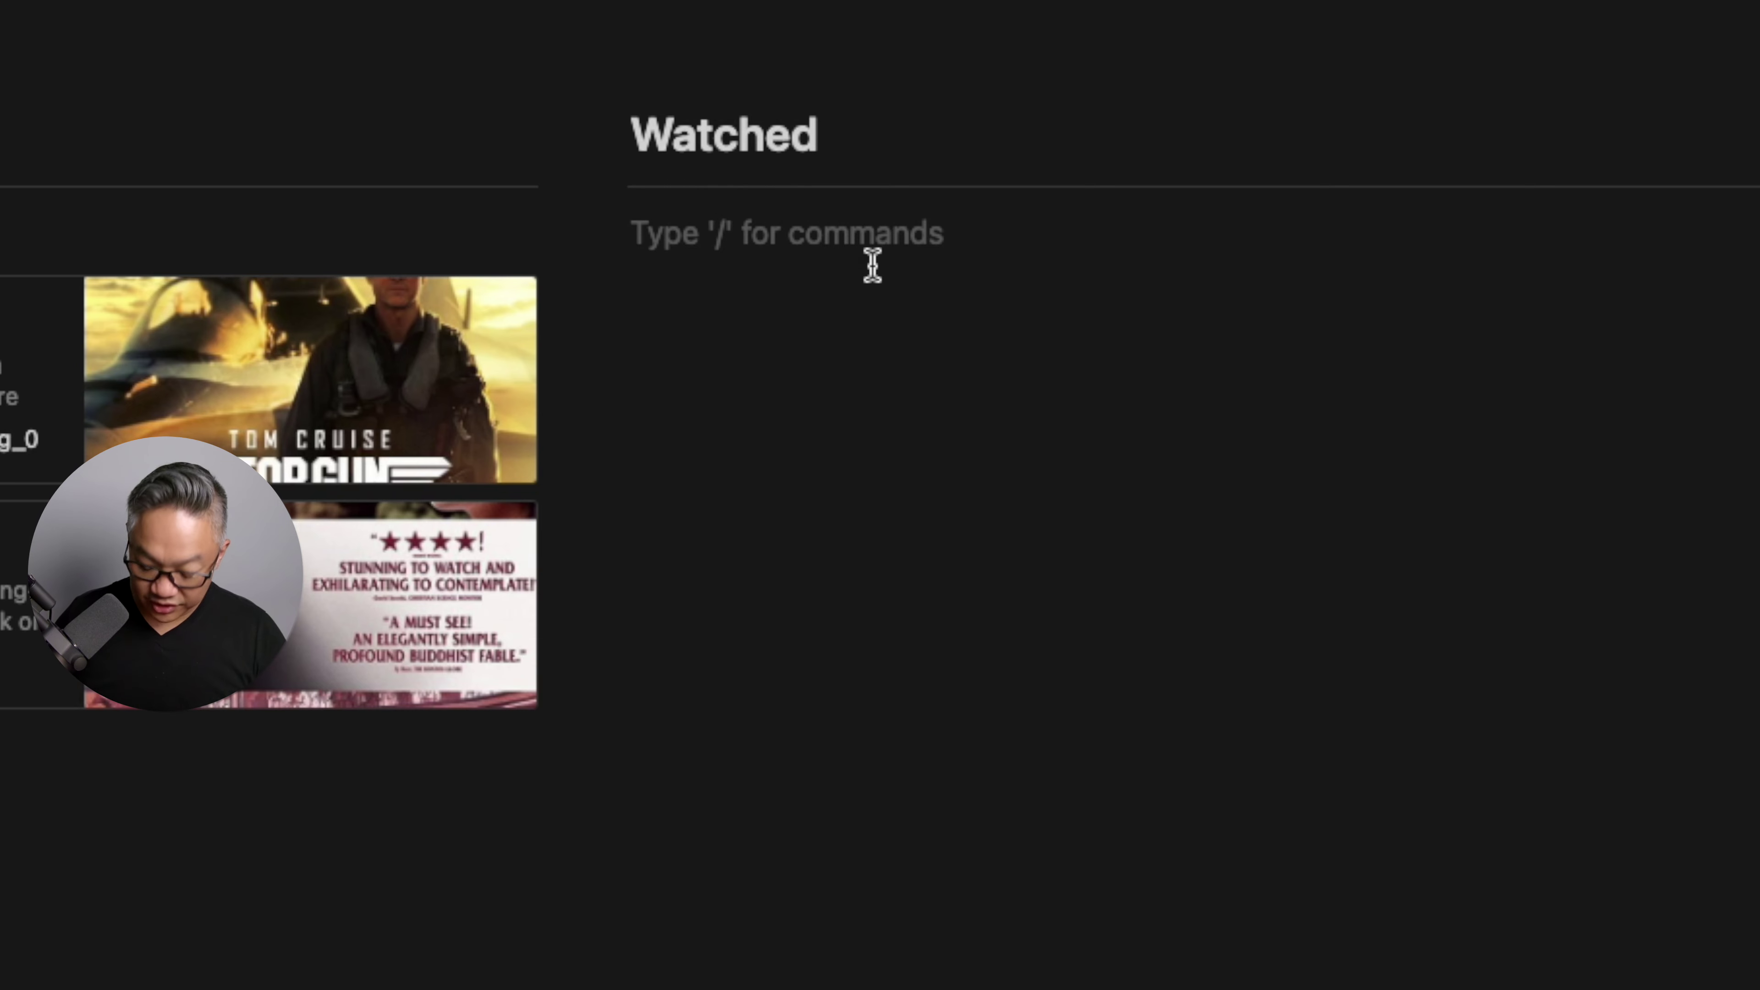
type("/")
mouse_move(1100, 409)
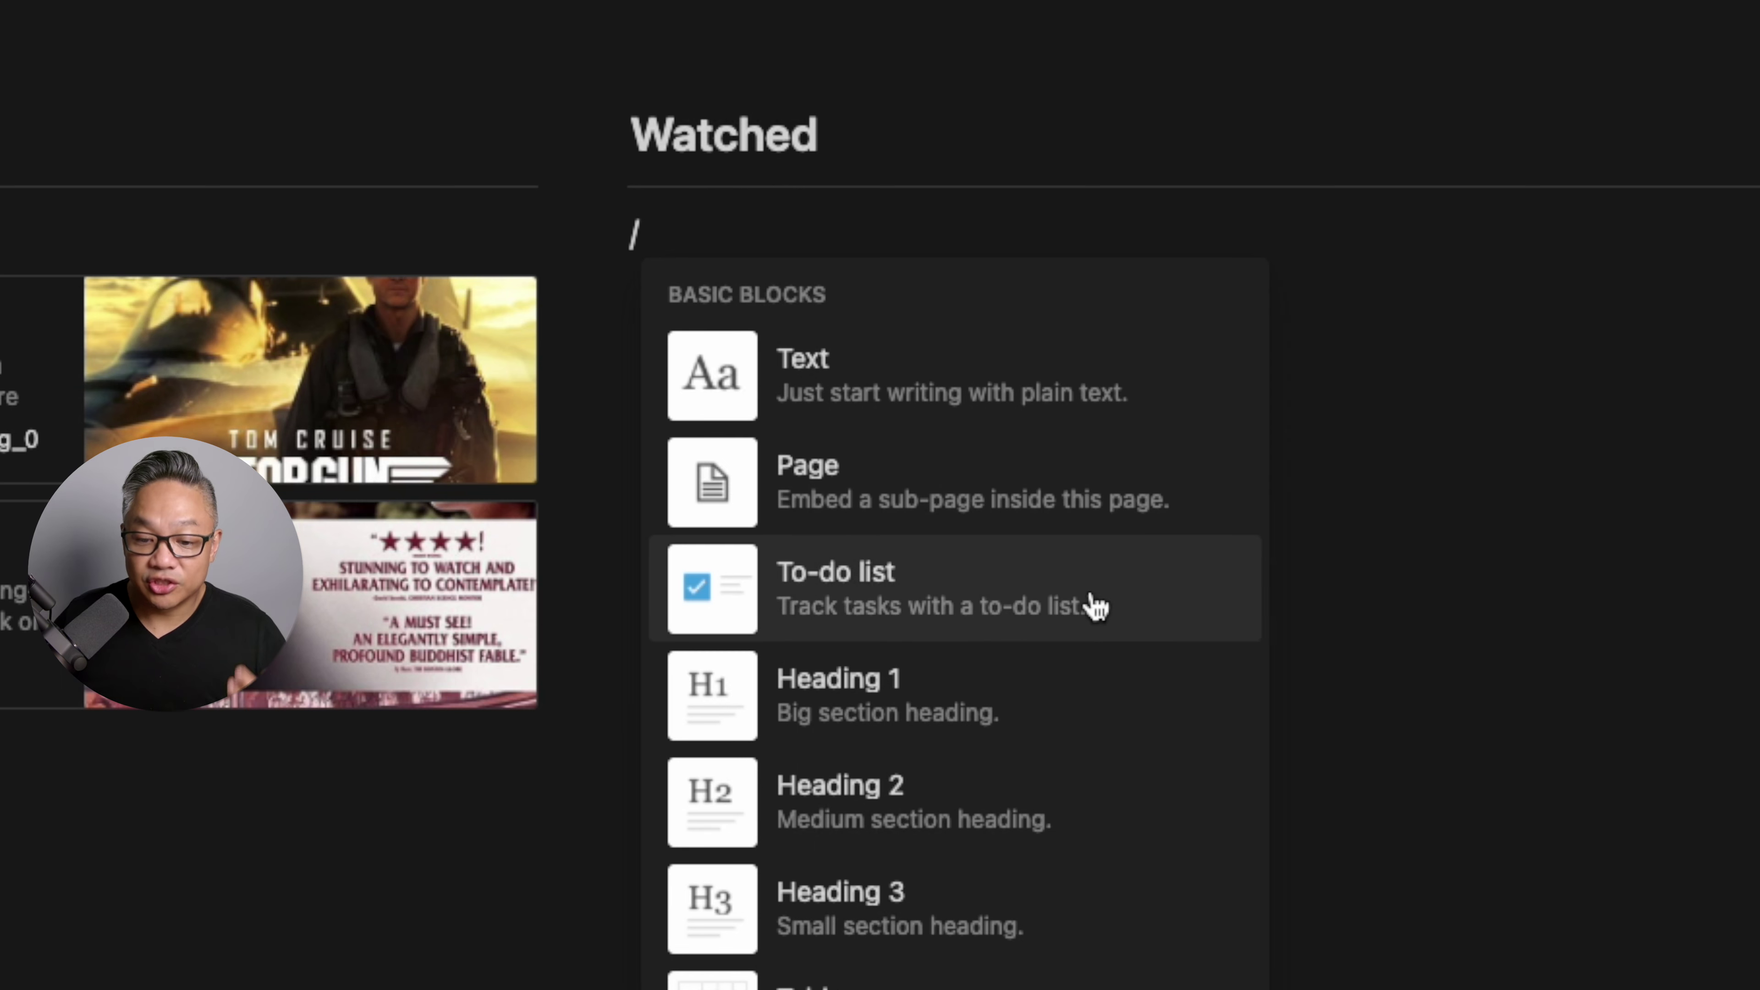
scroll(1018, 826, "down", 3)
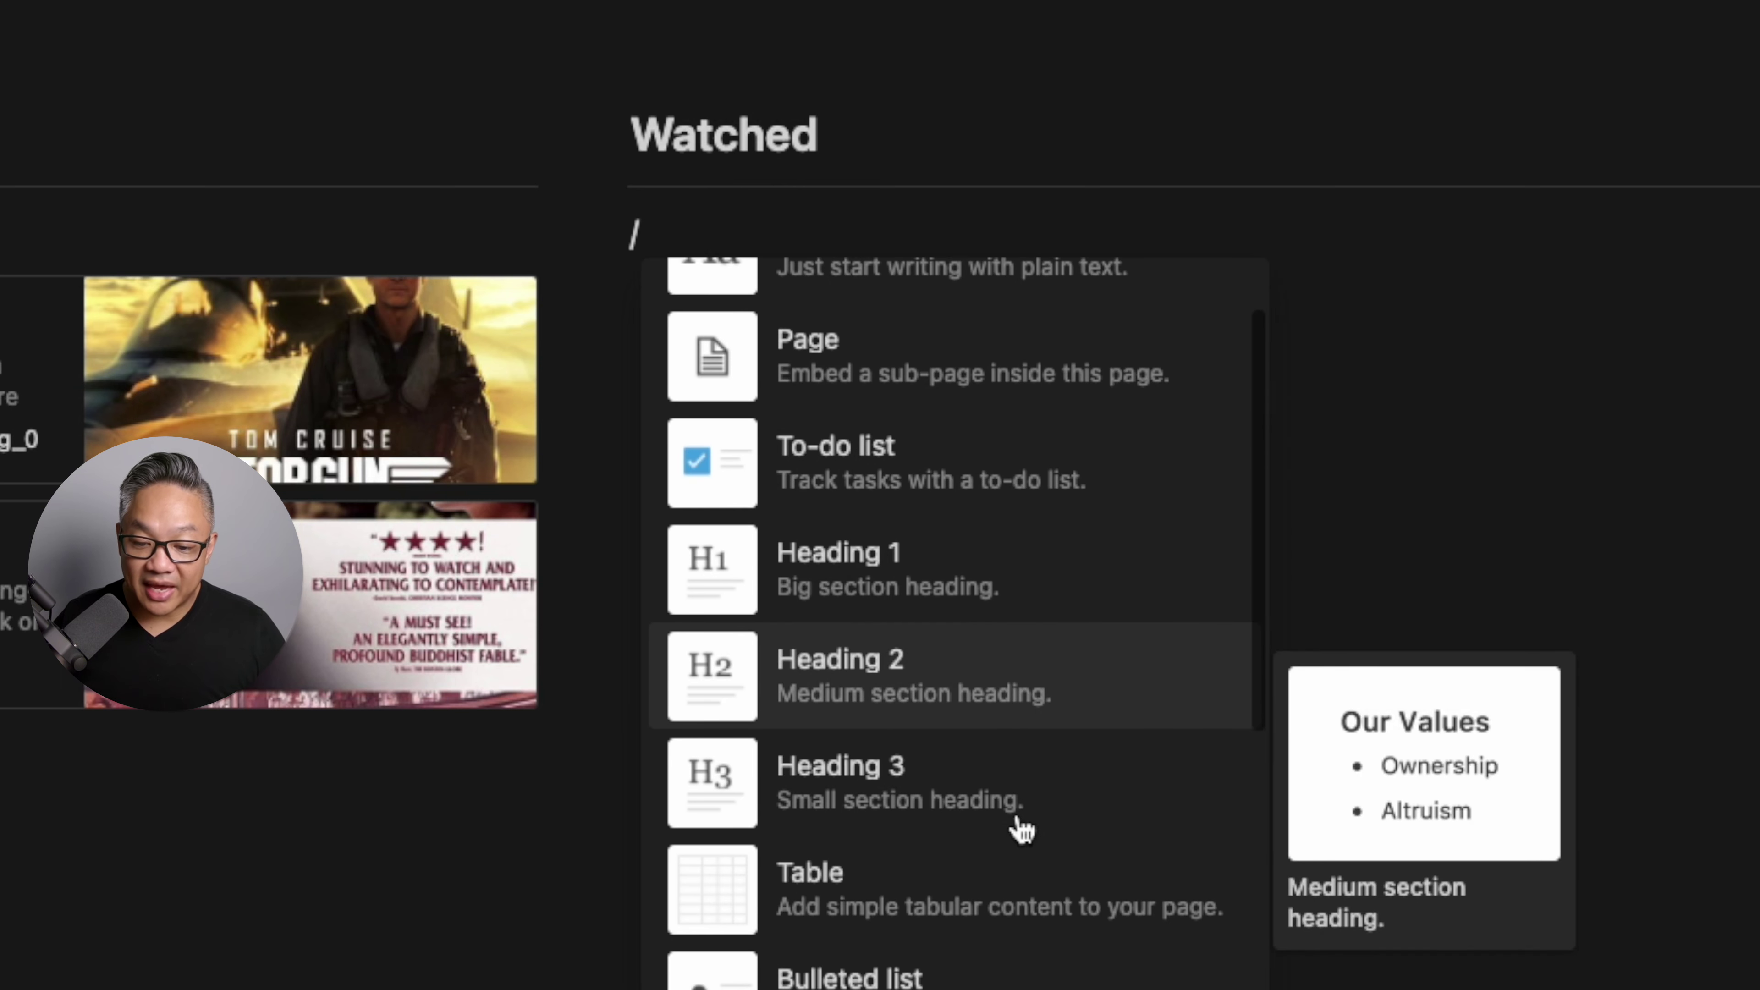
scroll(937, 949, "up", 3)
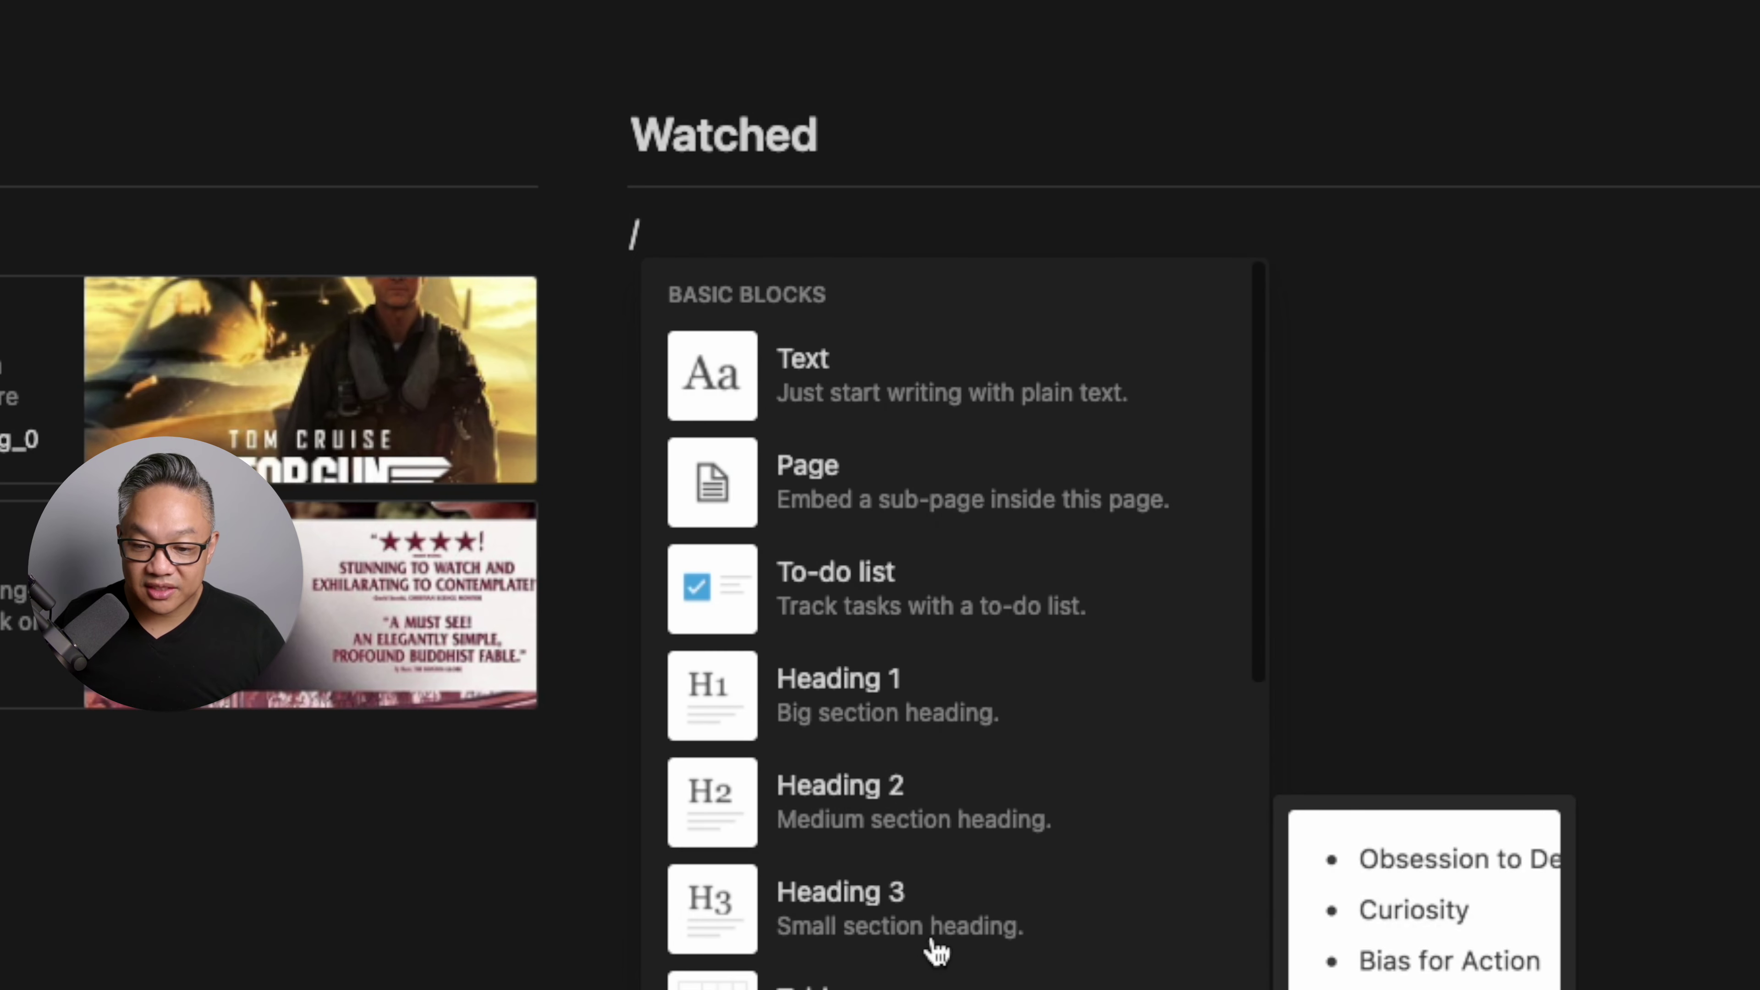
left_click(928, 597)
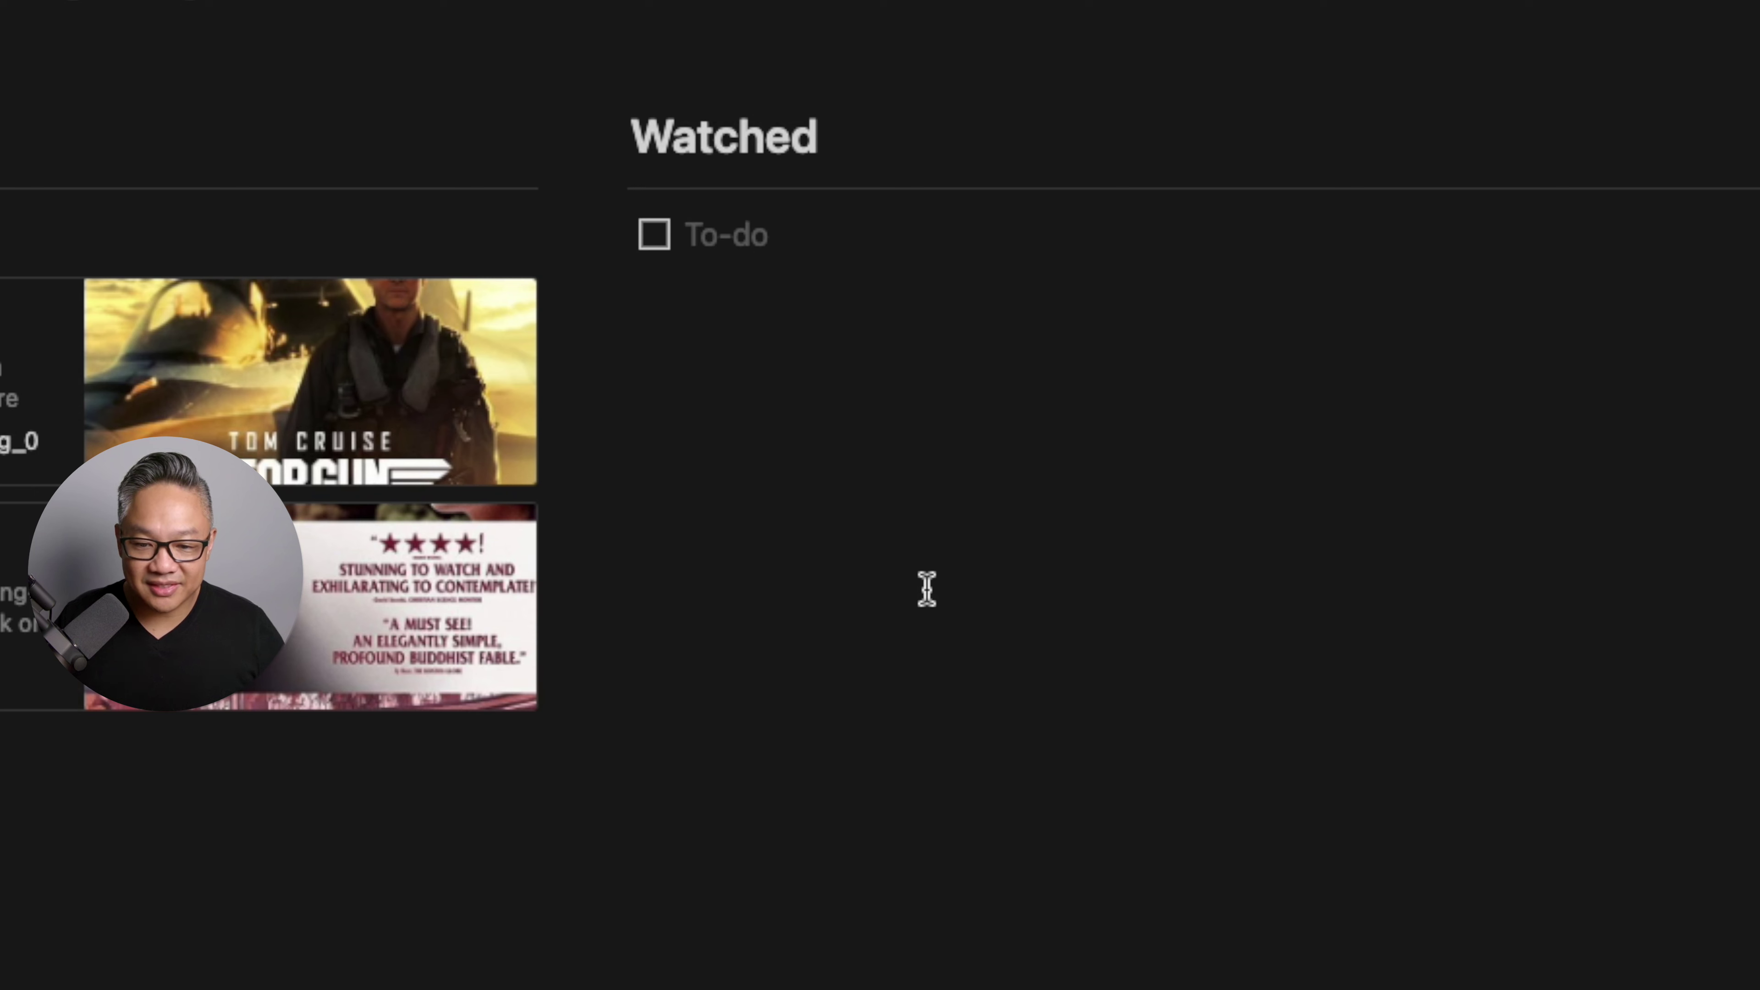
type("Top Gun")
key("Return")
type("Superman")
key("Return")
type("Batma")
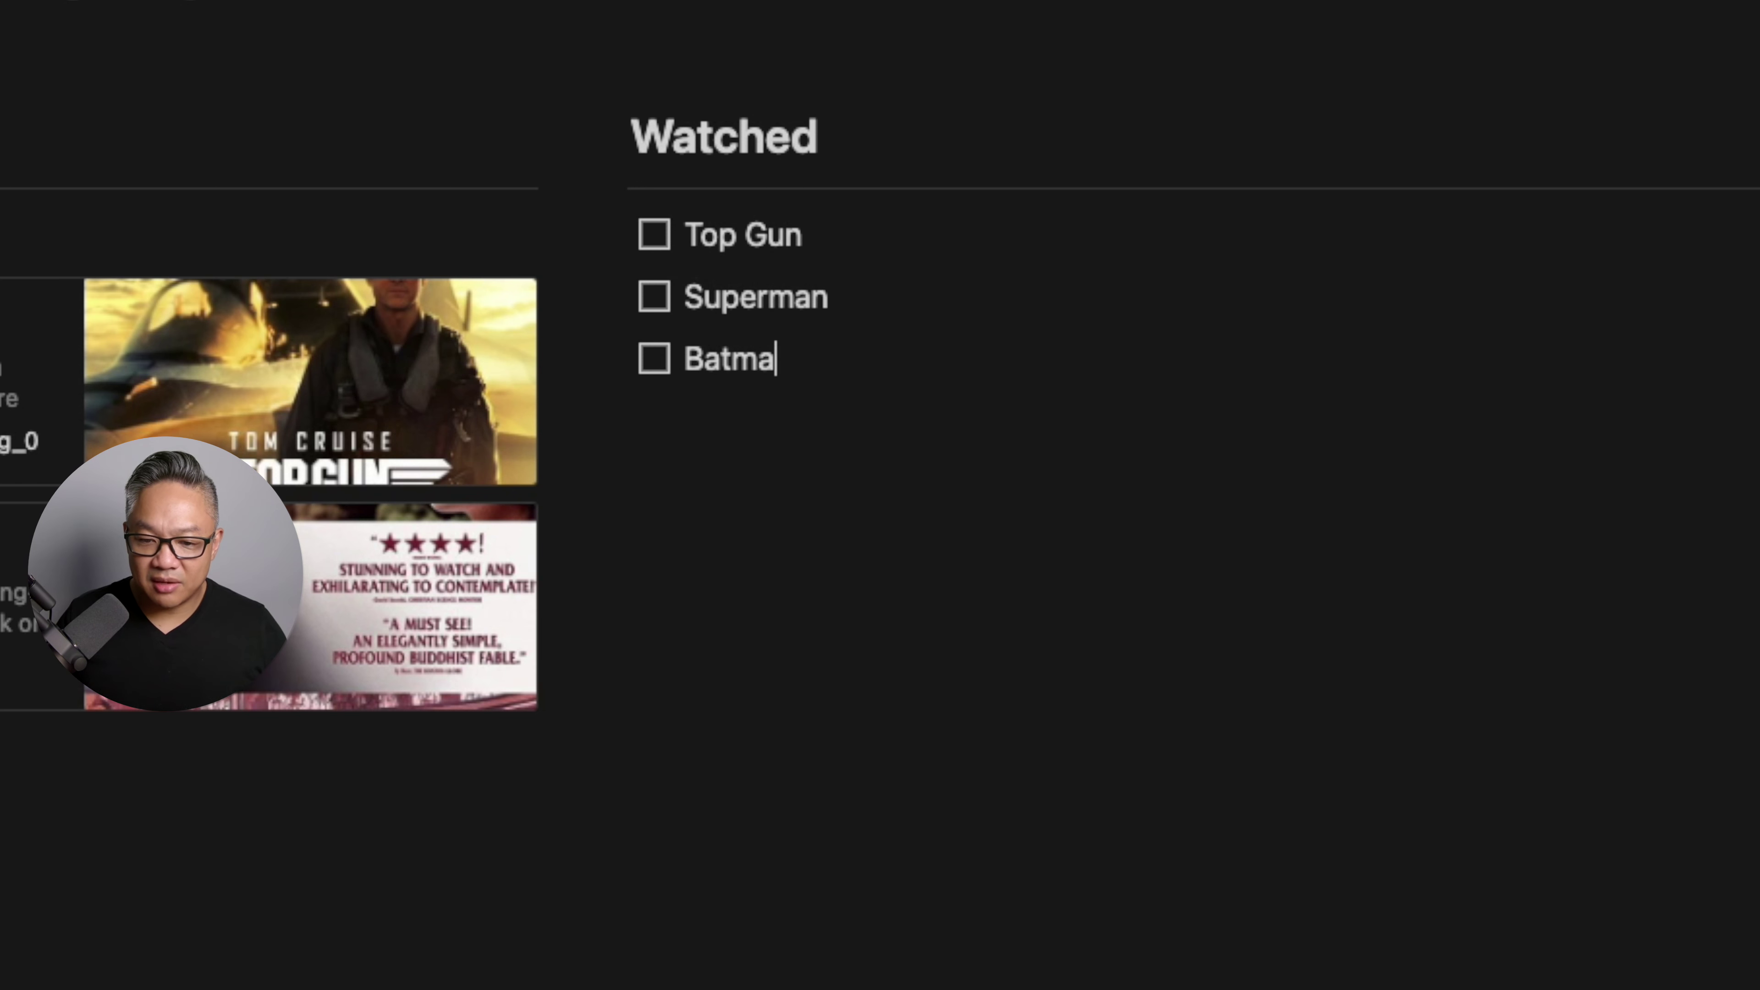
type("n Begins")
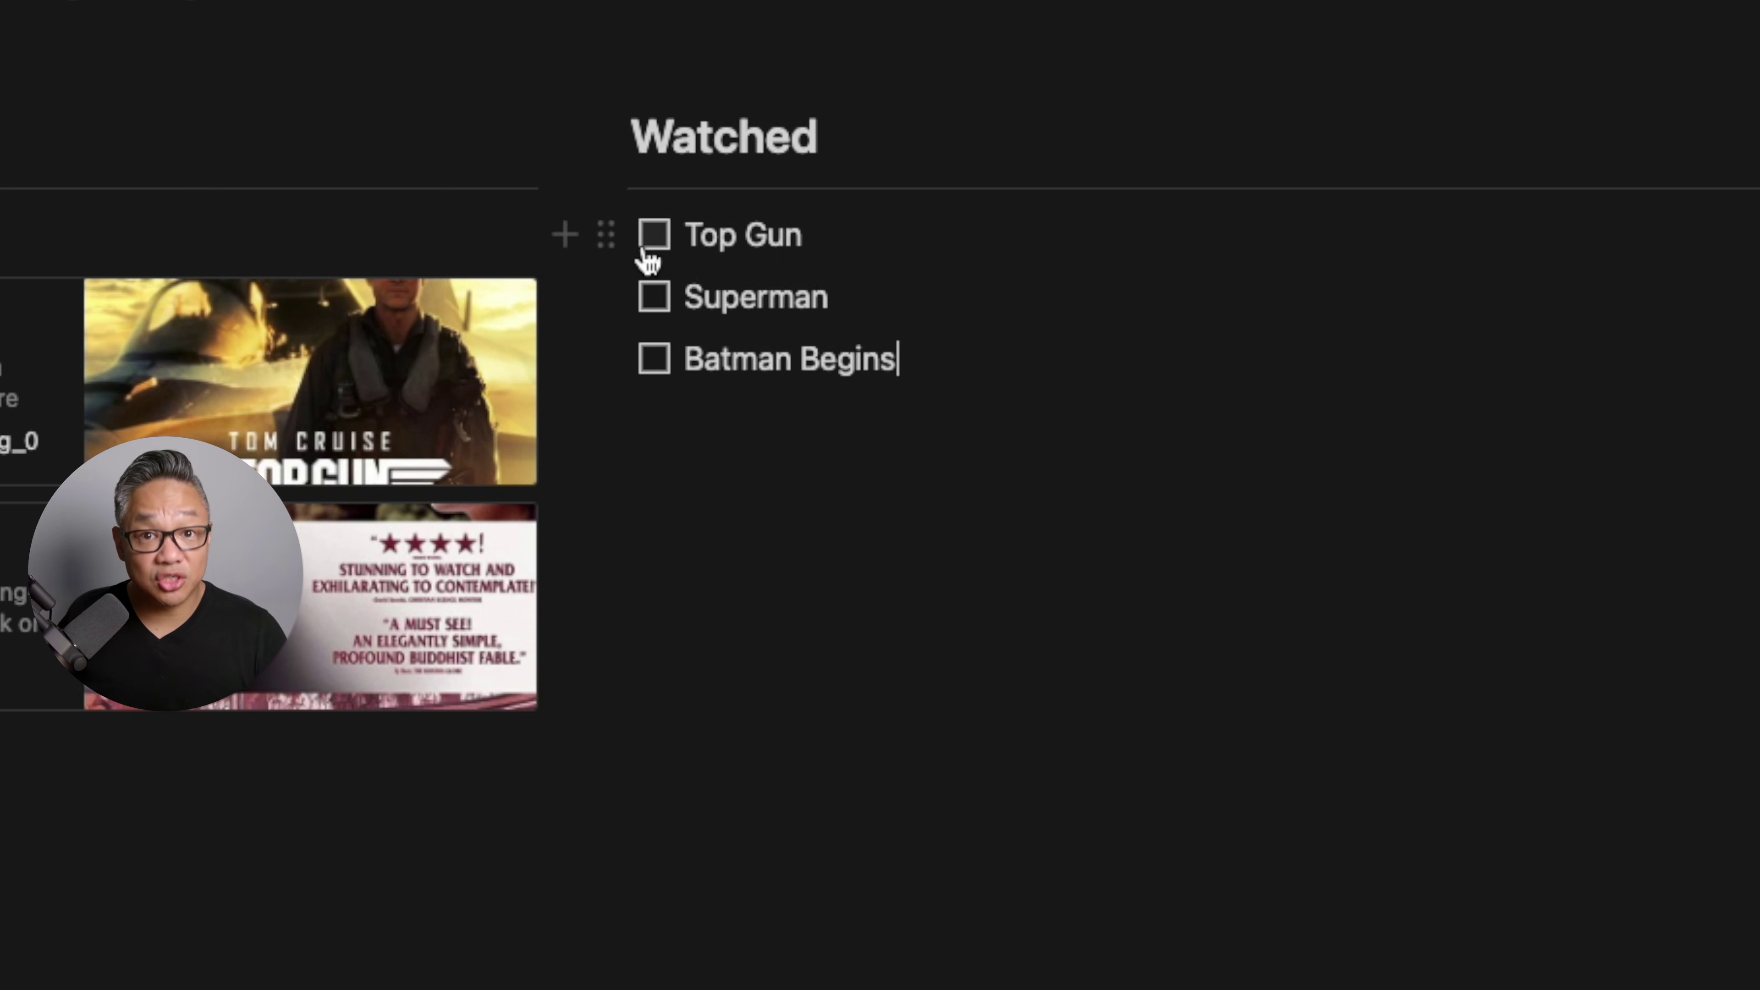
Check off the Top Gun, Superman and Batman Begins to-dos under Watched
left_click(654, 235)
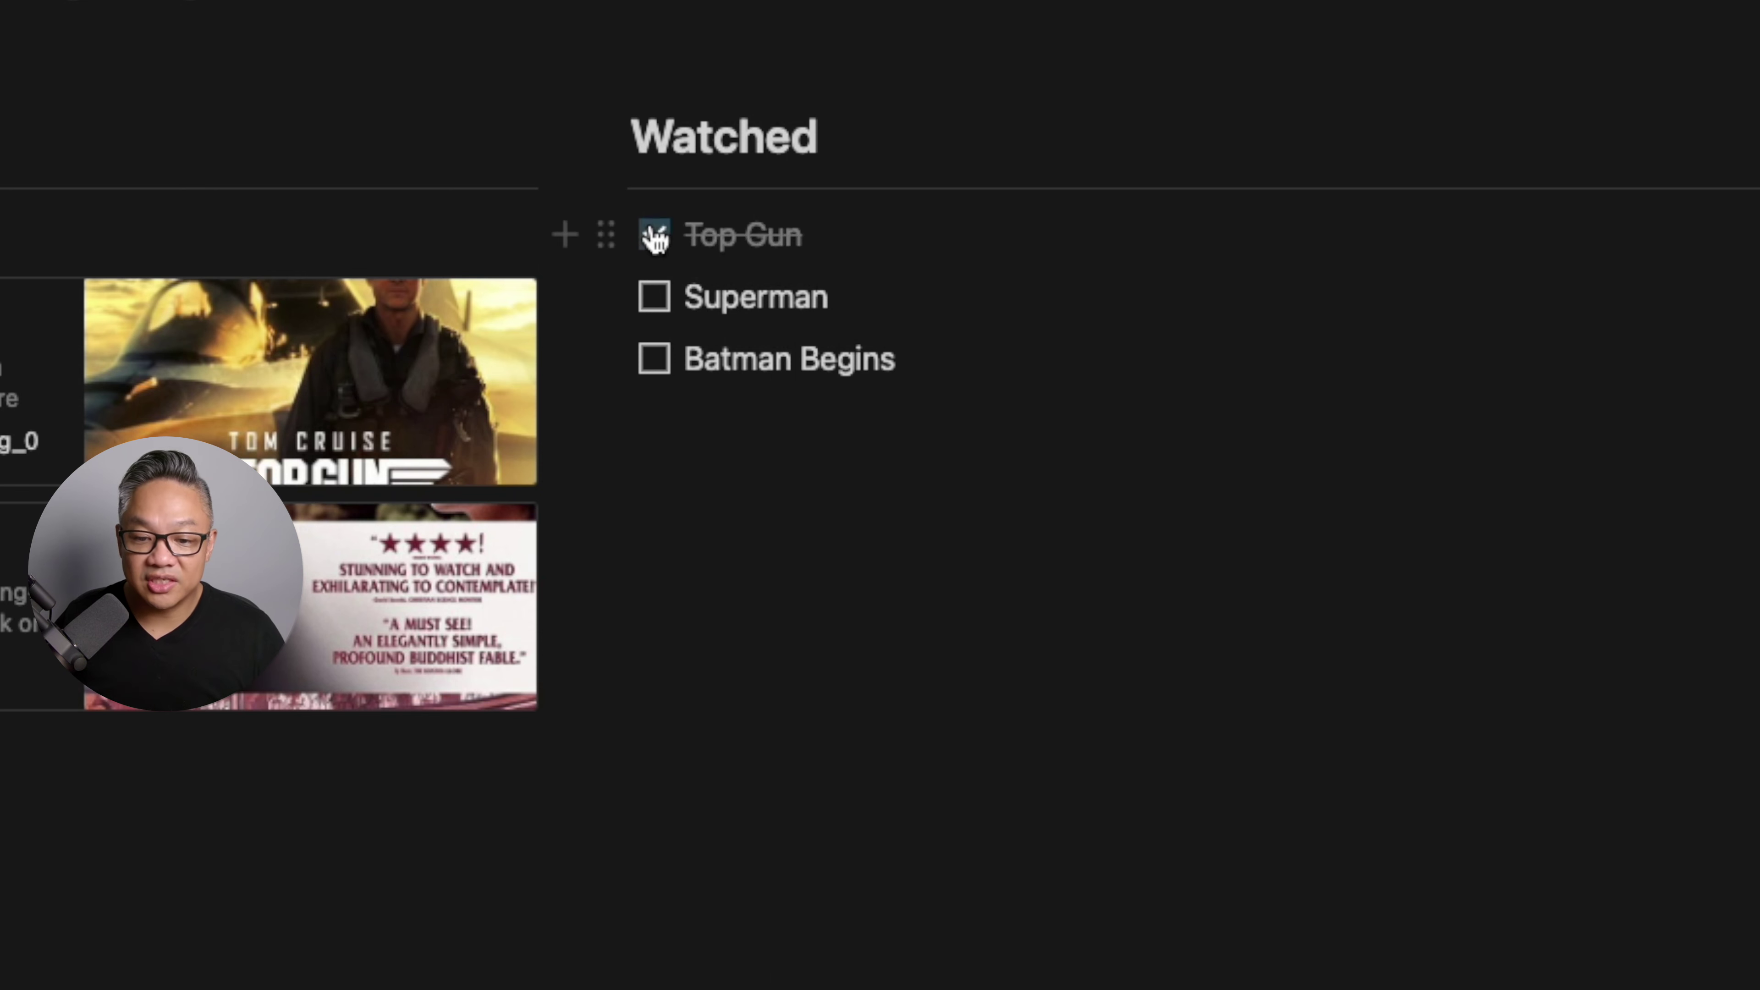
left_click(653, 299)
left_click(653, 359)
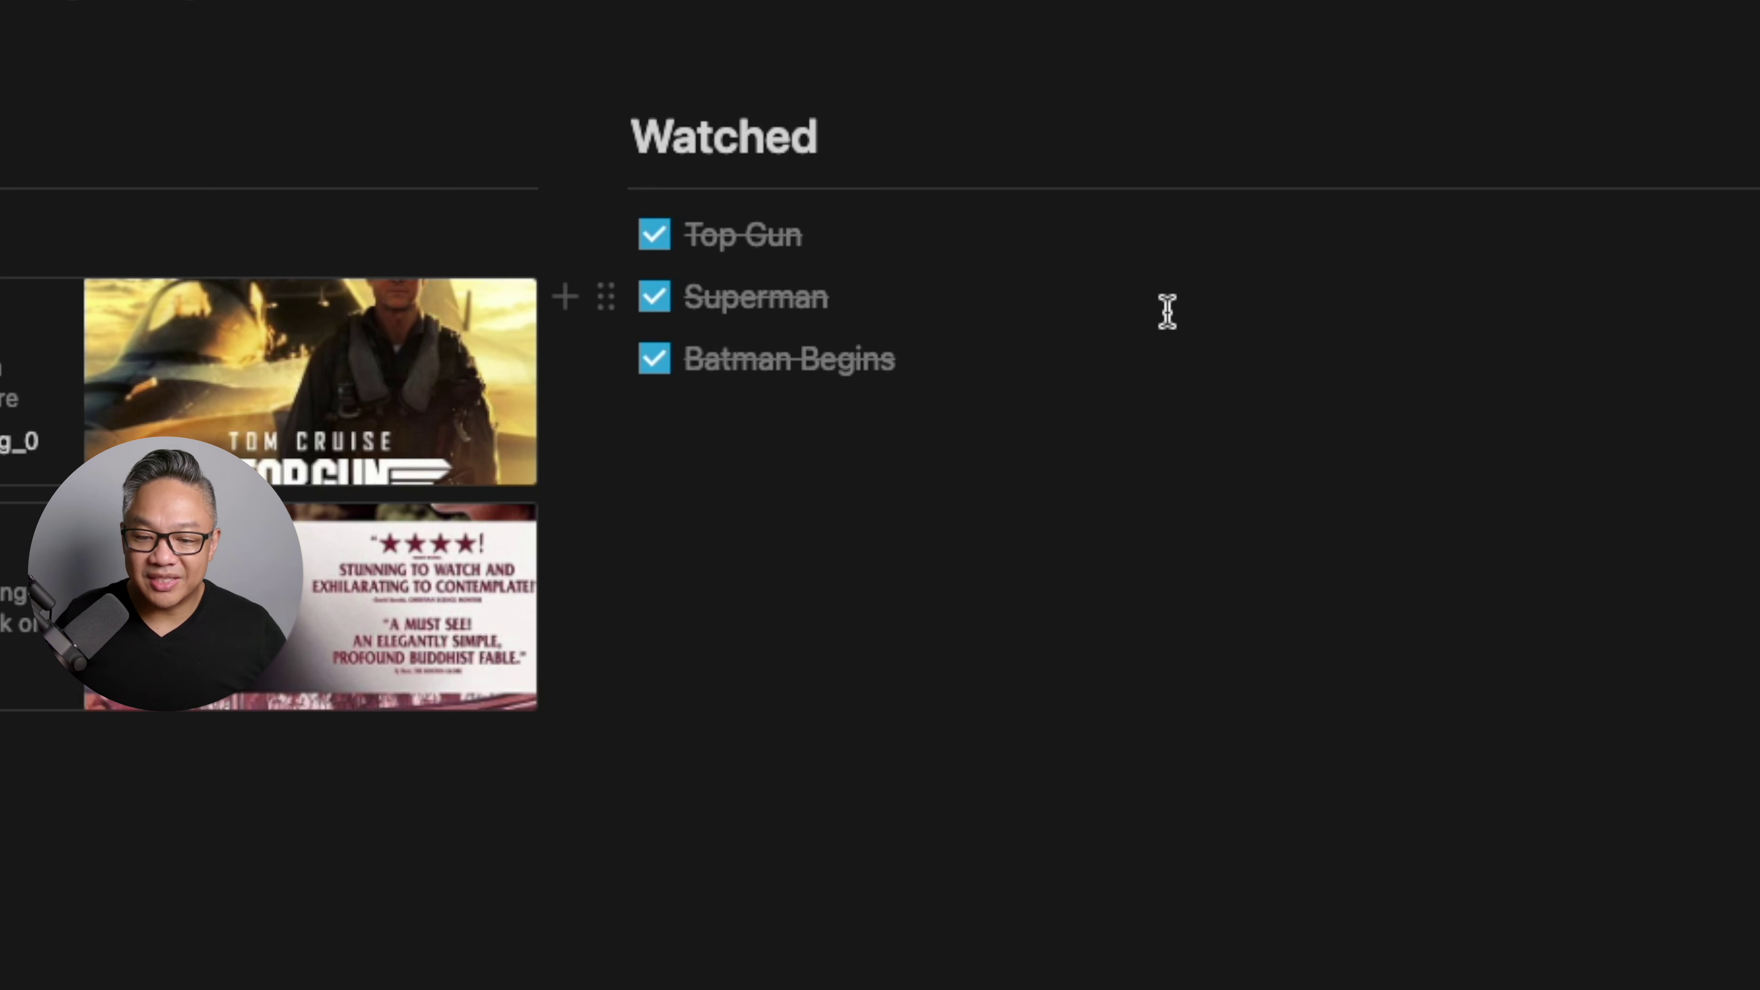
Add a bulleted list below the Watched to-dos with "Top Gun", "Superman" and "Batman Begins"
key("Return")
key("Return")
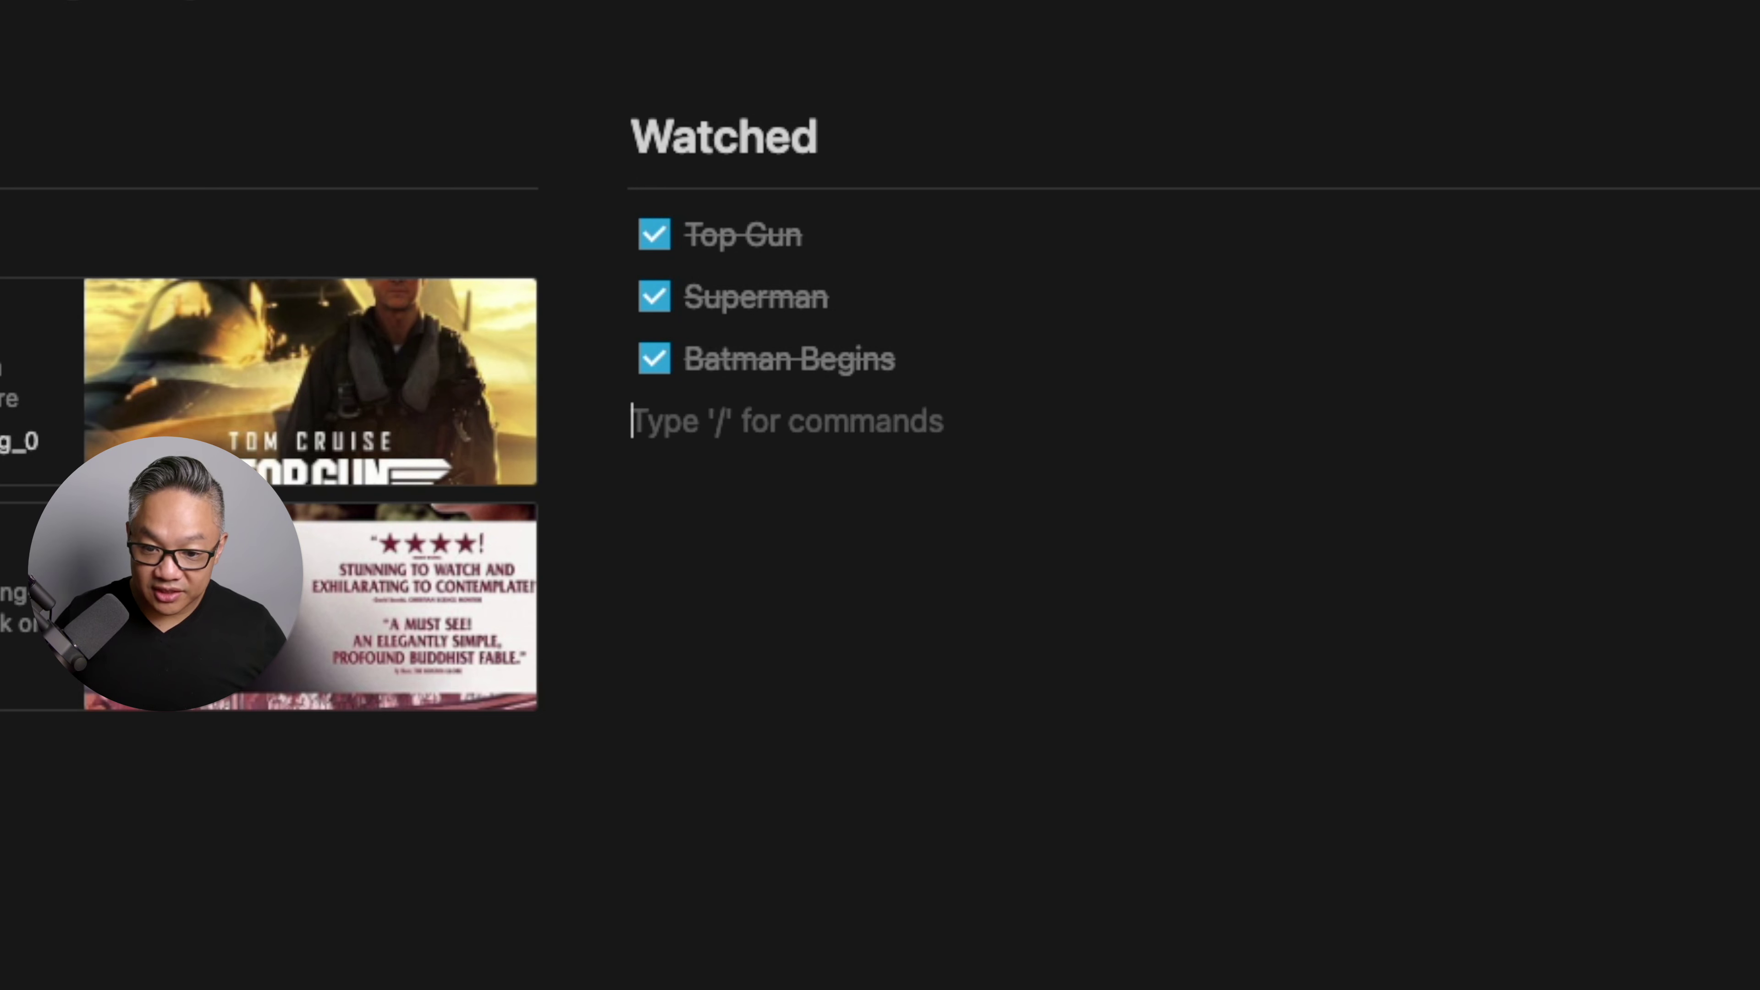
type("/")
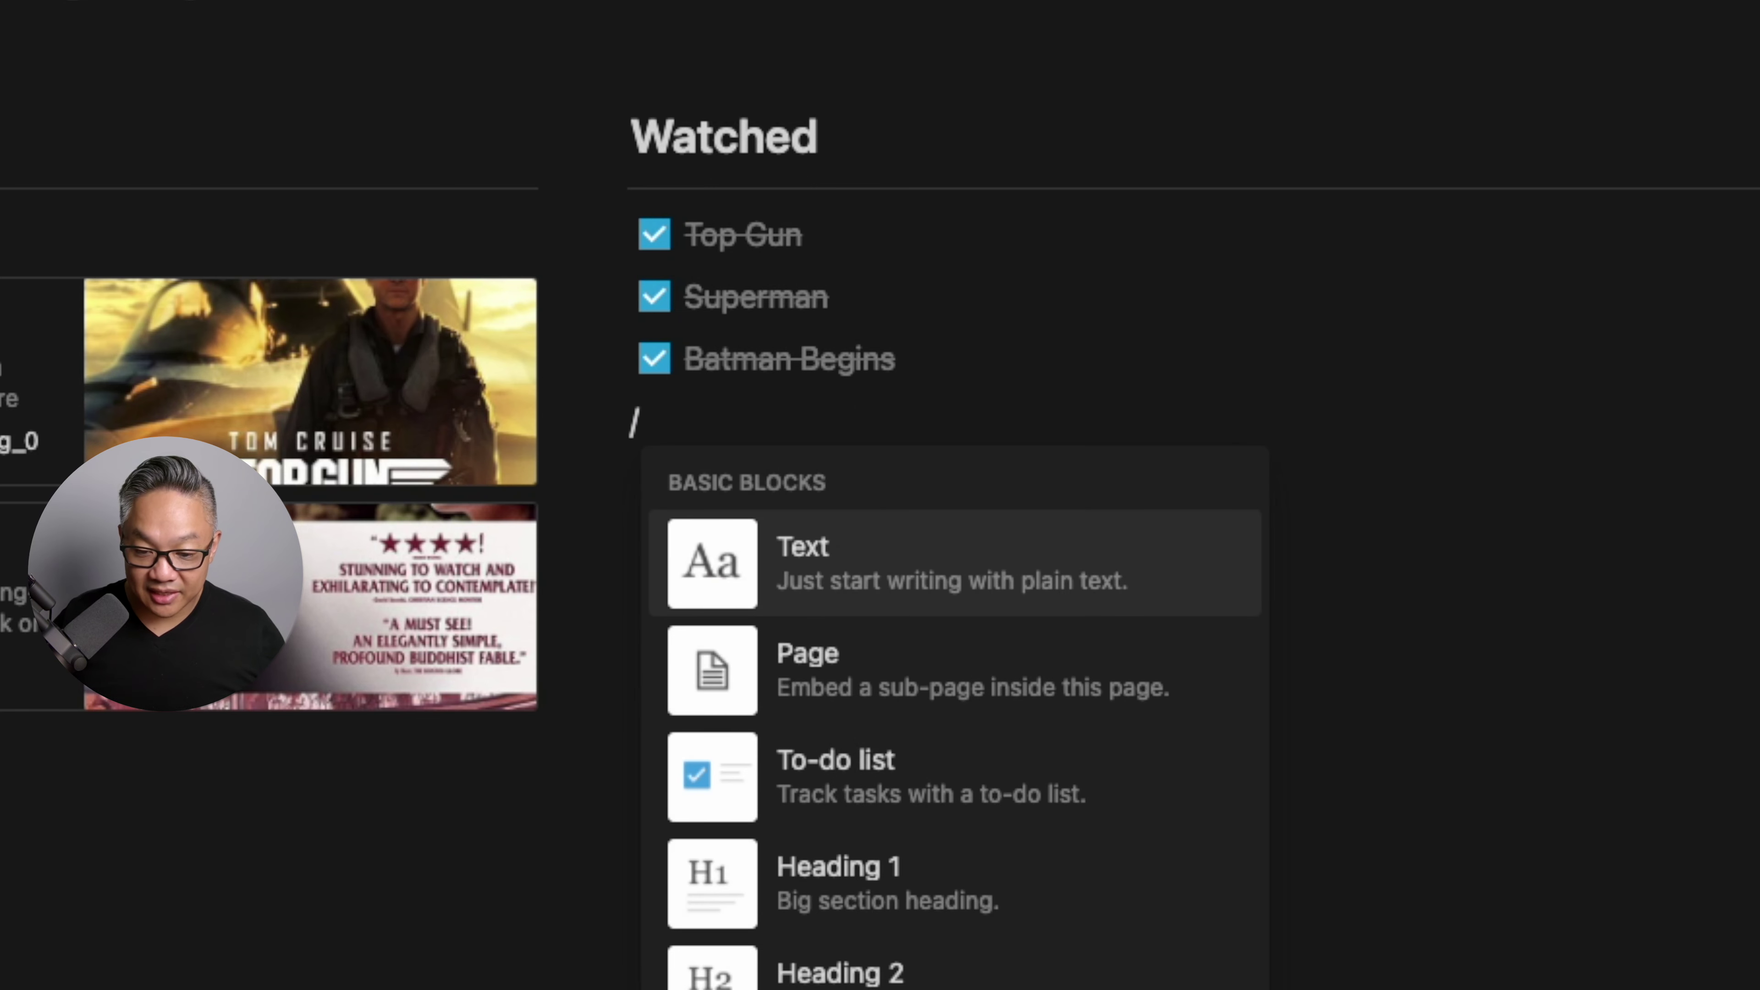
type("bul")
key("Return")
type("Top Gun")
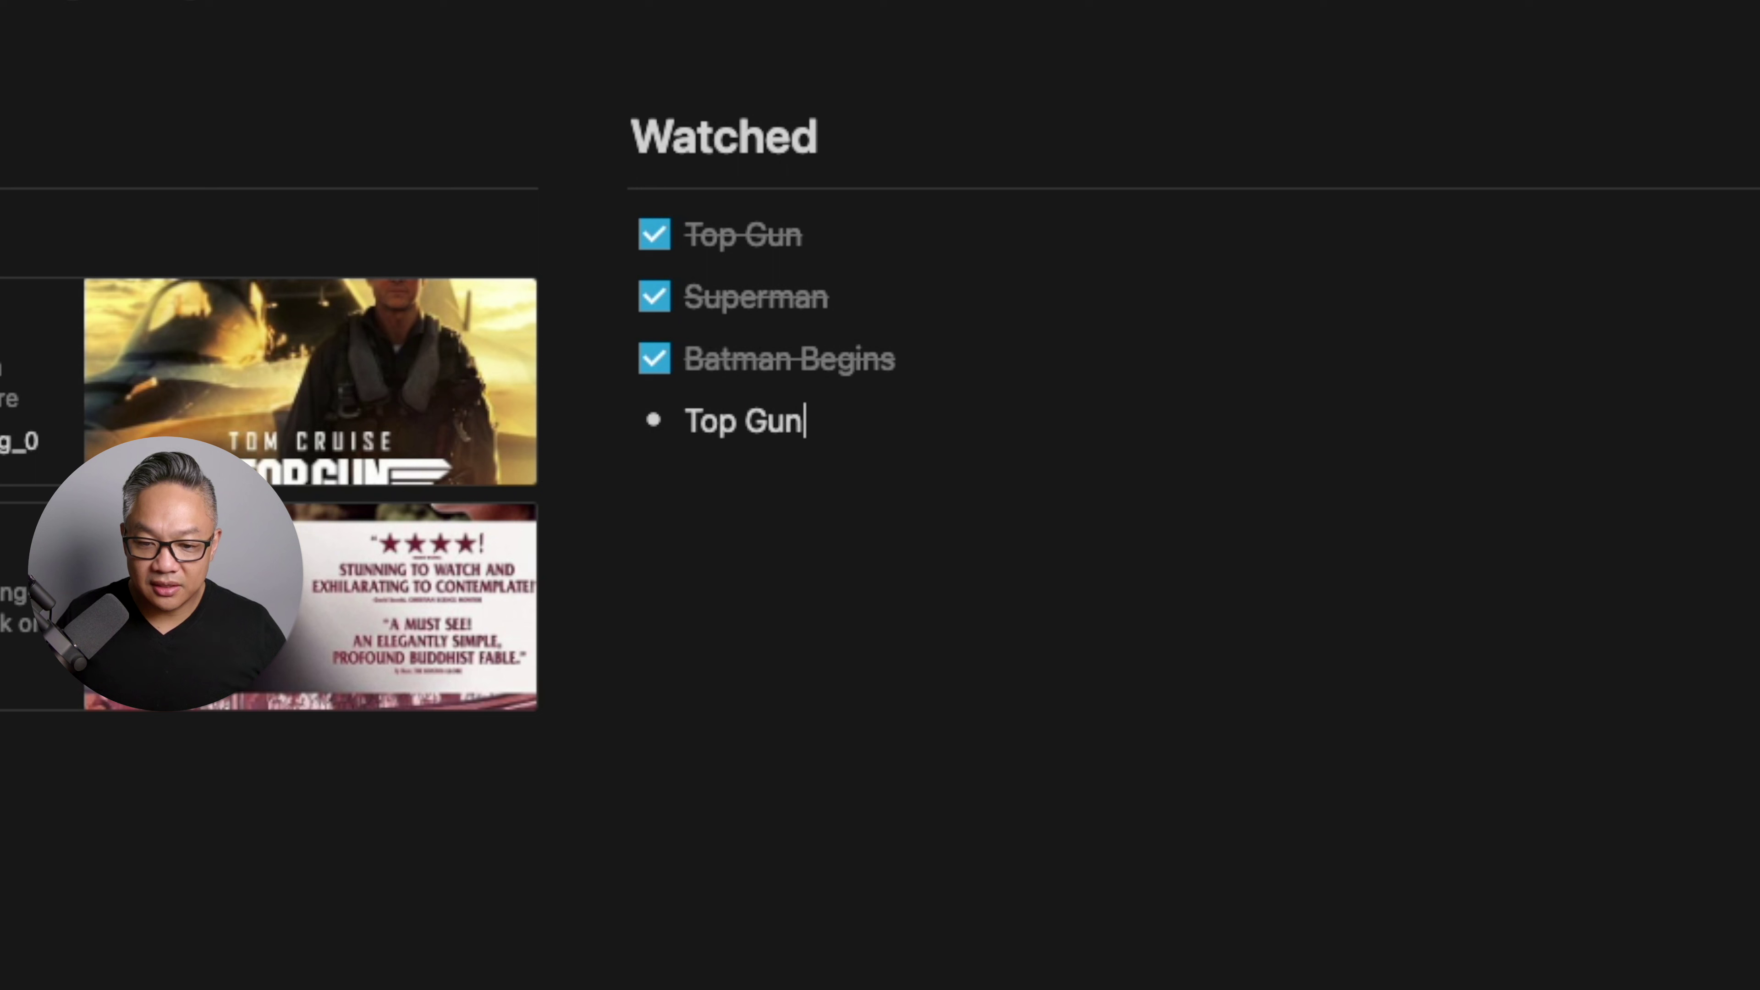
key("Return")
type("Superman")
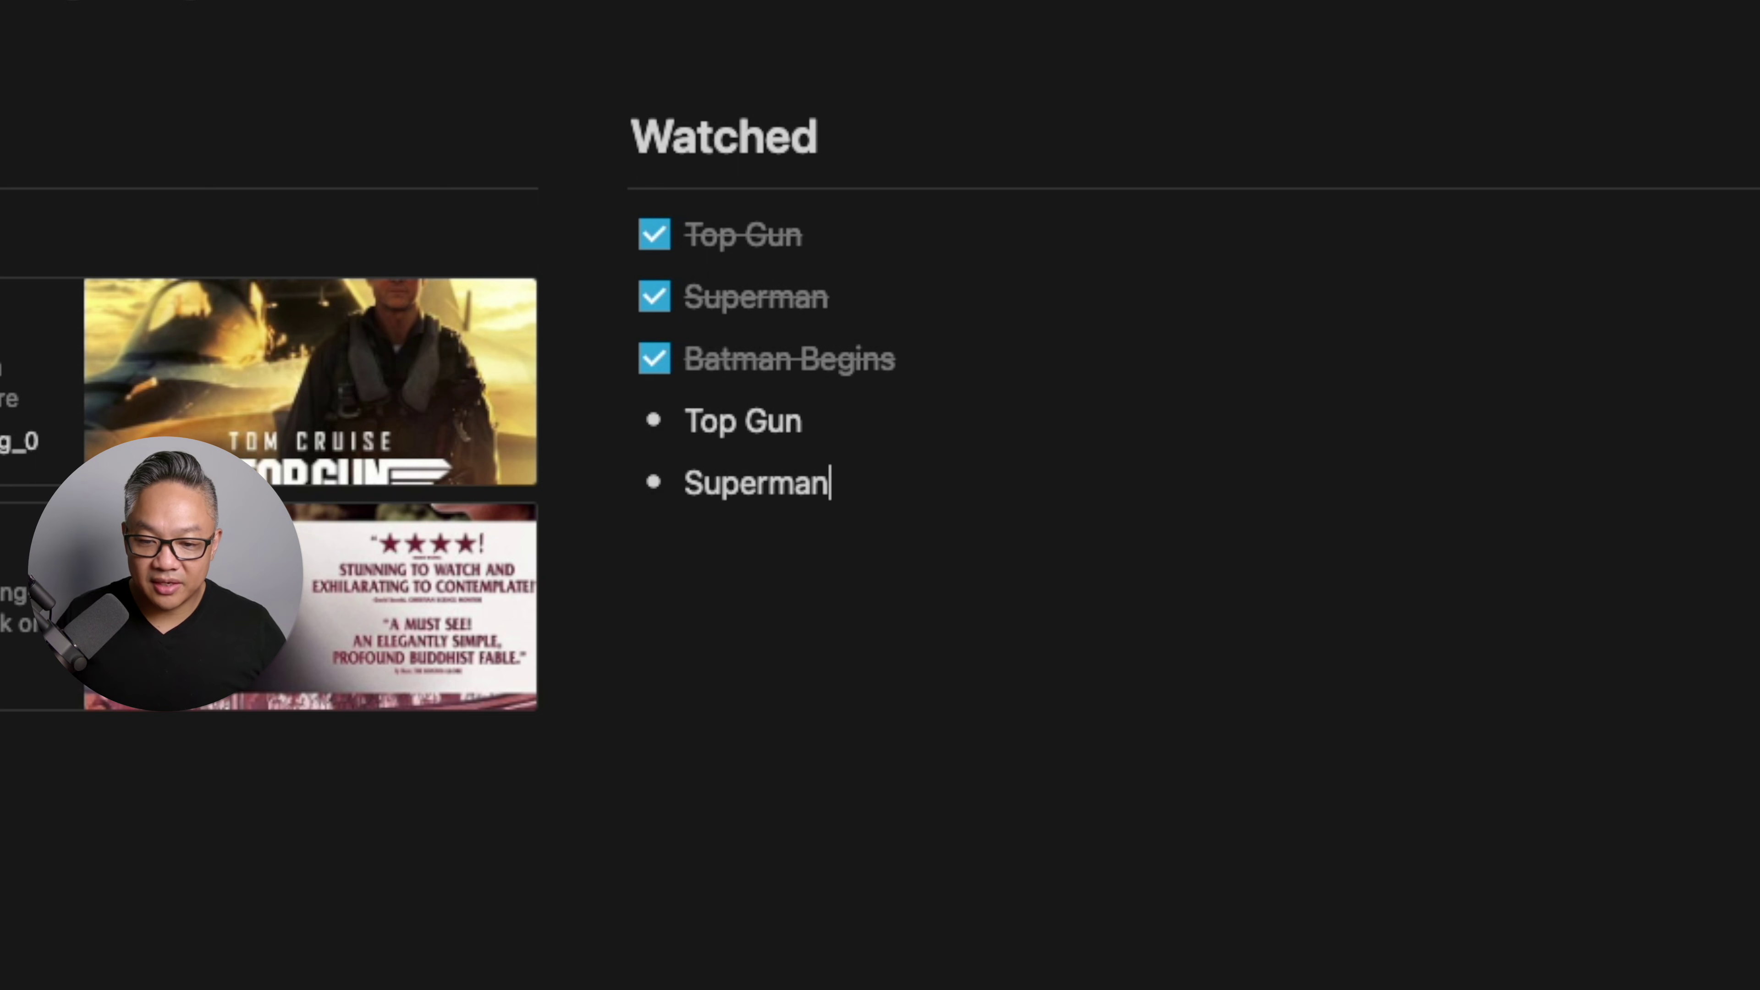
key("Return")
type("Bat")
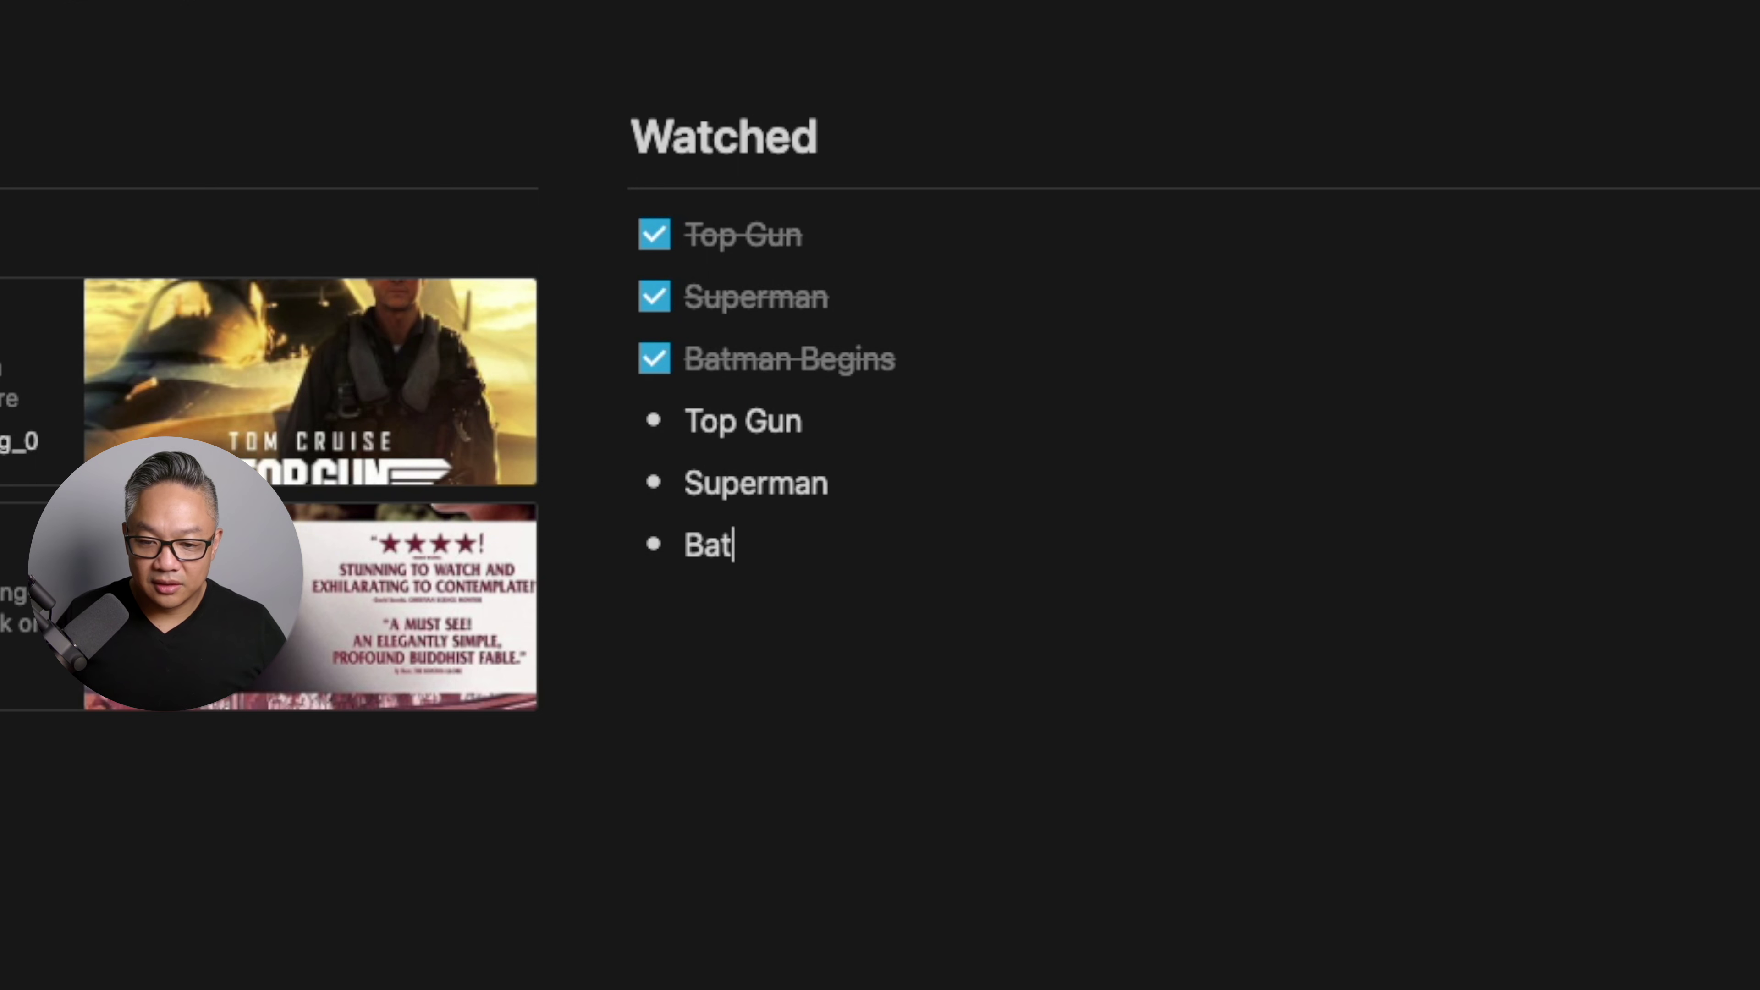
type("man Begins")
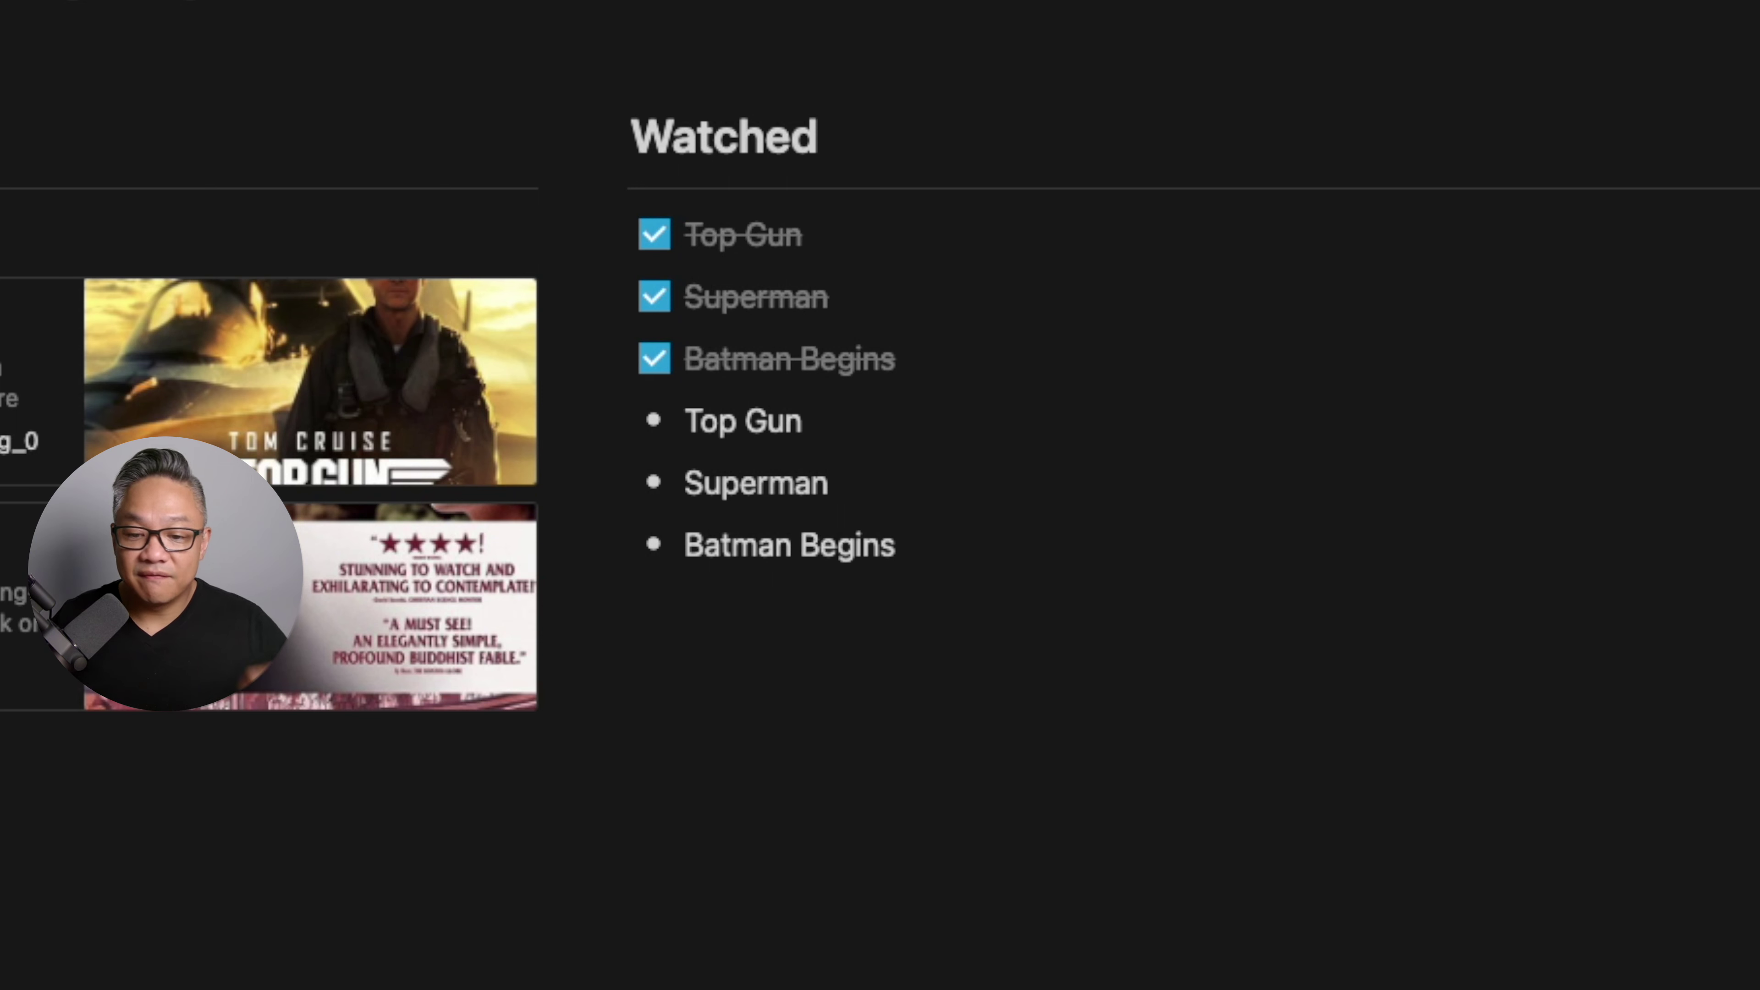
left_click_drag(1039, 374, 689, 231)
left_click(941, 433)
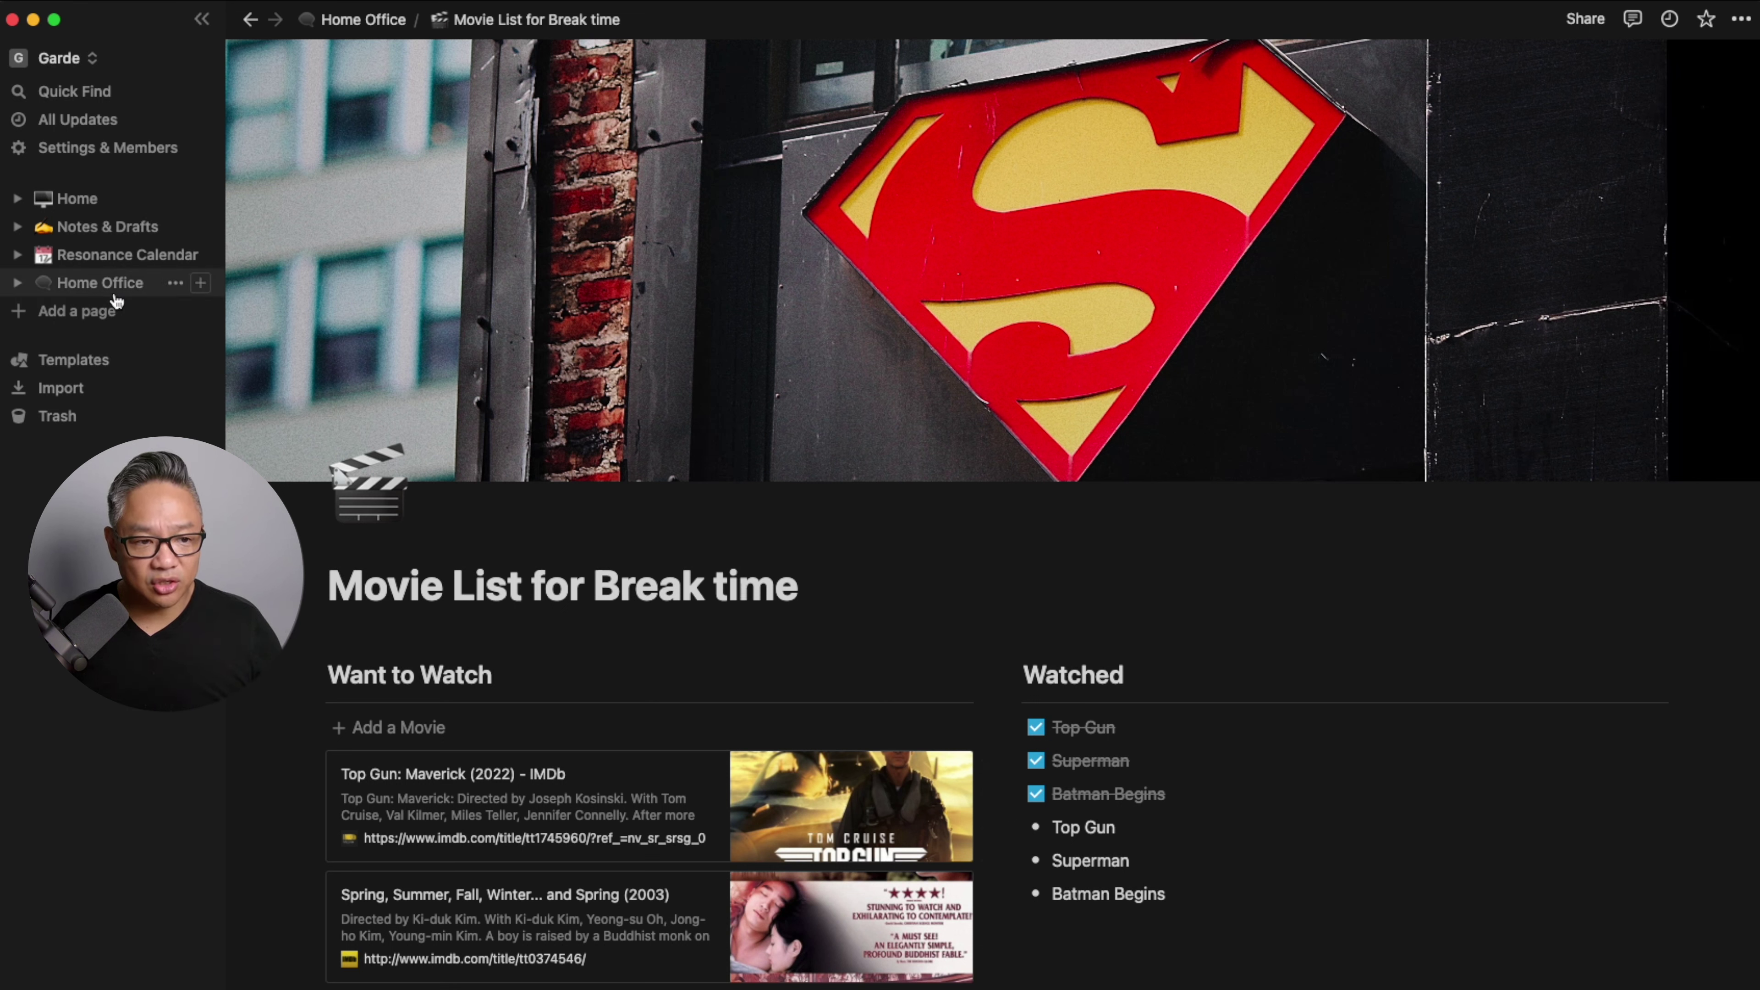
Return to Home Office, open the Recipes page, and compare its Board – By Tags and Show All views
left_click(17, 282)
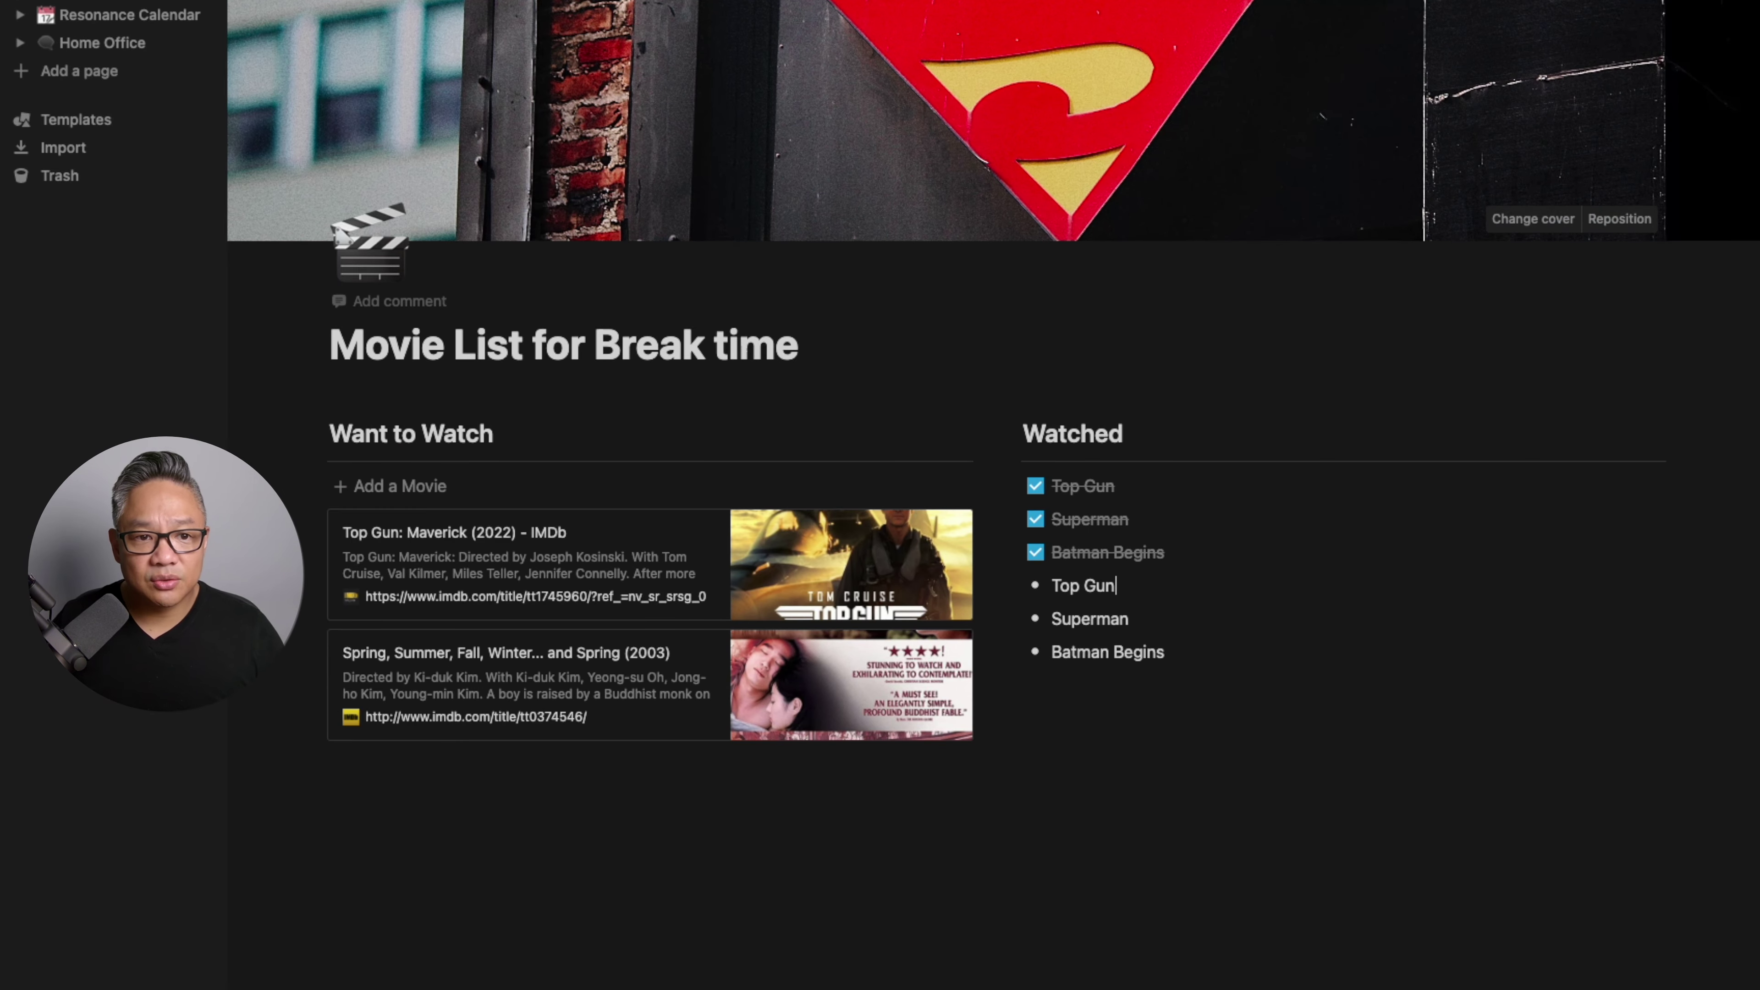
key("super+bracketleft")
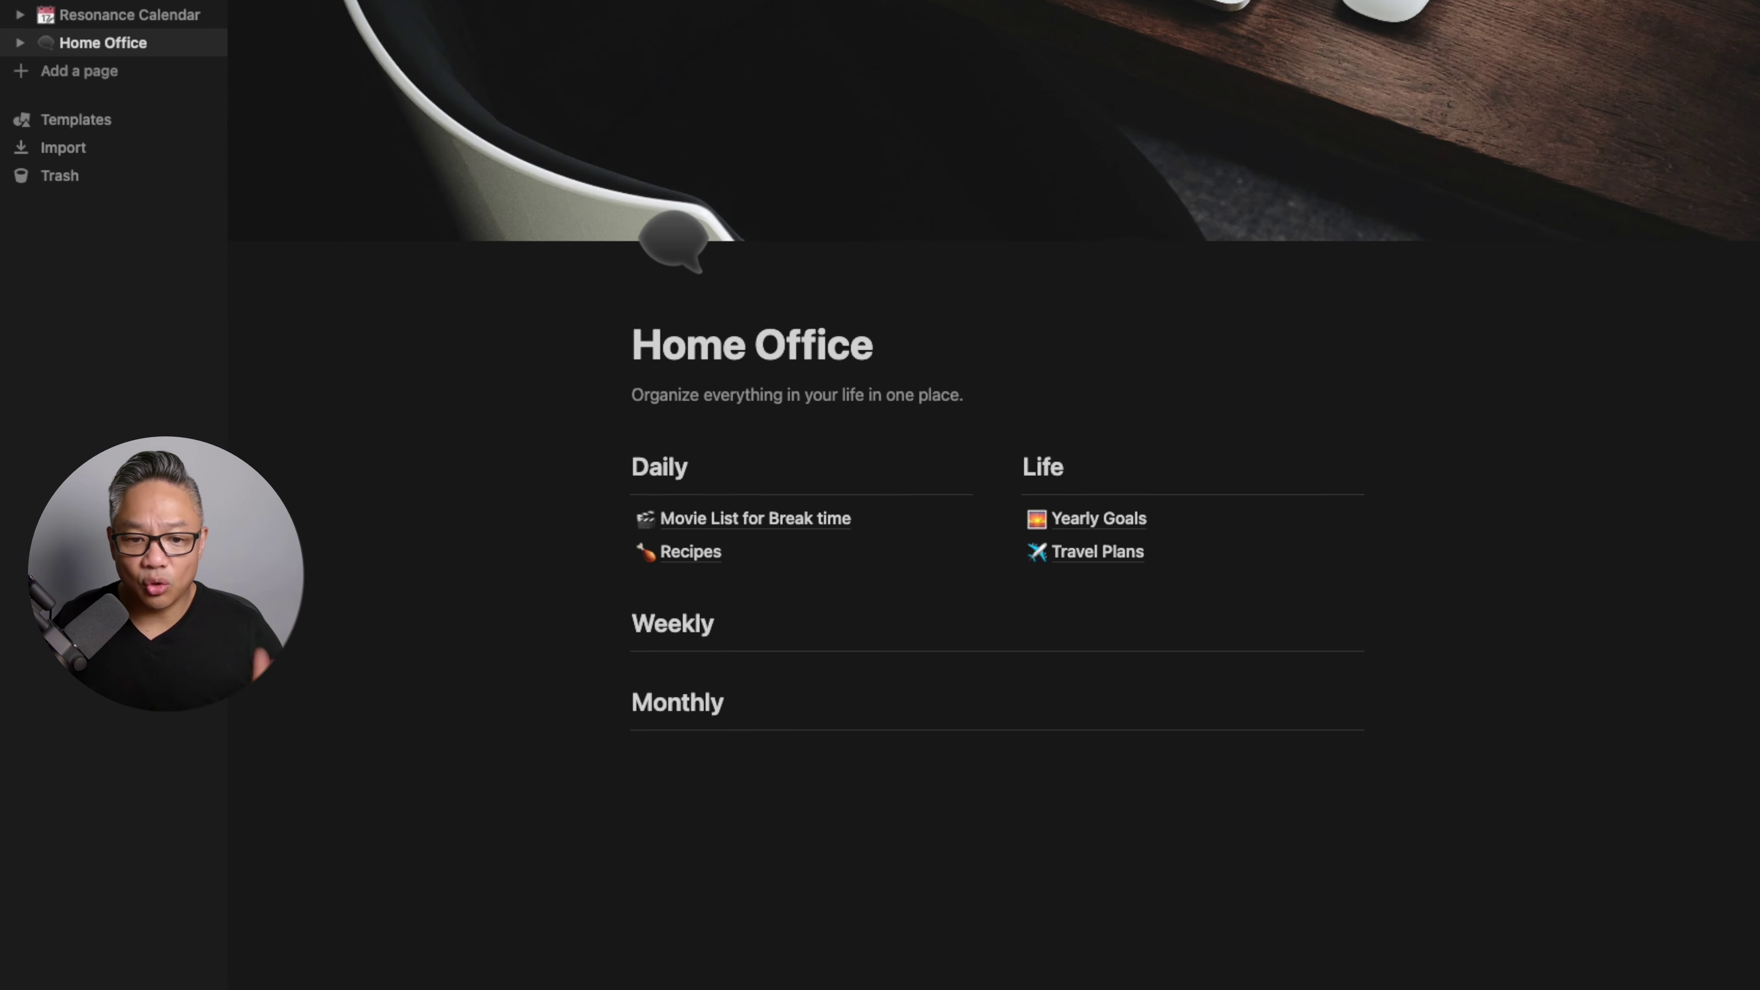
left_click(714, 557)
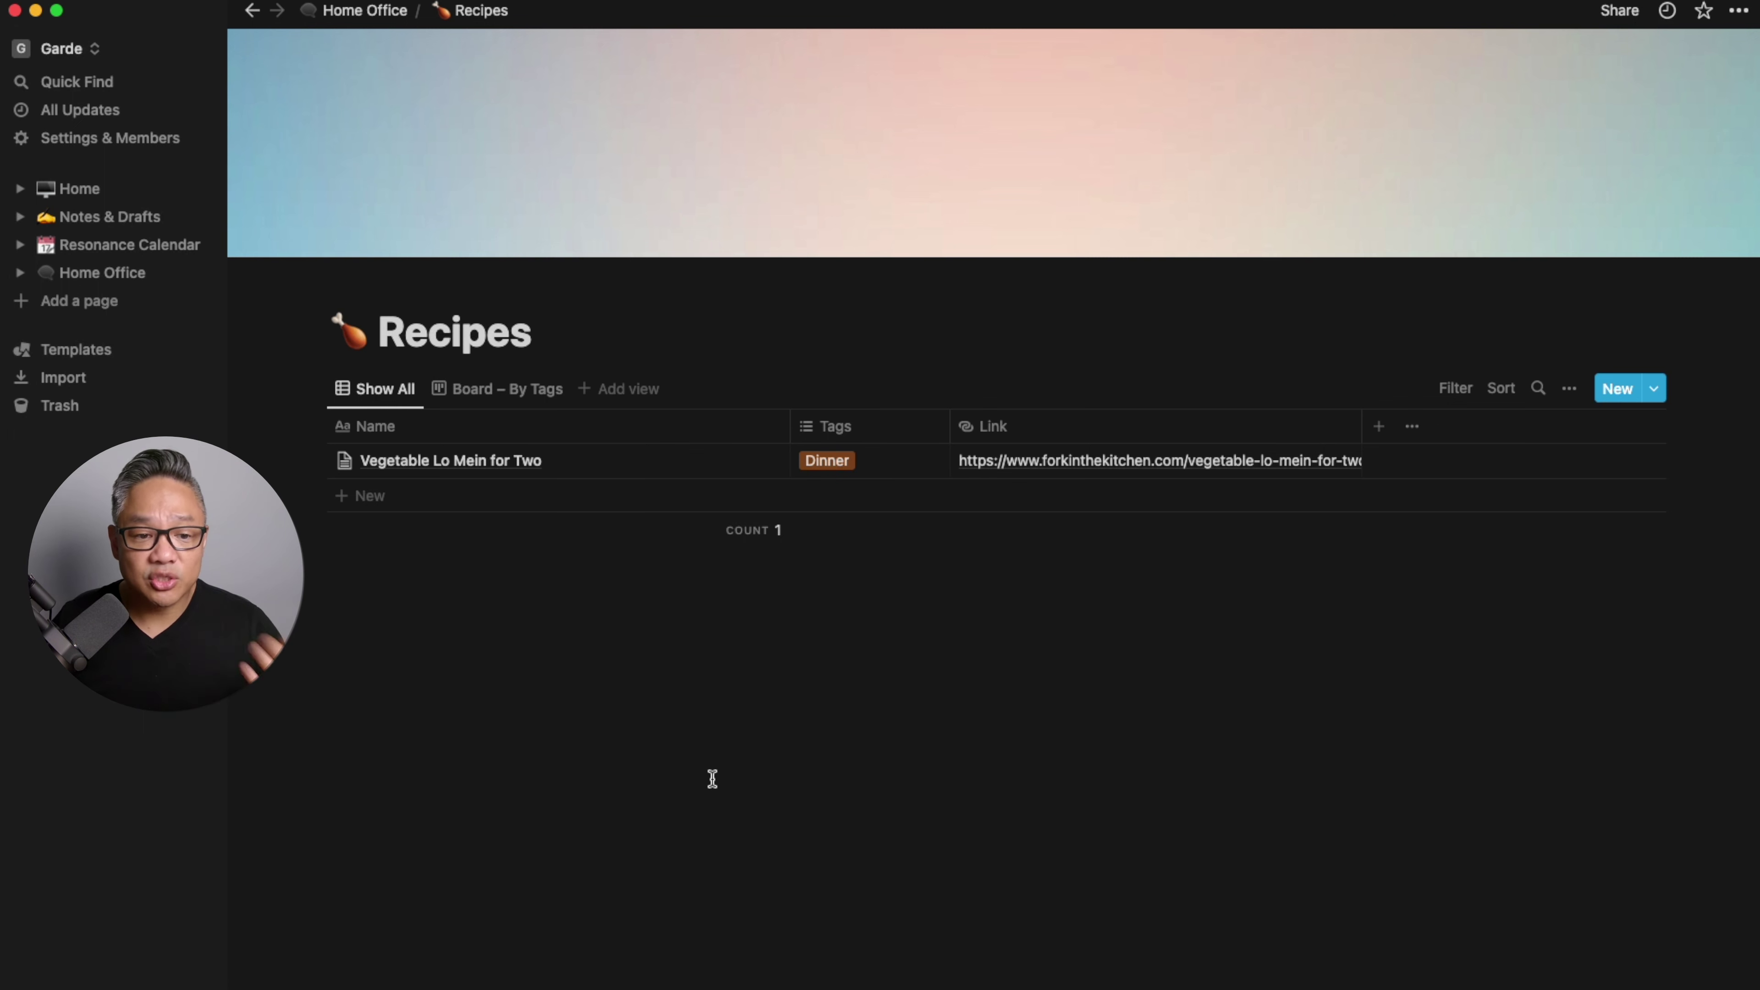
left_click(489, 396)
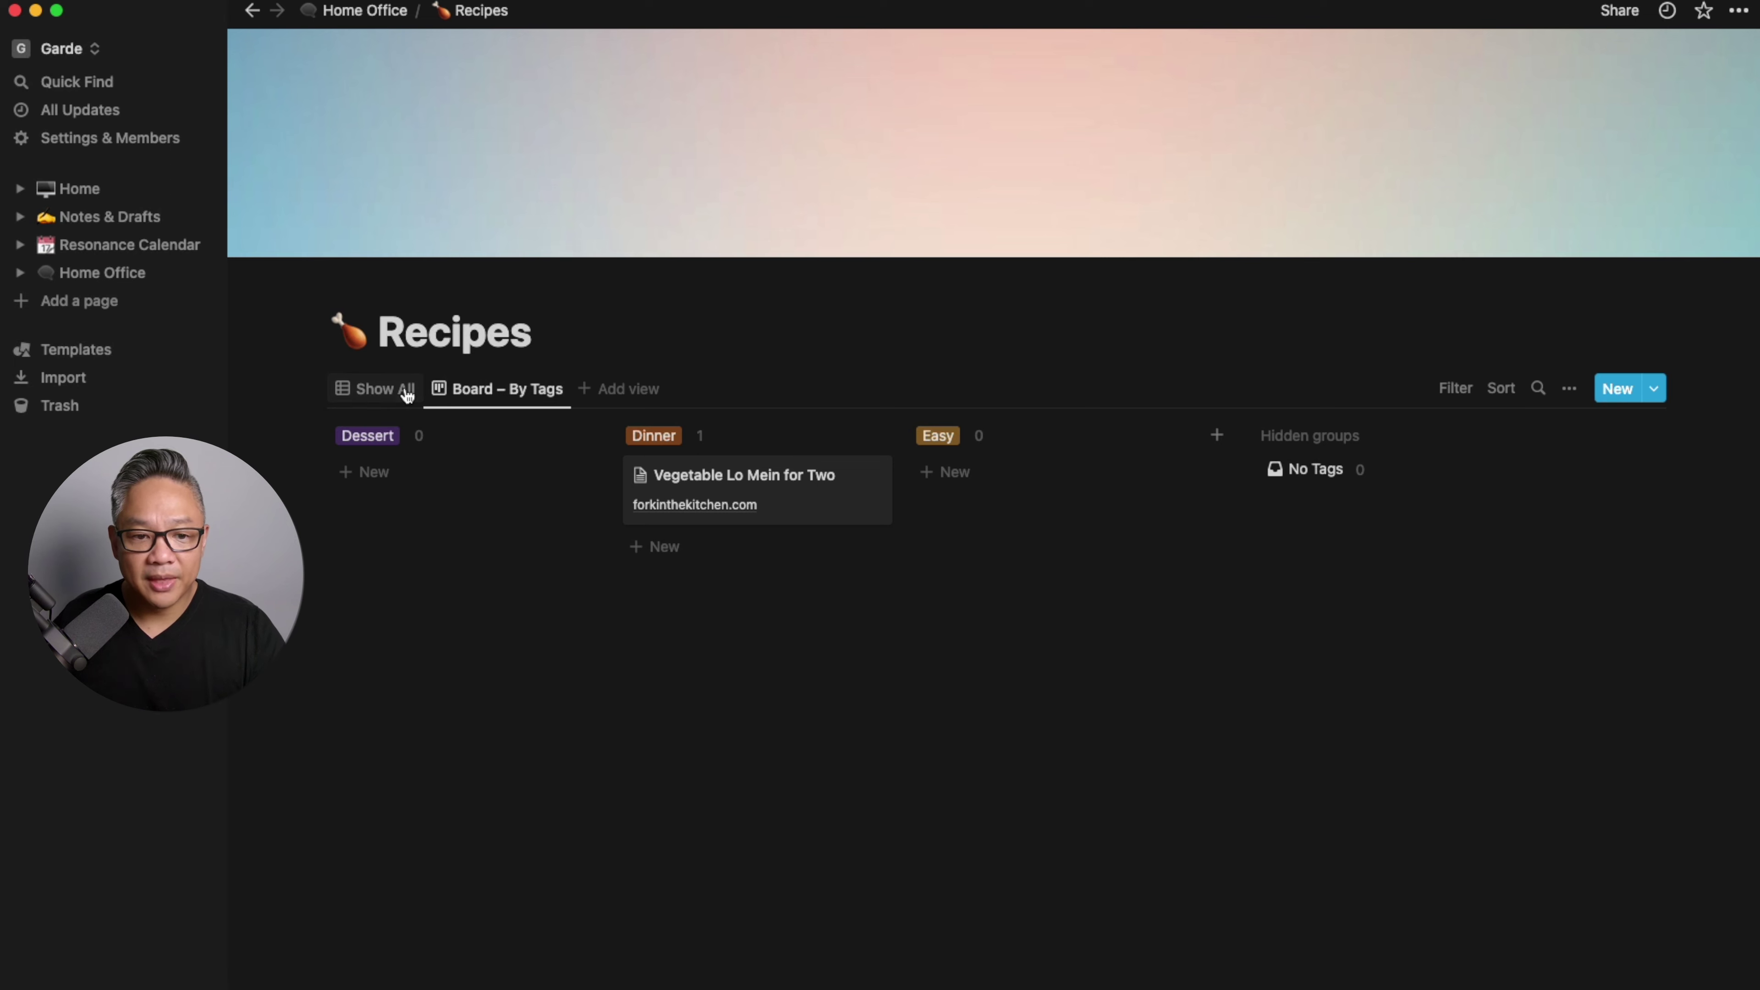
left_click(385, 389)
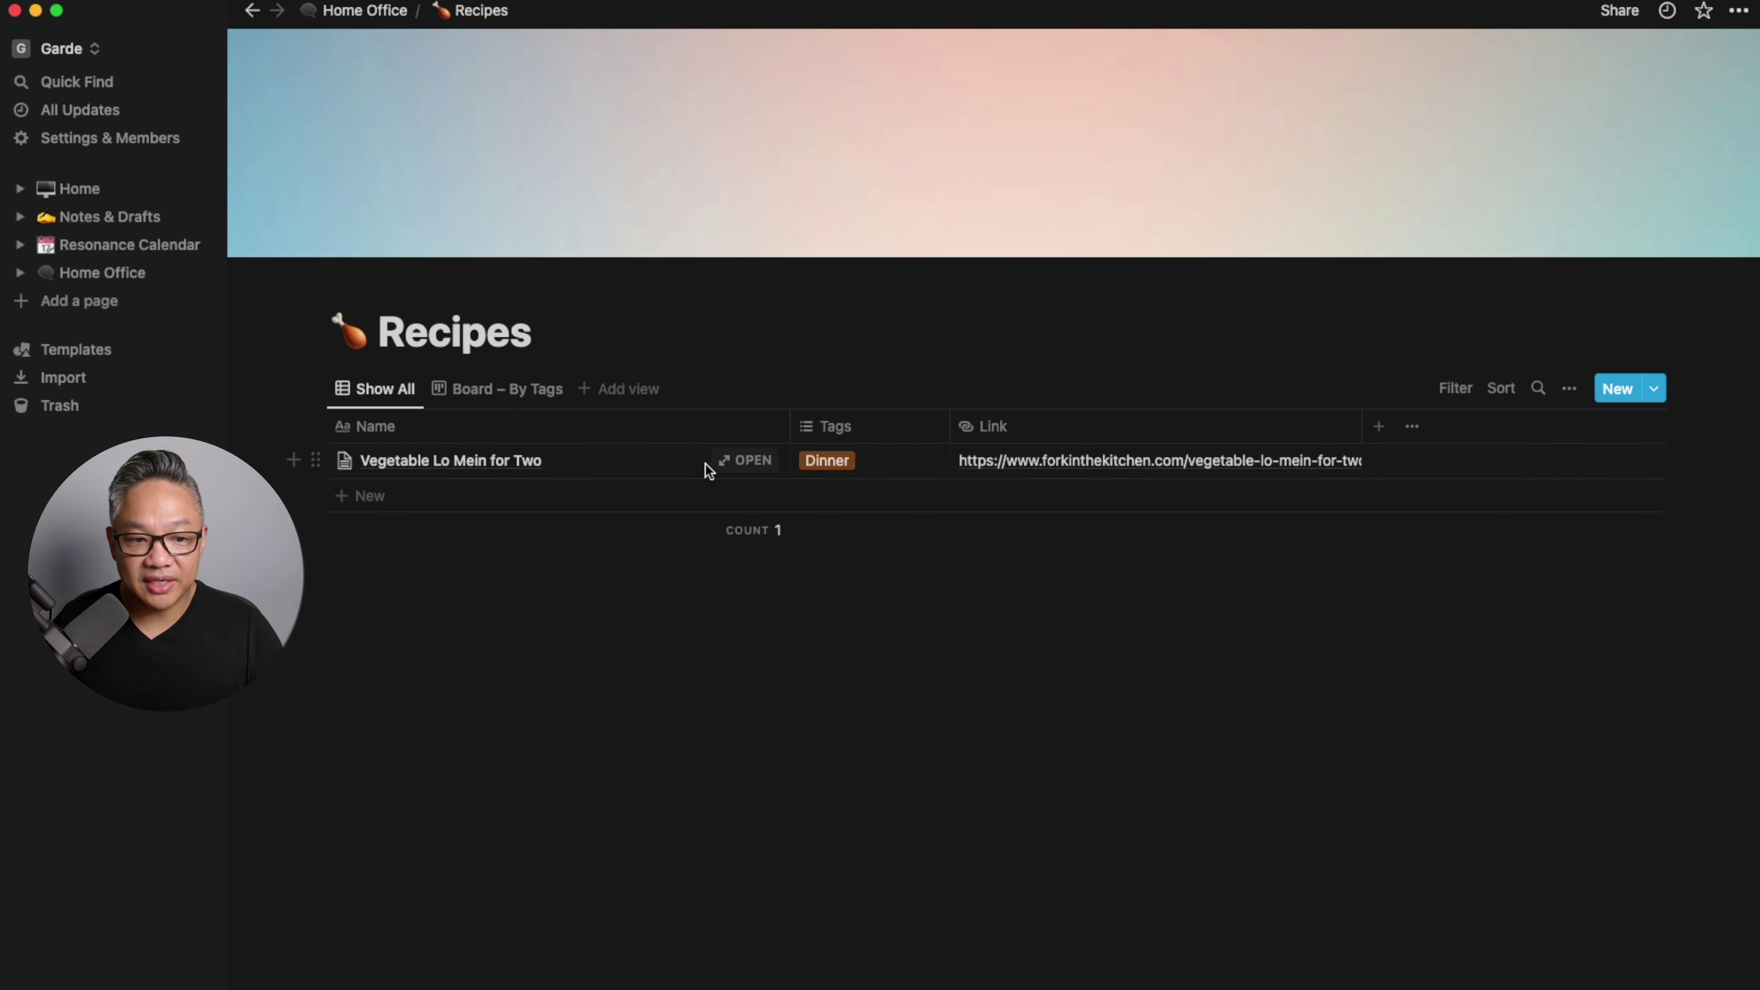
Open the Vegetable Lo Mein for Two recipe and examine the options available for its Tags property
left_click(742, 460)
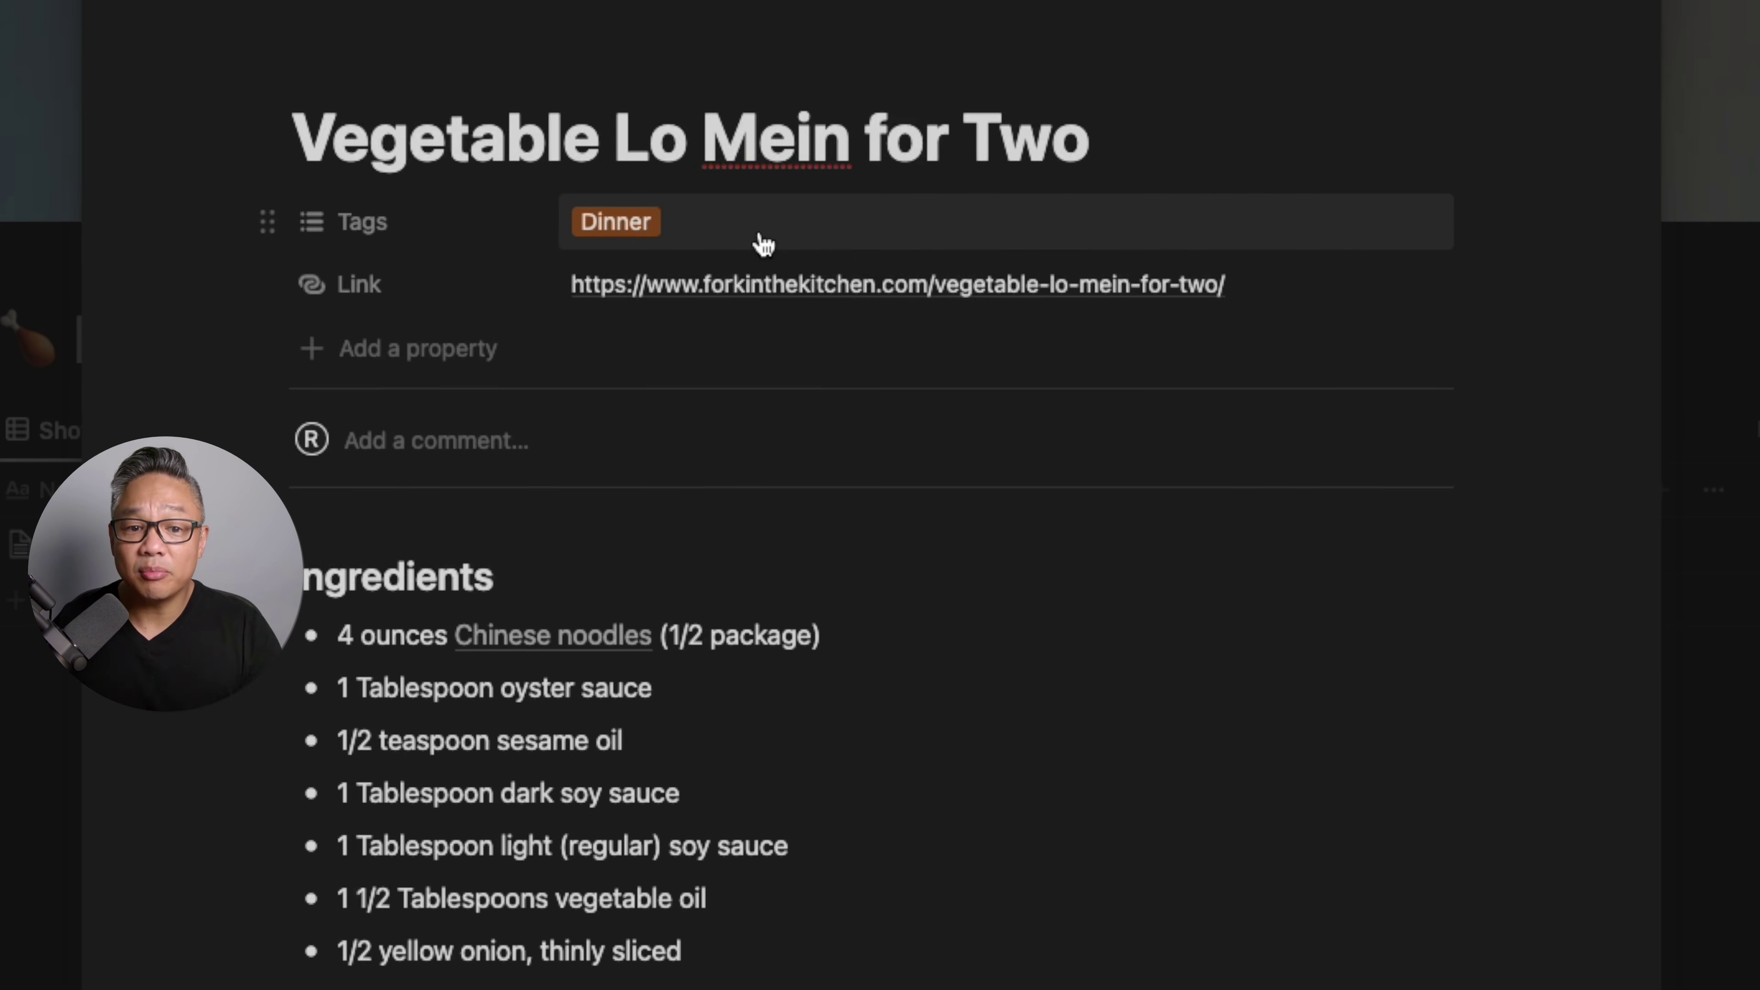
left_click(812, 265)
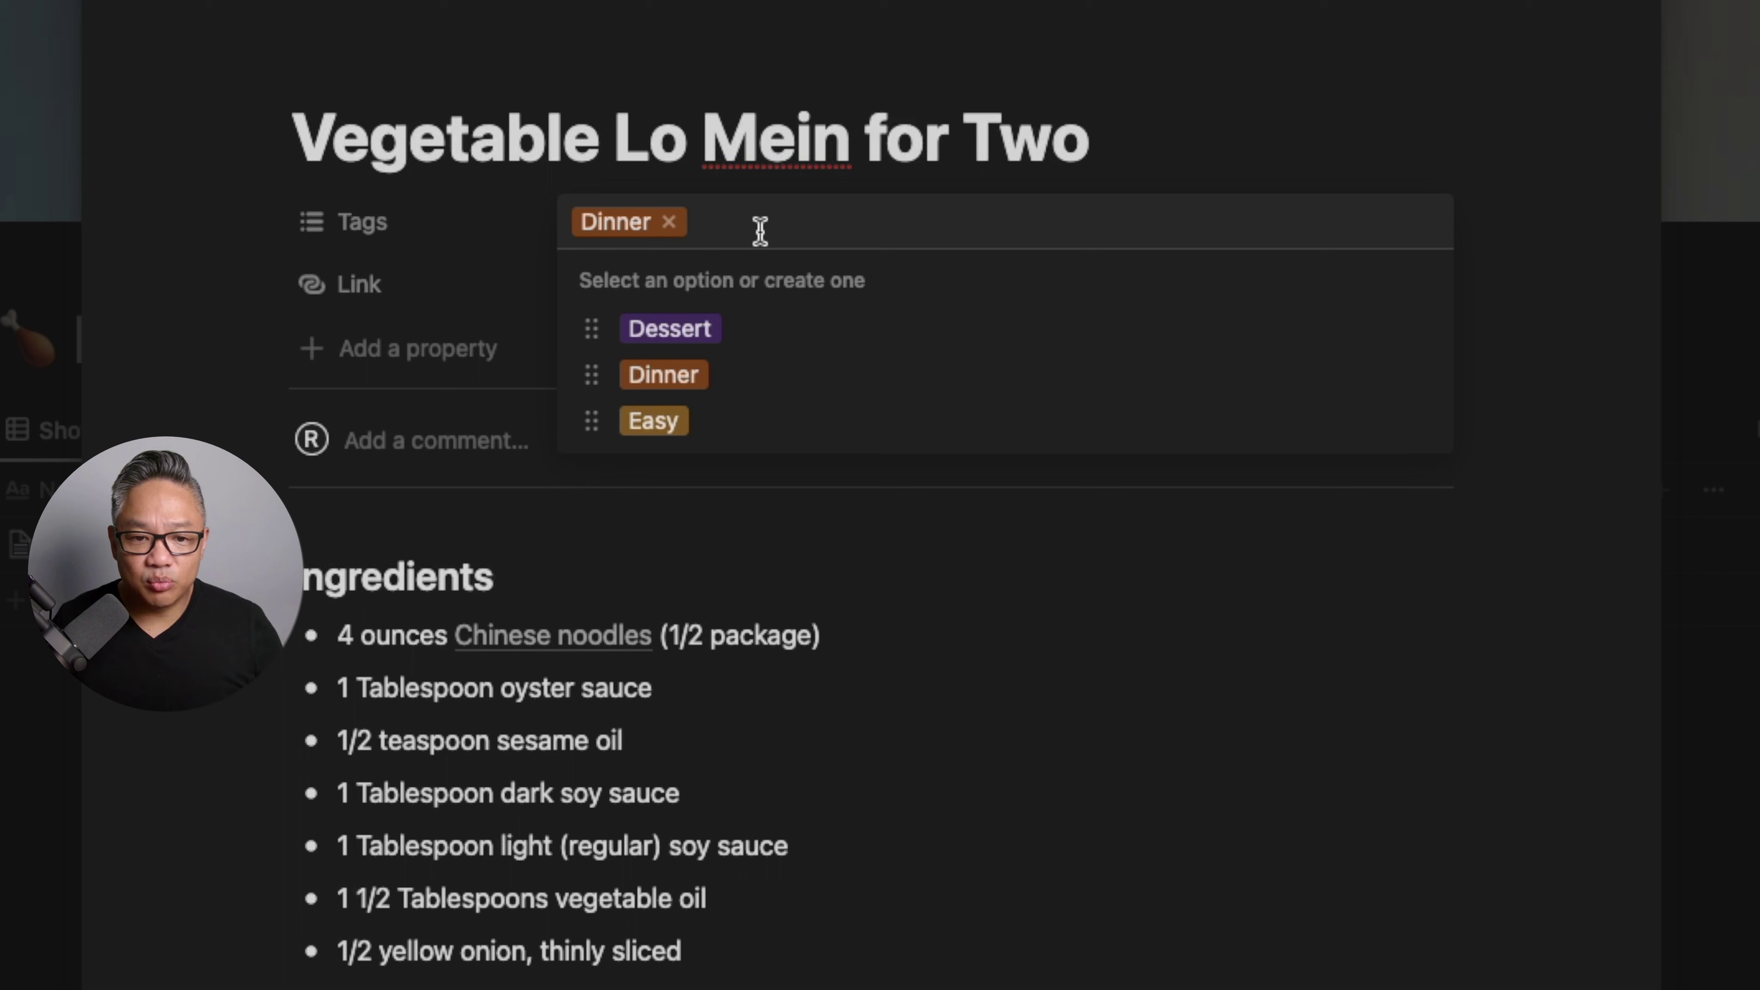
type("e")
key("BackSpace")
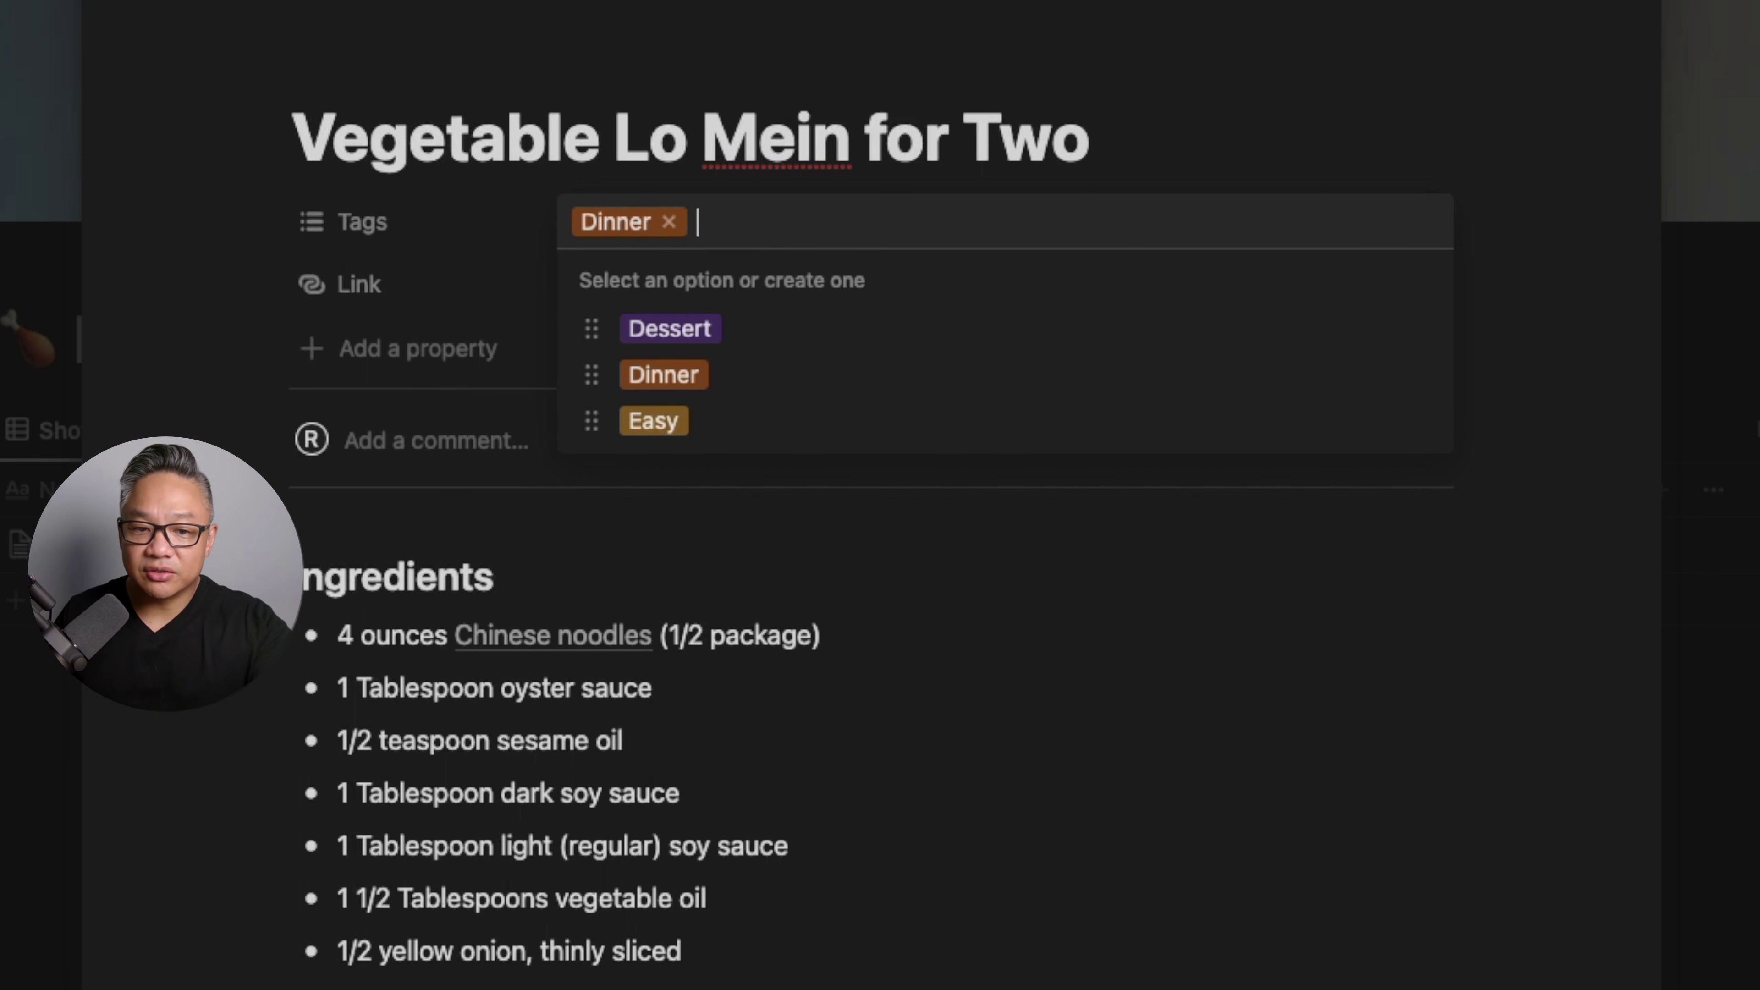
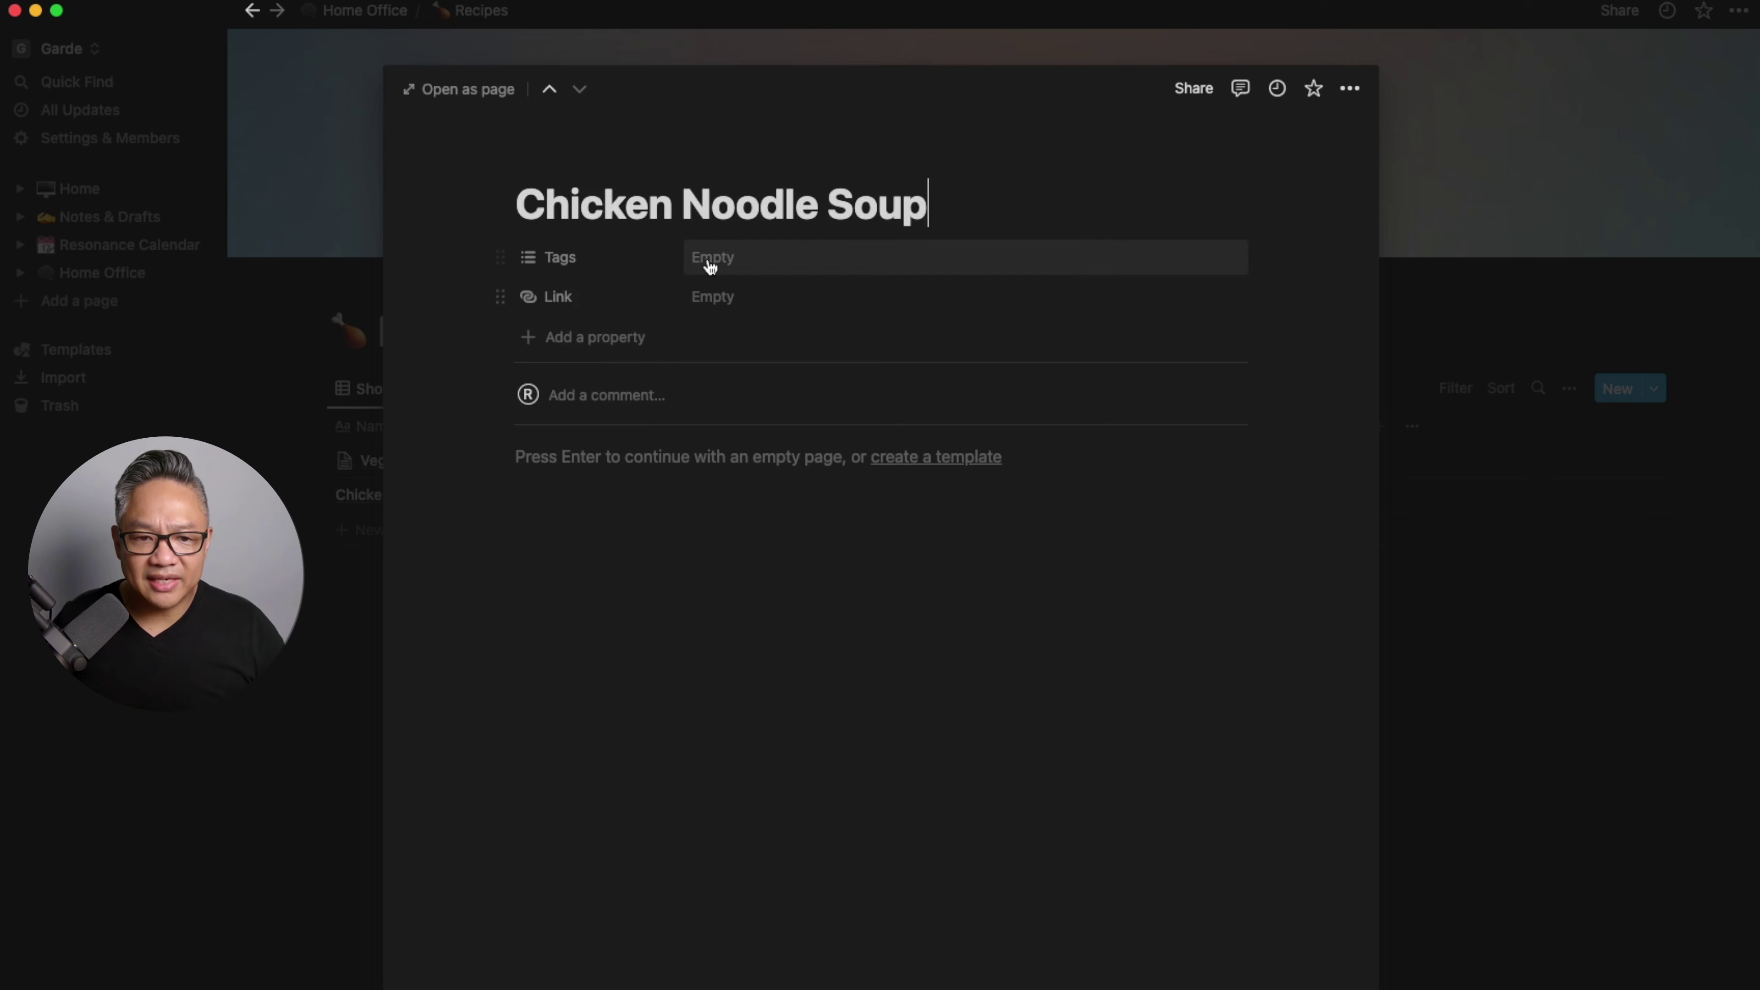
Tag the Chicken Noodle Soup recipe with Lunch
left_click(760, 405)
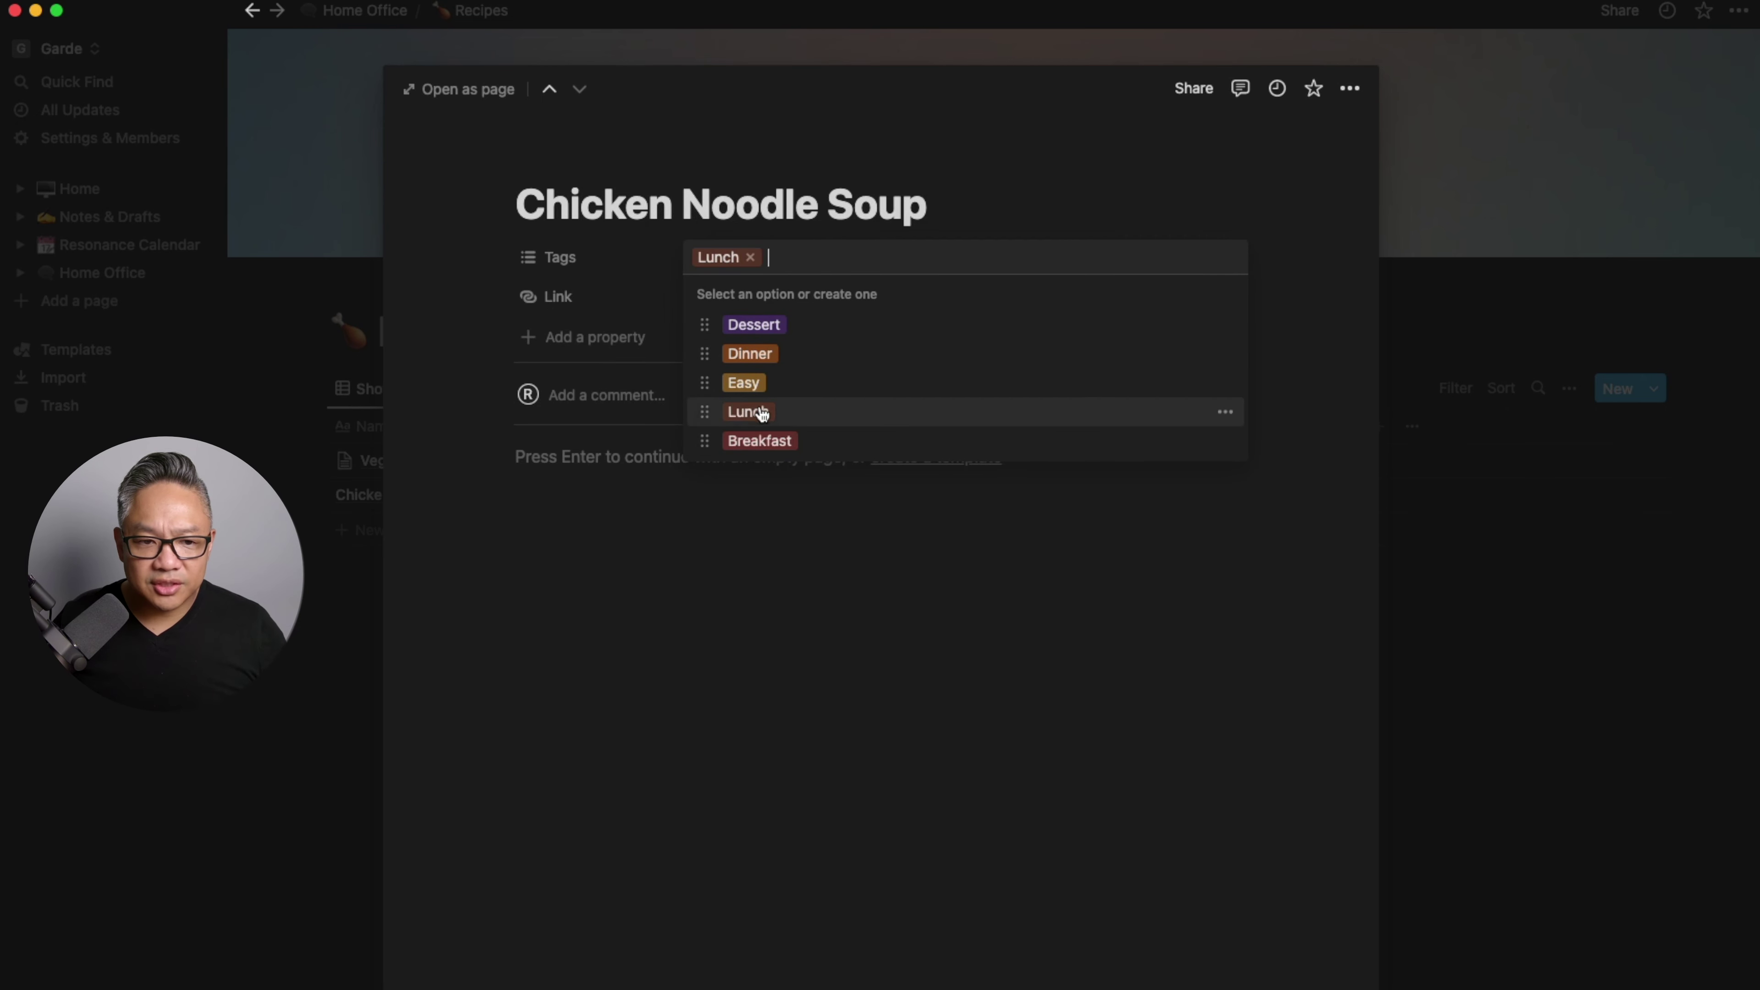
Examine the block types that can be inserted into the Chicken Noodle Soup recipe's body, and return to the Recipes table
left_click(615, 298)
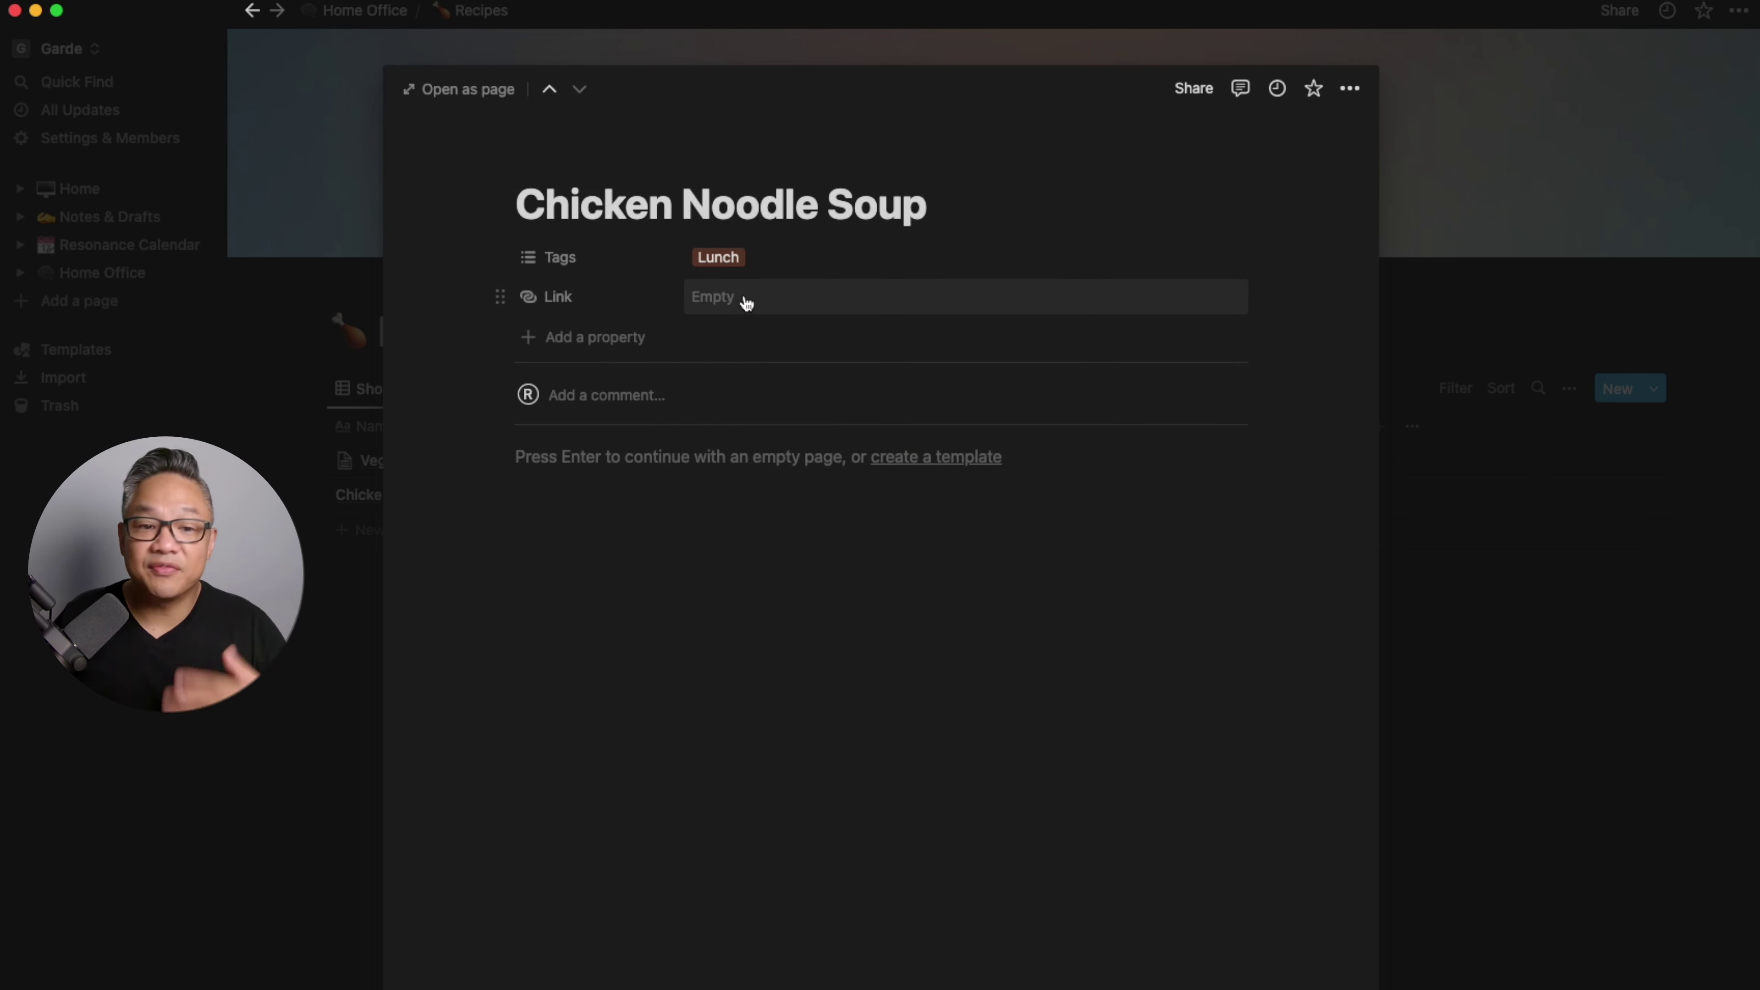
left_click(631, 477)
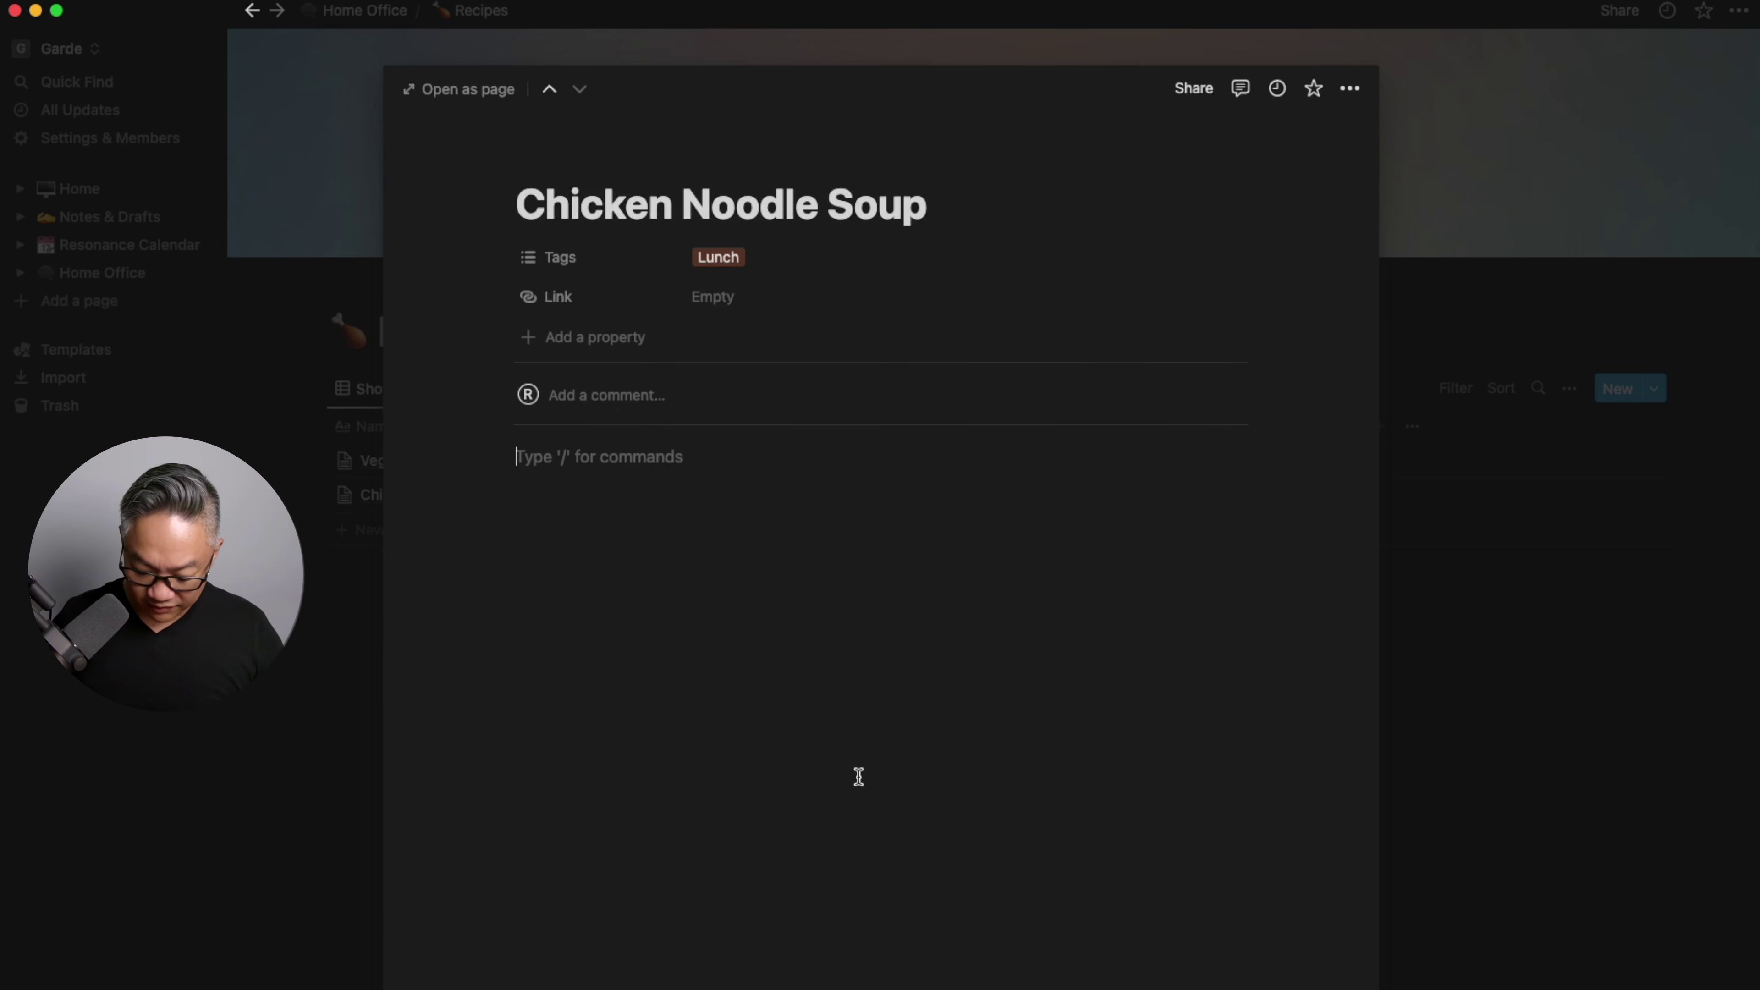
type("/")
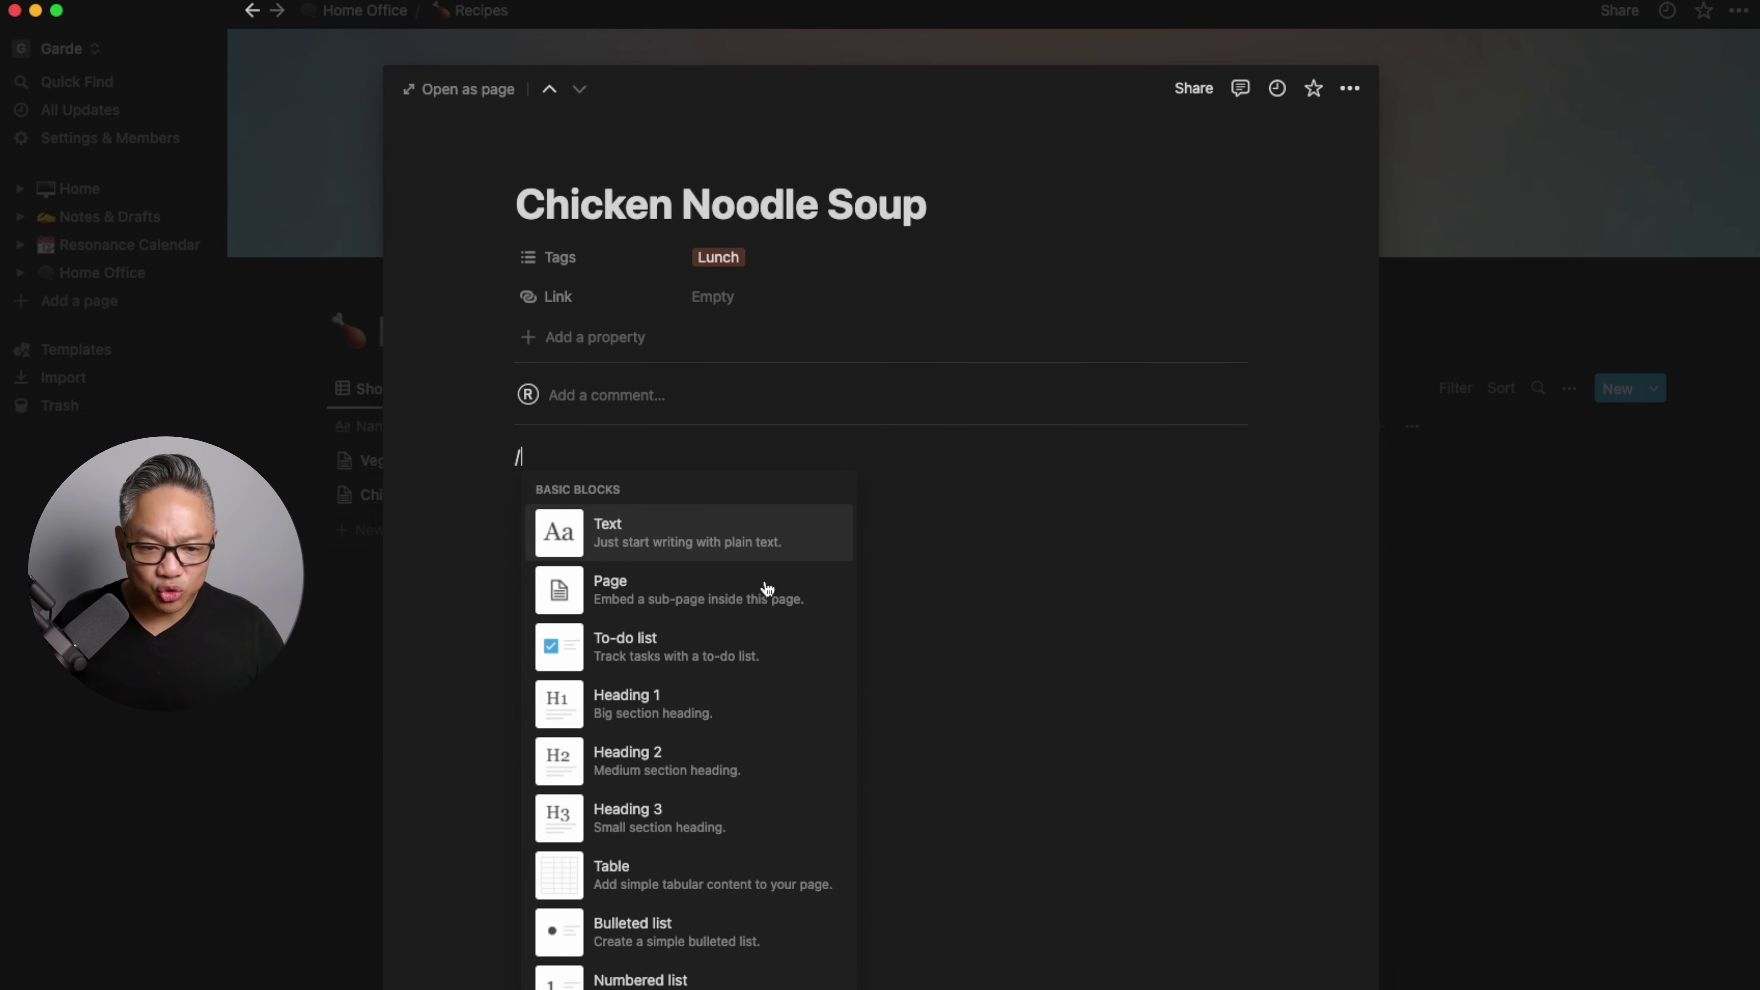
scroll(693, 894, "down", 1)
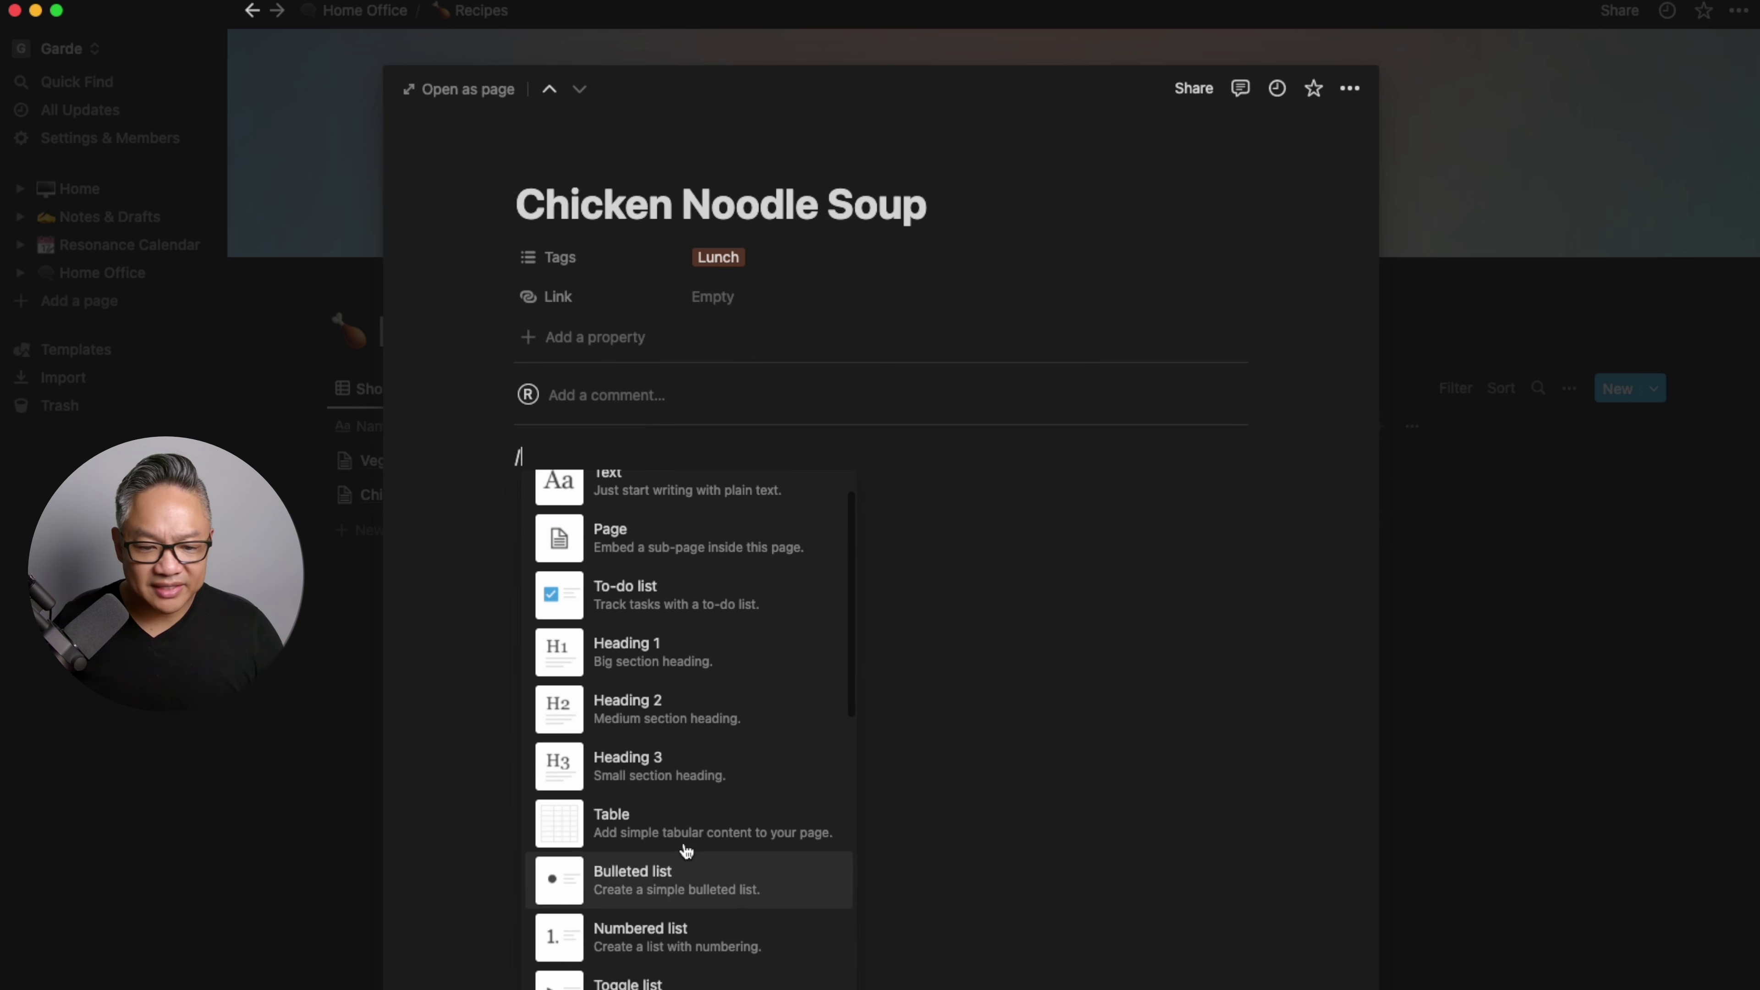
scroll(688, 845, "down", 3)
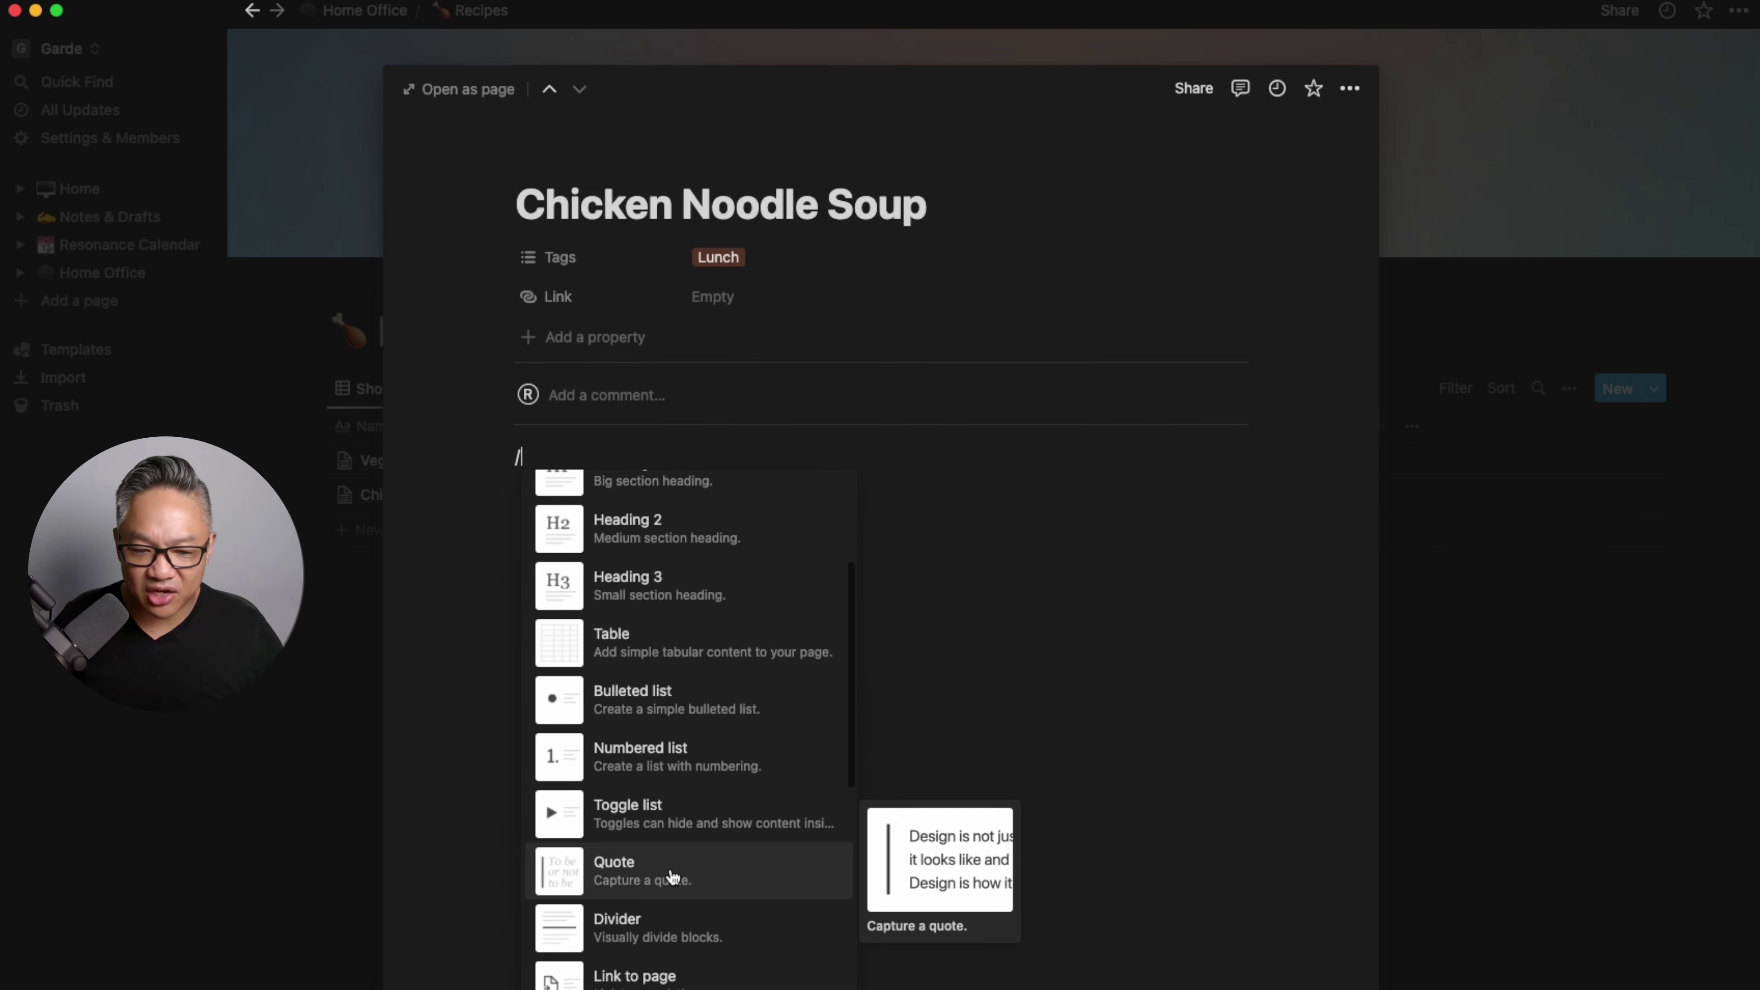
scroll(671, 887, "down", 5)
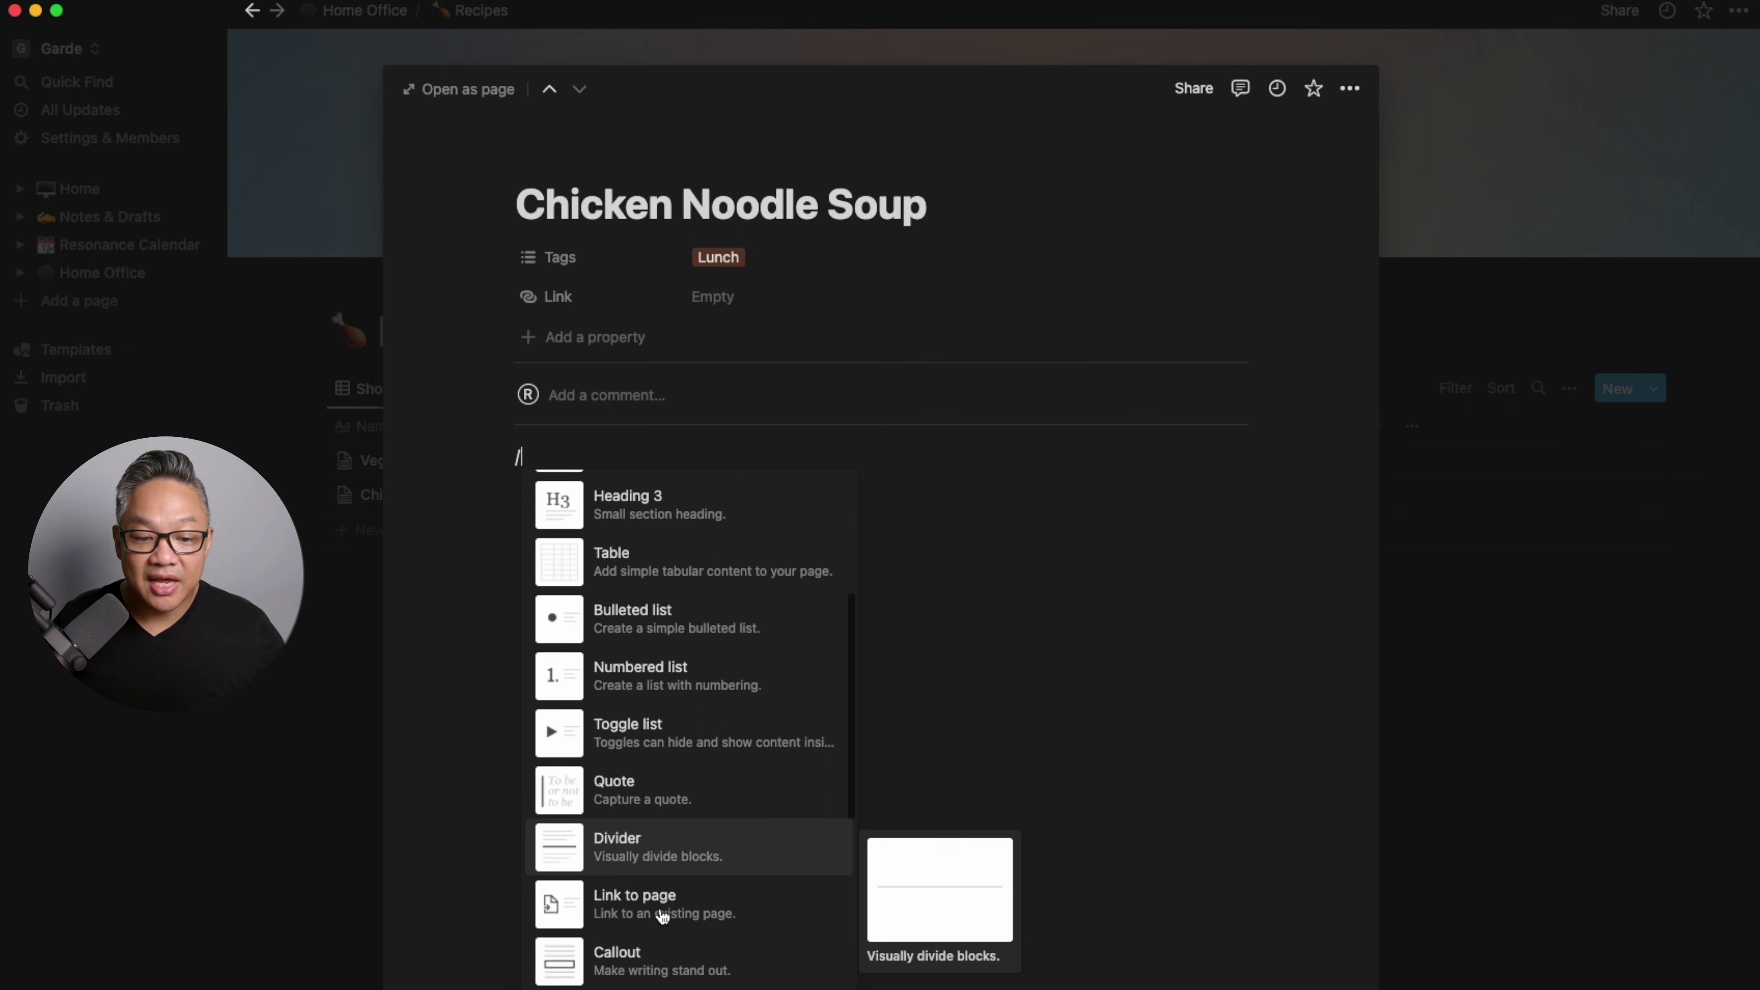
left_click(1025, 674)
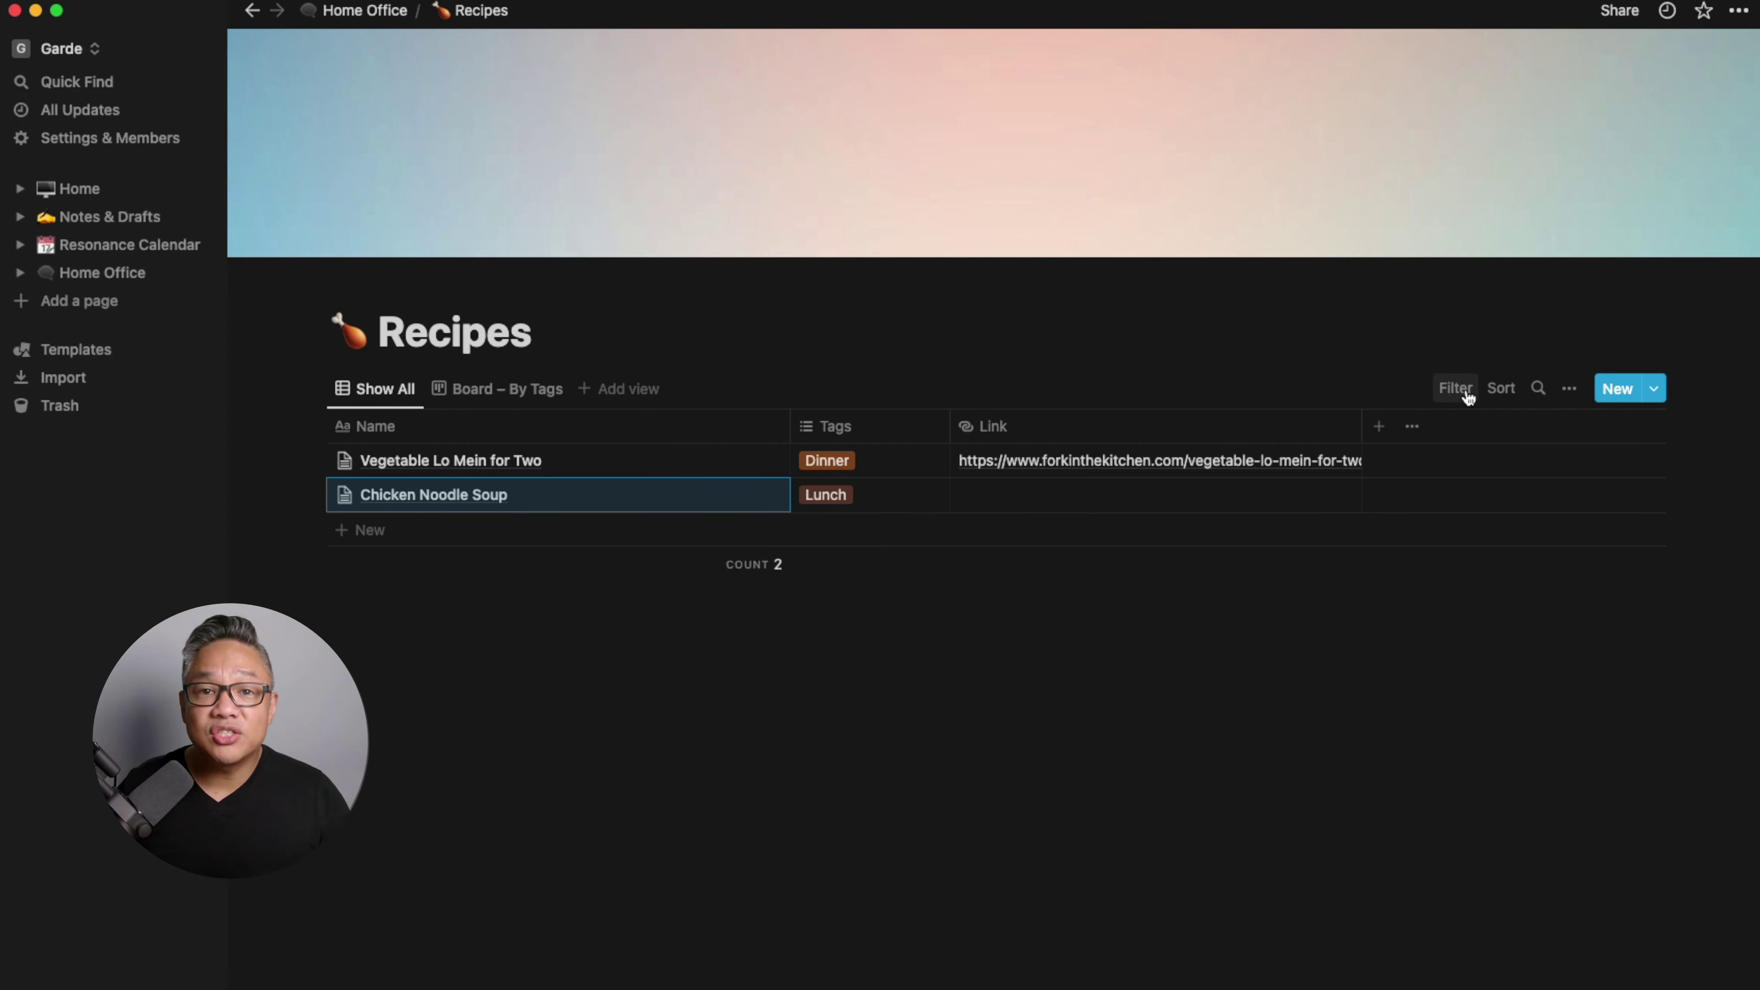
Filter the Recipes table's Show All view to entries whose Tags contain Dinner, keeping the filter bar displayed
left_click(1463, 391)
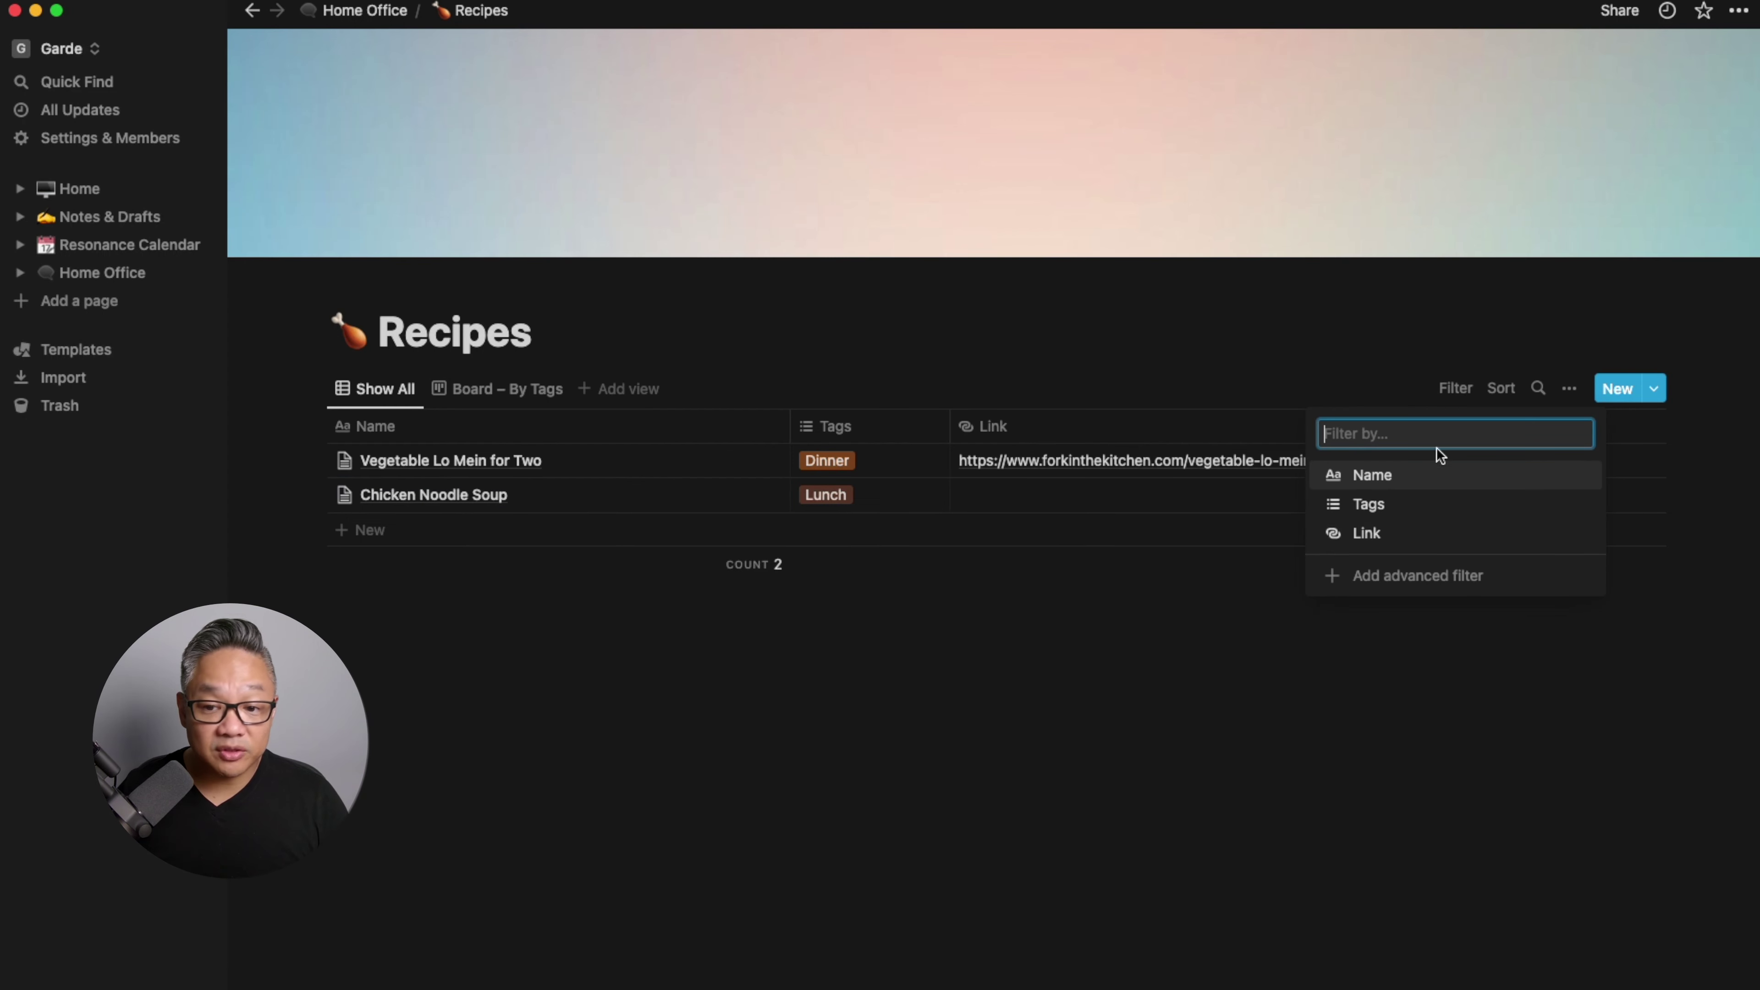
left_click(1376, 507)
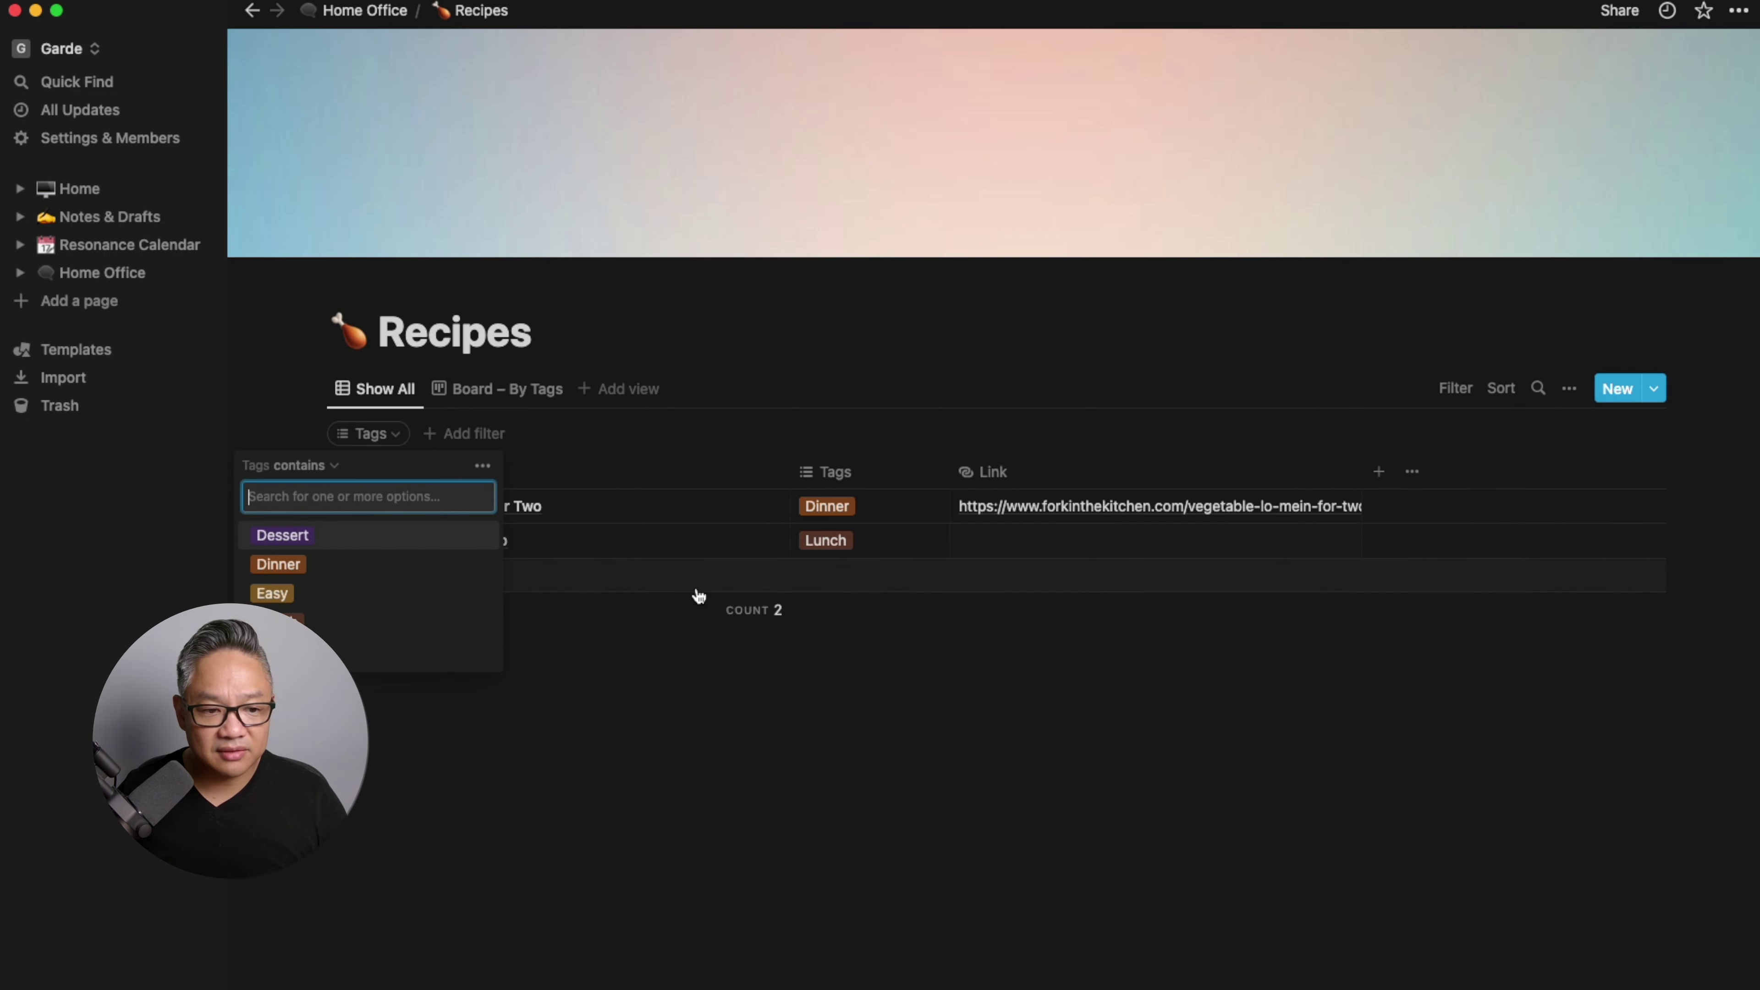
left_click(296, 577)
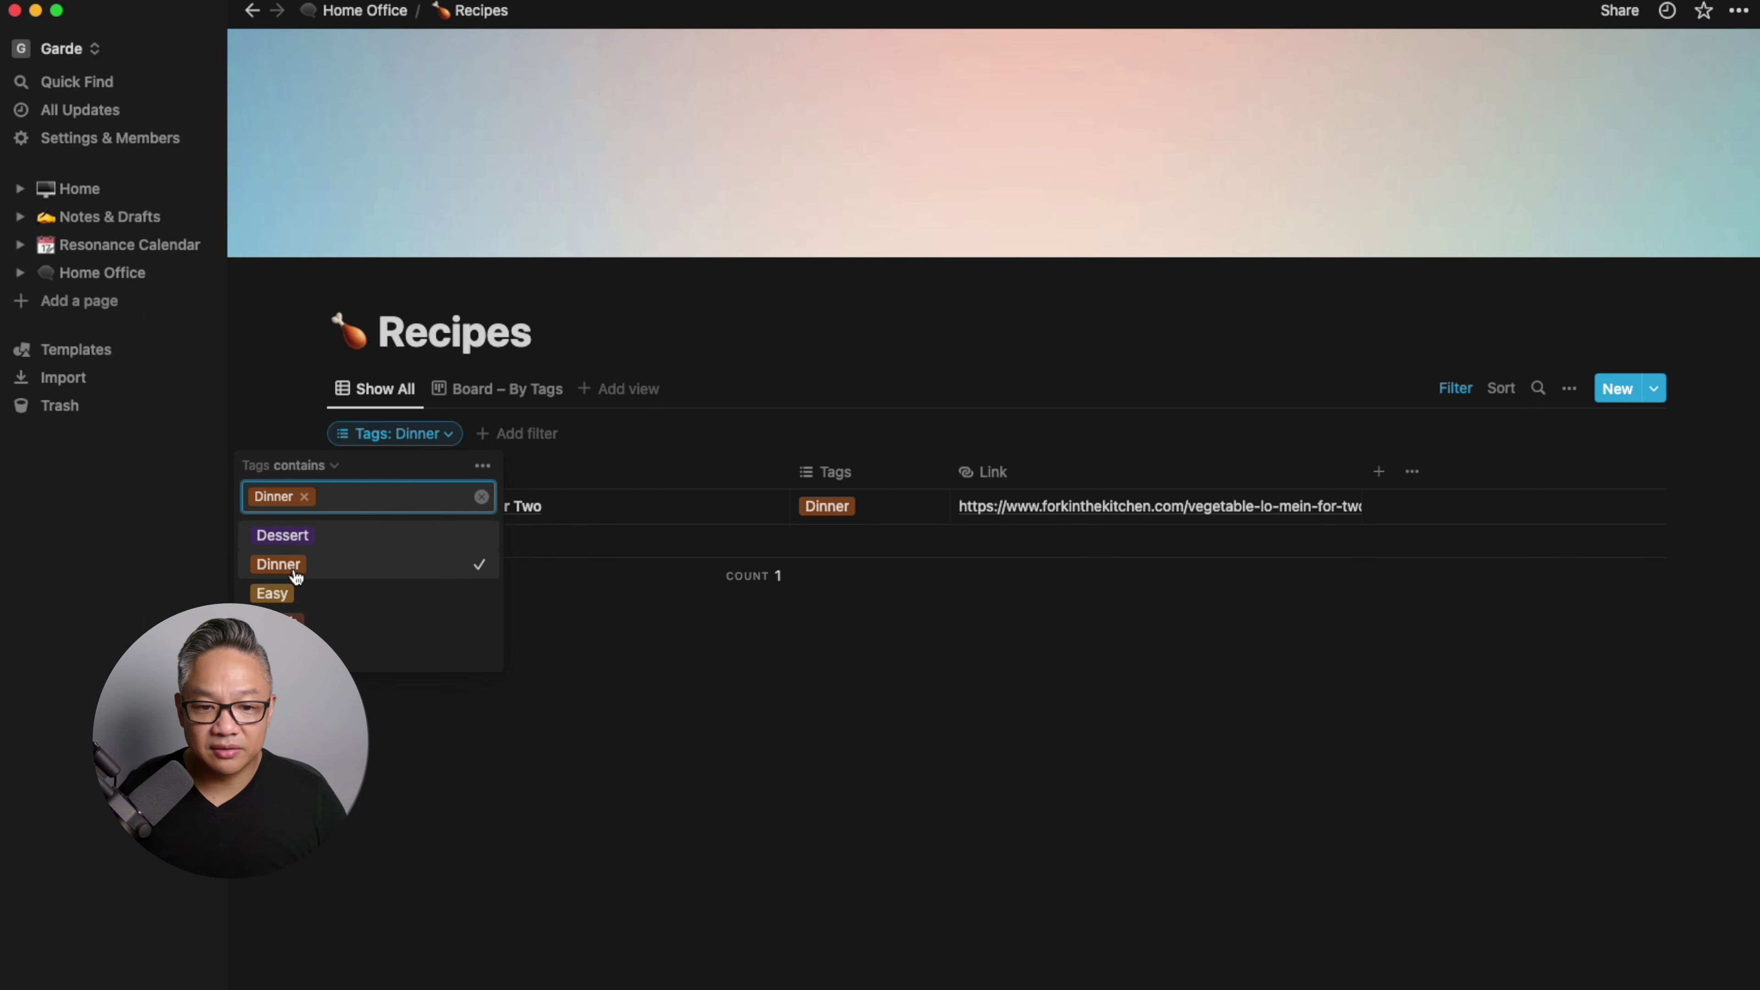
left_click(624, 704)
left_click(1474, 393)
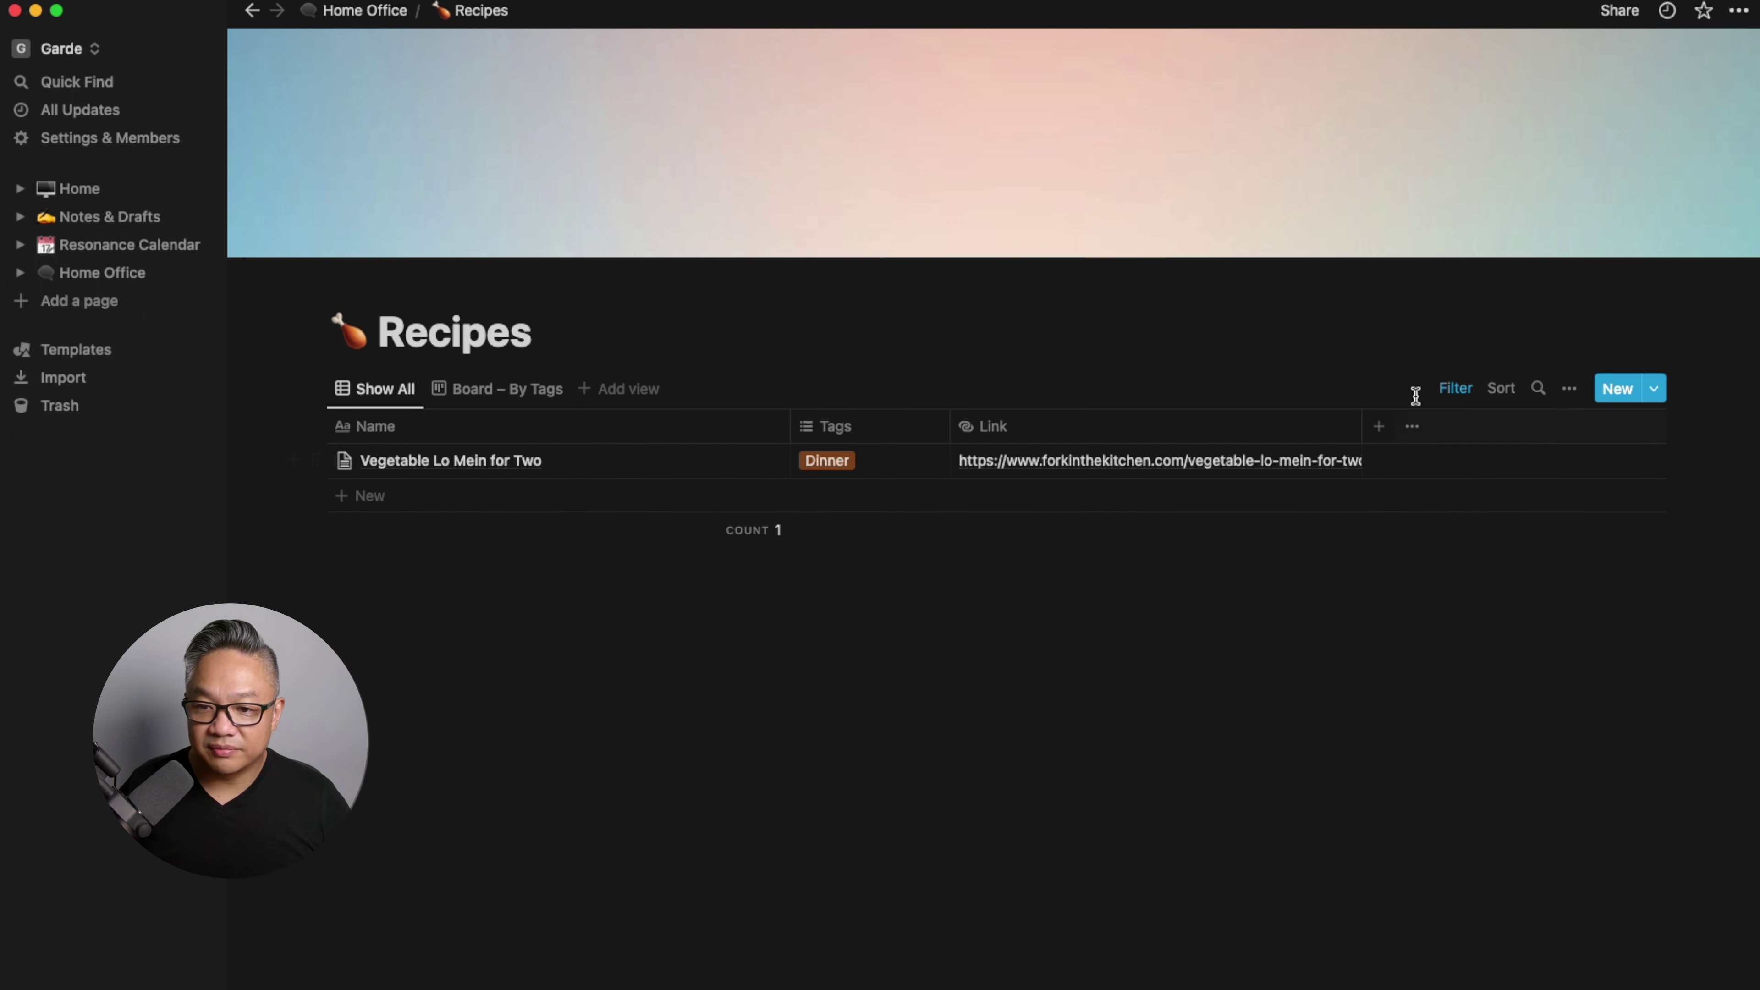
left_click(1452, 398)
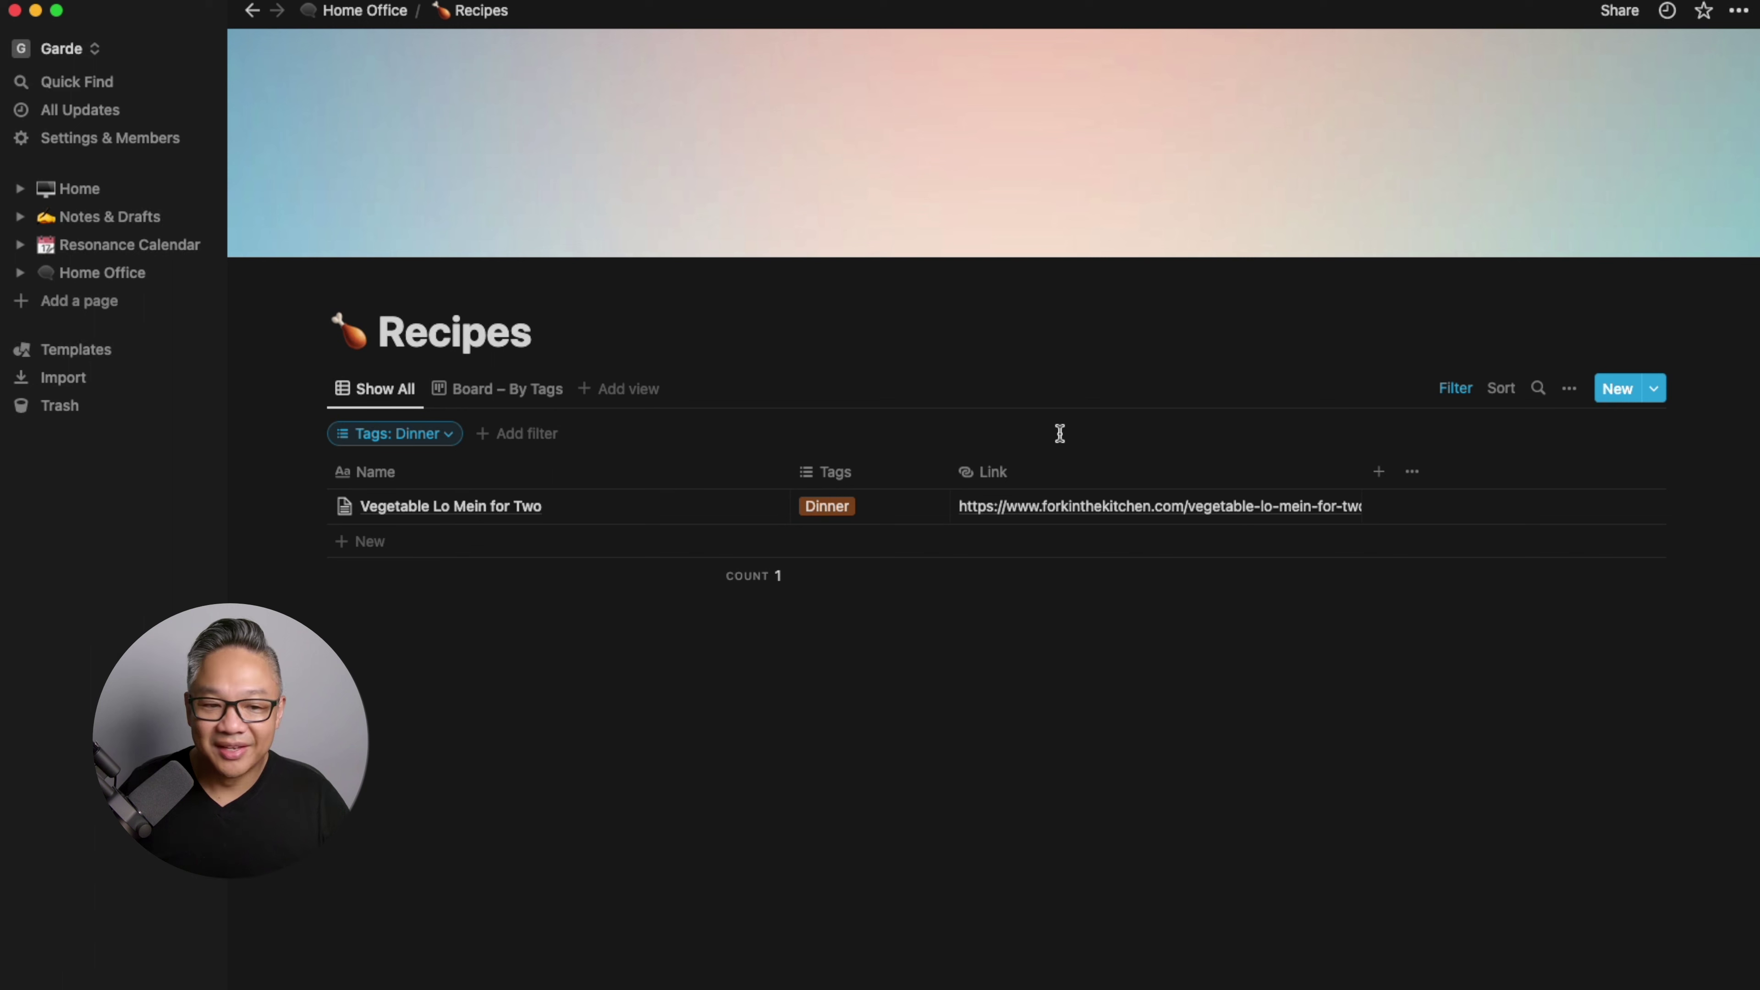
Change the Tags filter on the Recipes table to contain only Lunch
left_click(444, 442)
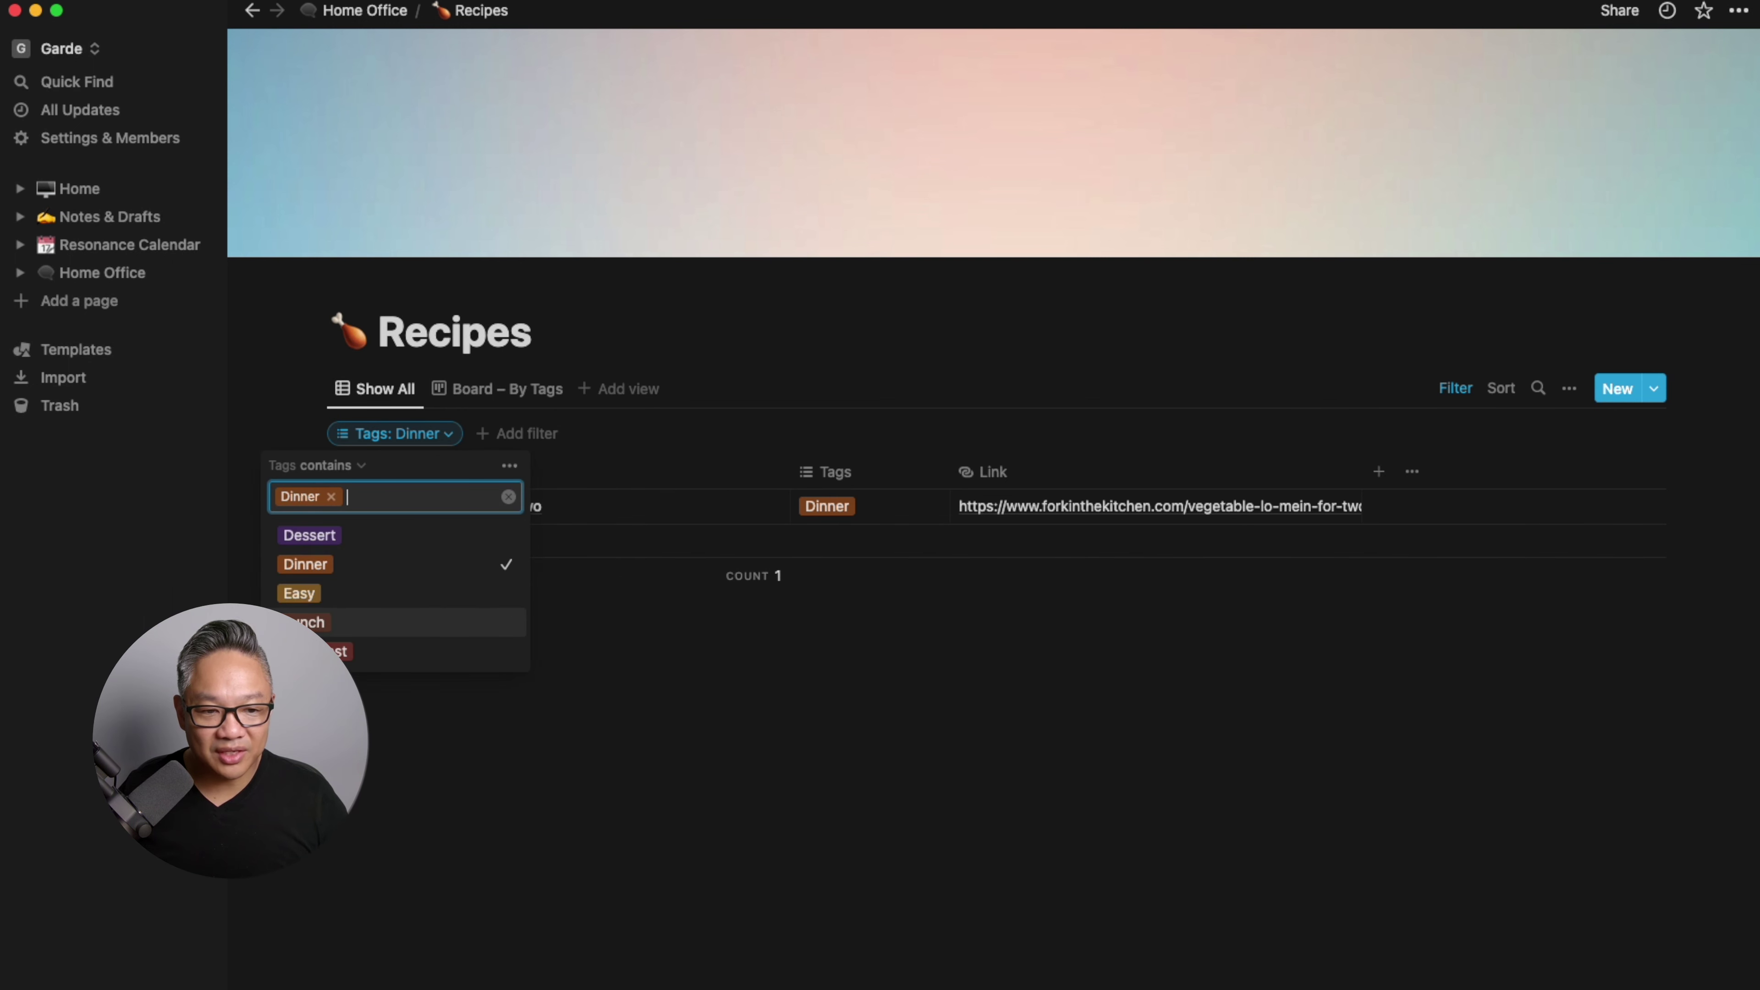
left_click(429, 622)
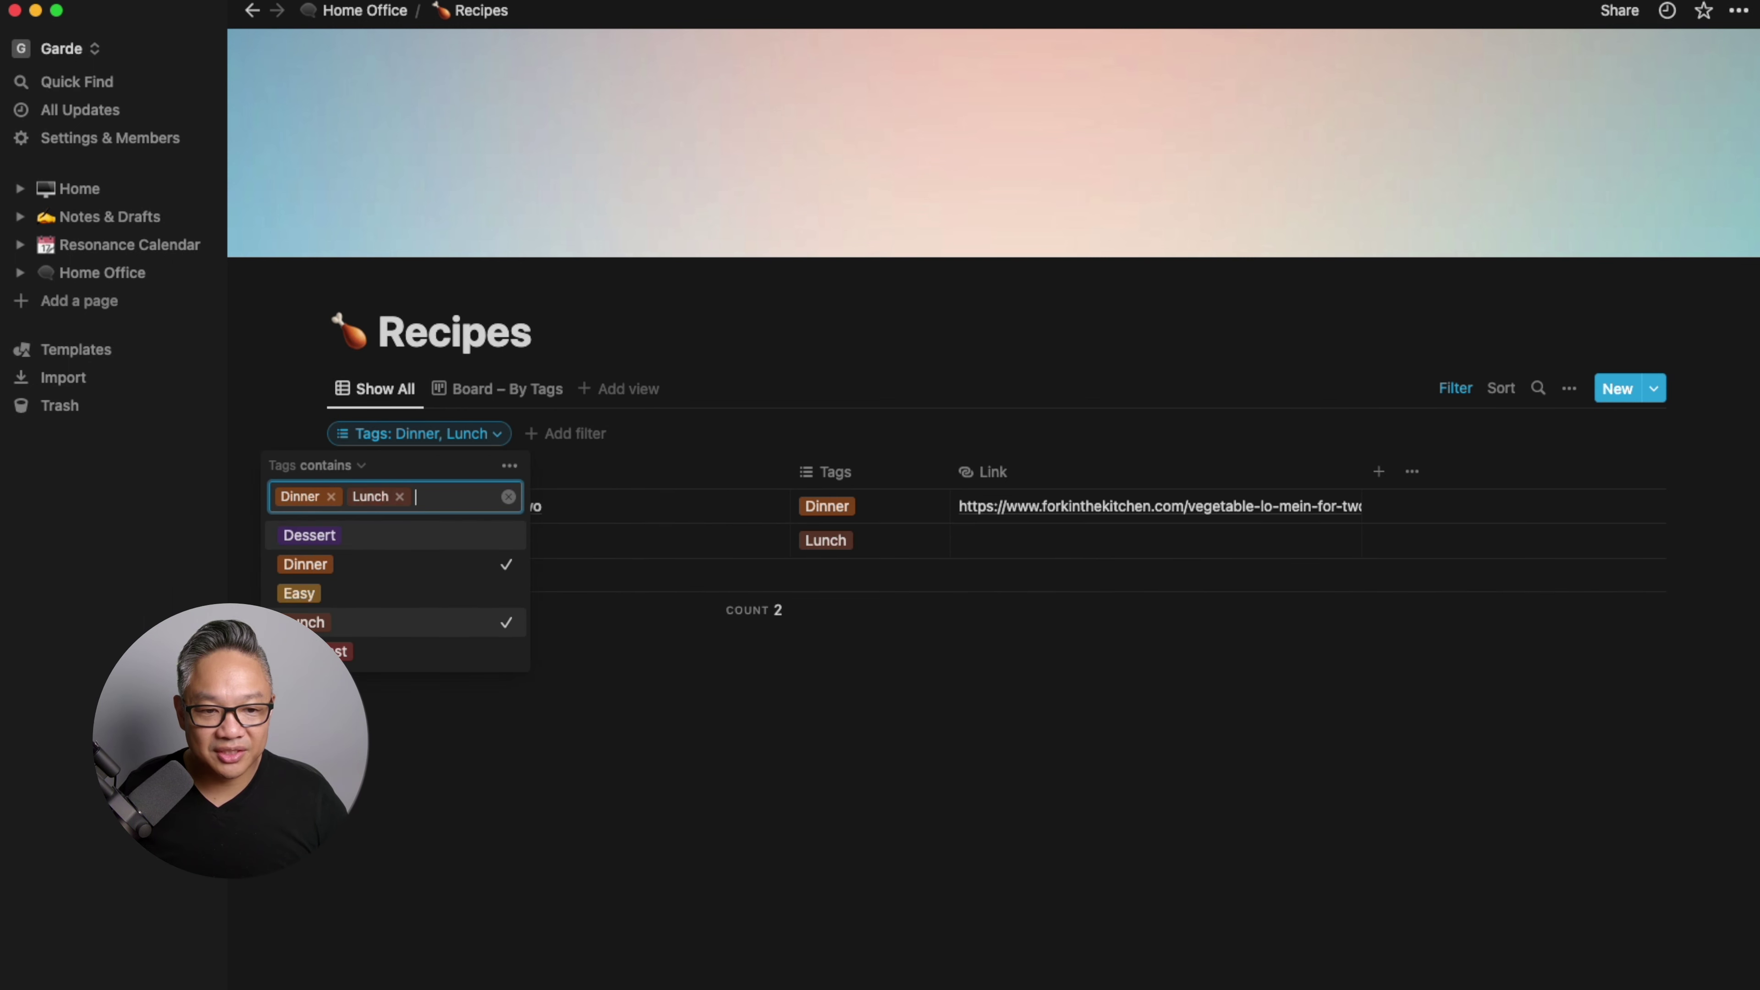
left_click(331, 497)
left_click(896, 692)
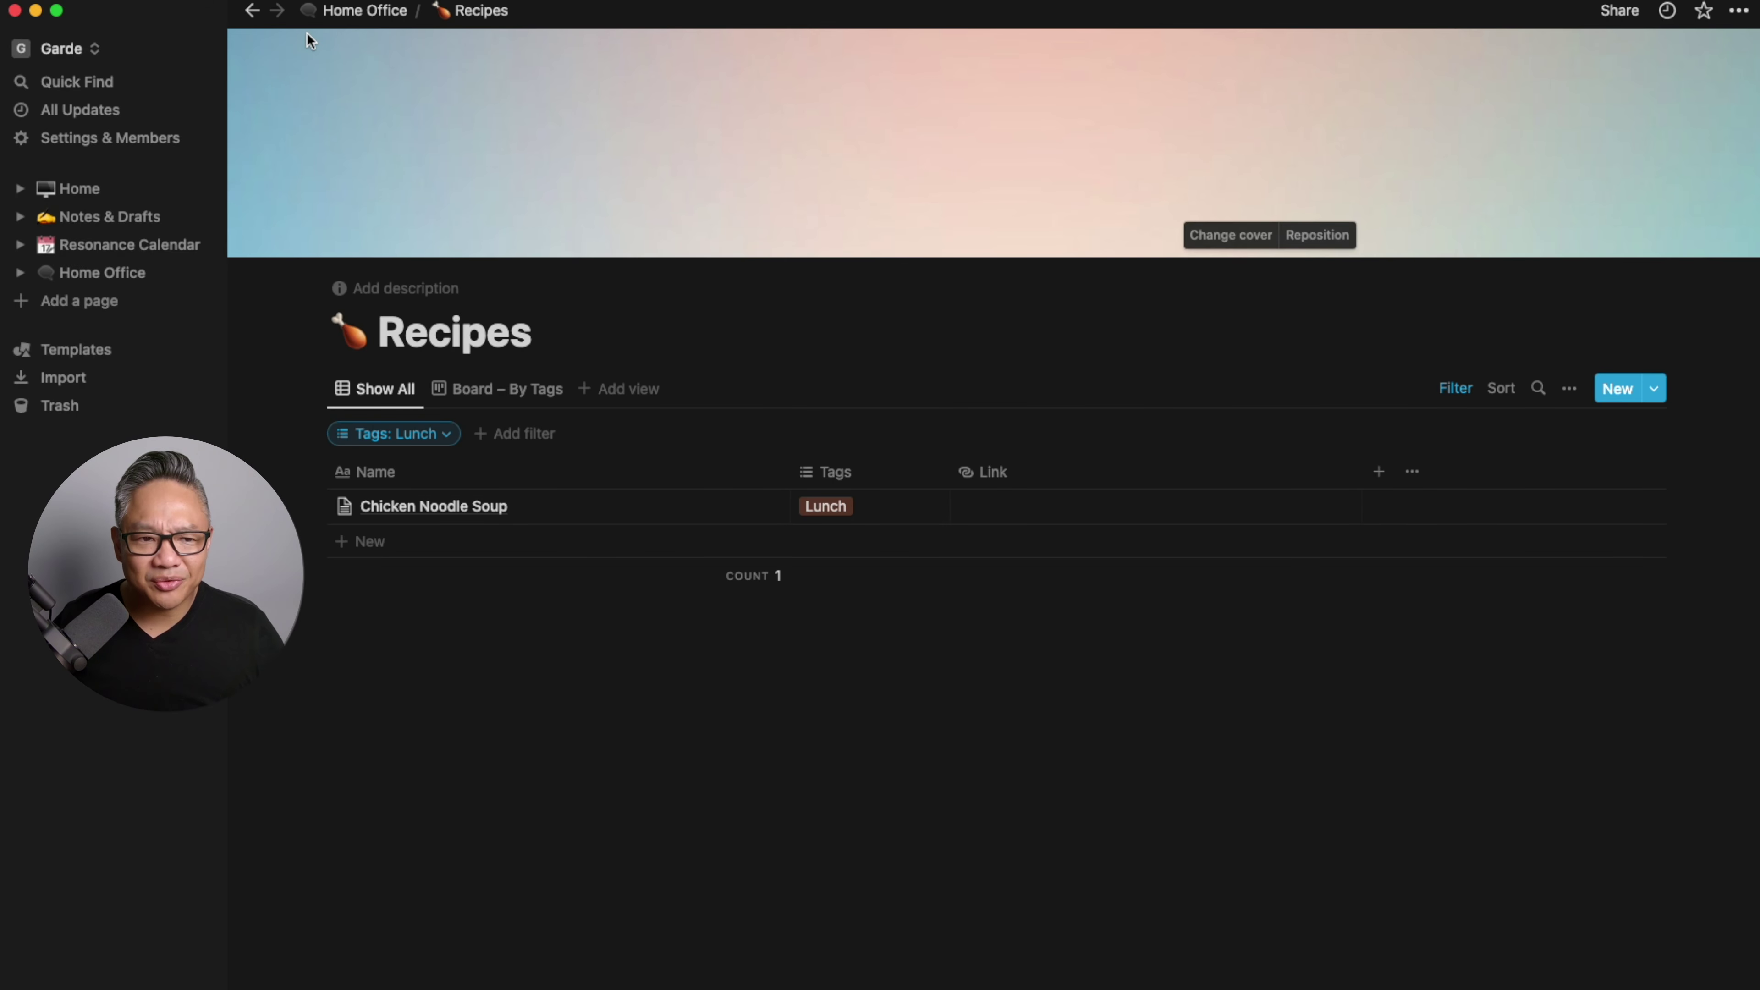
Return to Home Office, open the Home page, and view its Today's W.I.N.'s and Daily Overview sections
left_click(359, 11)
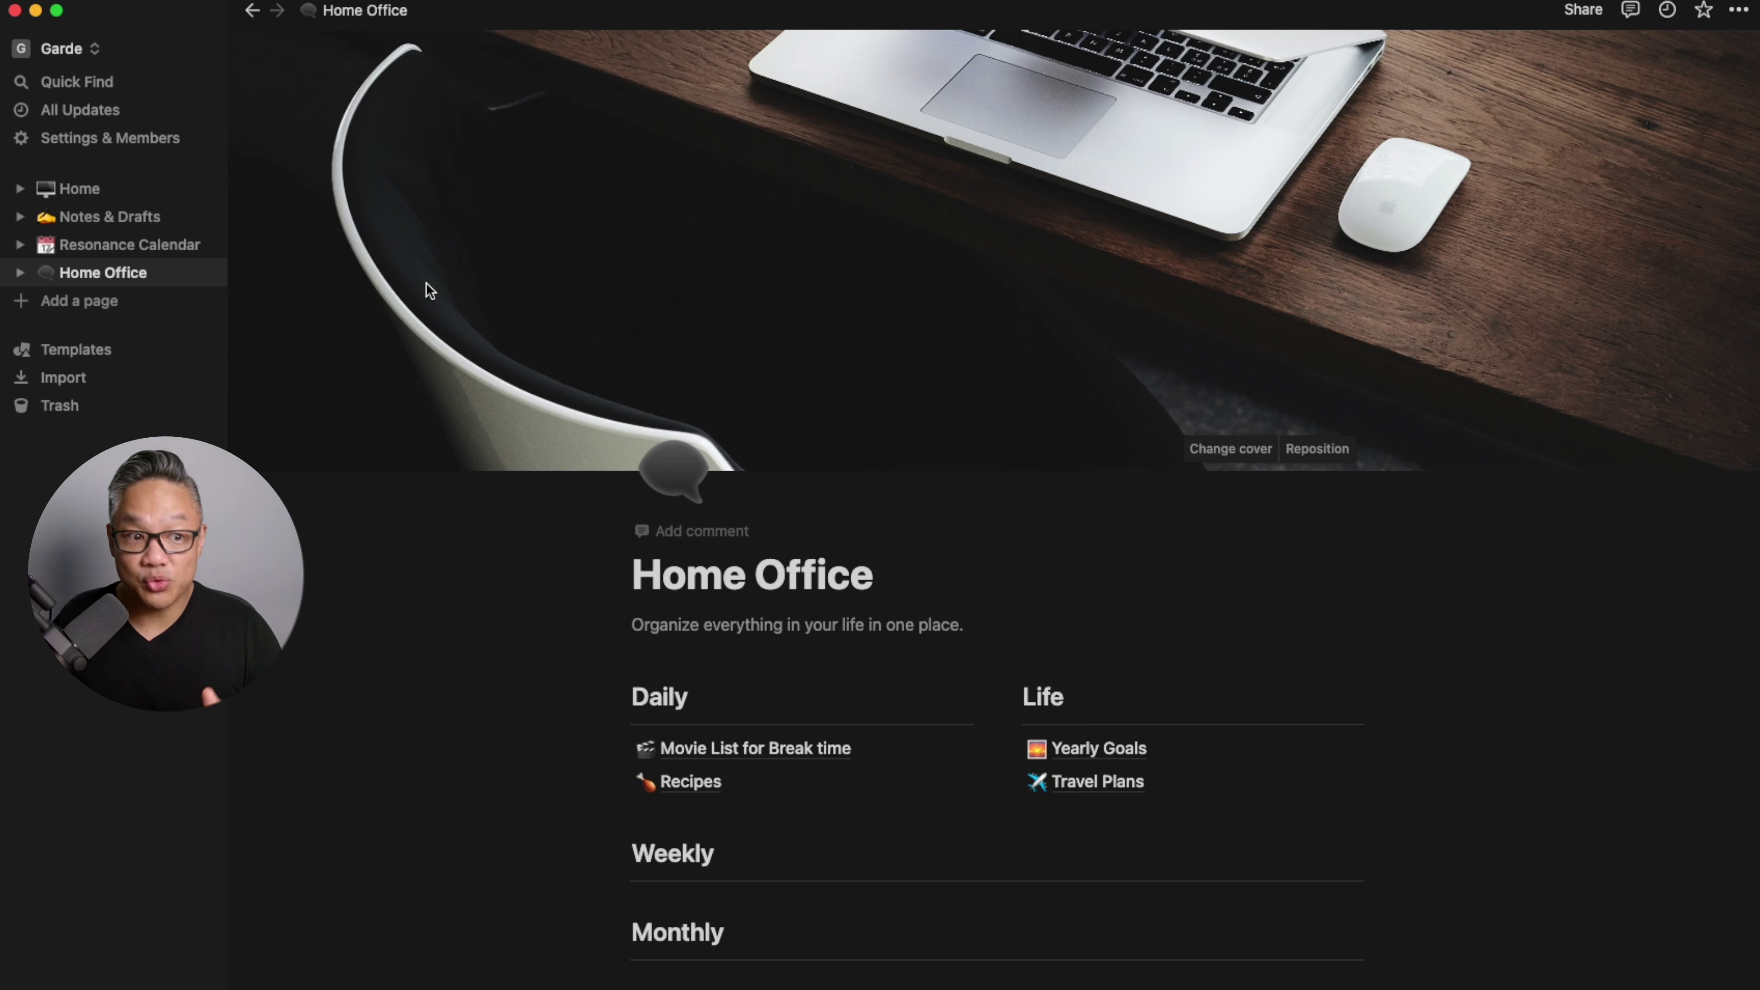
left_click(80, 191)
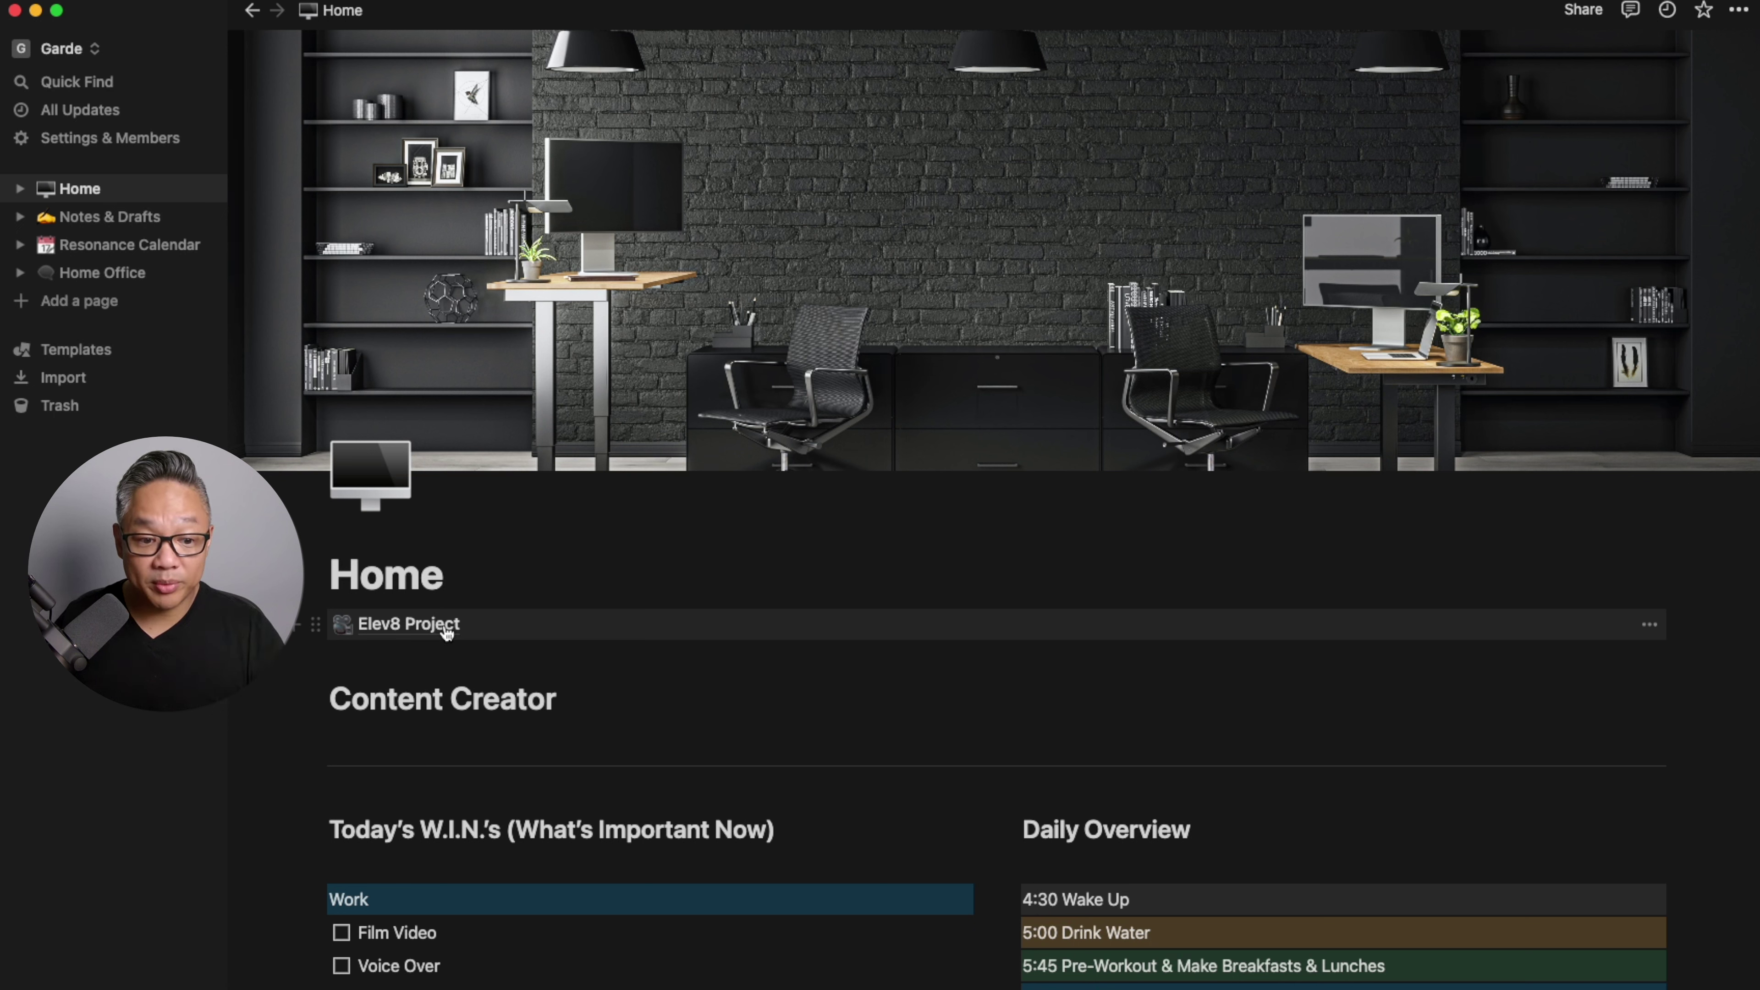
scroll(897, 705, "down", 5)
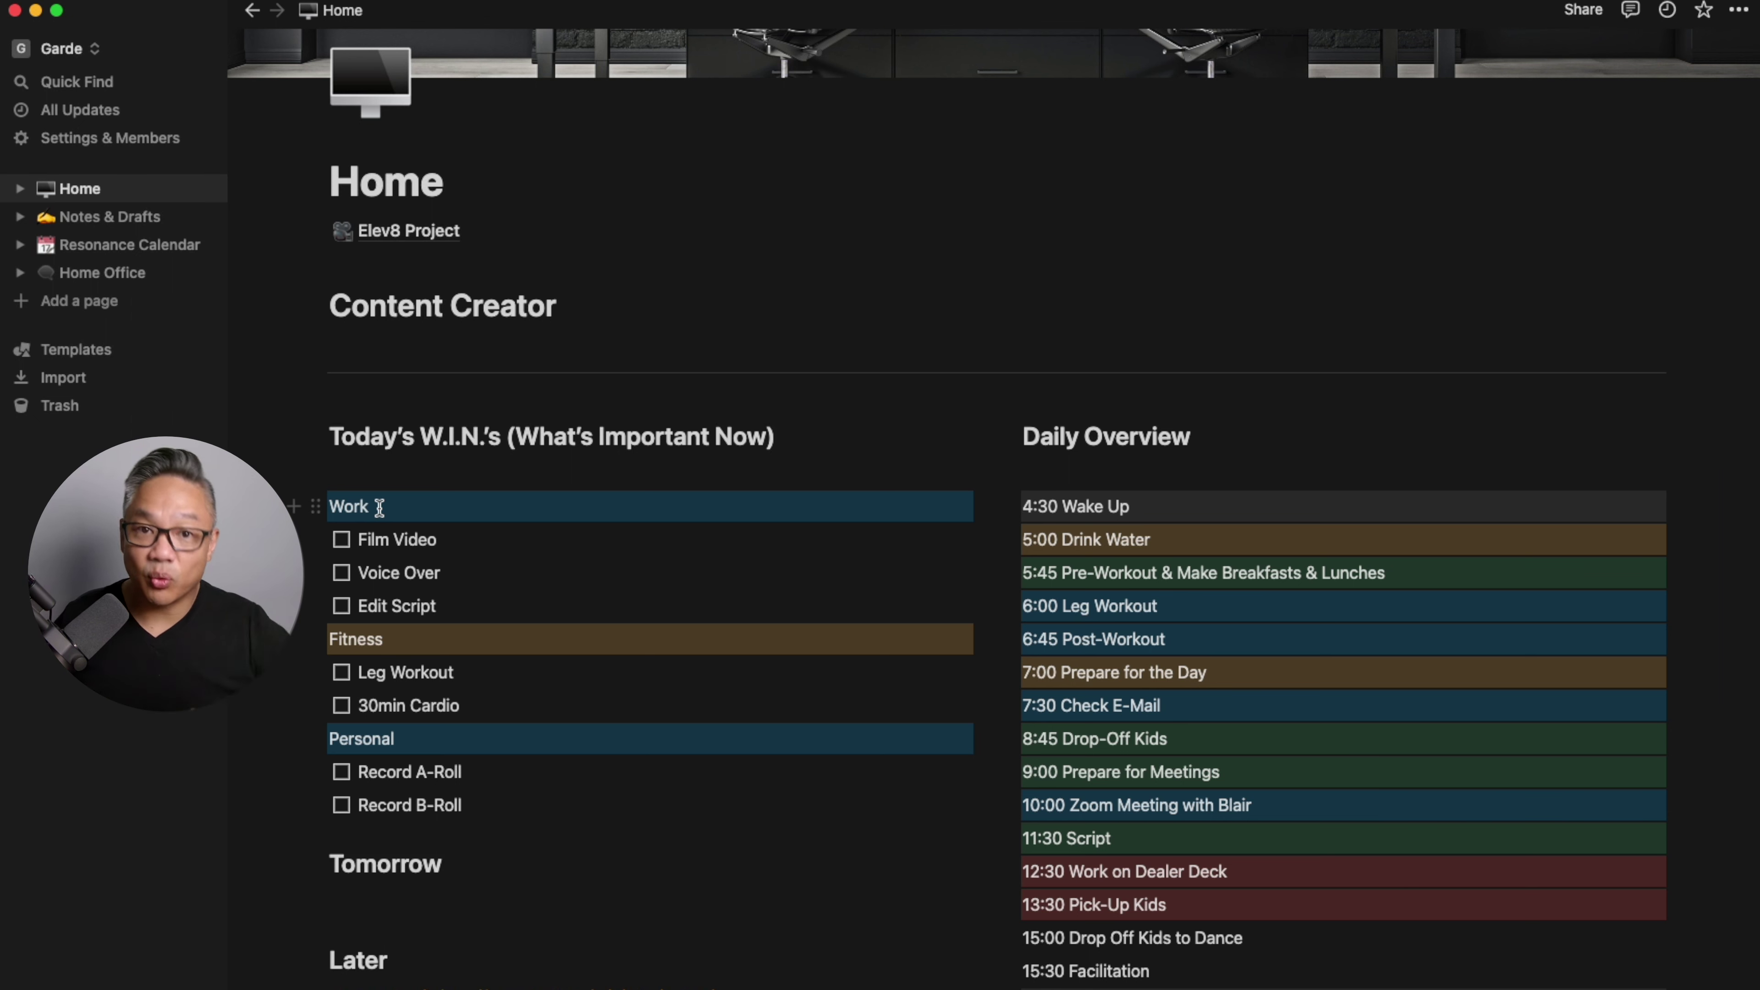
Check off Film Video, Voice Over, Edit Script, Leg Workout, 30min Cardio and Record A-Roll under Today's W.I.N.'s, leaving Record B-Roll unchecked
left_click(471, 538)
left_click(341, 540)
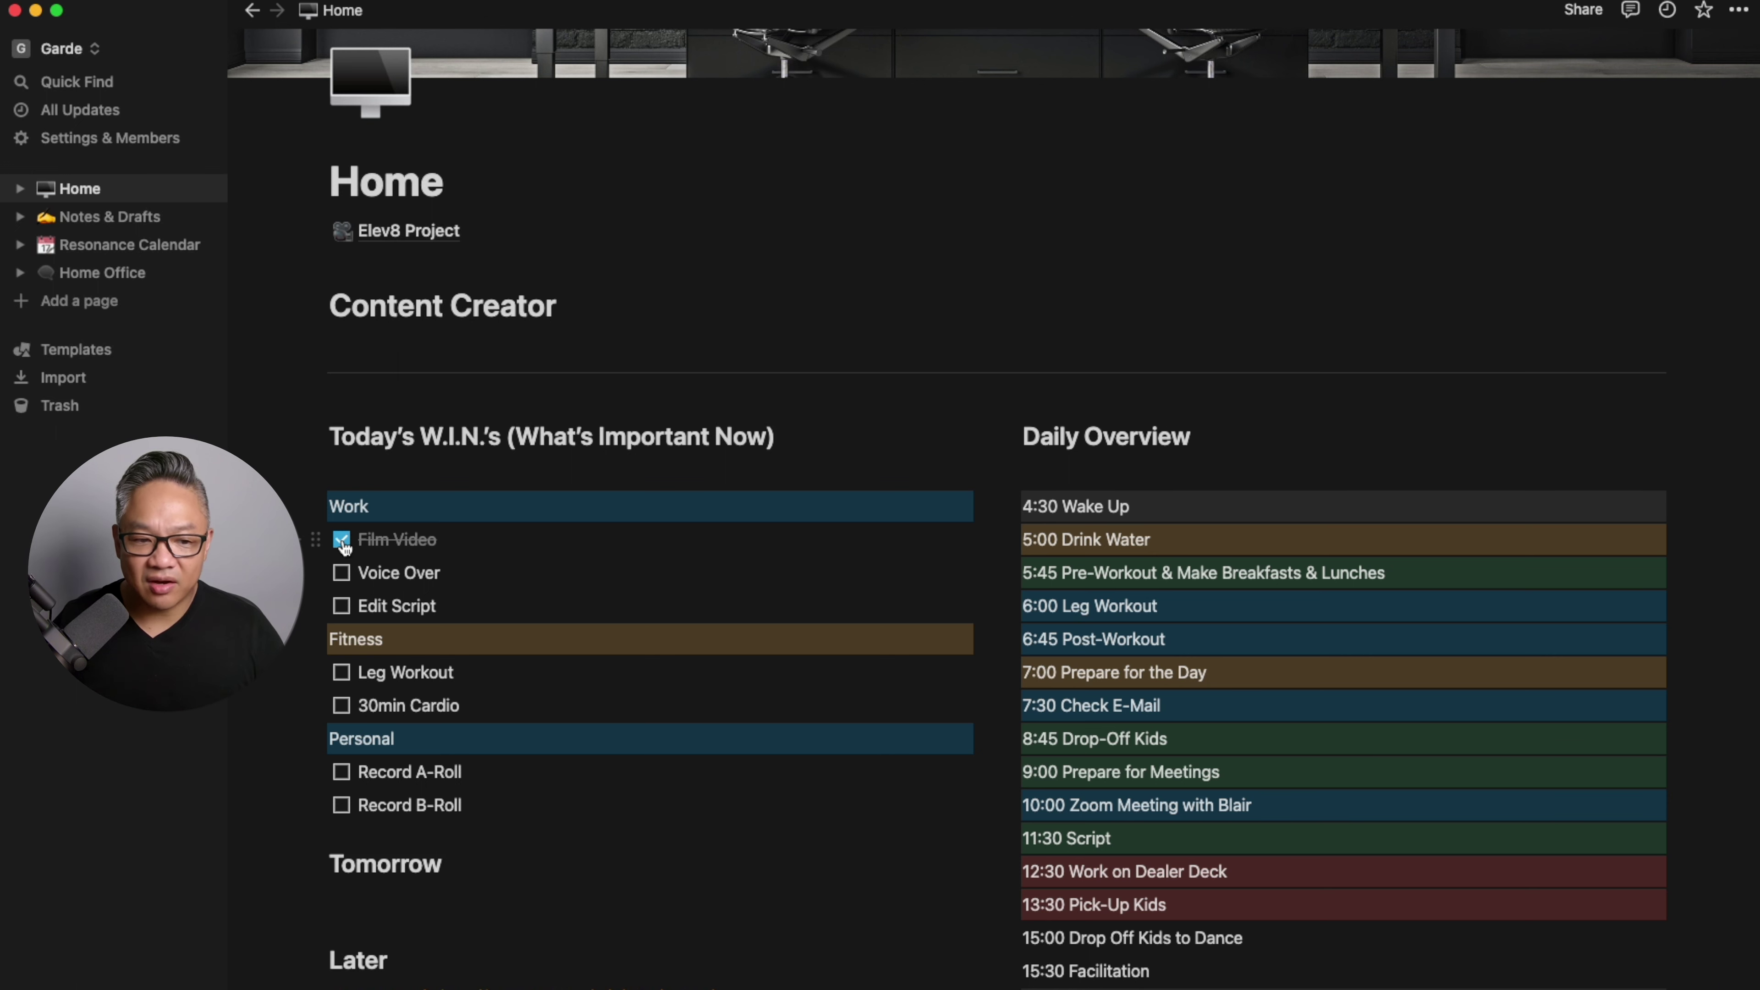
left_click(341, 573)
left_click(342, 607)
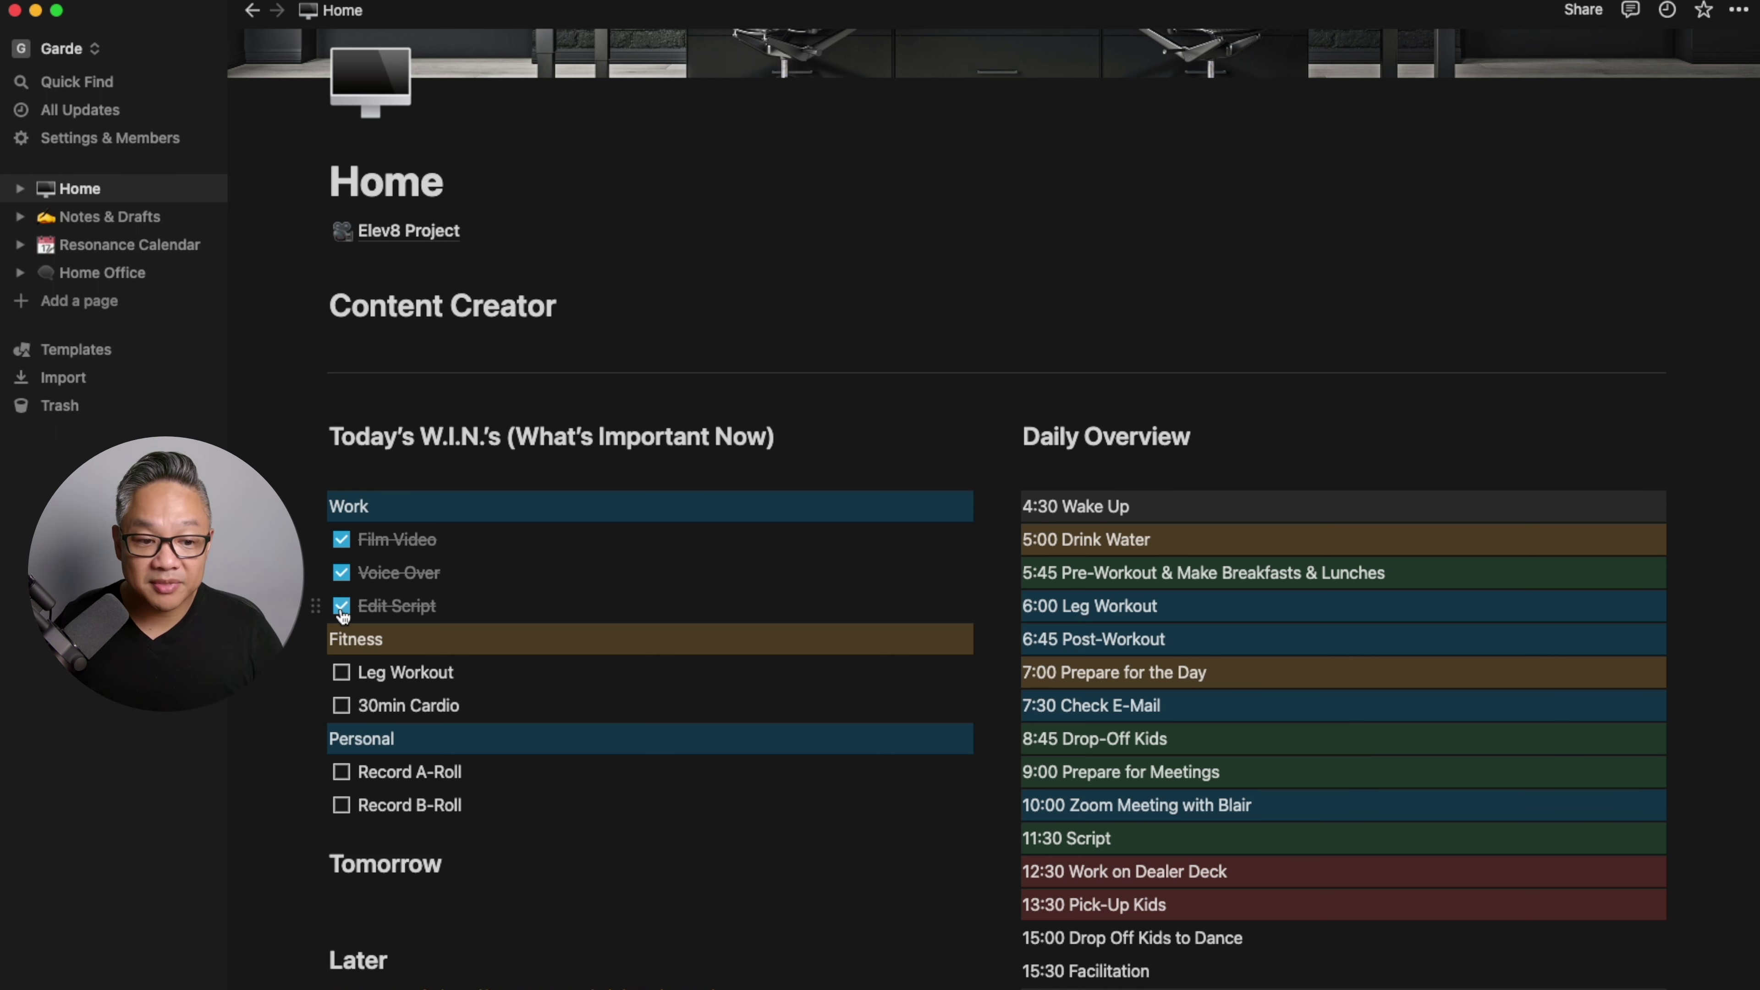
left_click(342, 673)
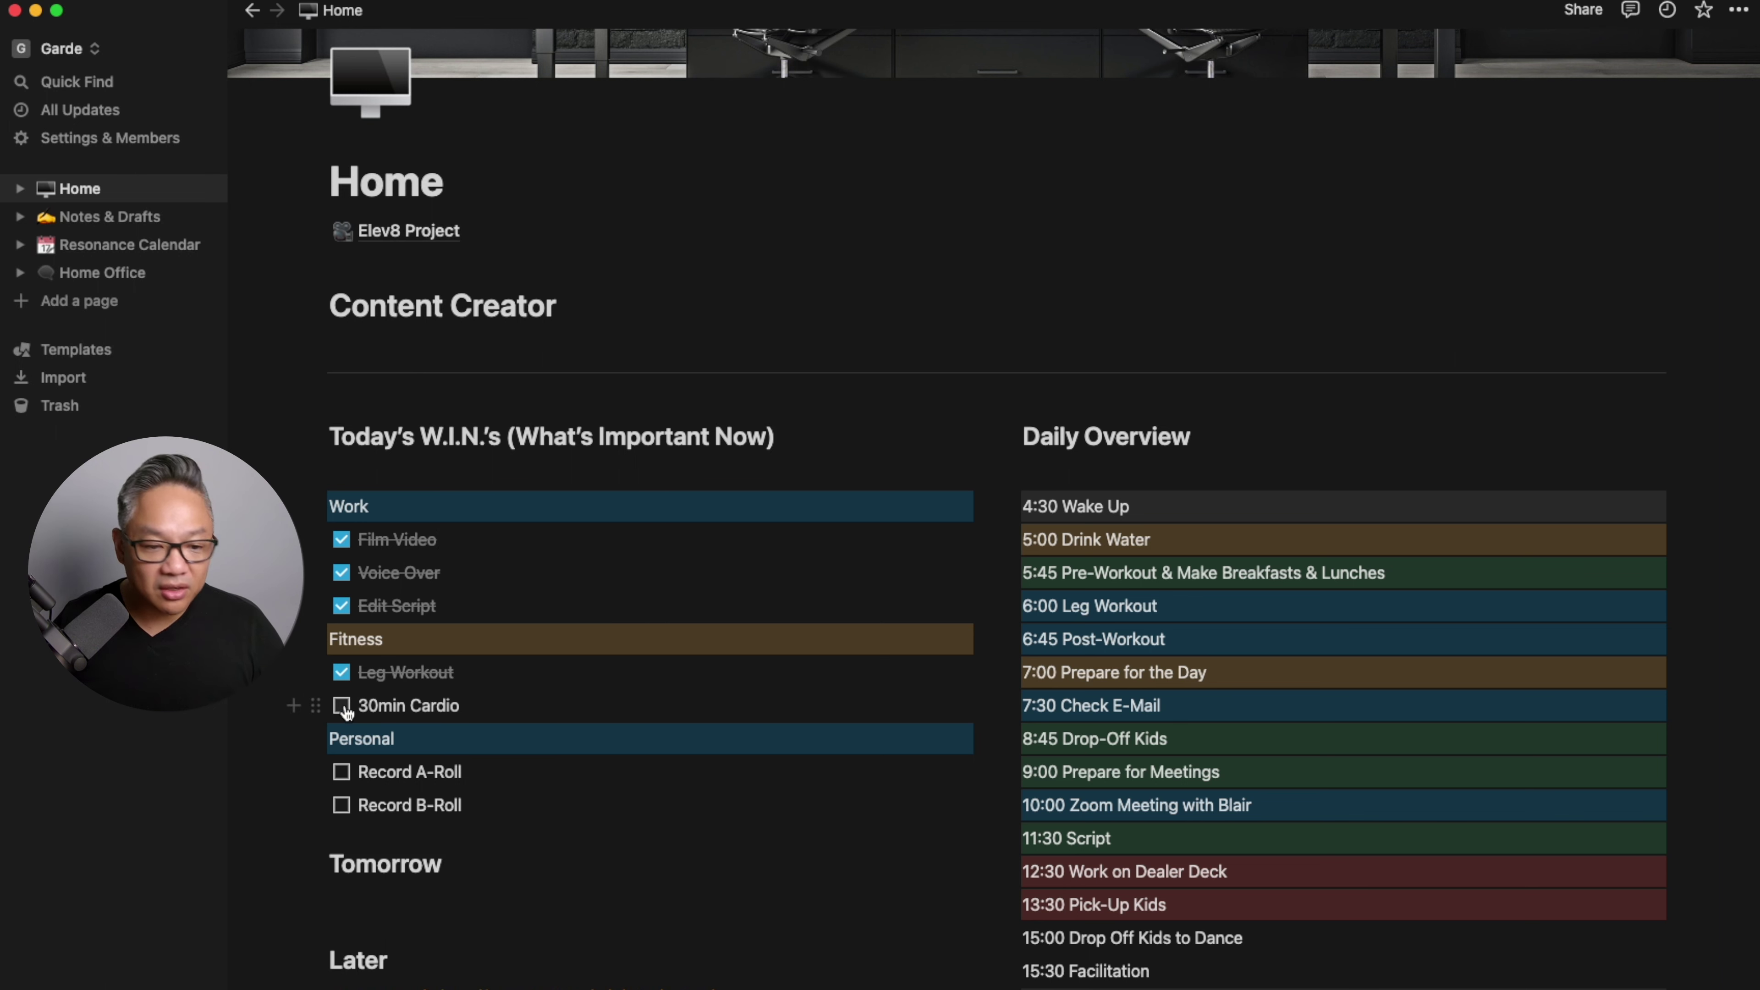
left_click(342, 706)
left_click(343, 773)
left_click(343, 811)
left_click(344, 811)
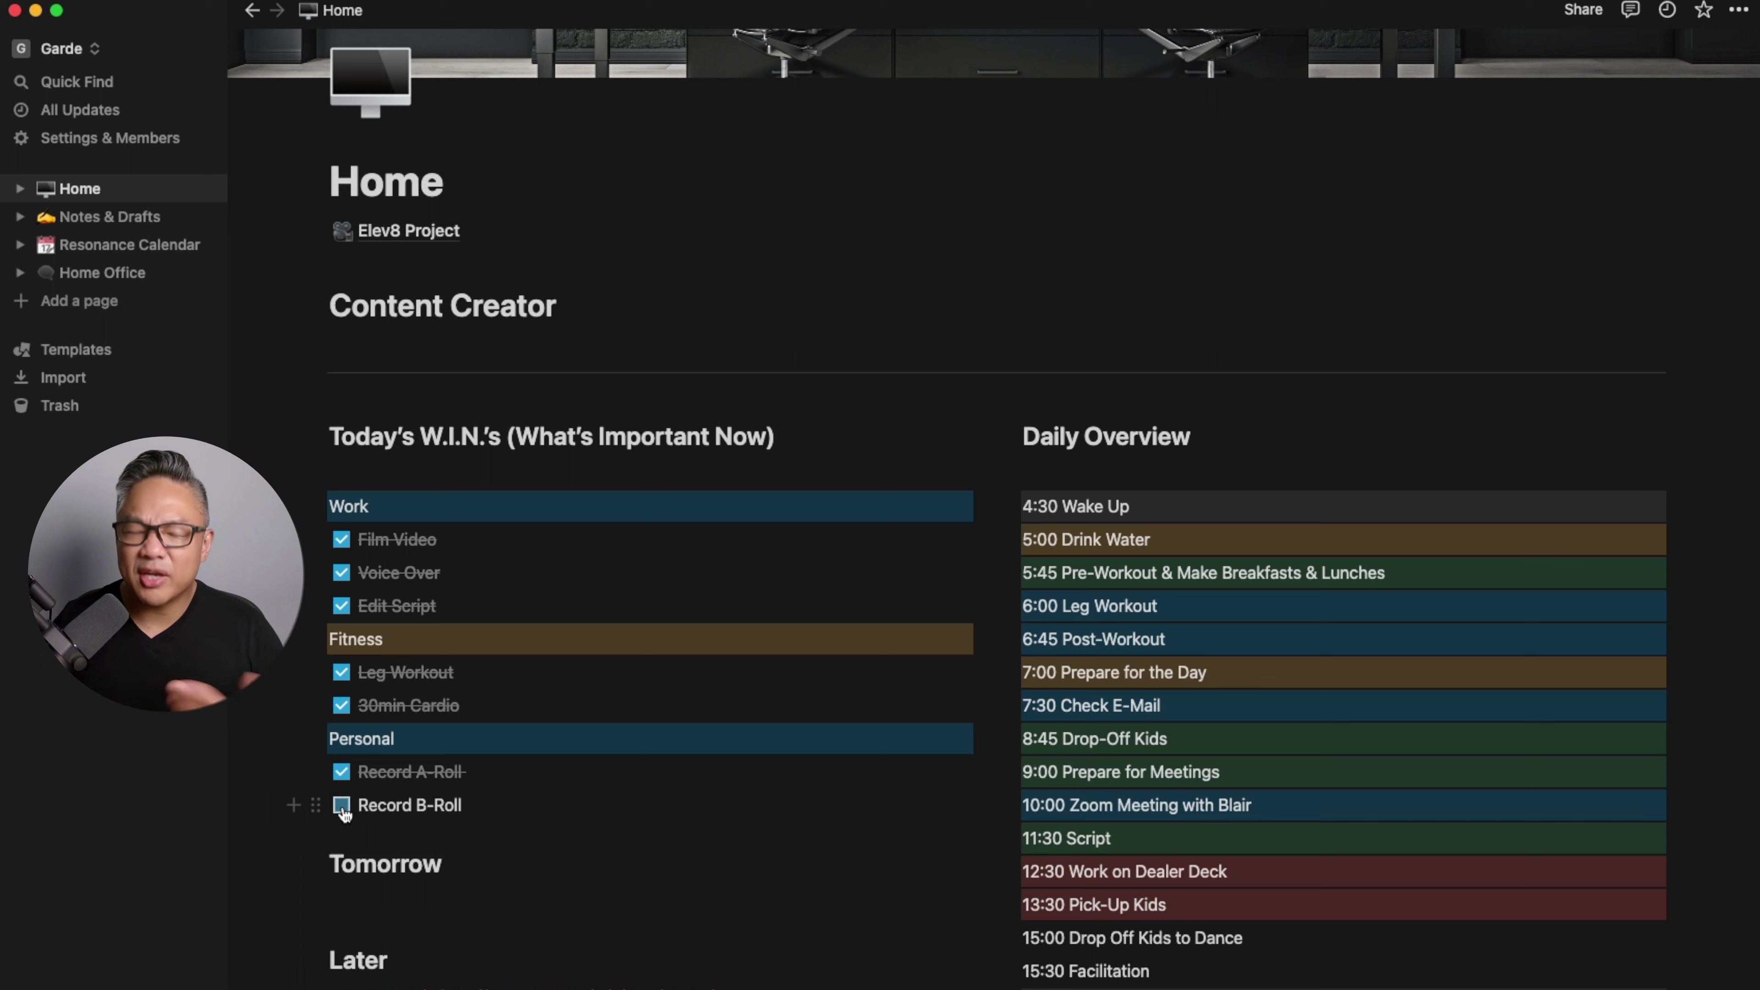
Try rescheduling the Record B-Roll to-do under Tomorrow and Later, and put it back at the end of Personal
left_click_drag(315, 805, 320, 863)
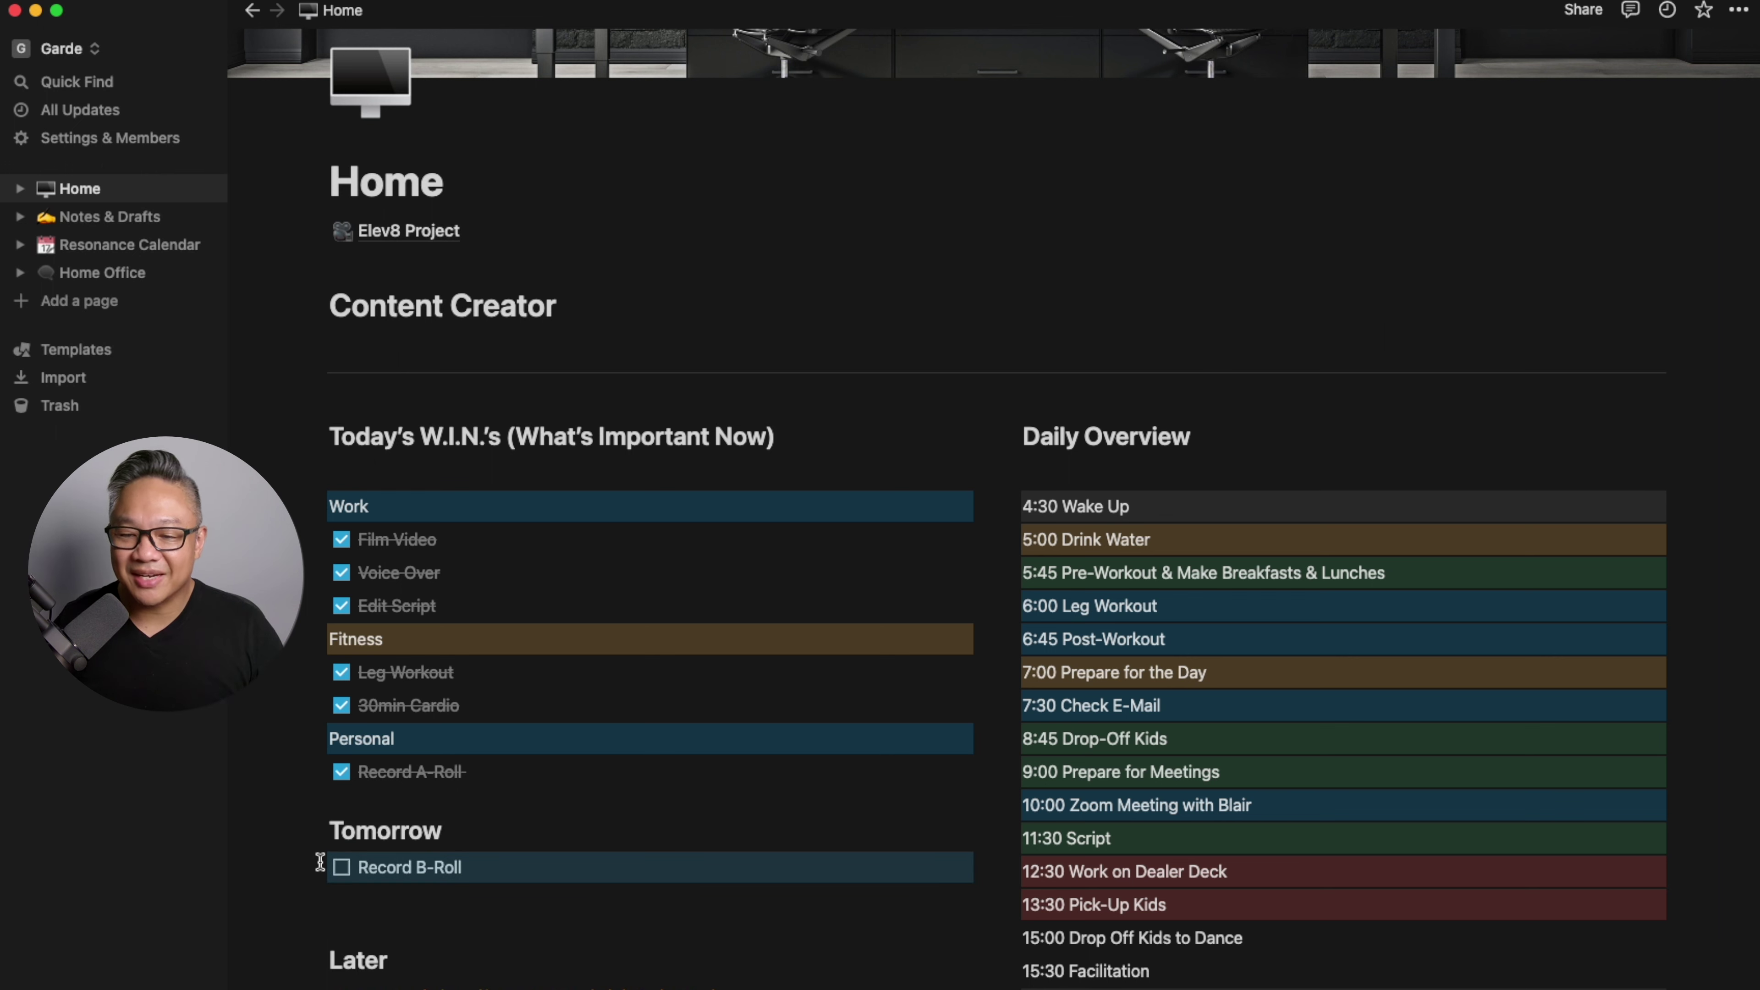
key("Escape")
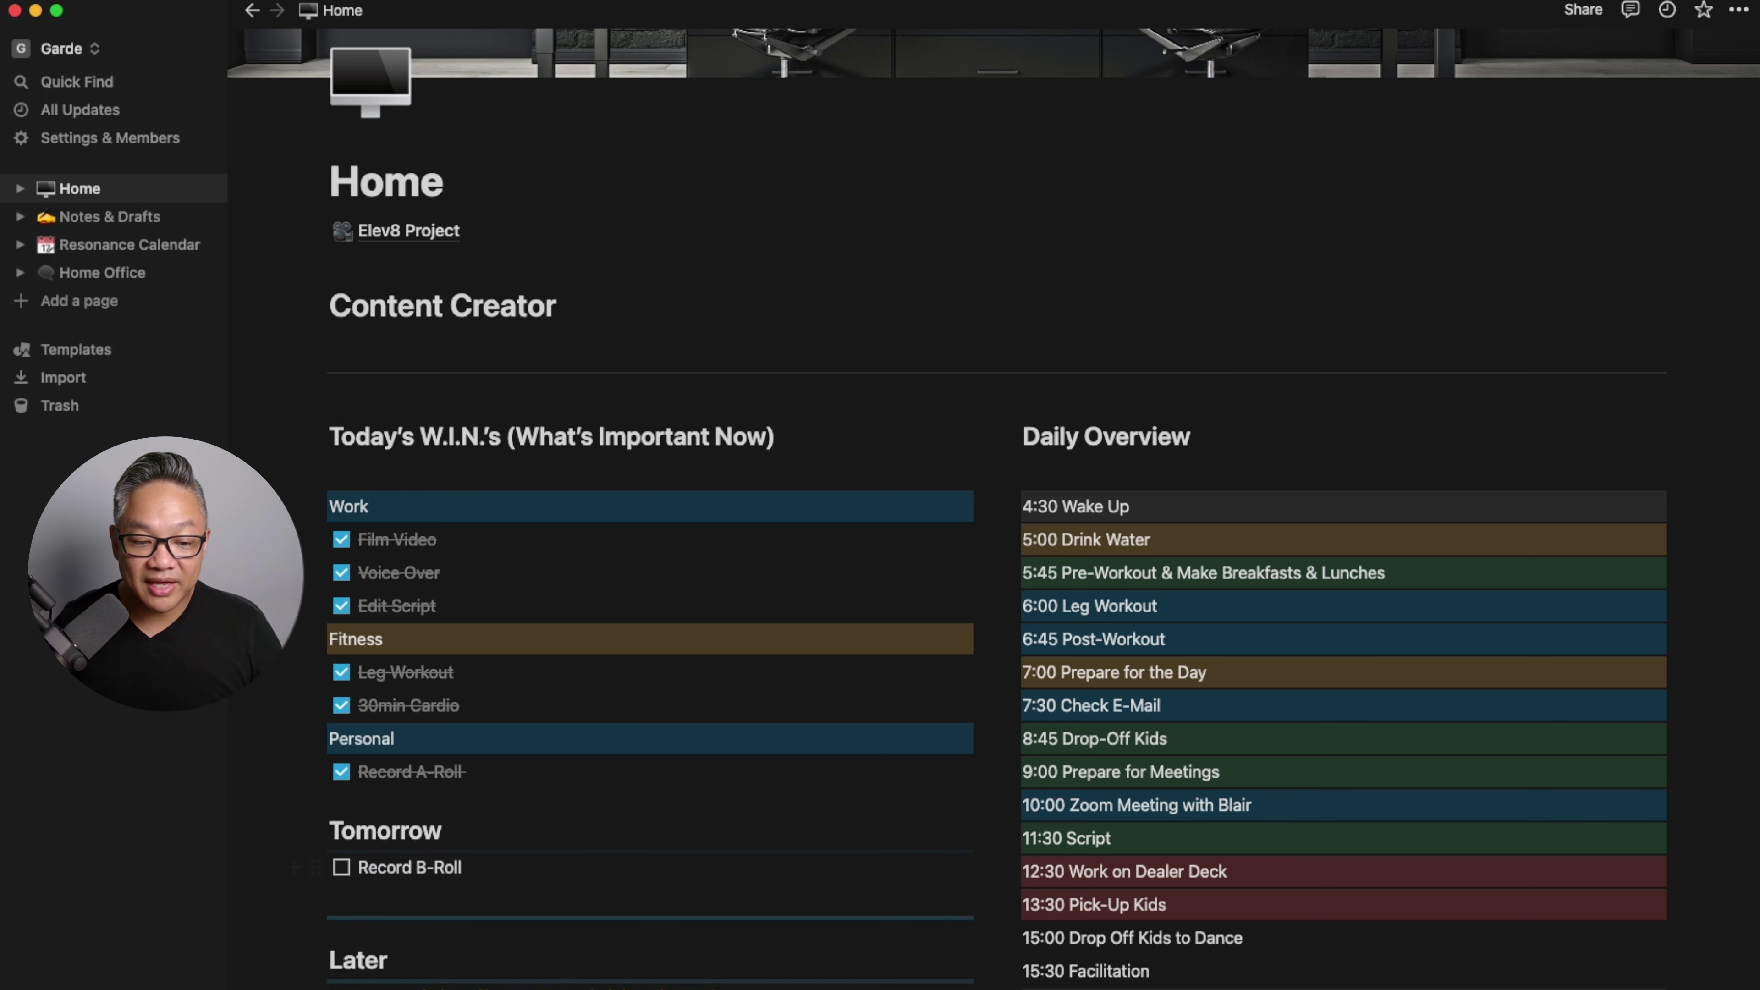
key("super+shift+Down")
key("super+shift+Down")
key("super+shift+Down")
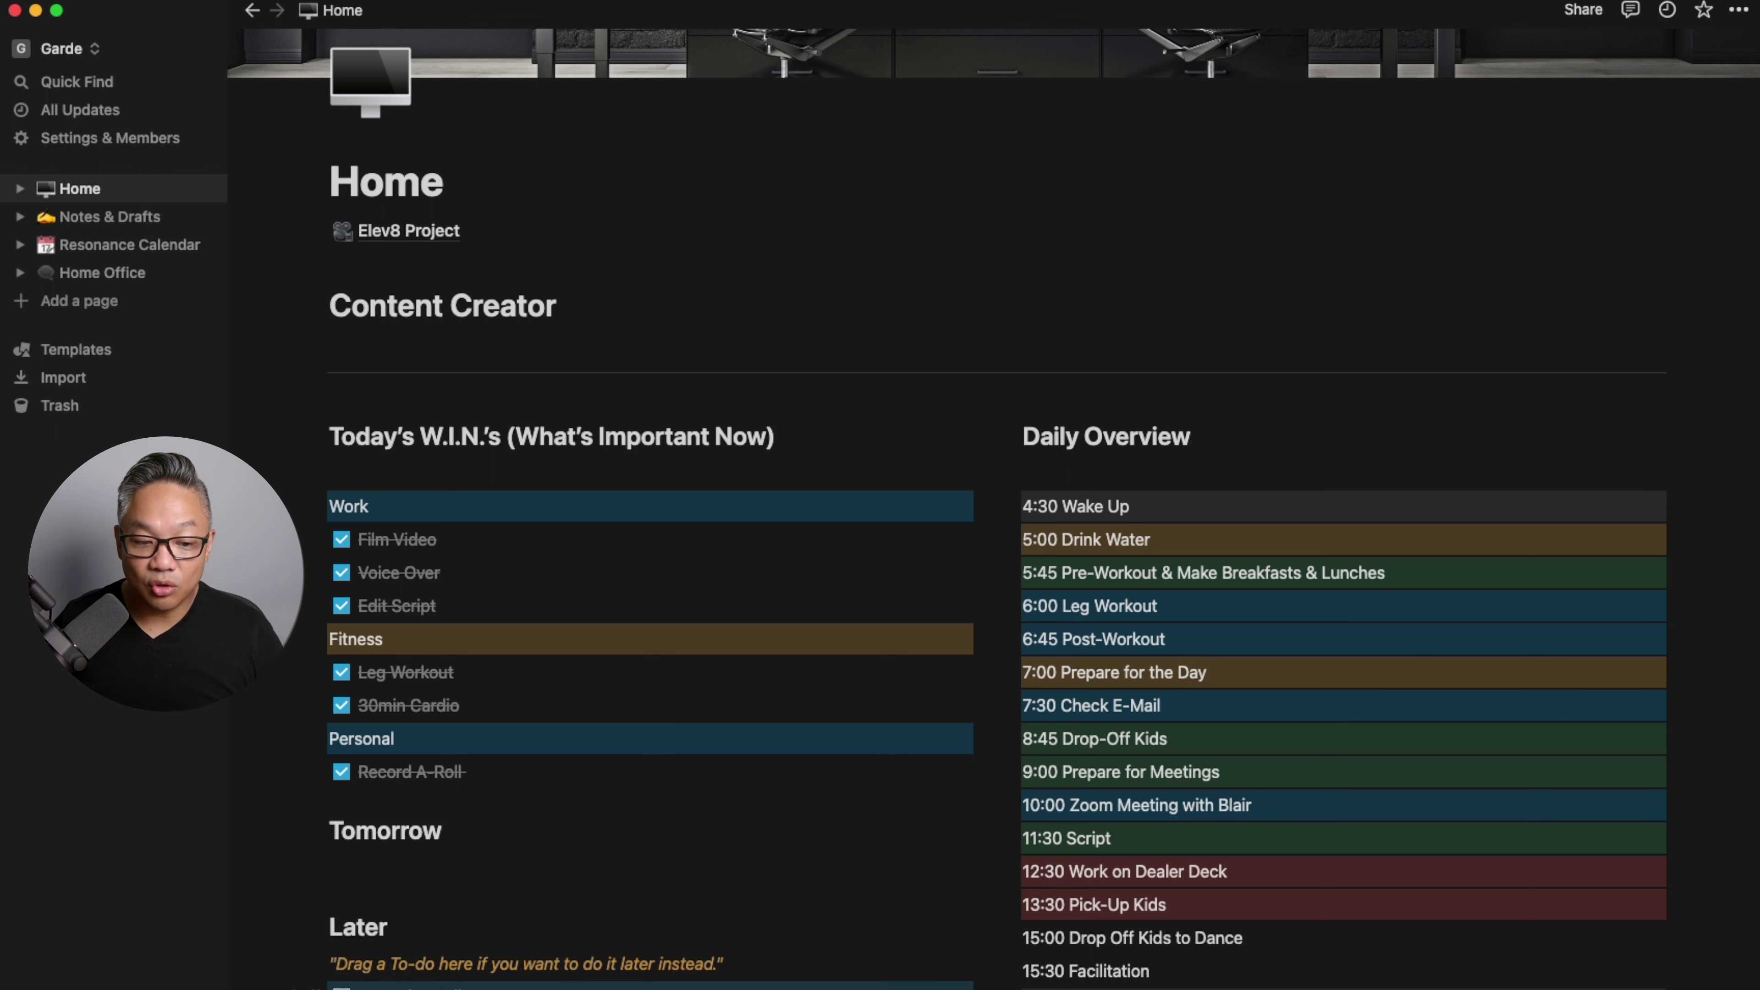
left_click_drag(321, 974, 330, 840)
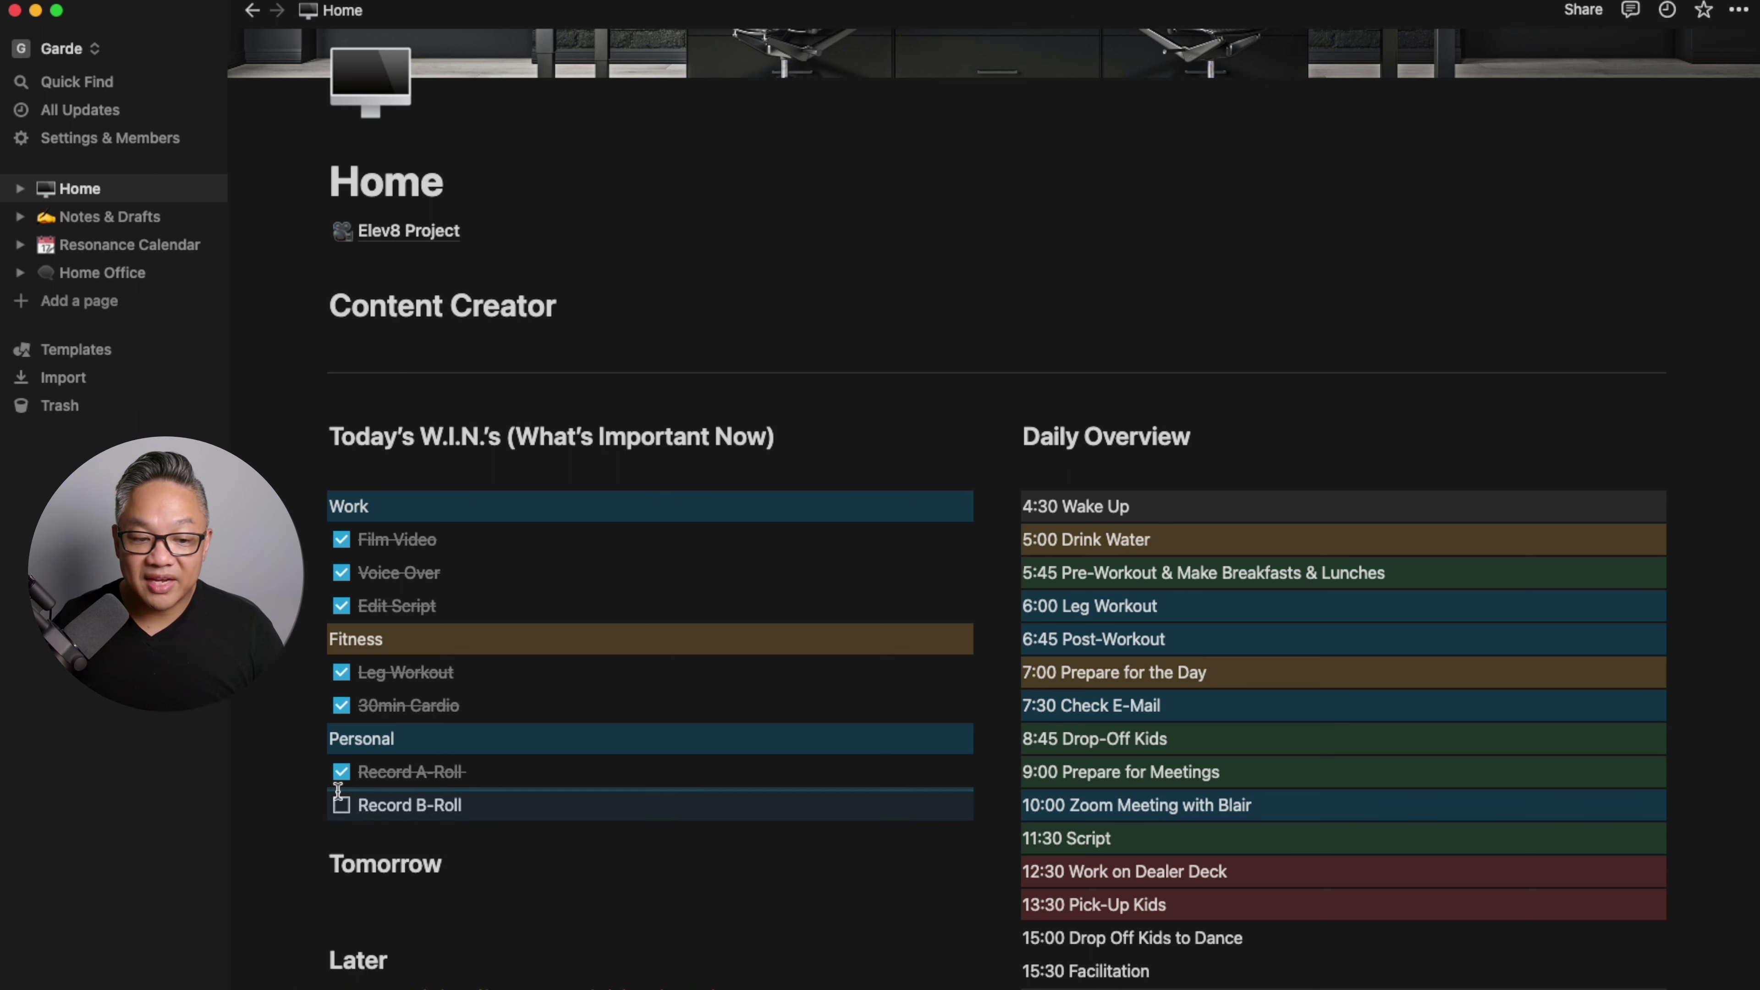
left_click(455, 841)
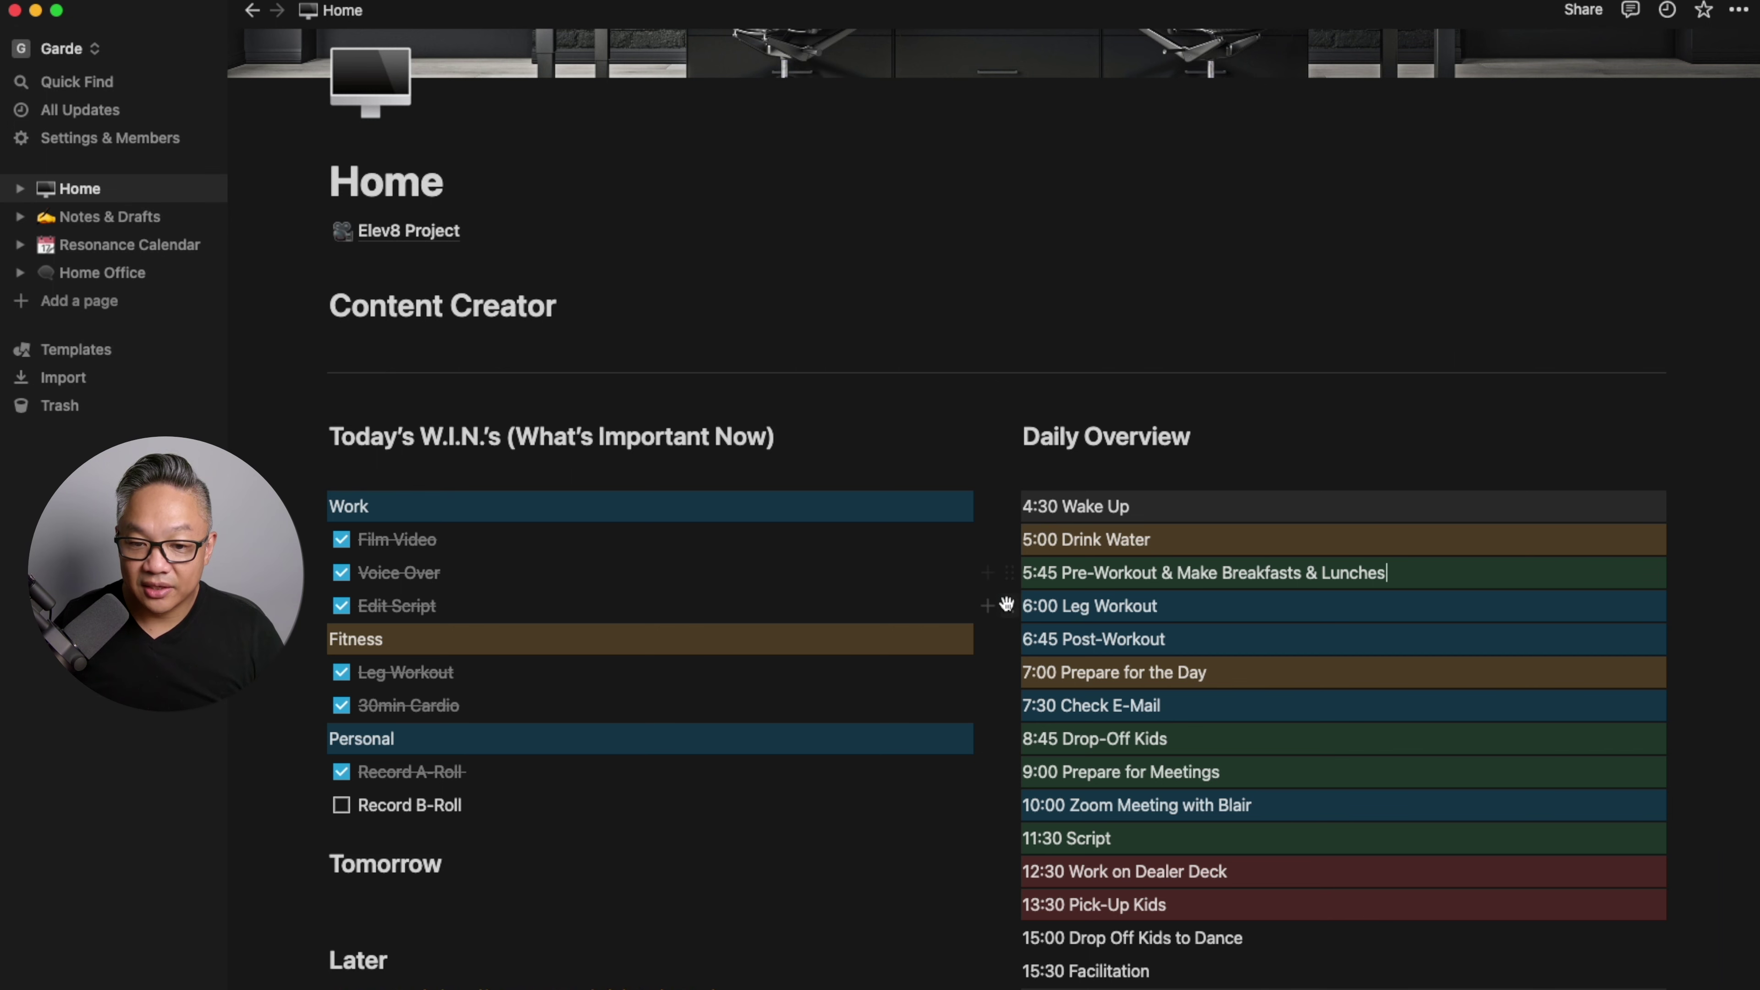
left_click(987, 605)
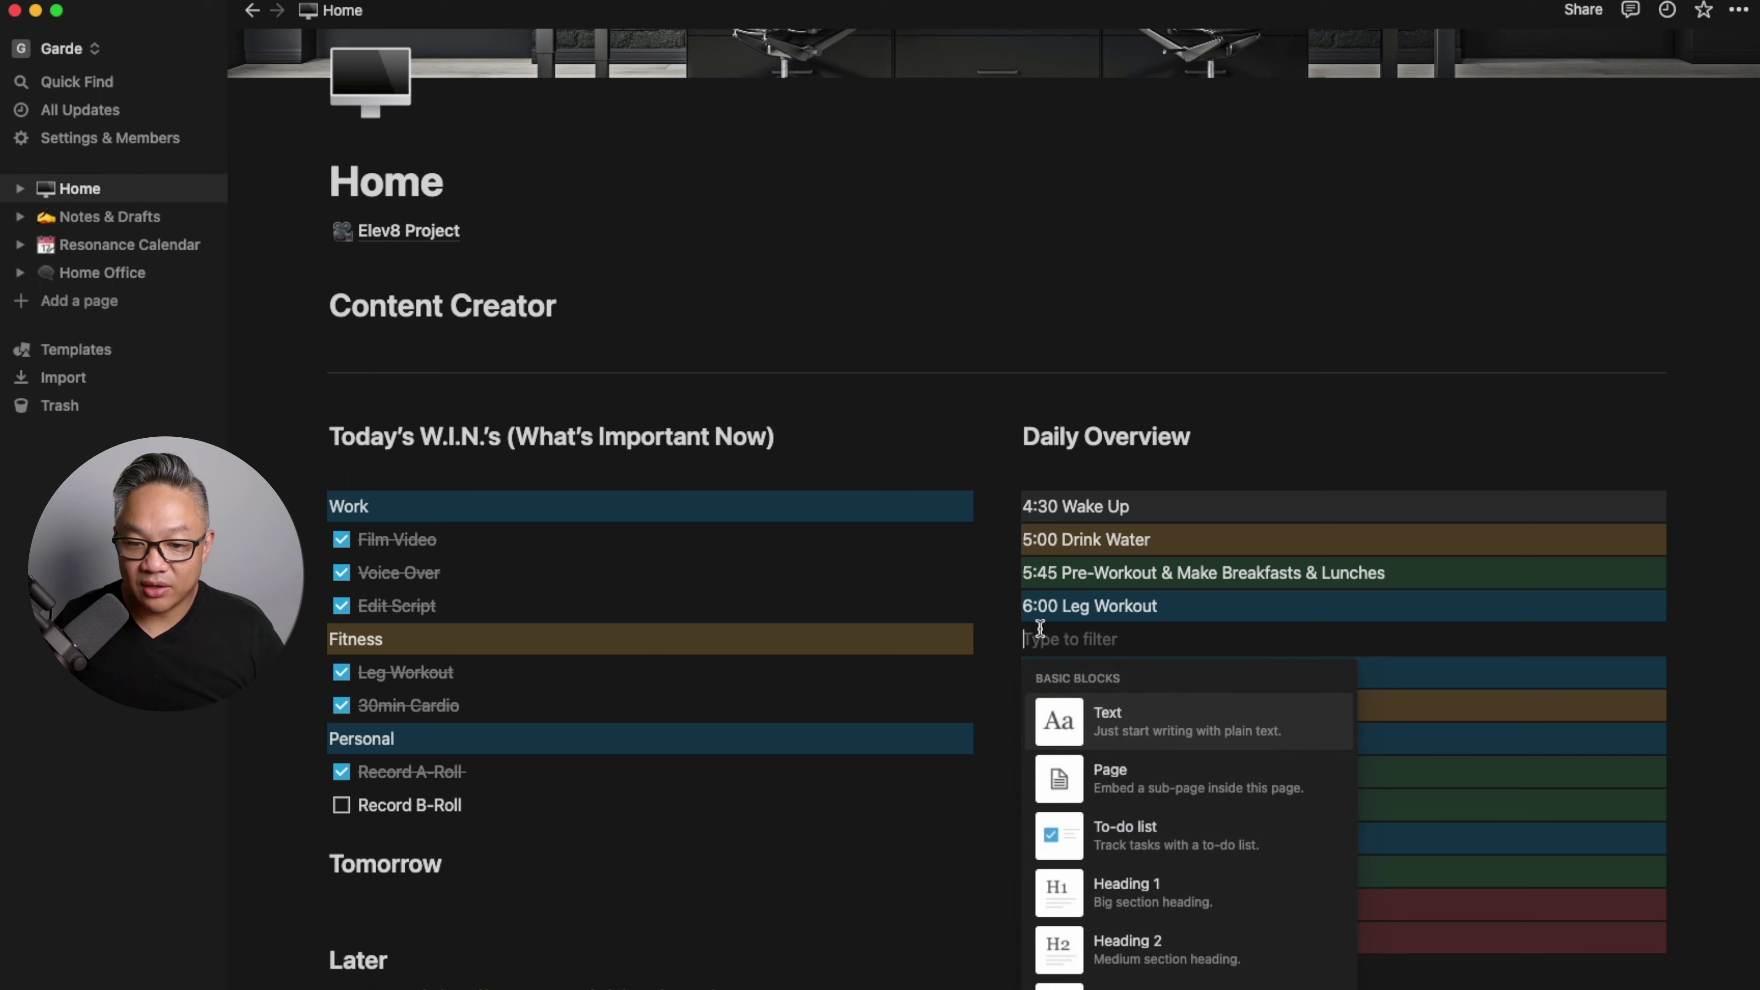
left_click(1131, 728)
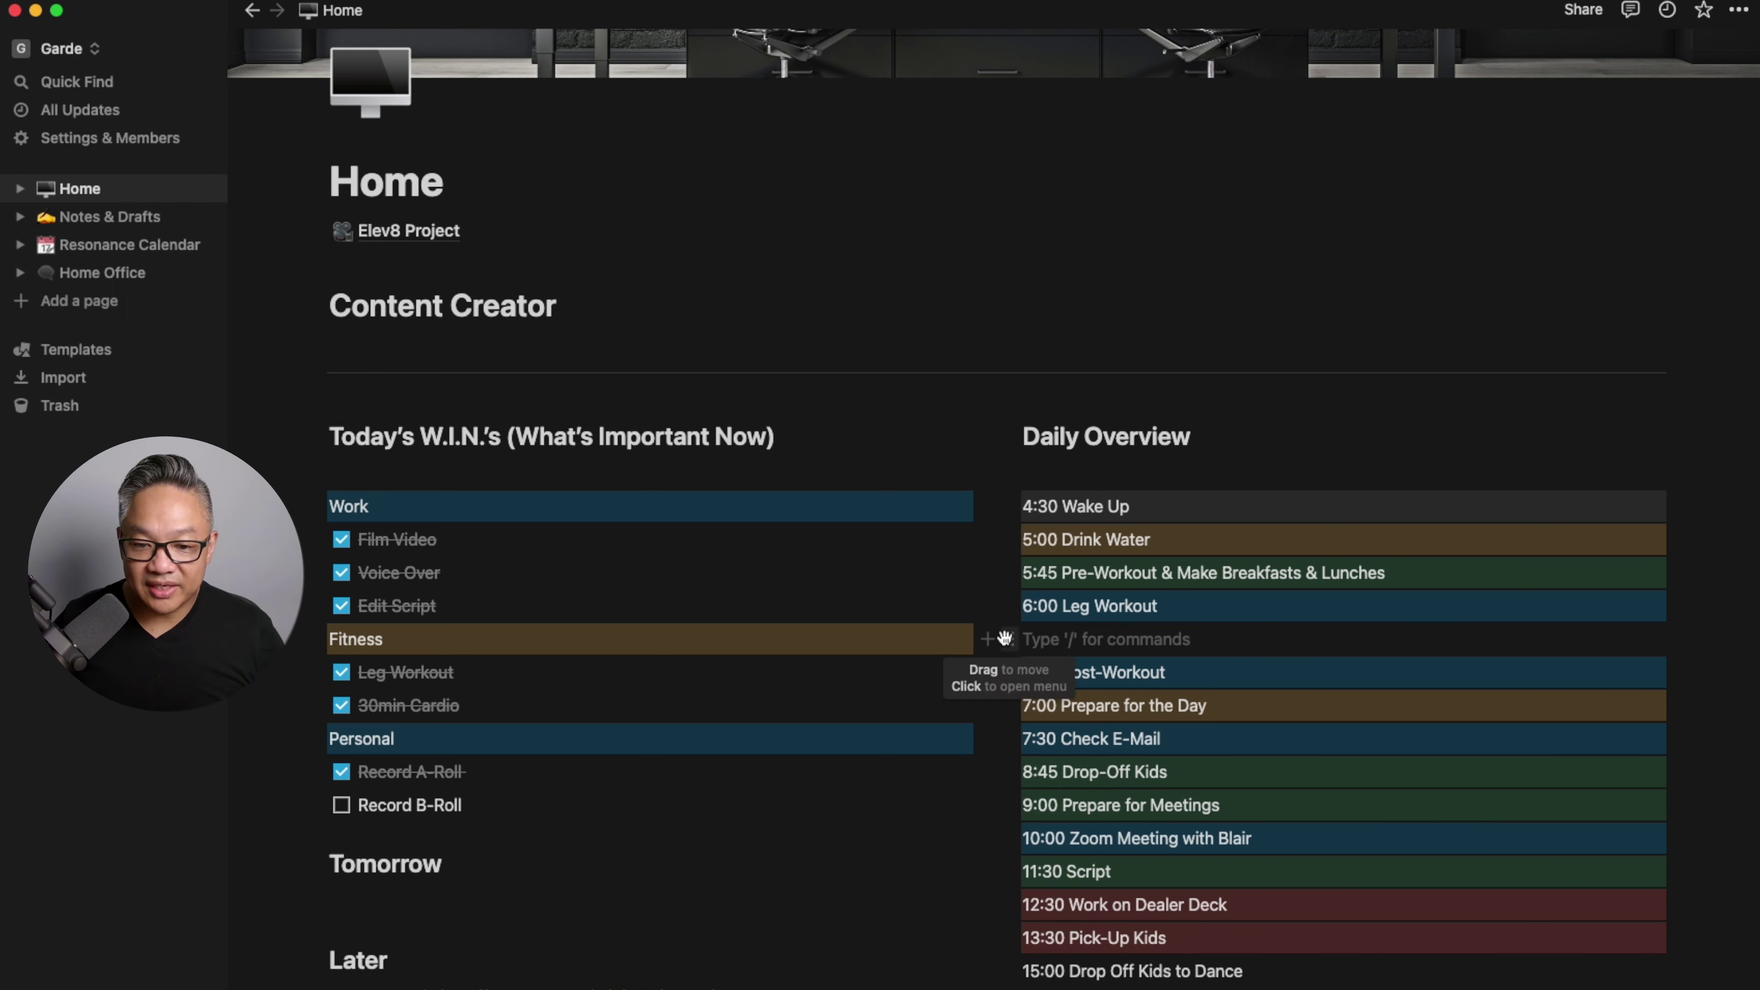
left_click(1009, 639)
left_click(853, 531)
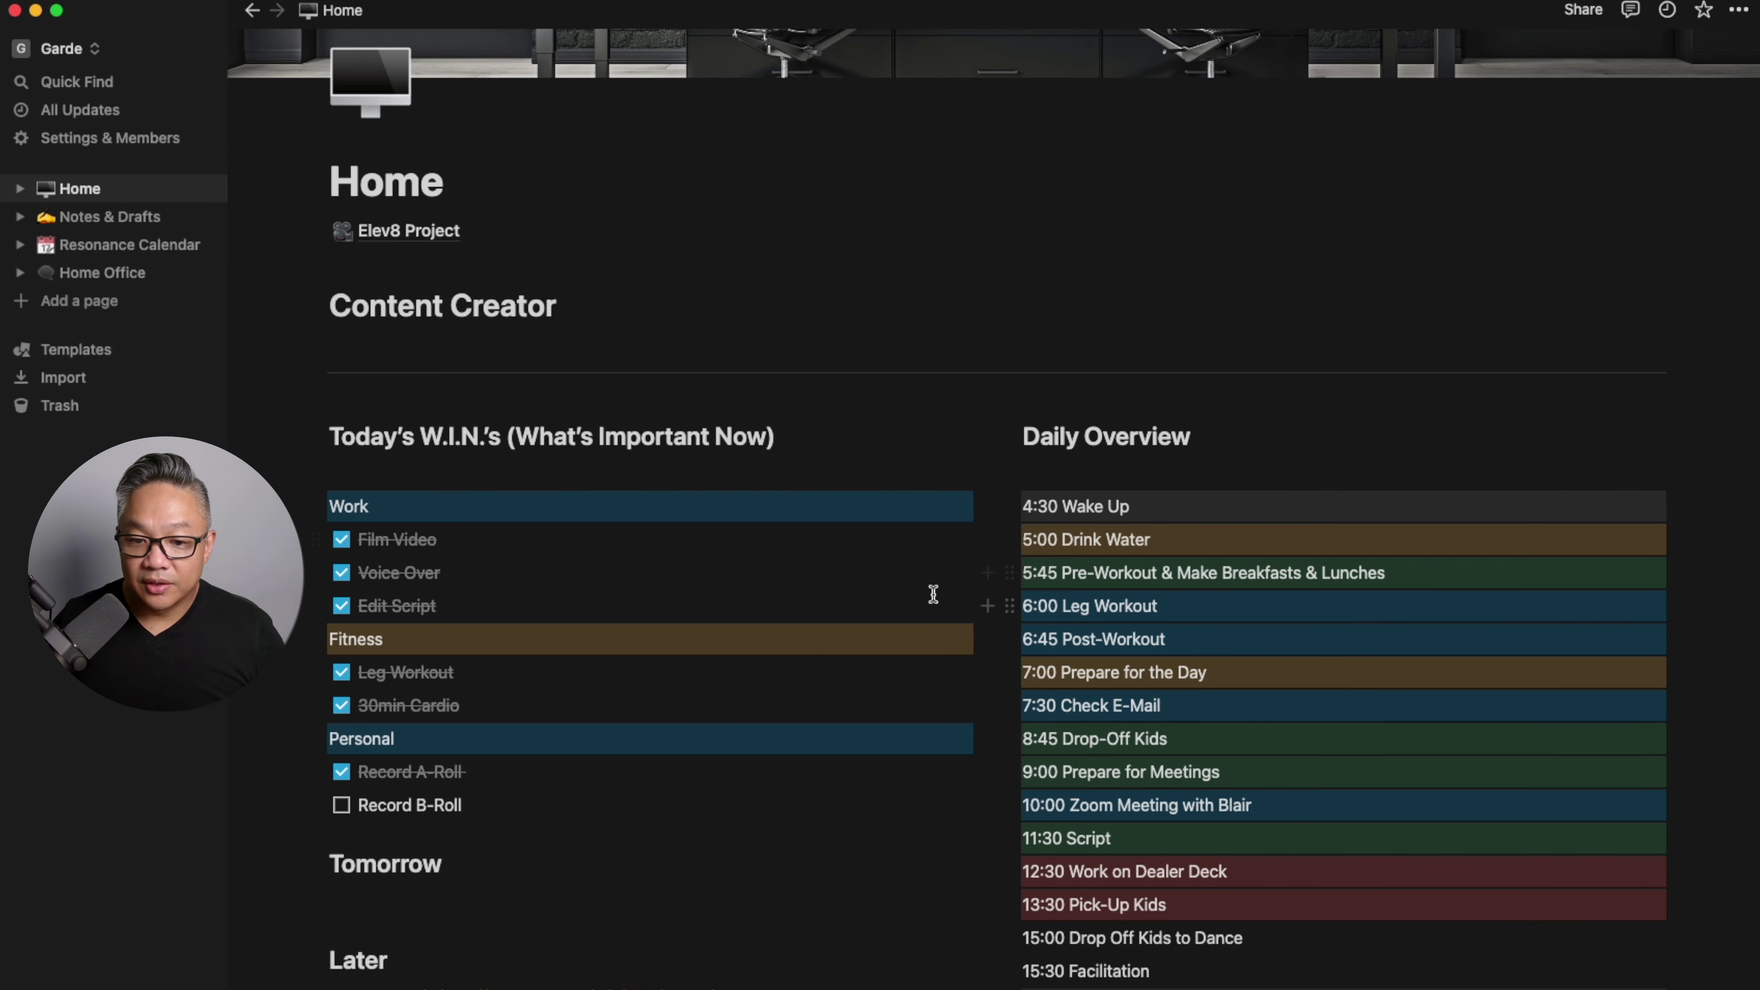
Duplicate the 6:00 Leg Workout entry in the Daily Overview and set the copy's time to 6:30
left_click(1010, 607)
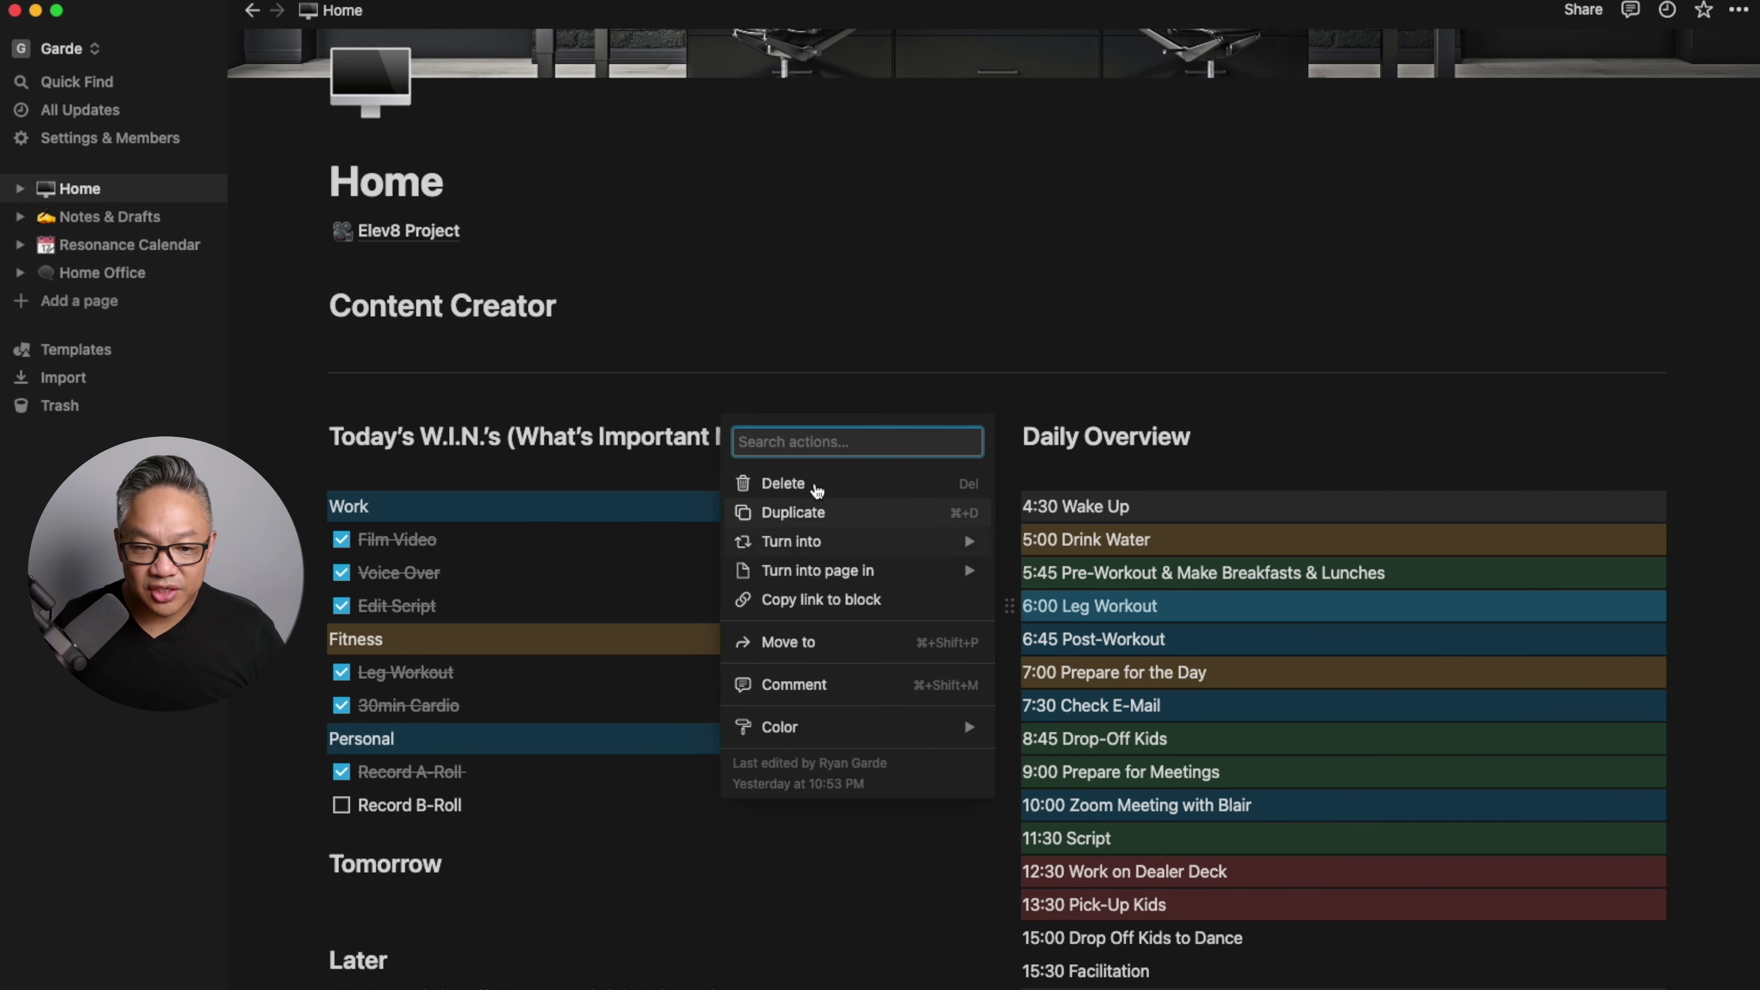
left_click(814, 513)
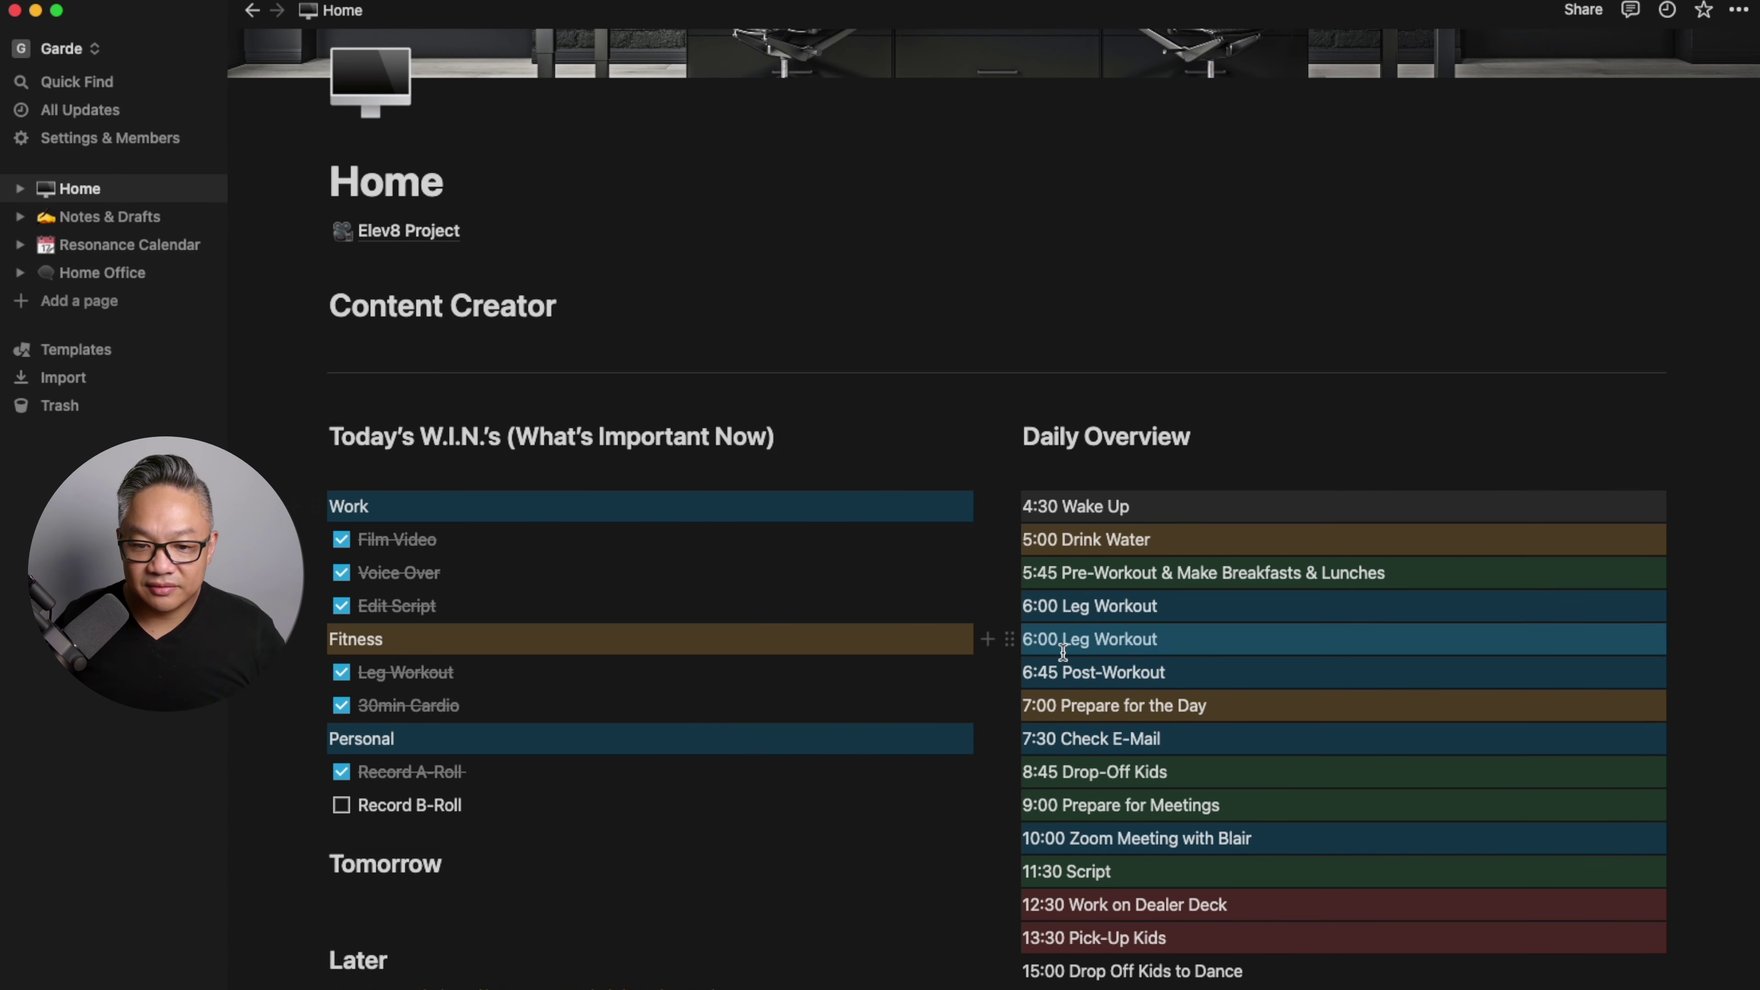
left_click(1060, 638)
key("BackSpace")
key("BackSpace")
key("BackSpace")
type("30")
Replace the activity name in the 6:30 Daily Overview entry with "Cardio"
left_click(1173, 639)
key("BackSpace")
key("BackSpace")
key("BackSpace")
key("BackSpace")
key("BackSpace")
key("BackSpace")
key("BackSpace")
key("BackSpace")
key("BackSpace")
key("BackSpace")
key("BackSpace")
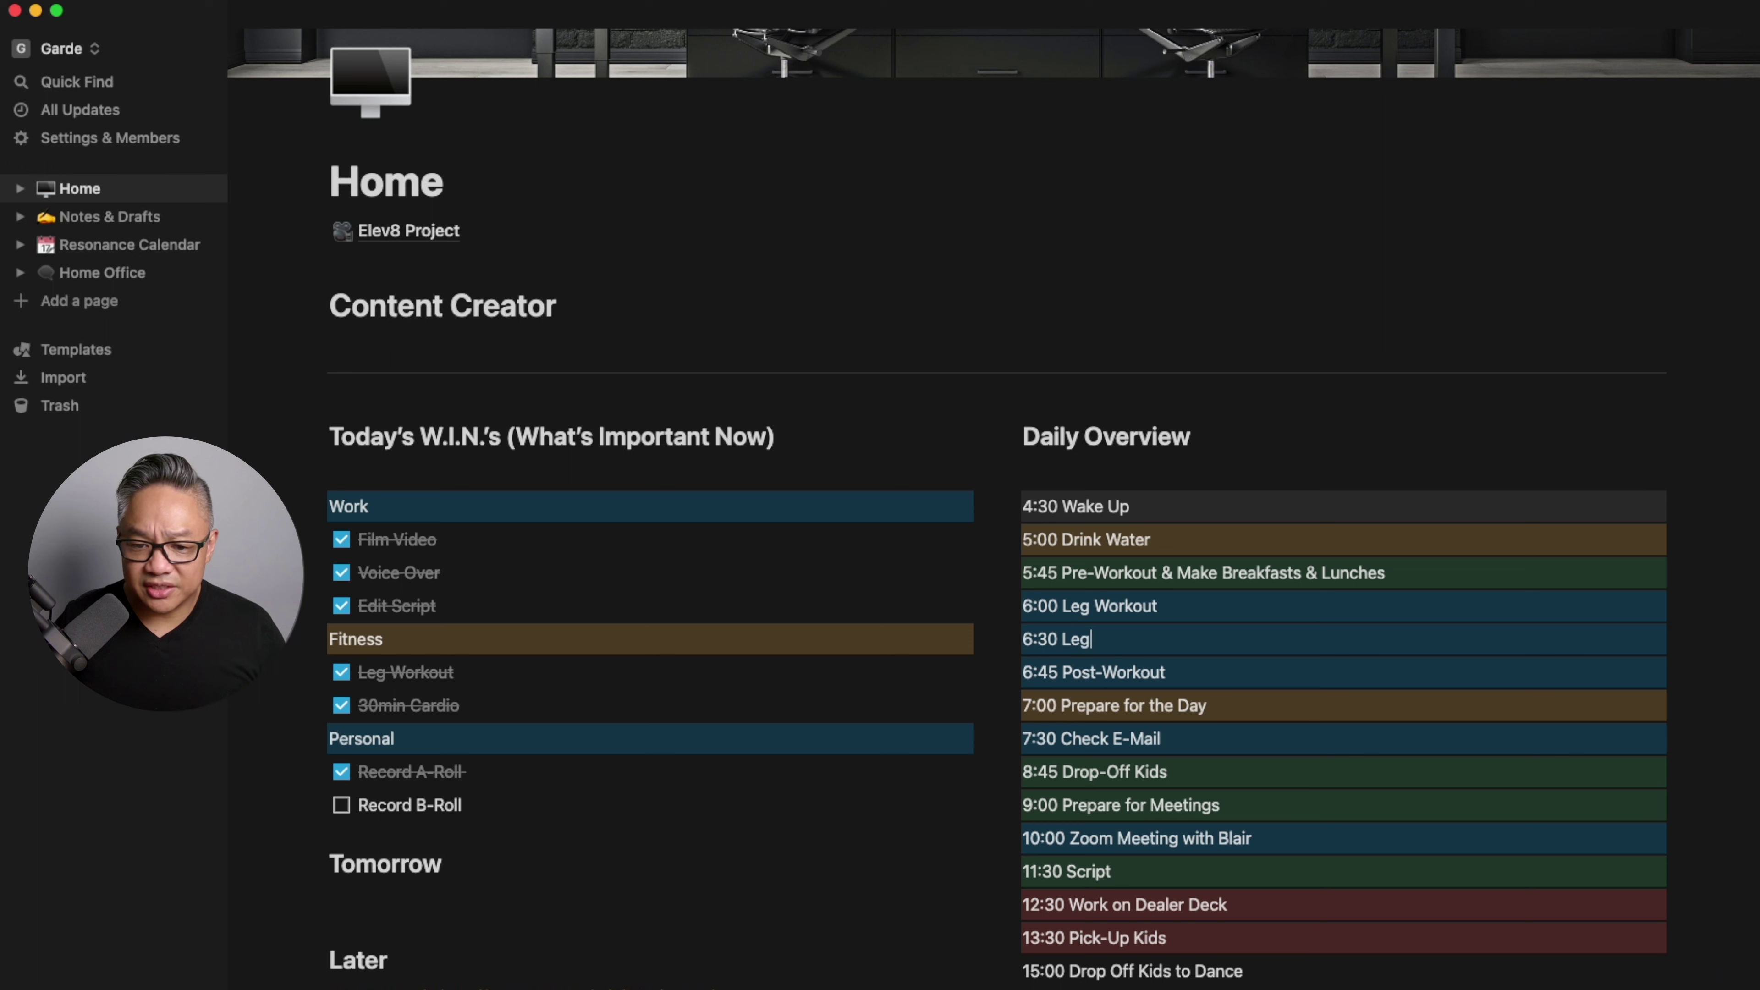
type("Cardi")
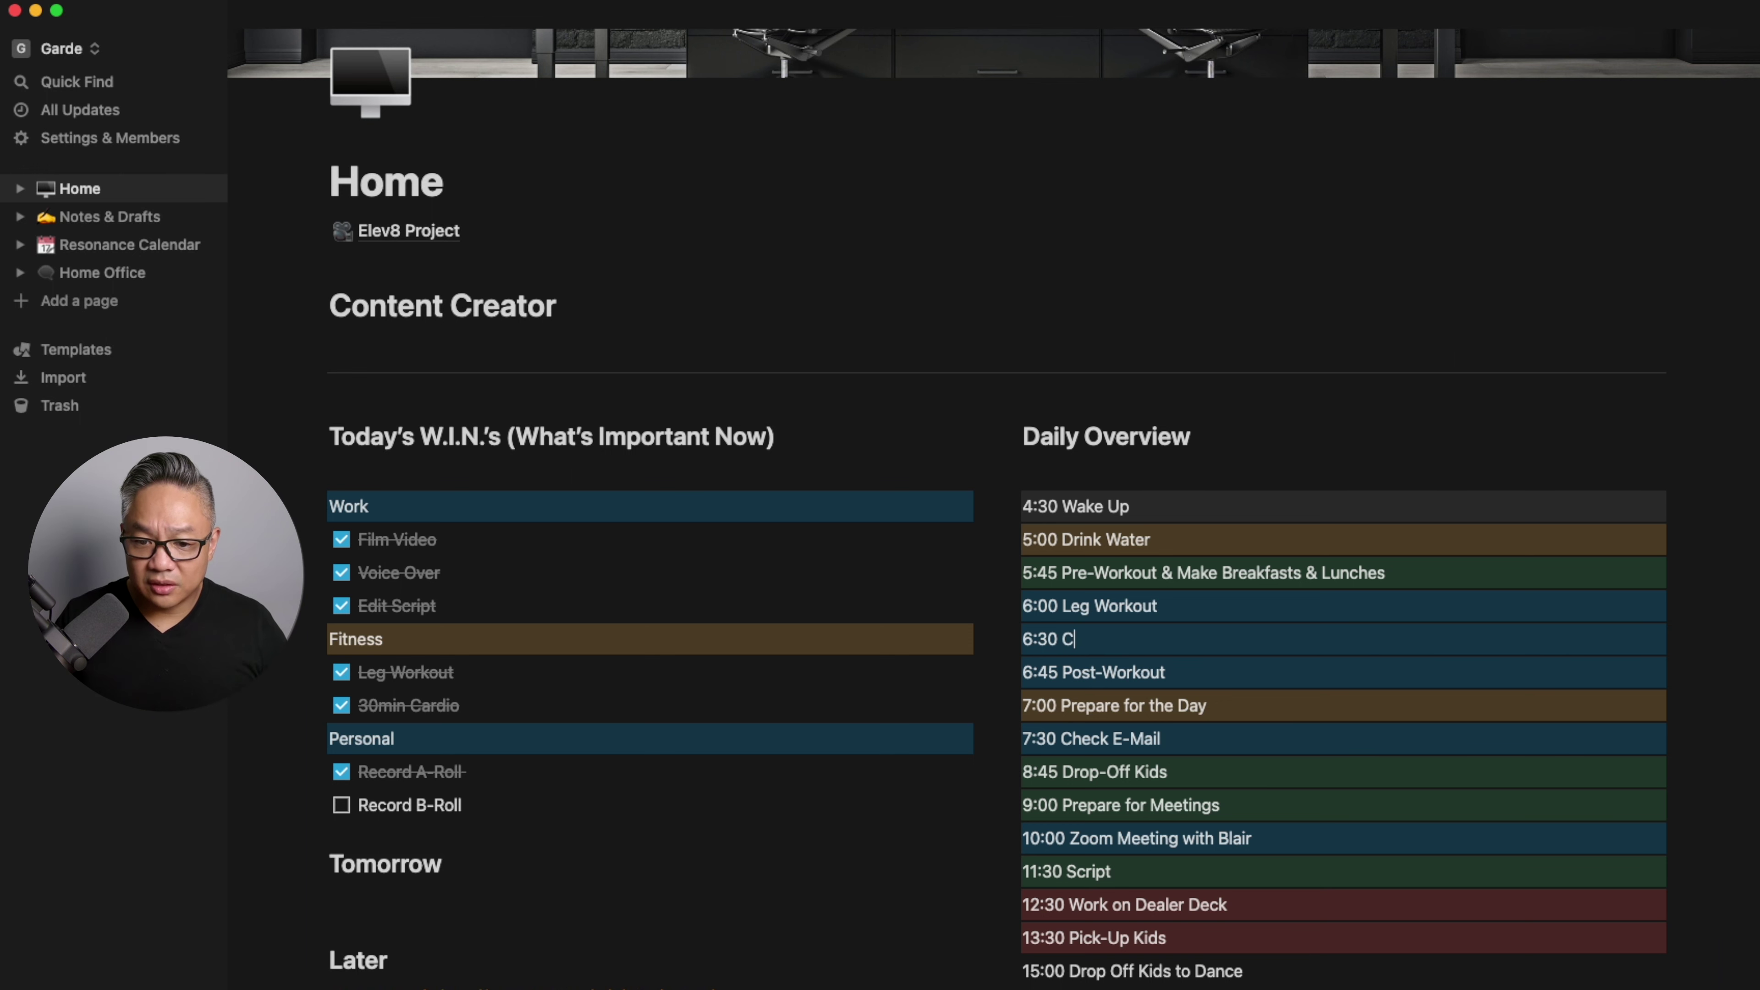
key("BackSpace")
key("BackSpace")
type("dio")
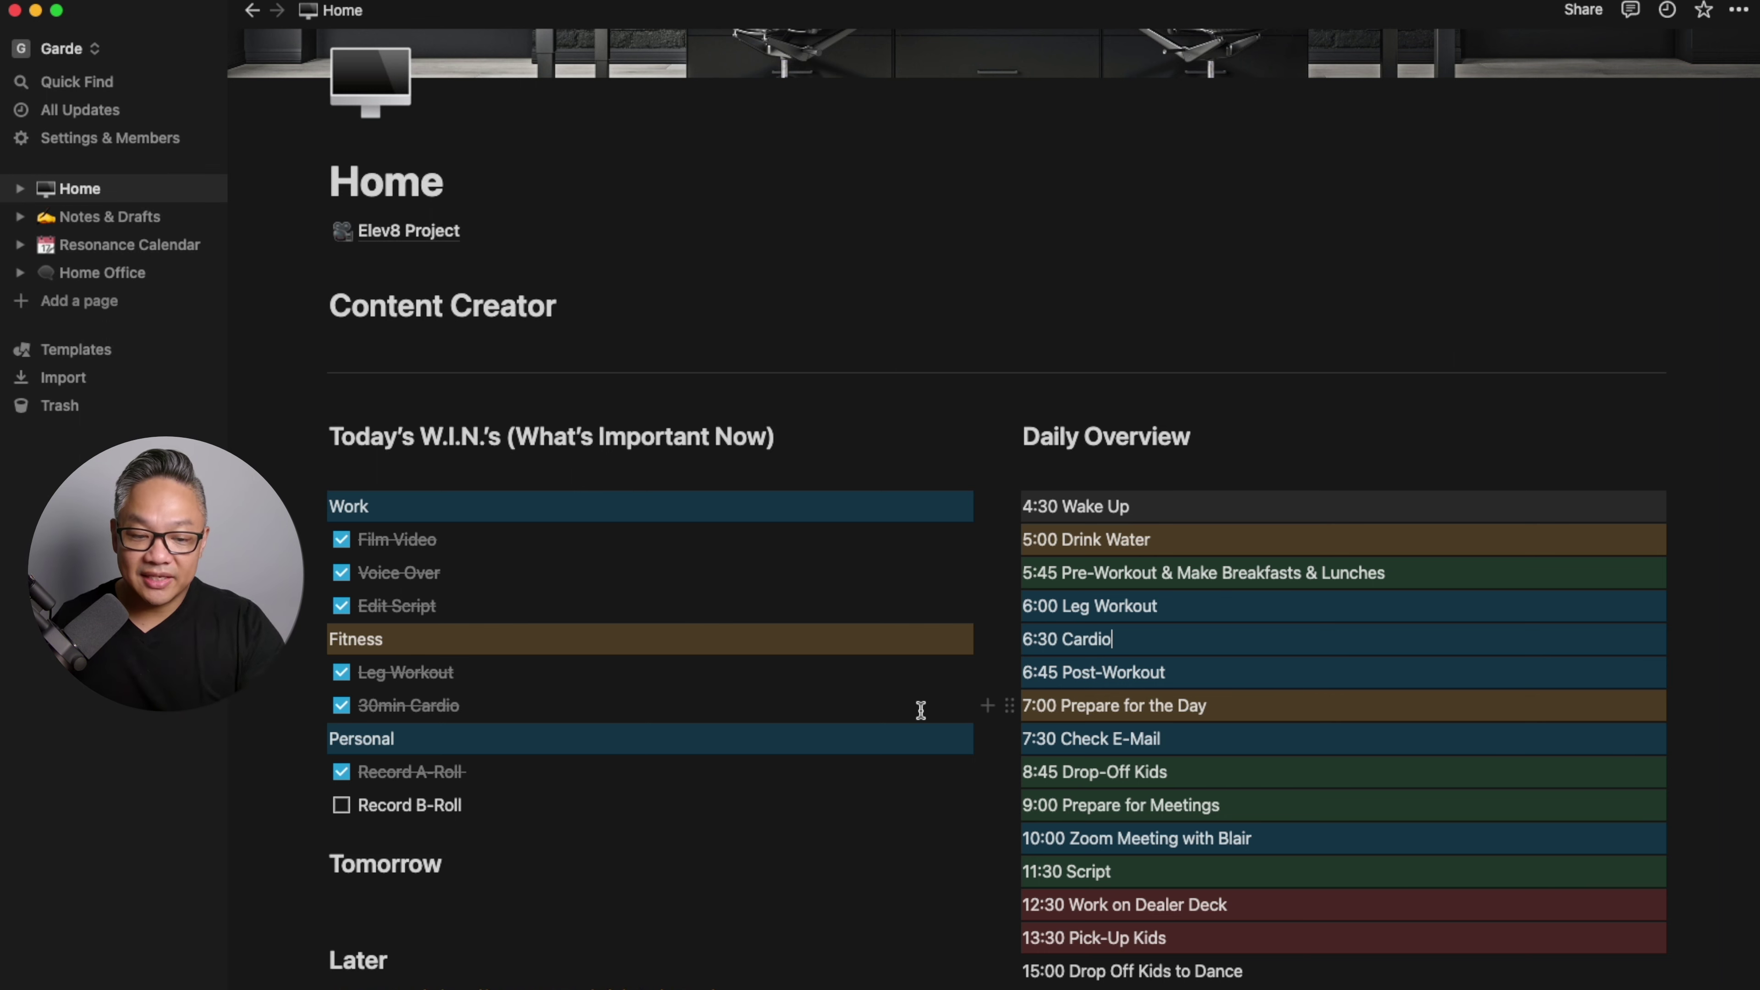
Open the Elev8 Project page from Home and go into its Ideas subpage
scroll(920, 710, "down", 2)
scroll(923, 712, "up", 3)
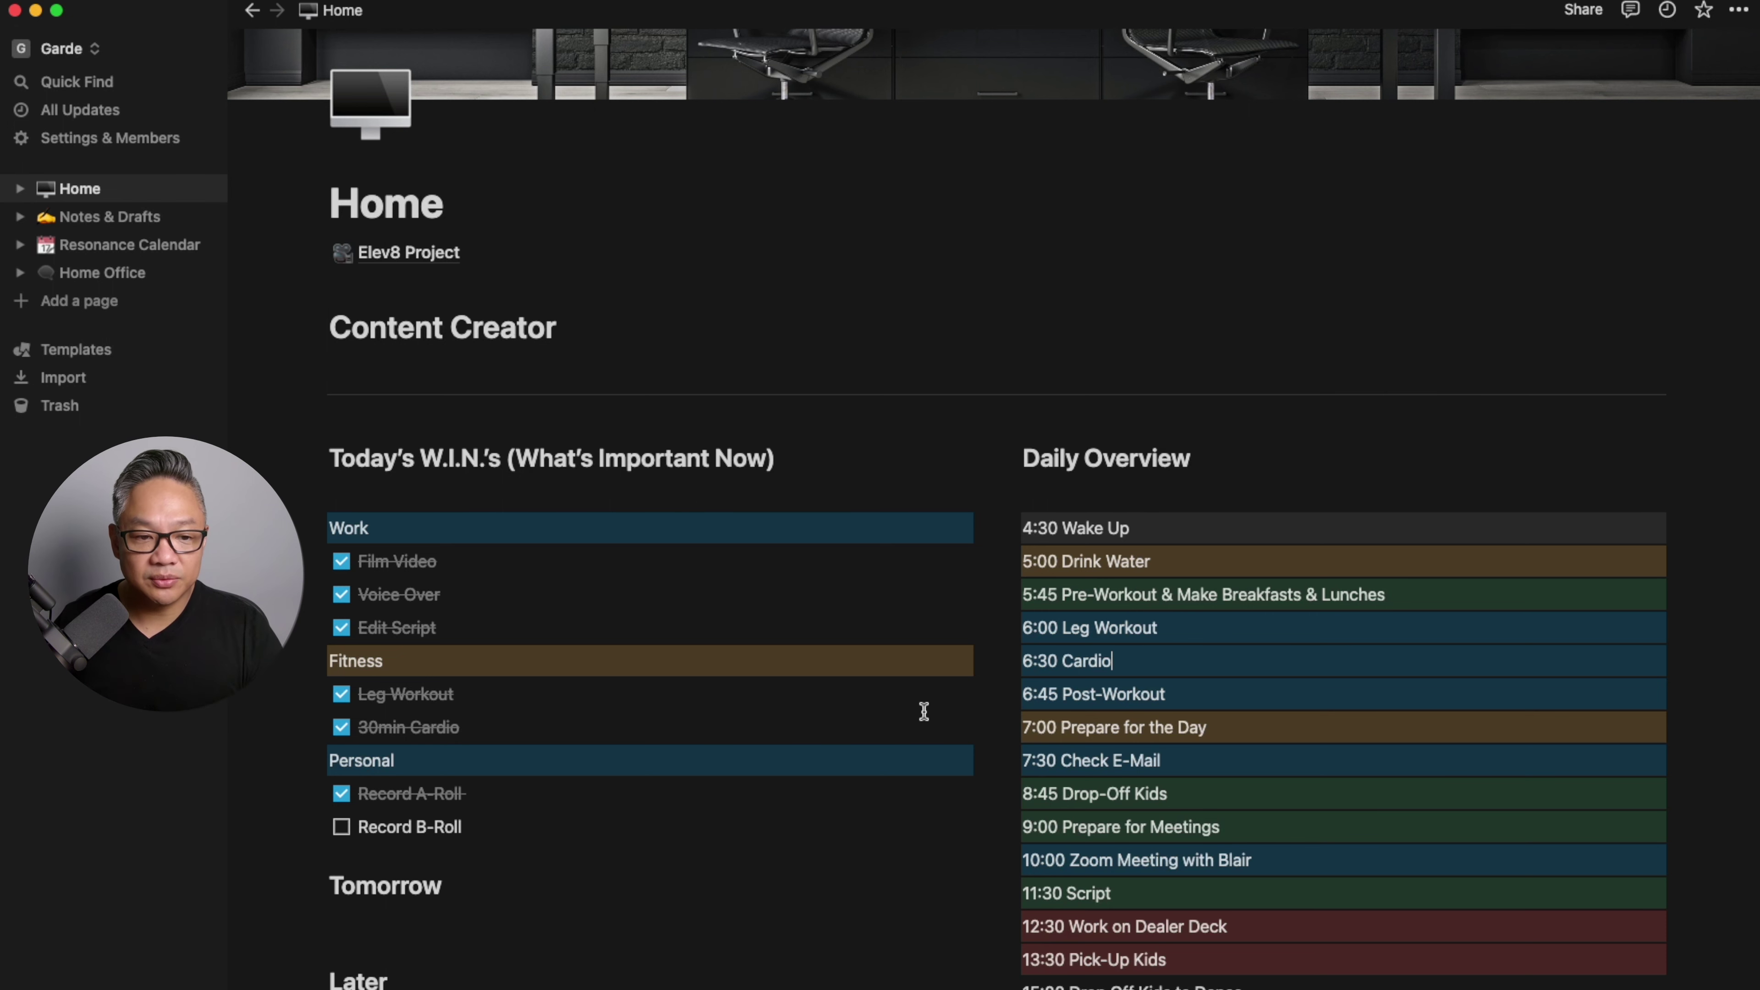
scroll(924, 710, "down", 2)
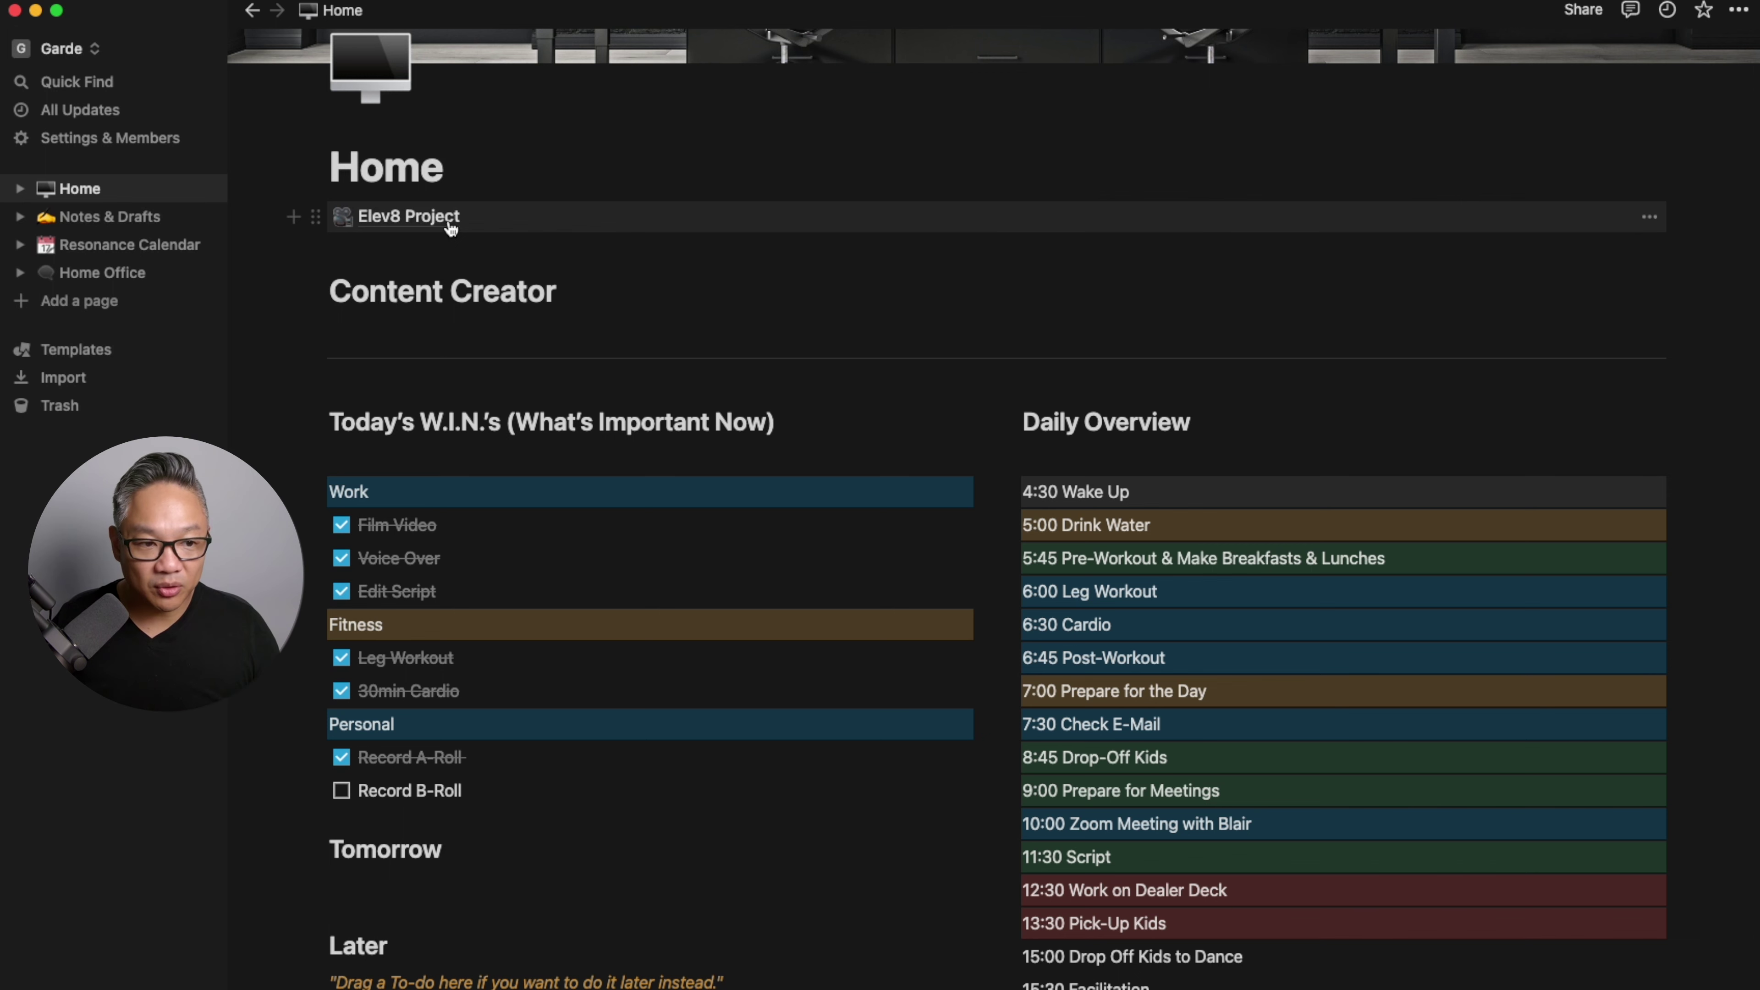
left_click(414, 219)
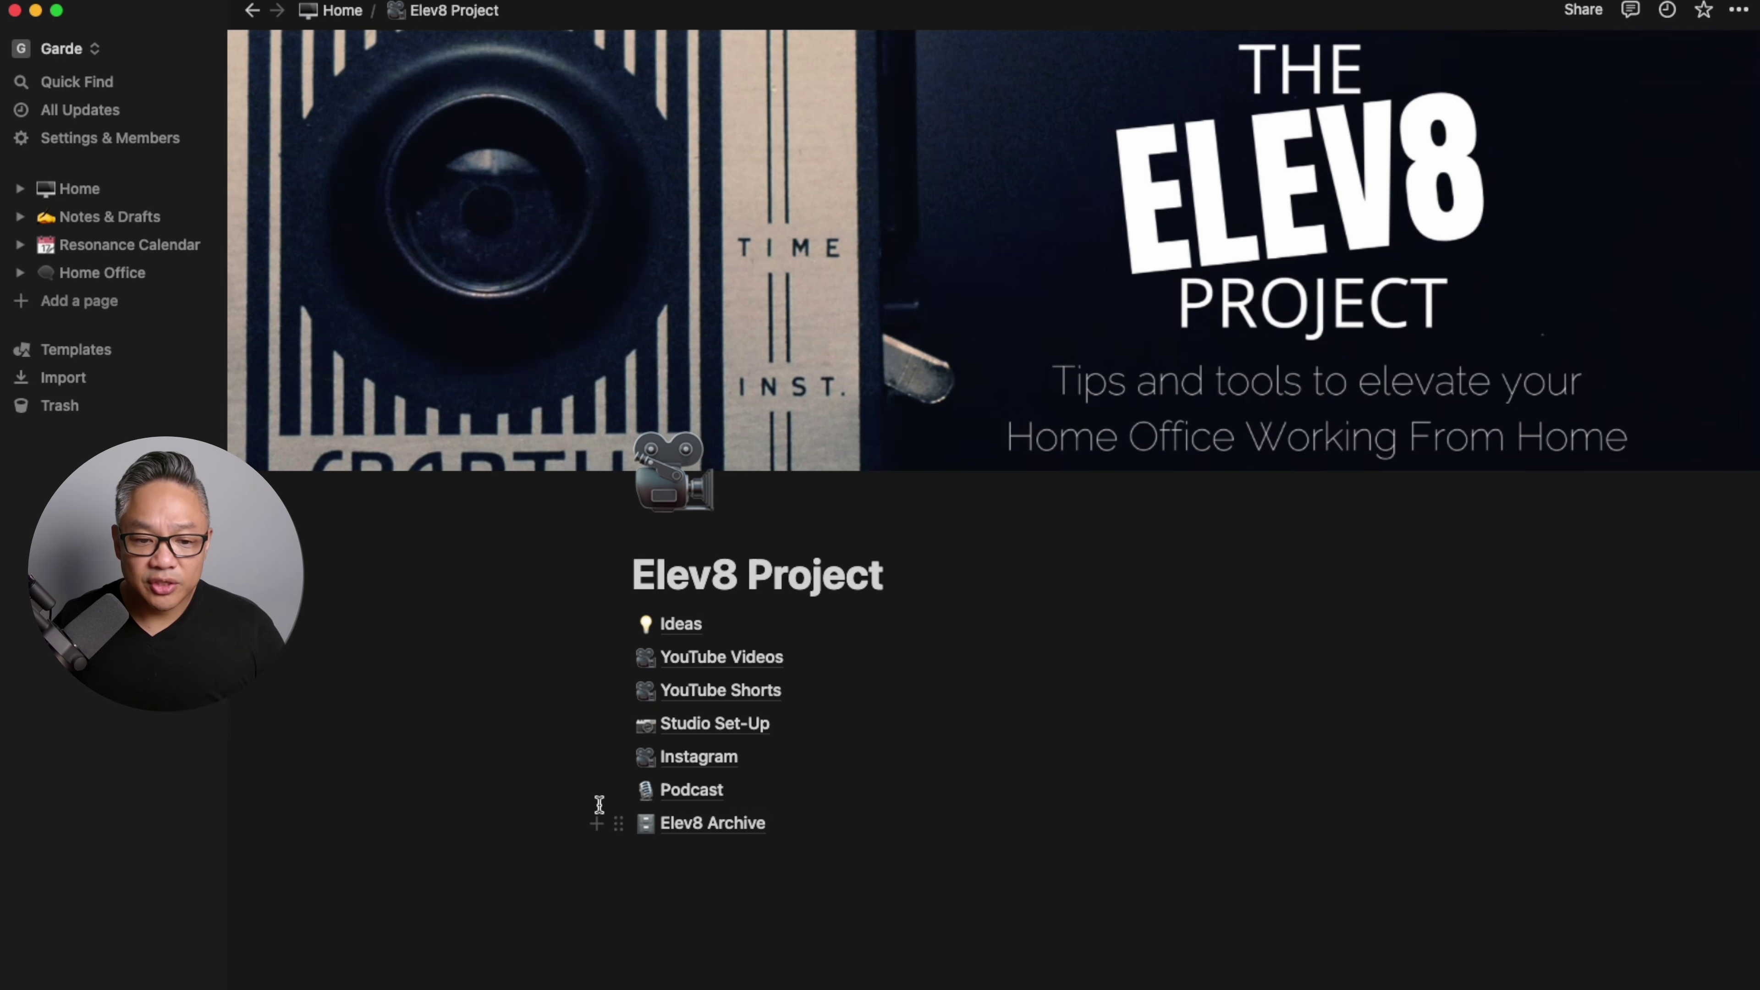
left_click(680, 622)
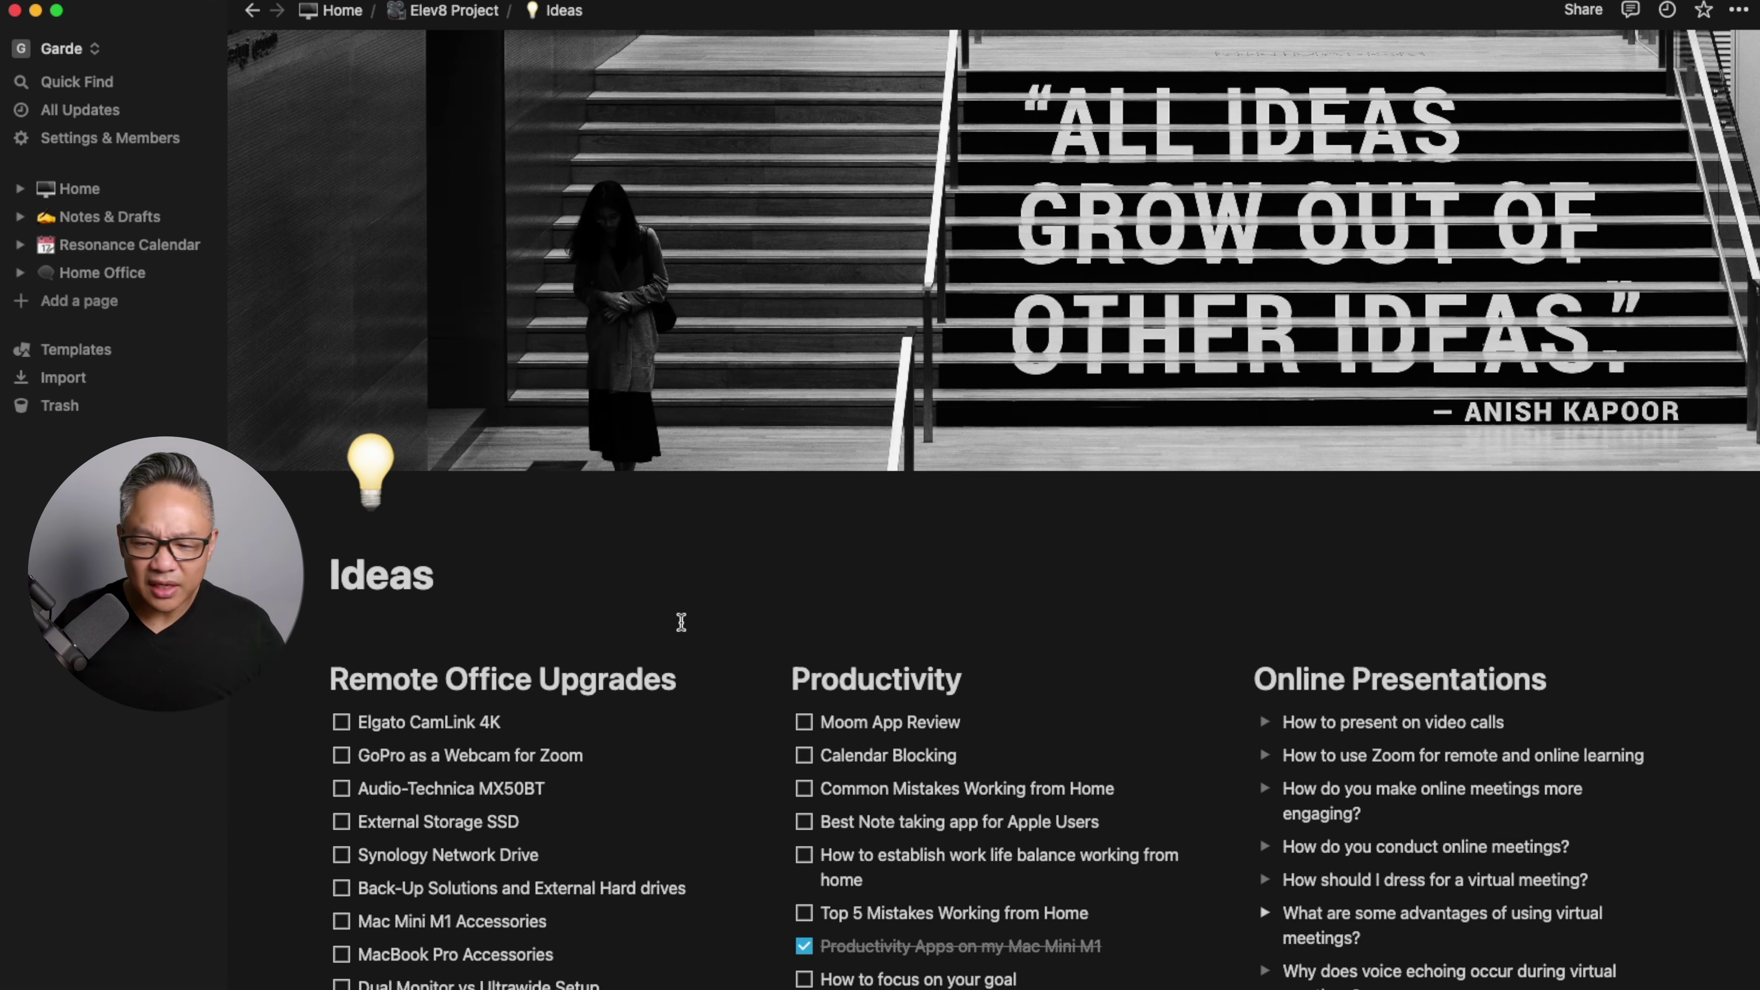
Check off "Top 5 Mistakes Working from Home" and "Notion Walk-Through" in the Productivity list of the Ideas page
scroll(714, 620, "down", 3)
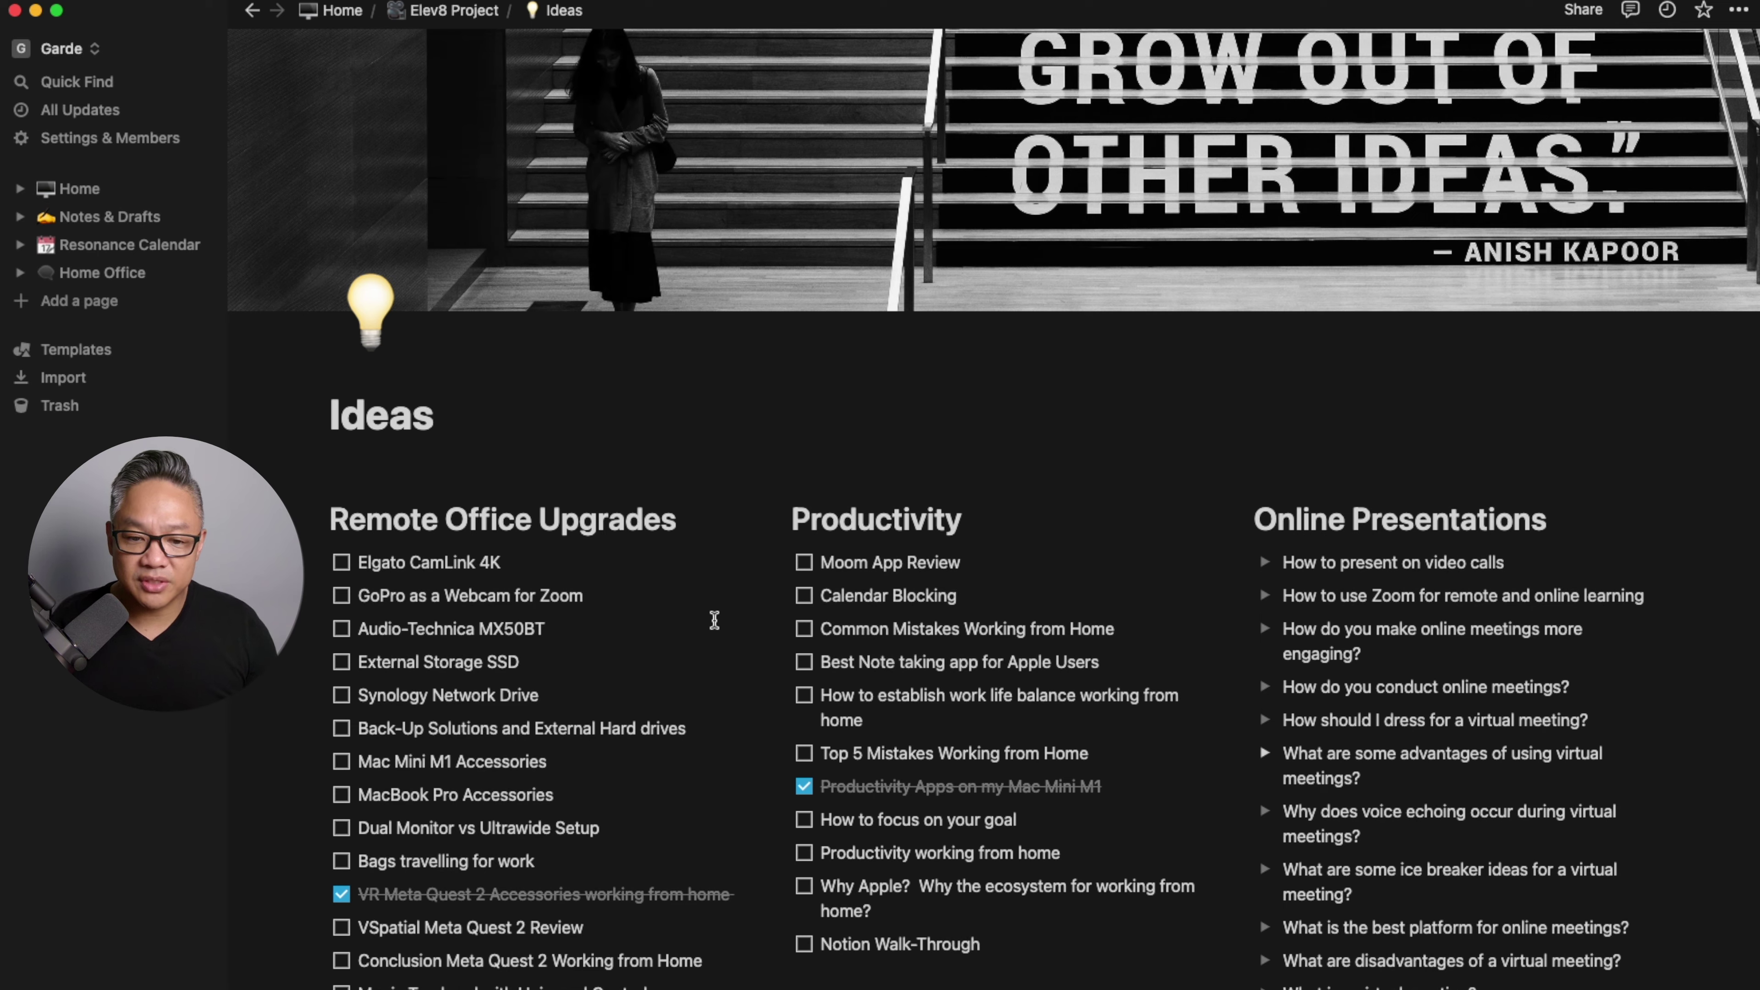
scroll(715, 619, "down", 5)
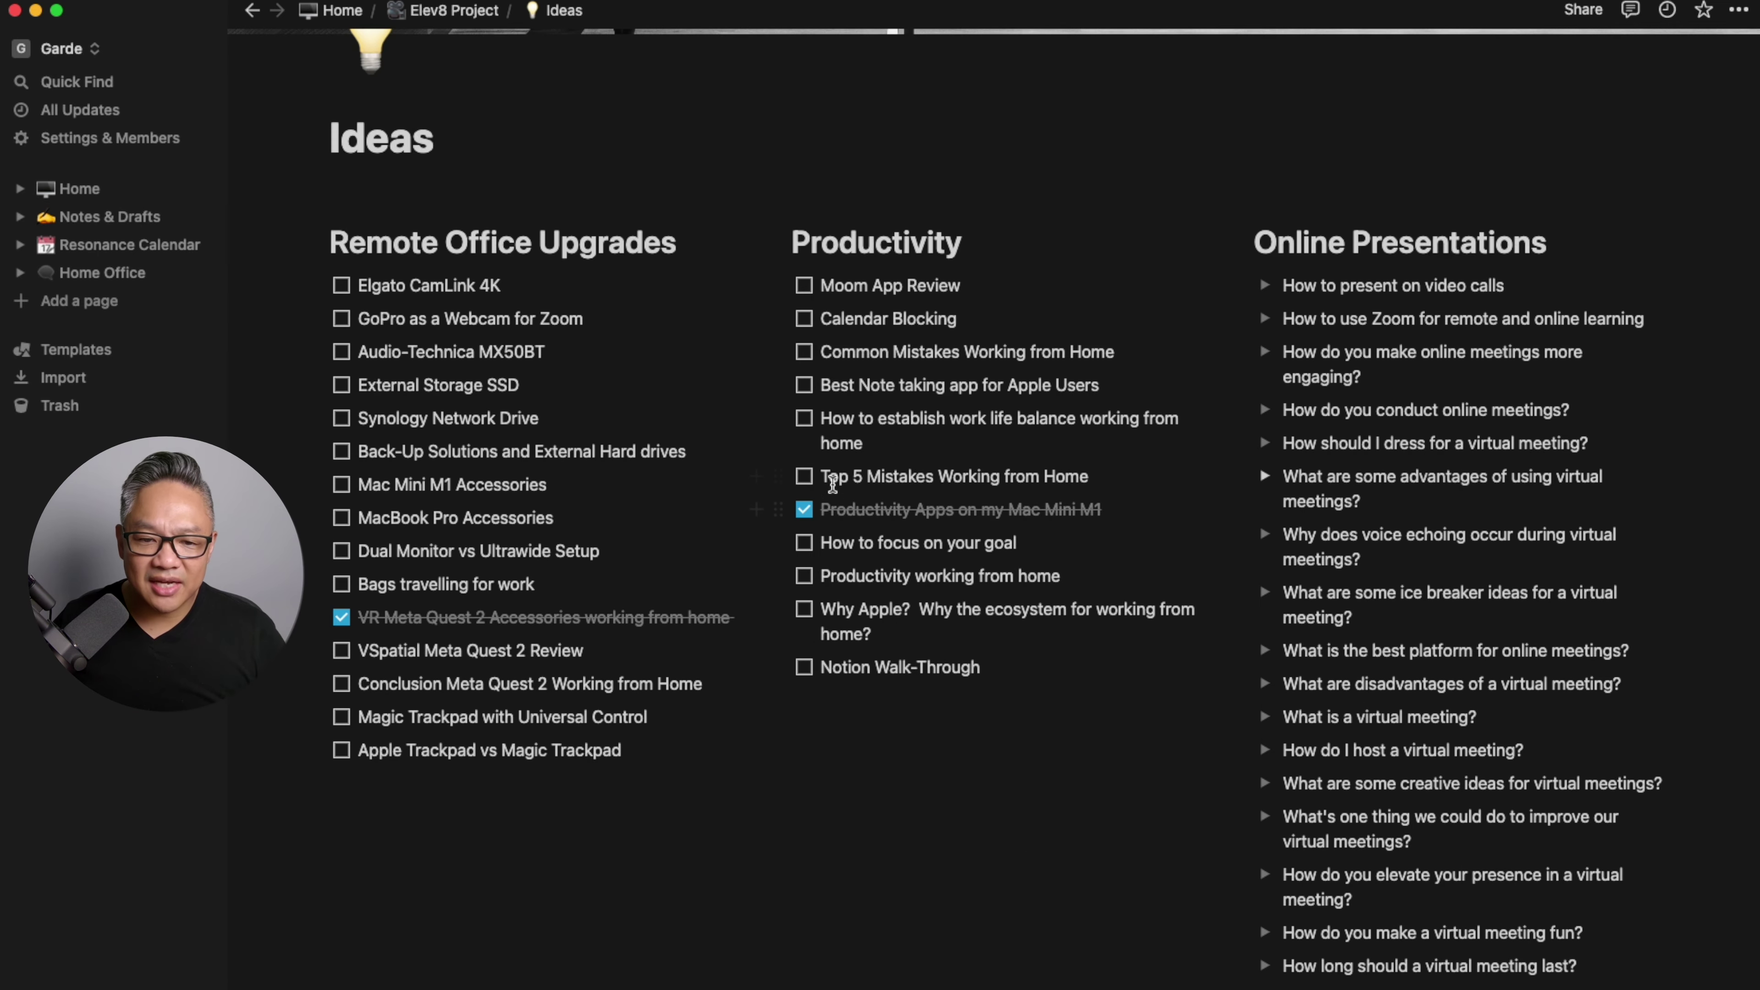
left_click(804, 477)
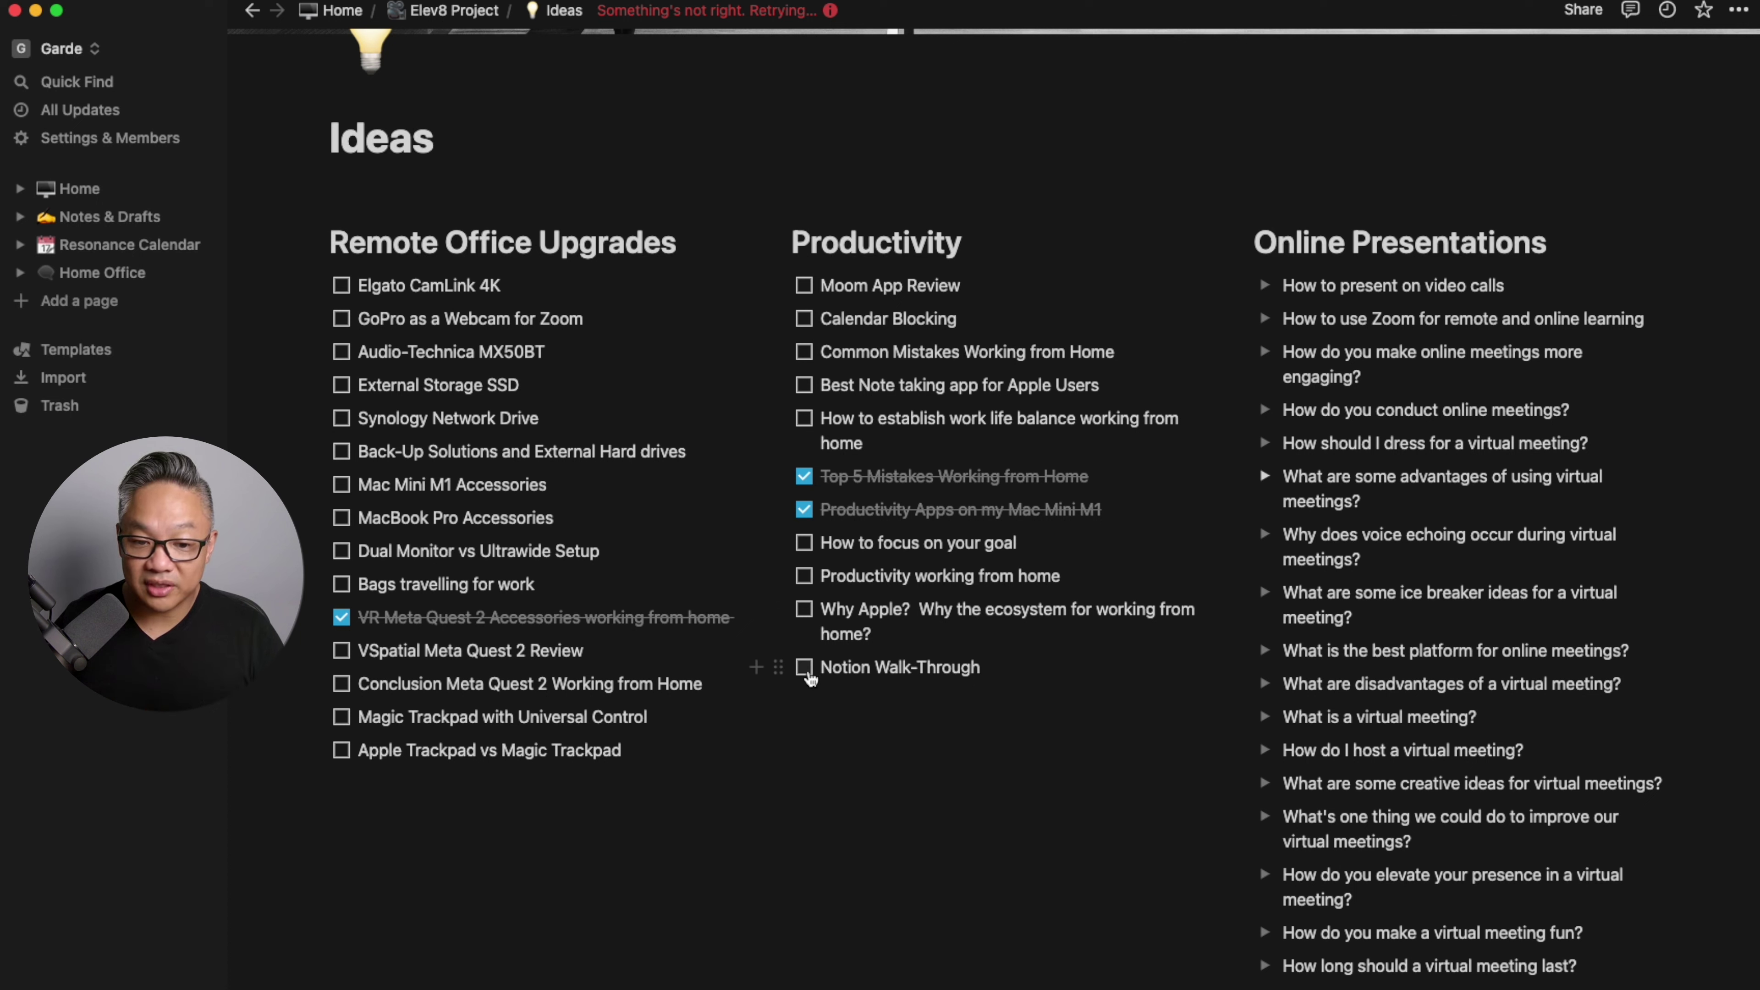
left_click(804, 669)
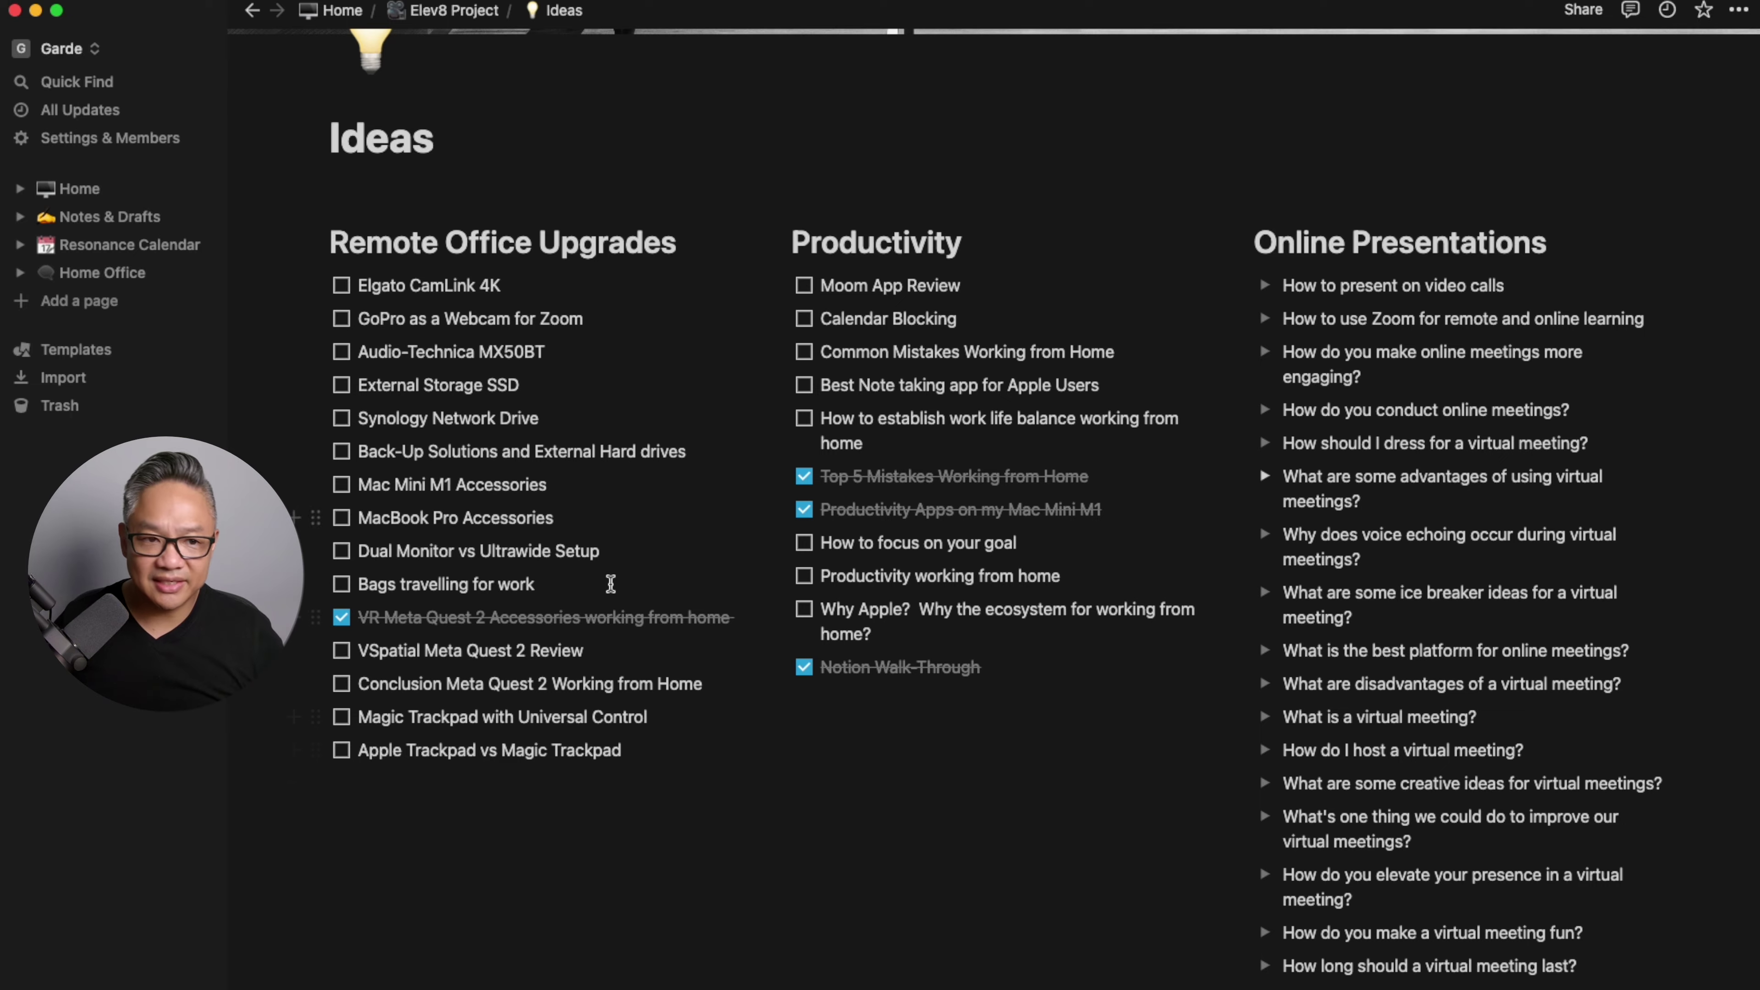
Return to Elev8 Project, open the YouTube Videos database, and look at its Project Status board and Overview table
scroll(602, 519, "up", 5)
left_click(485, 13)
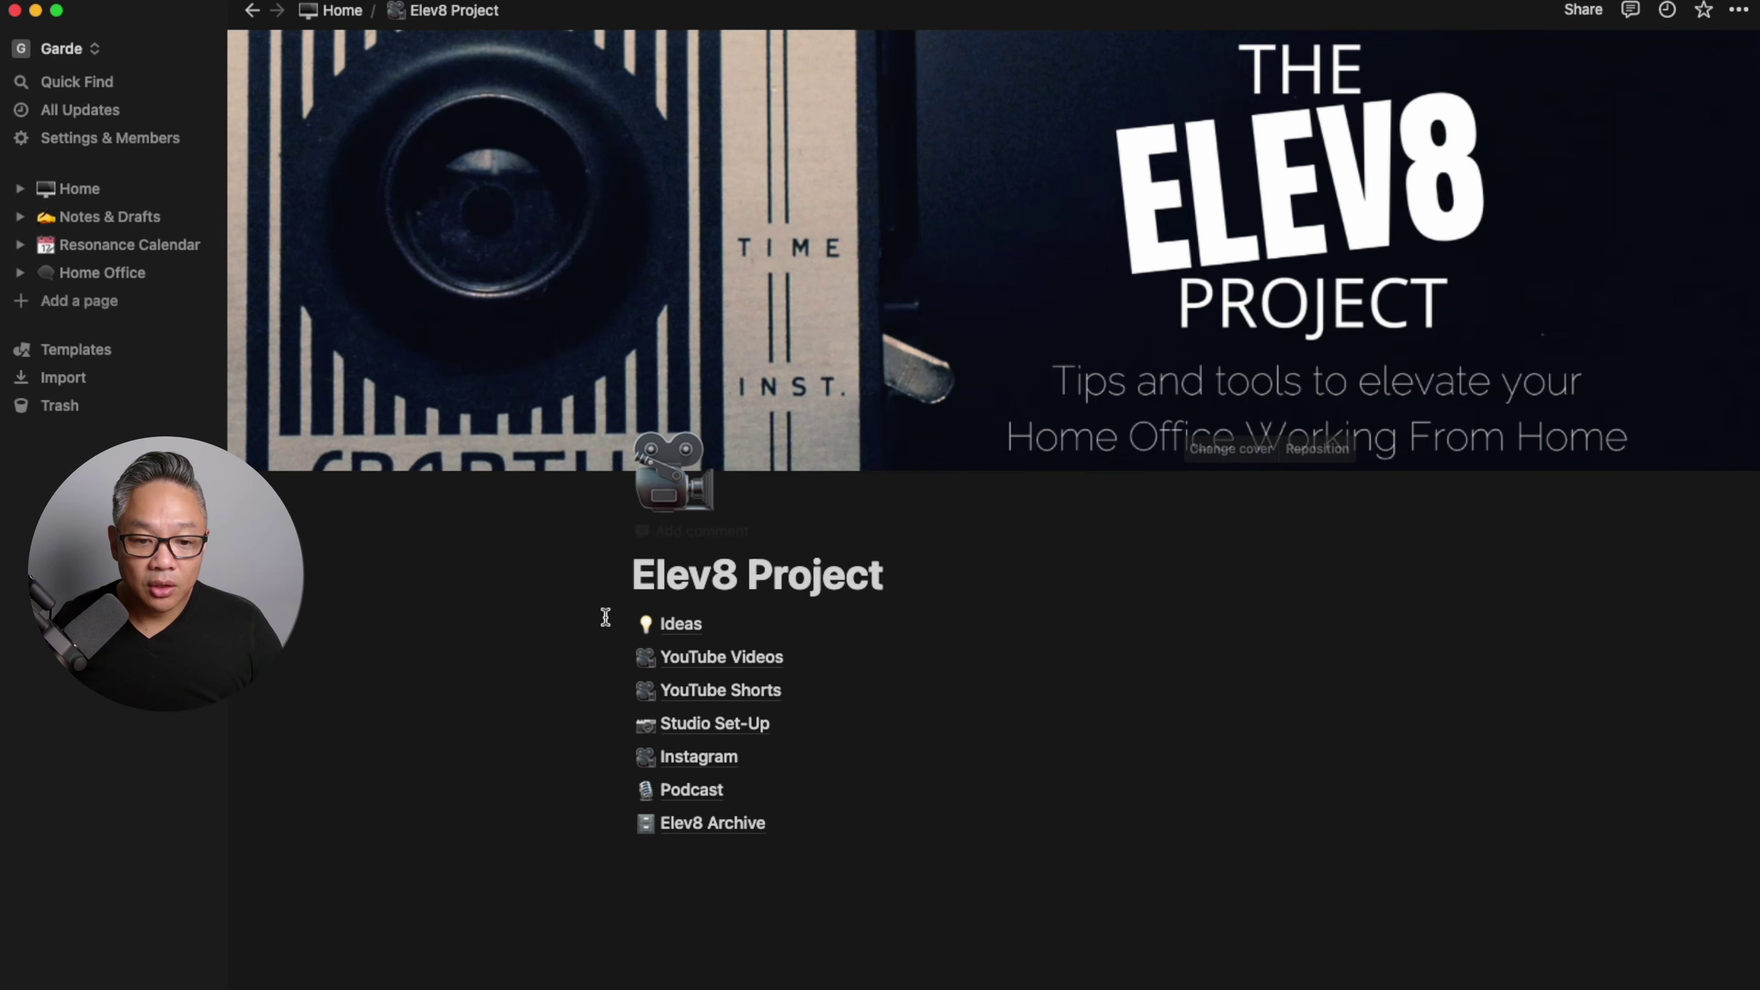
left_click(696, 655)
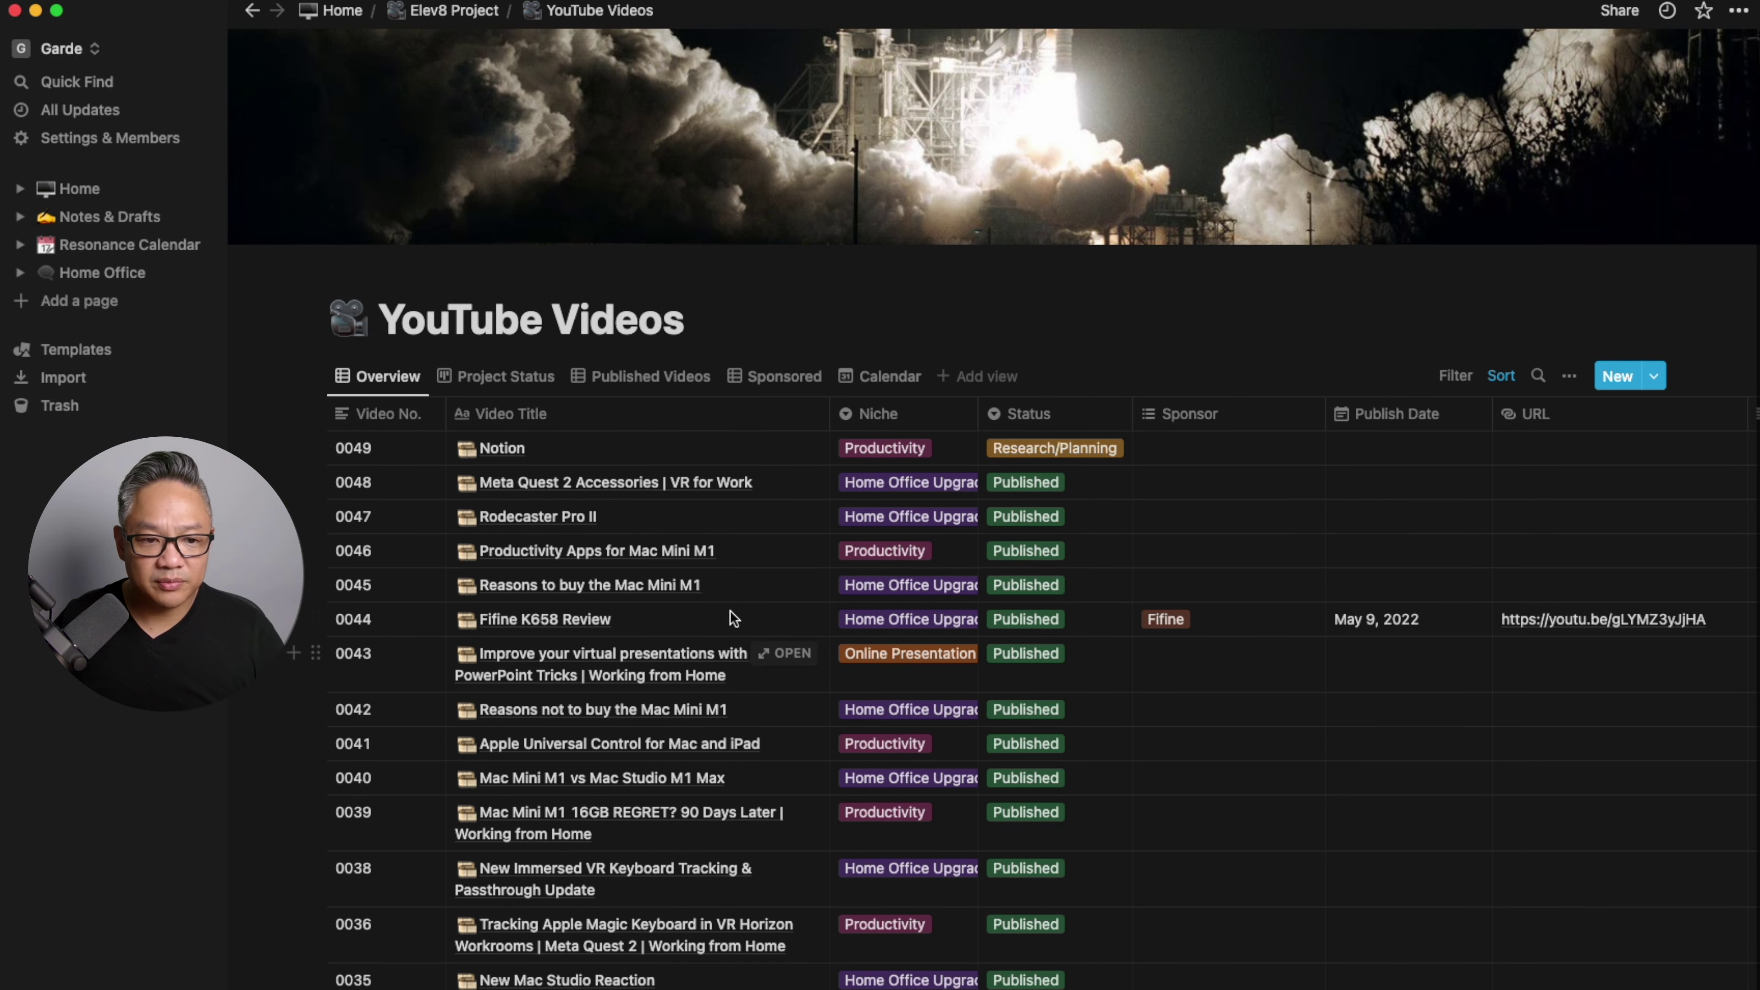
left_click(506, 389)
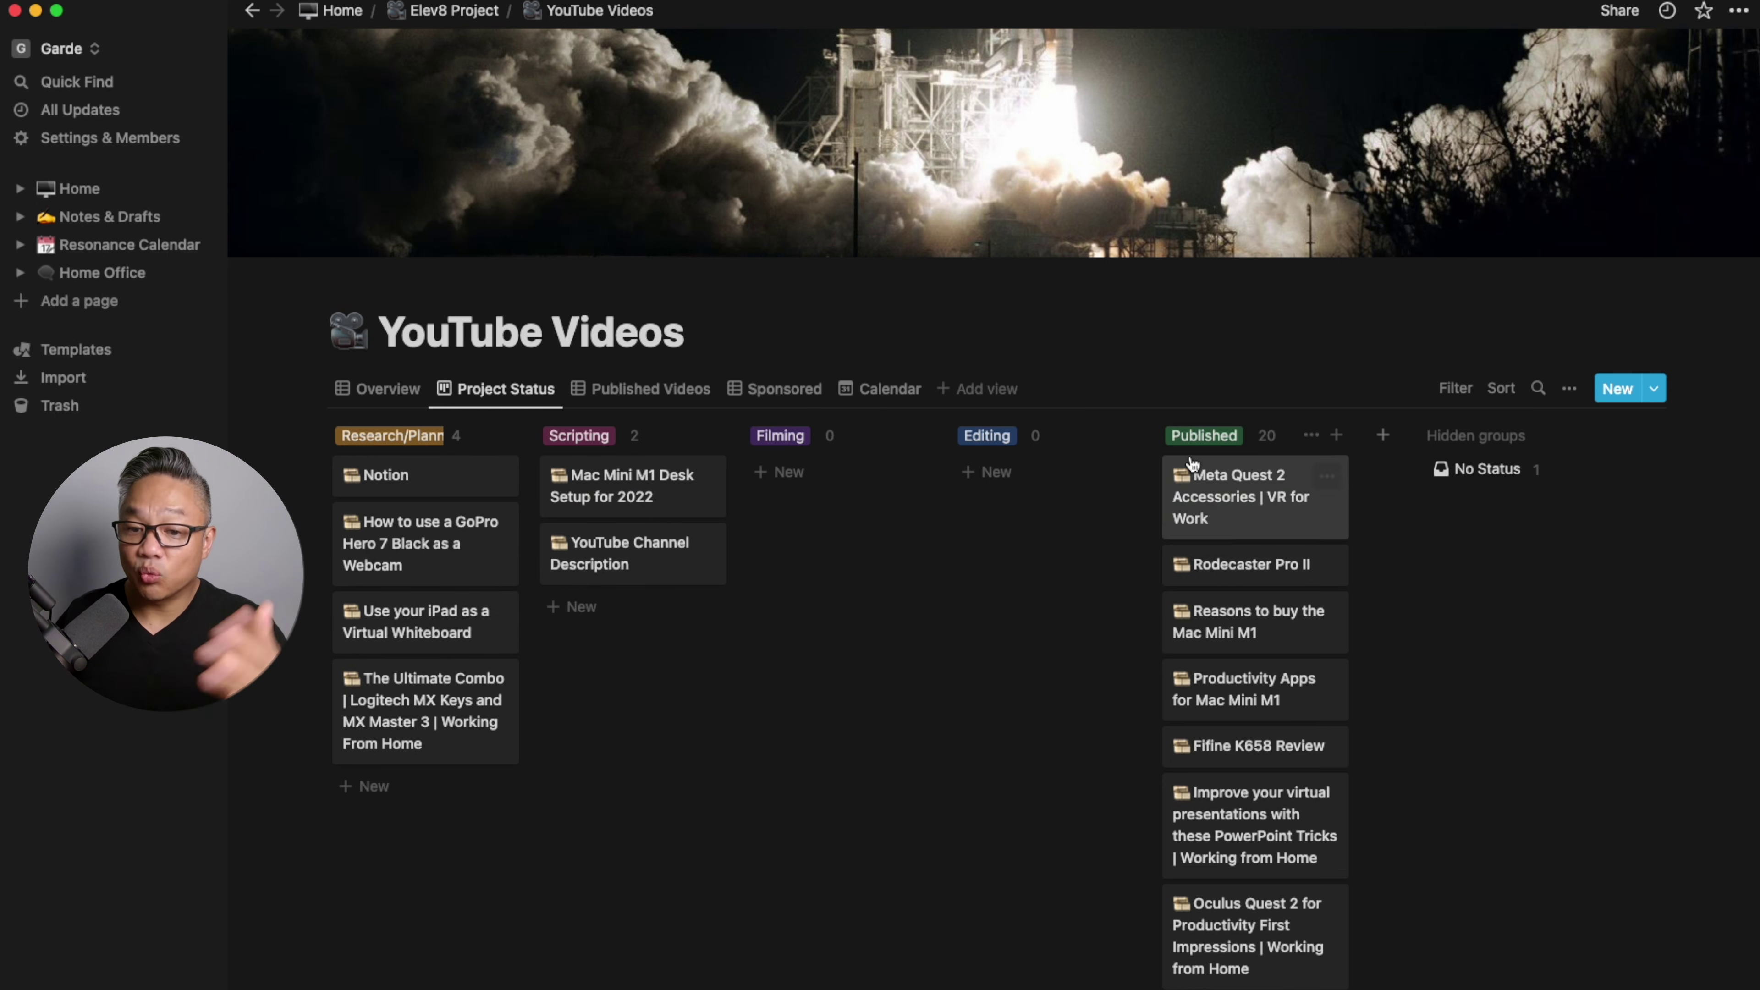
left_click(406, 401)
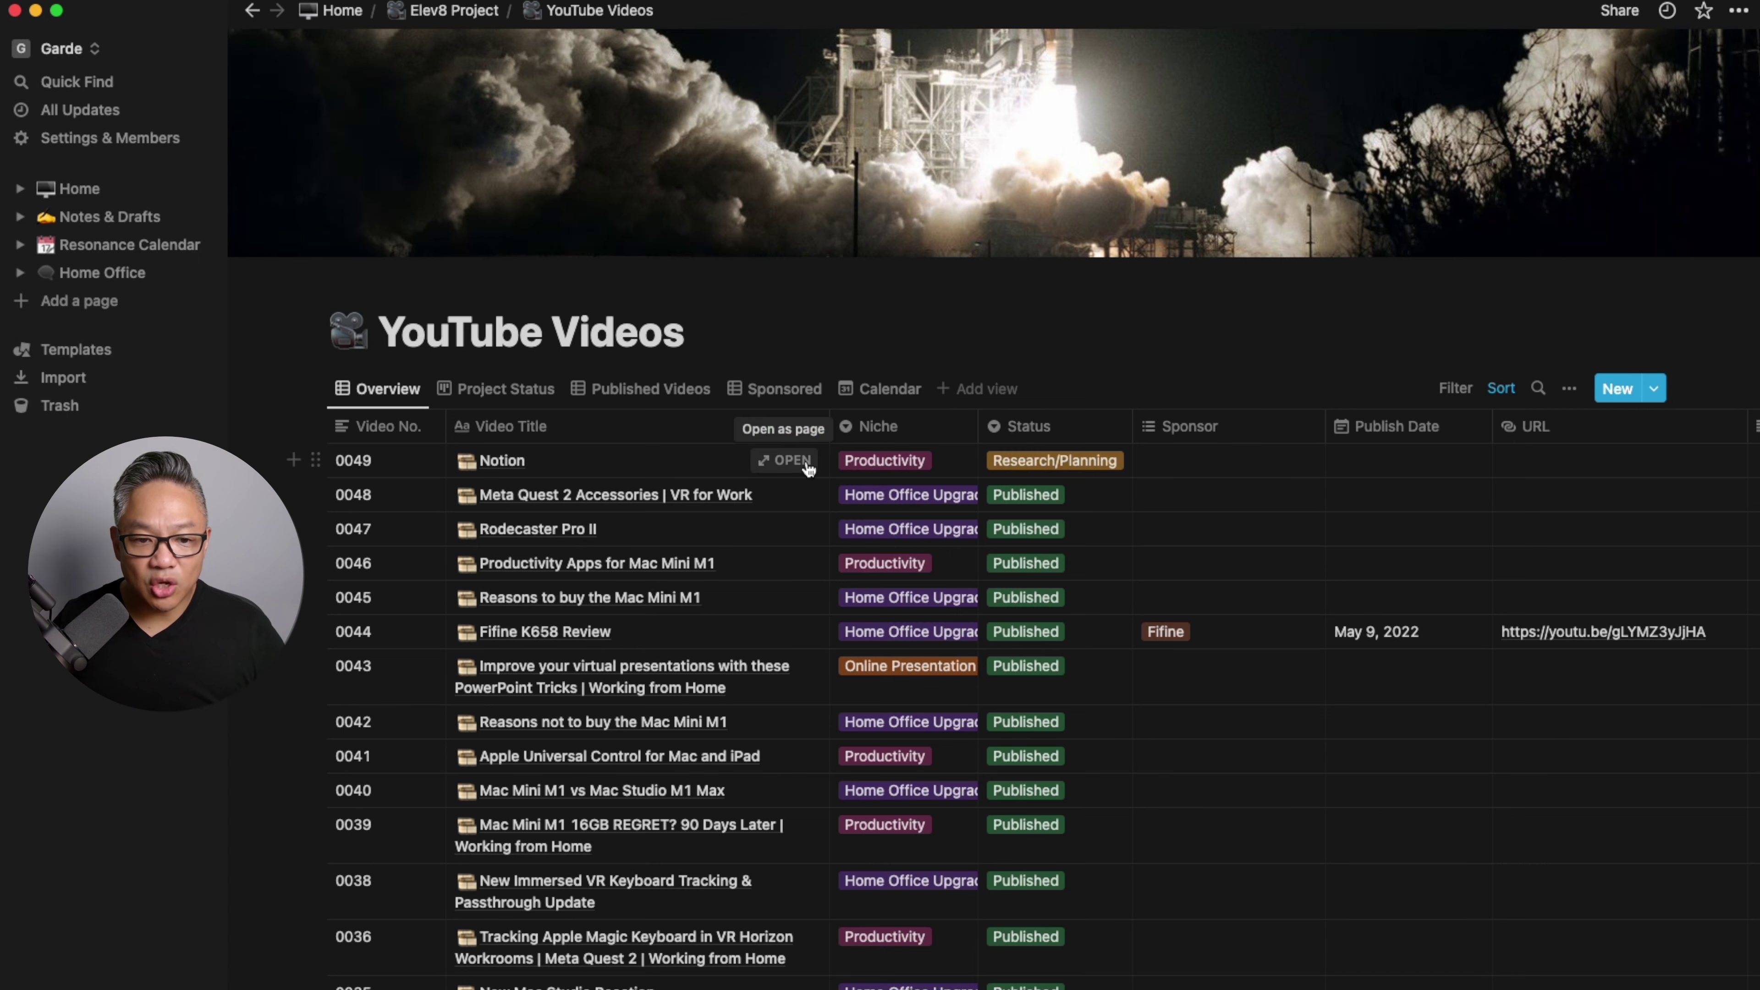
Open video entry 0049 "Notion" and review the available Niche and Status options without changing them
left_click(804, 463)
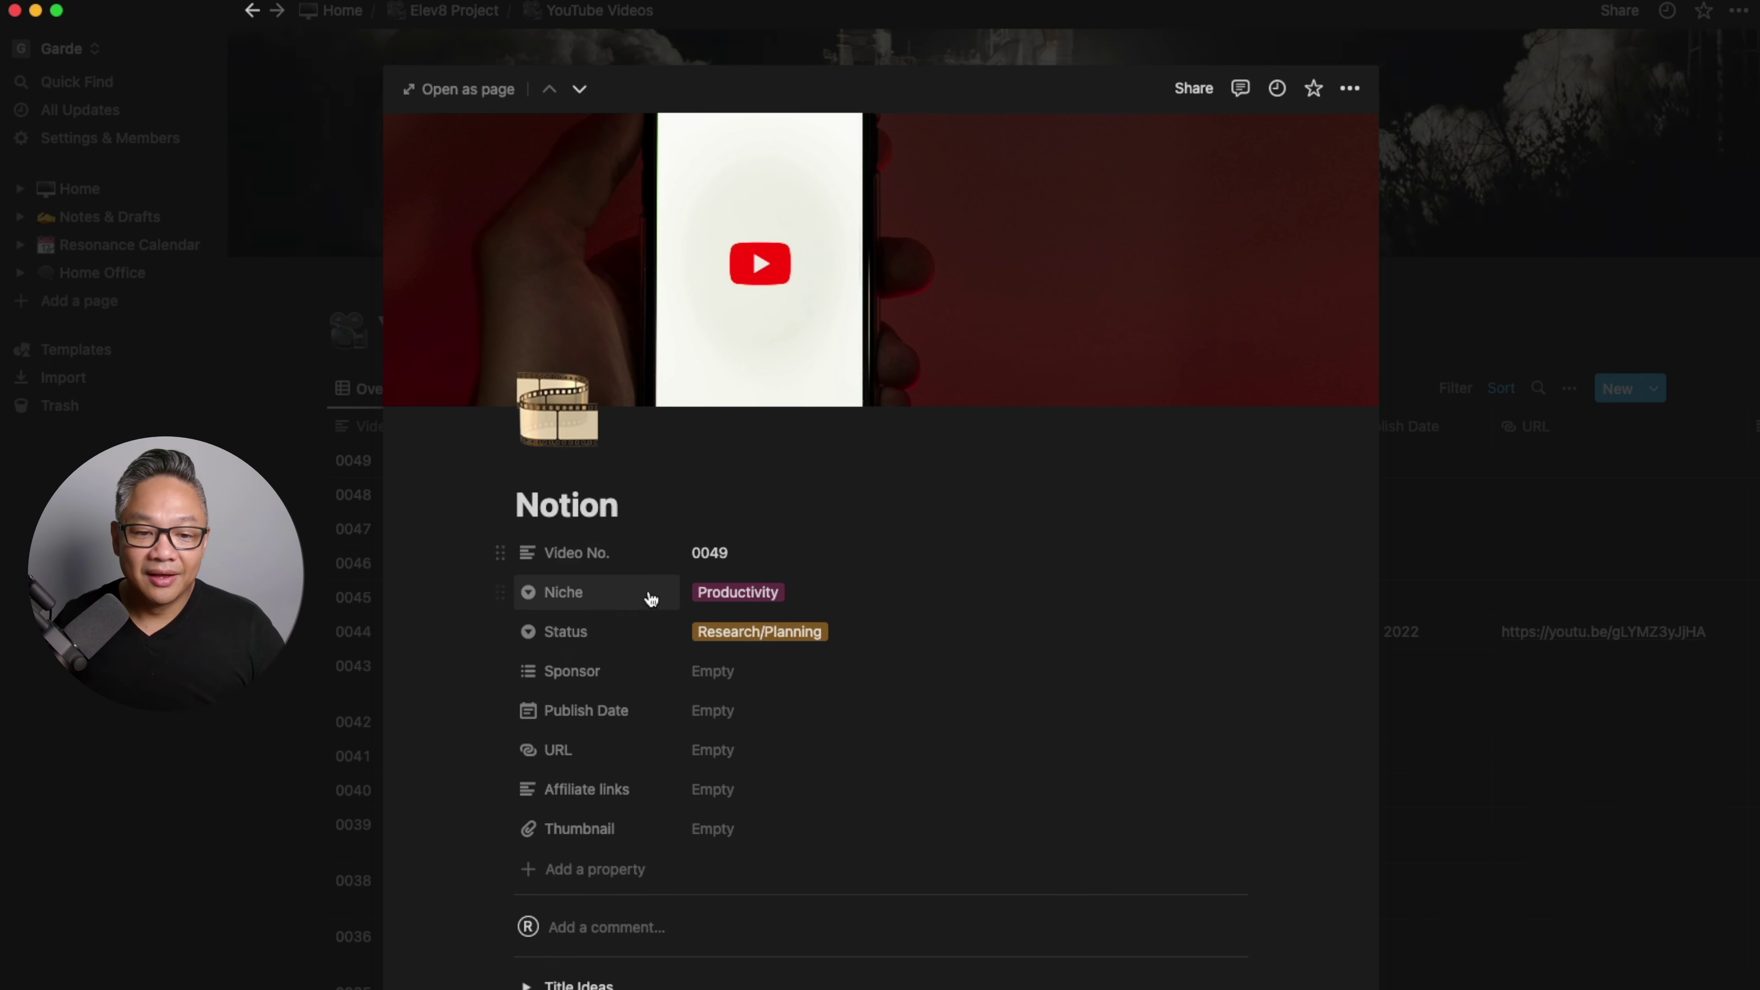
left_click(828, 600)
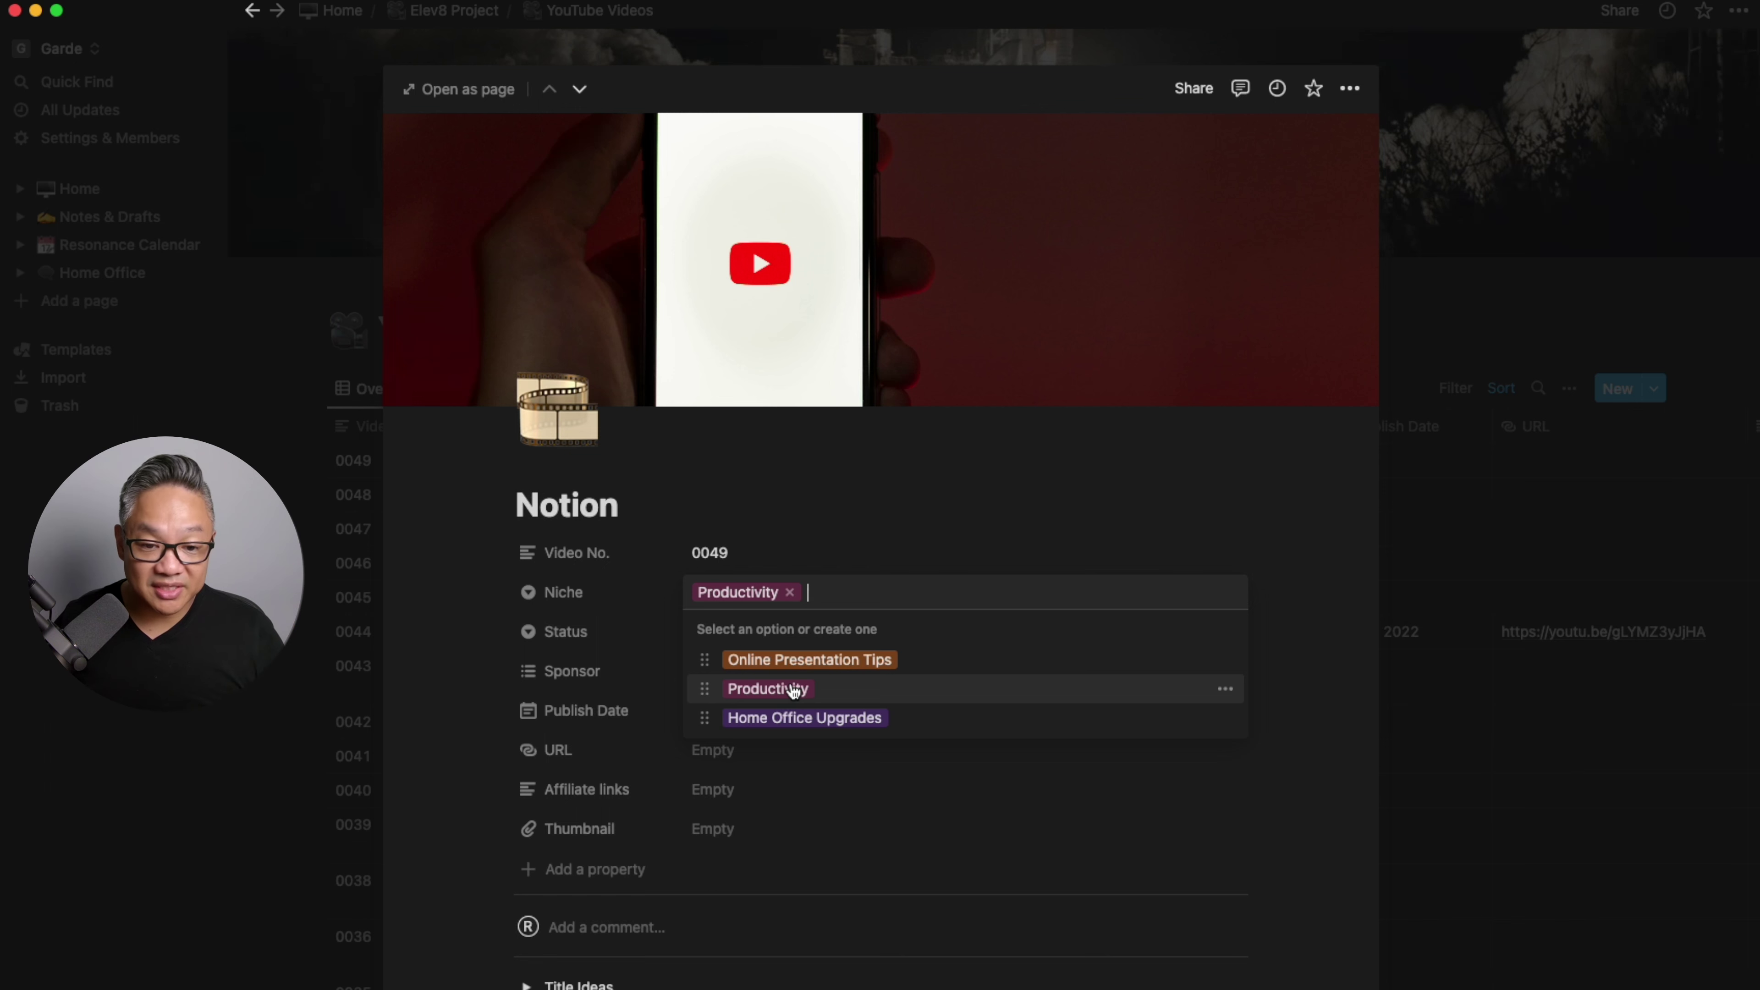
left_click(964, 508)
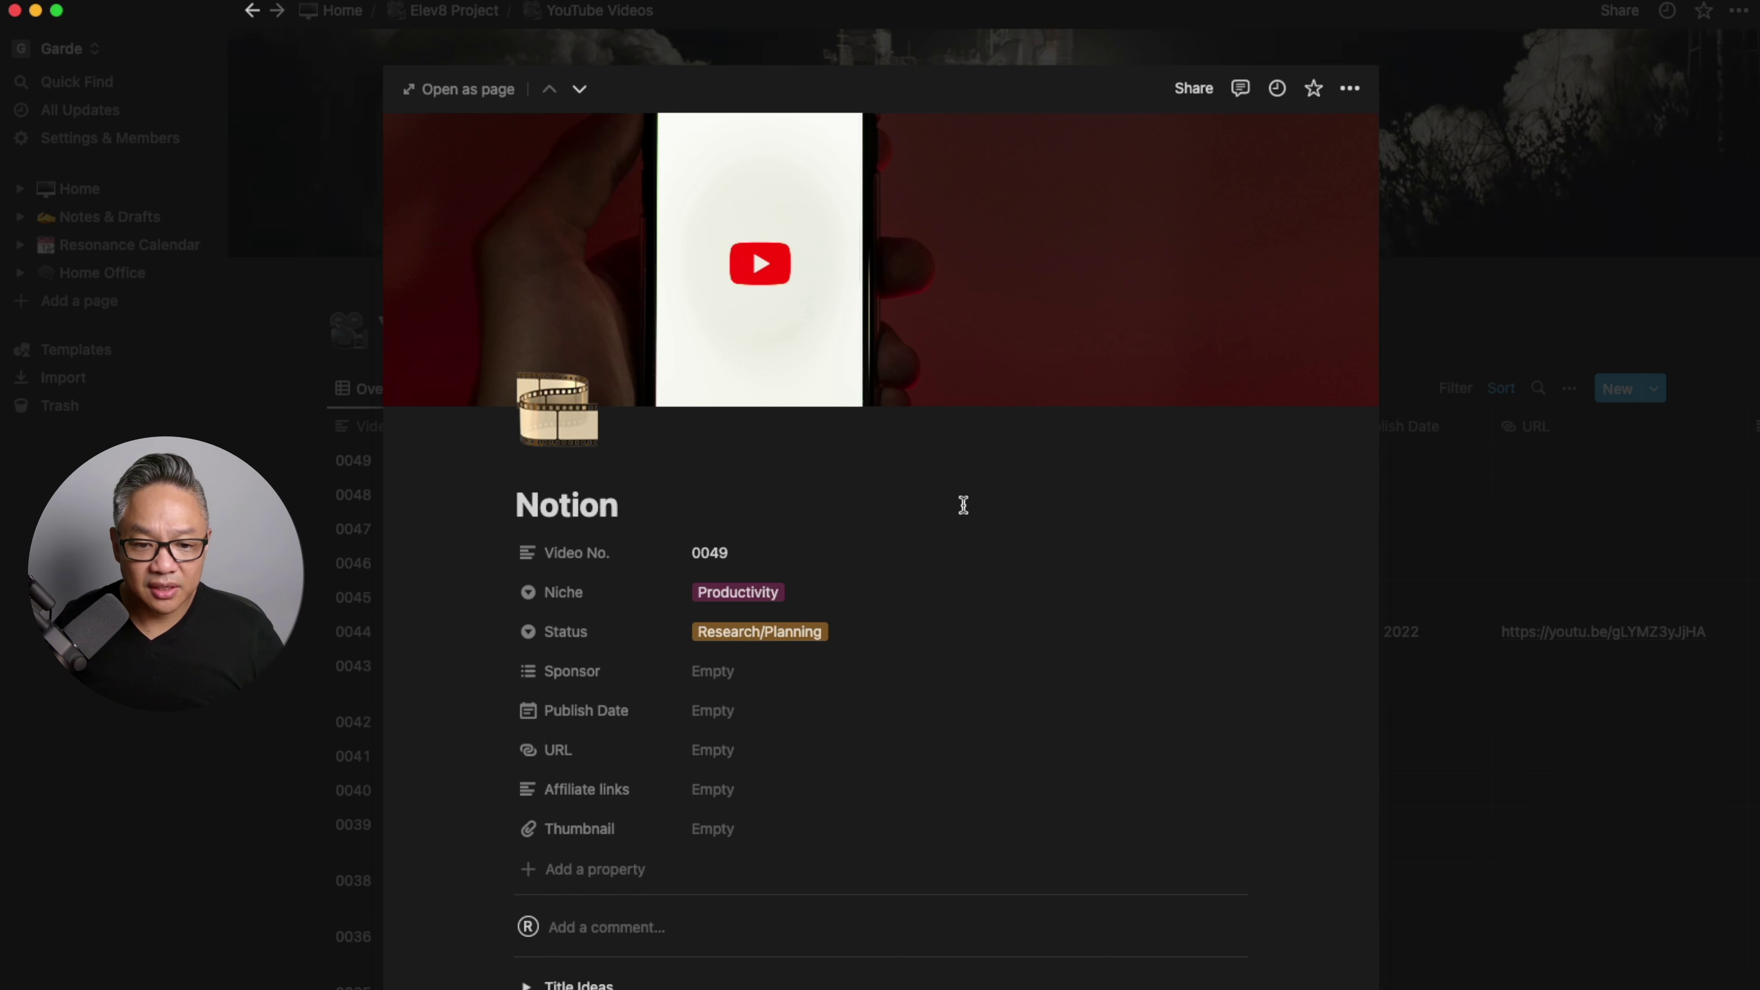
left_click(710, 648)
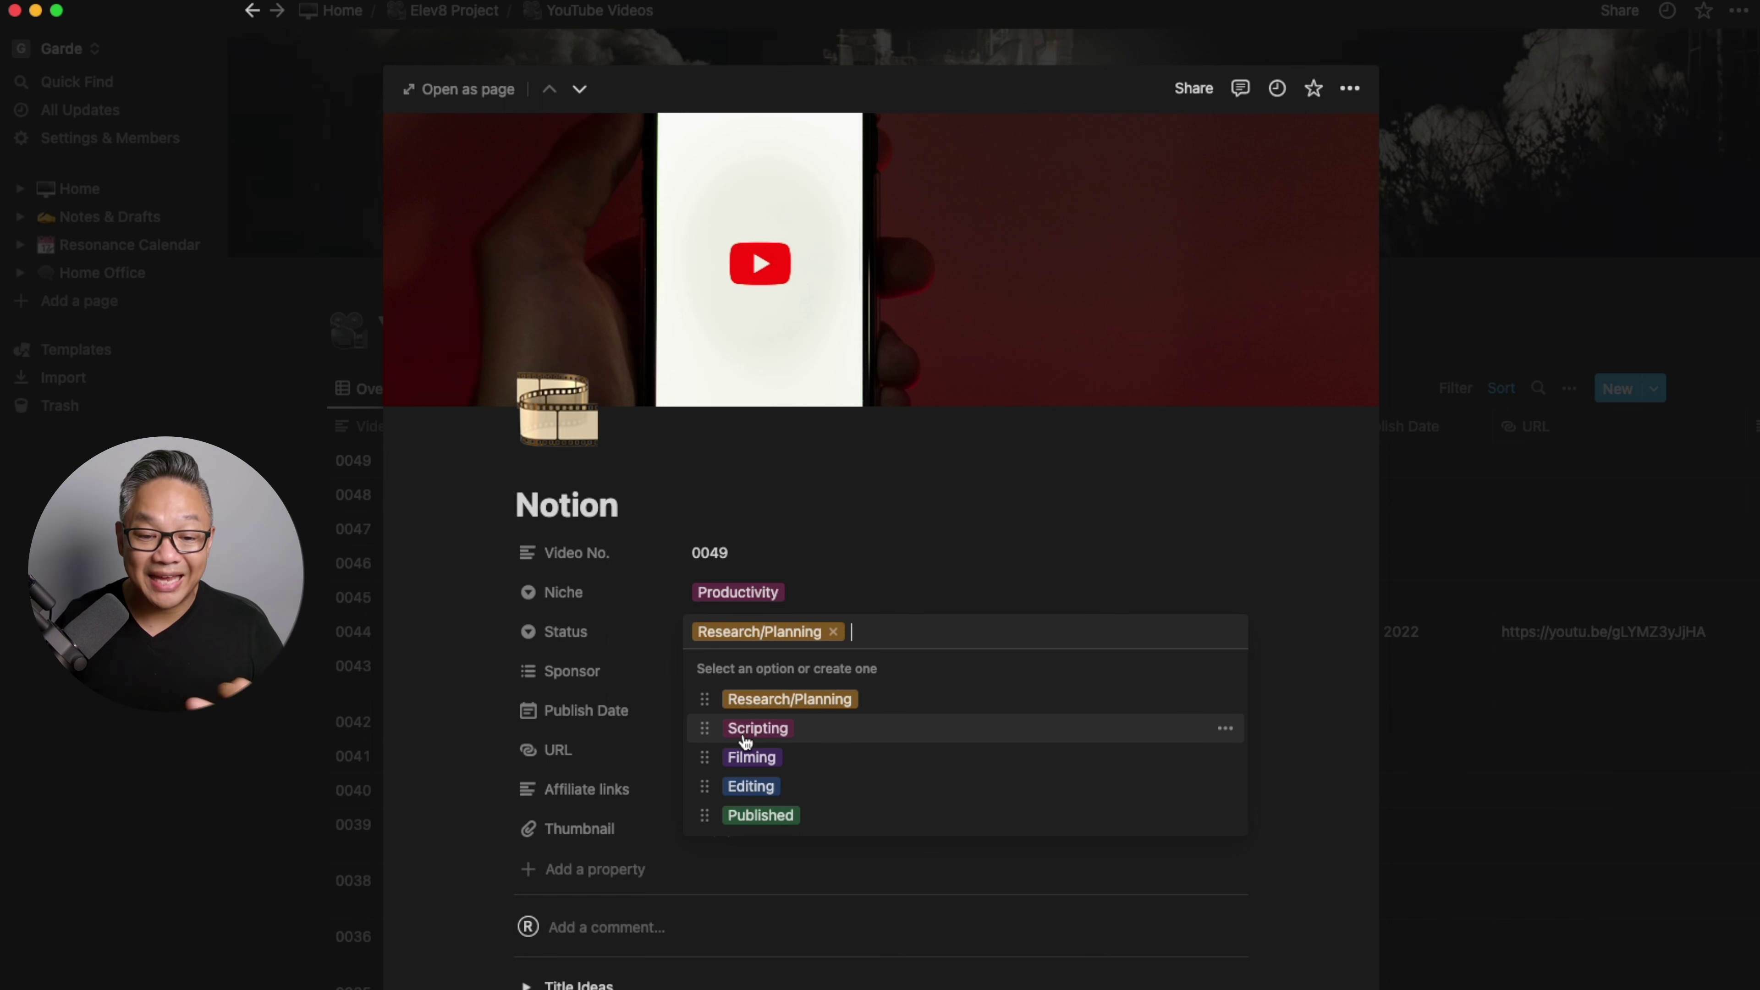
left_click(917, 565)
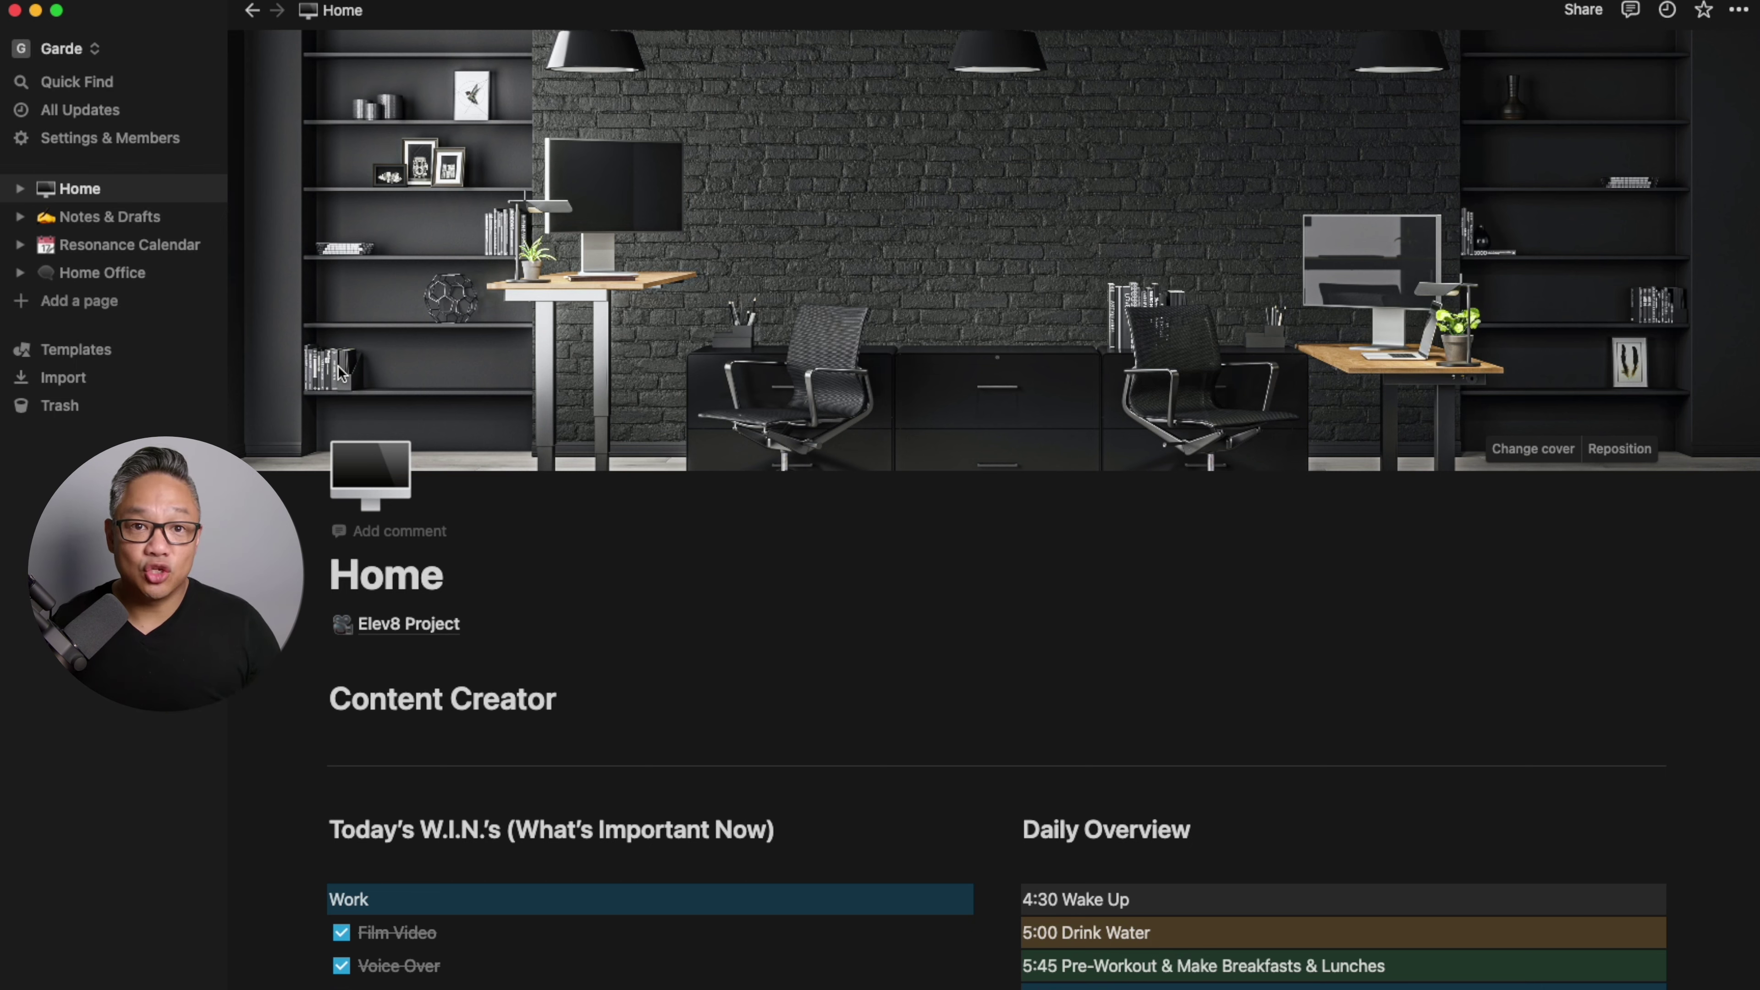
Open the online Template Gallery from the Home page's template picker and browse the Notion Picks templates in the browser
left_click(97, 349)
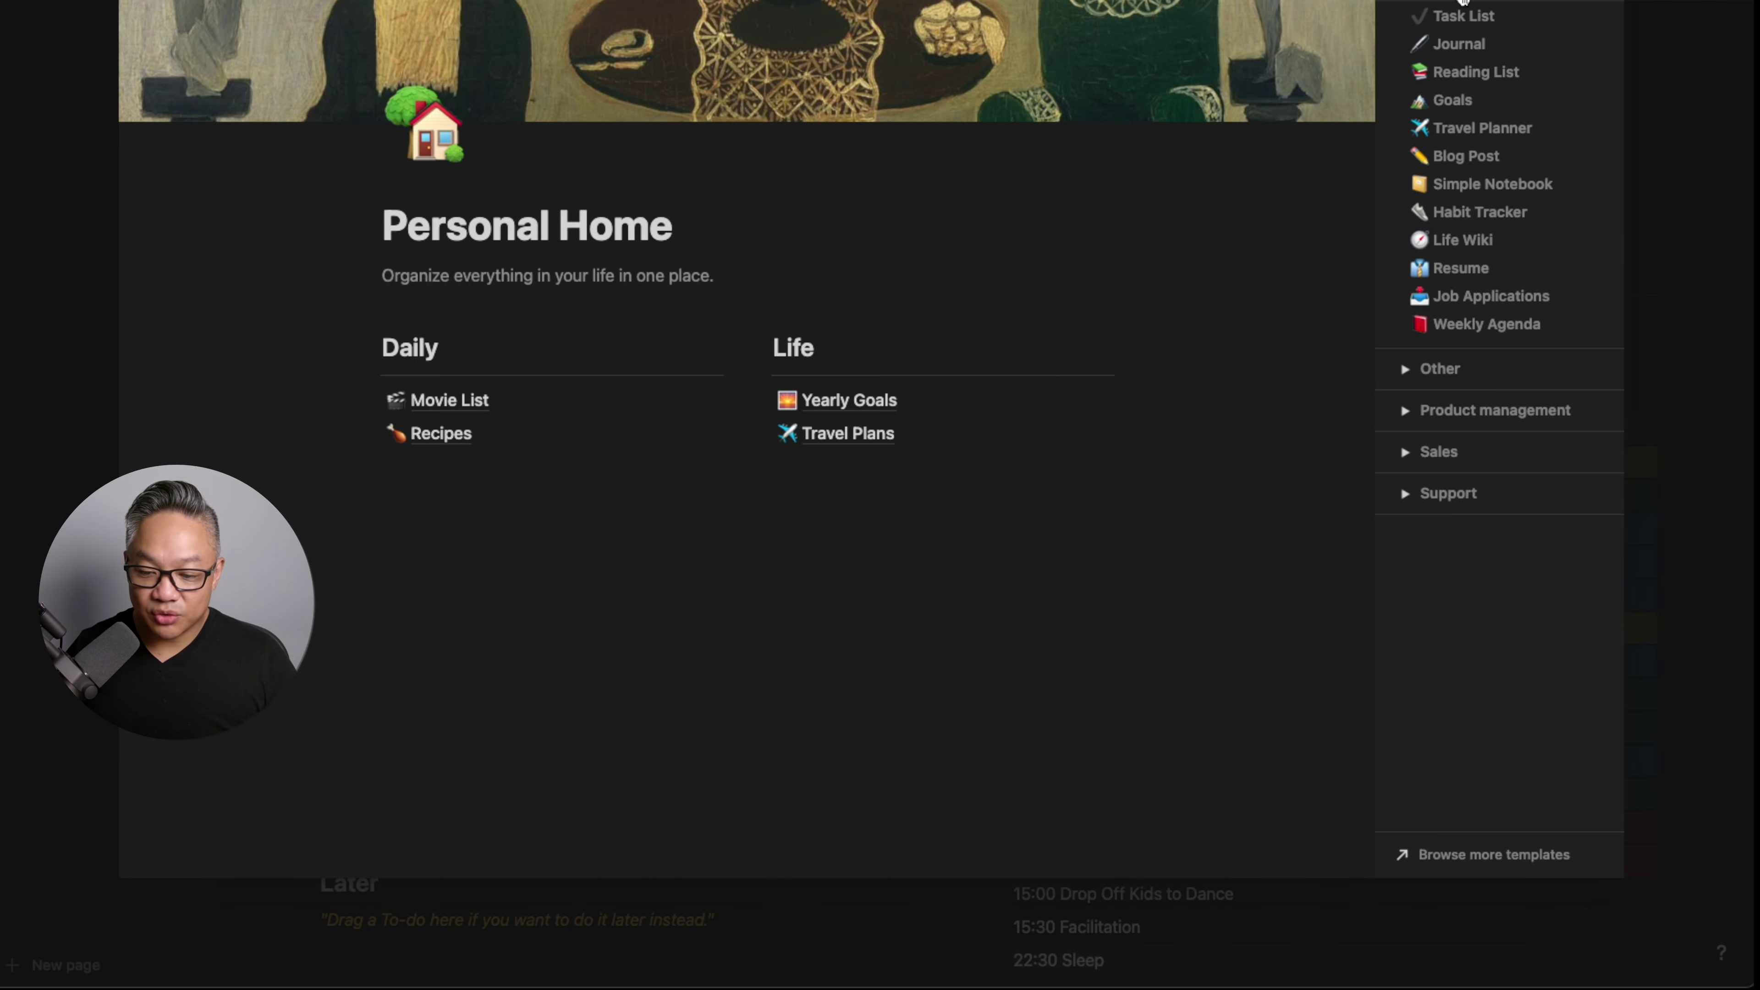
left_click(1489, 855)
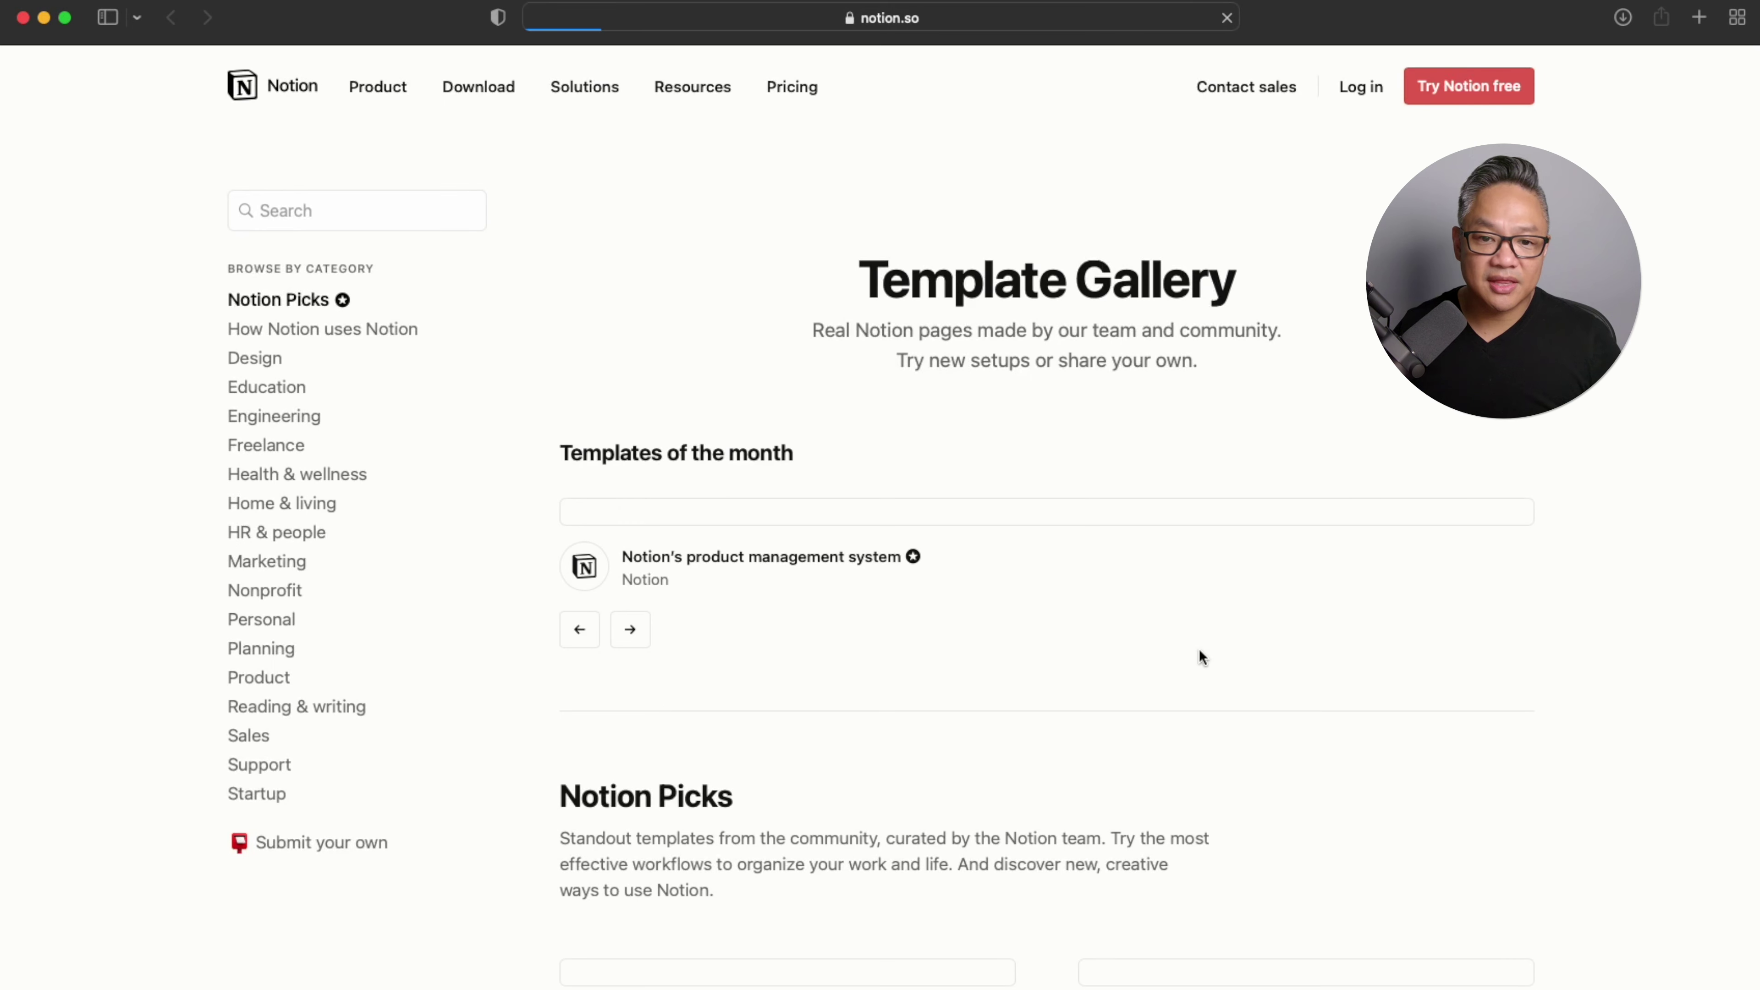
scroll(1019, 601, "down", 3)
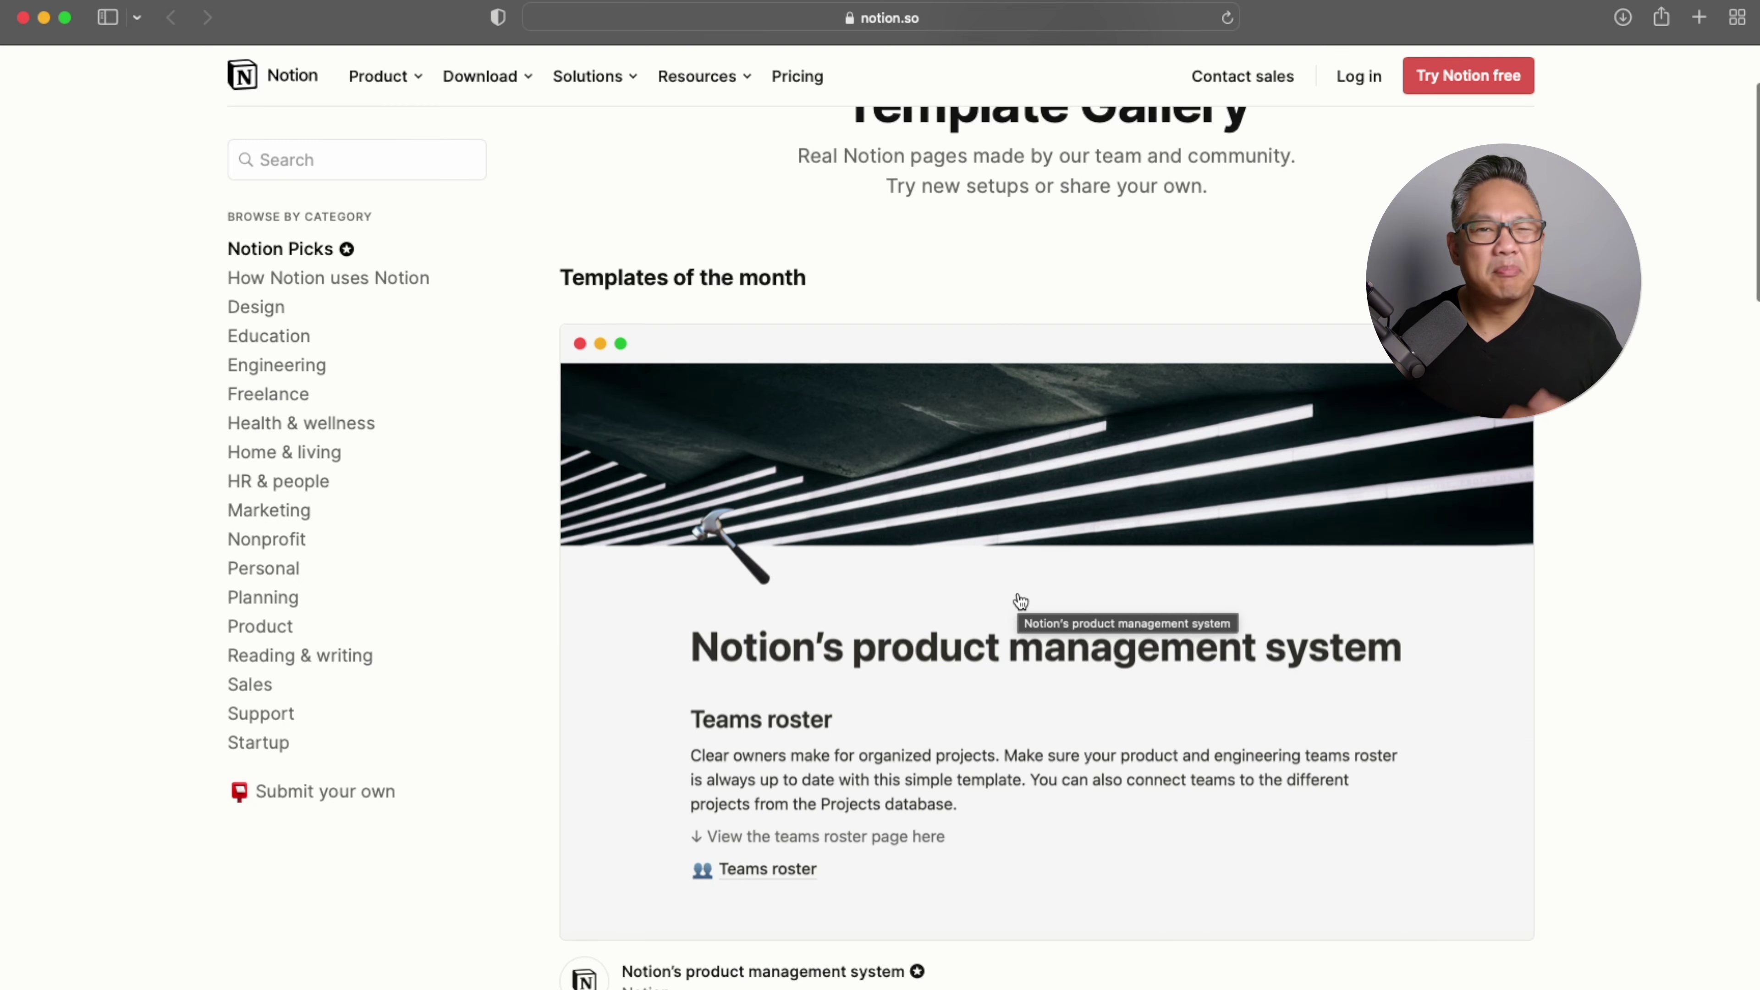
scroll(1019, 601, "down", 10)
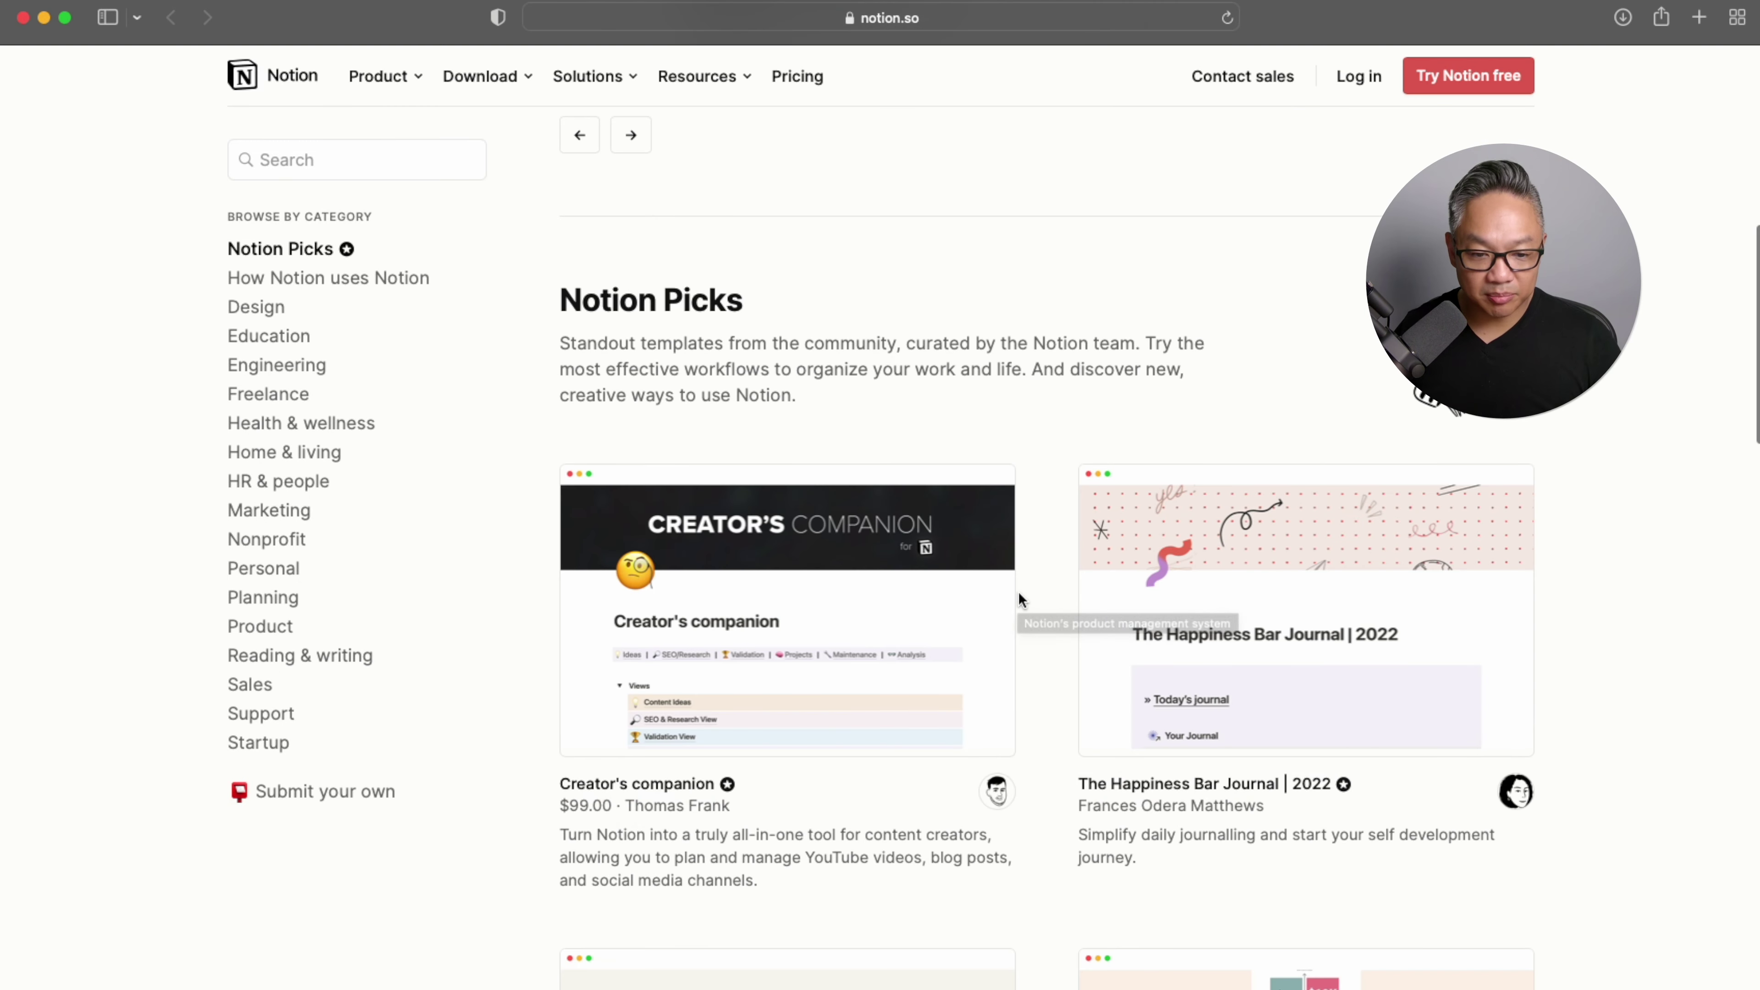
scroll(1019, 598, "down", 3)
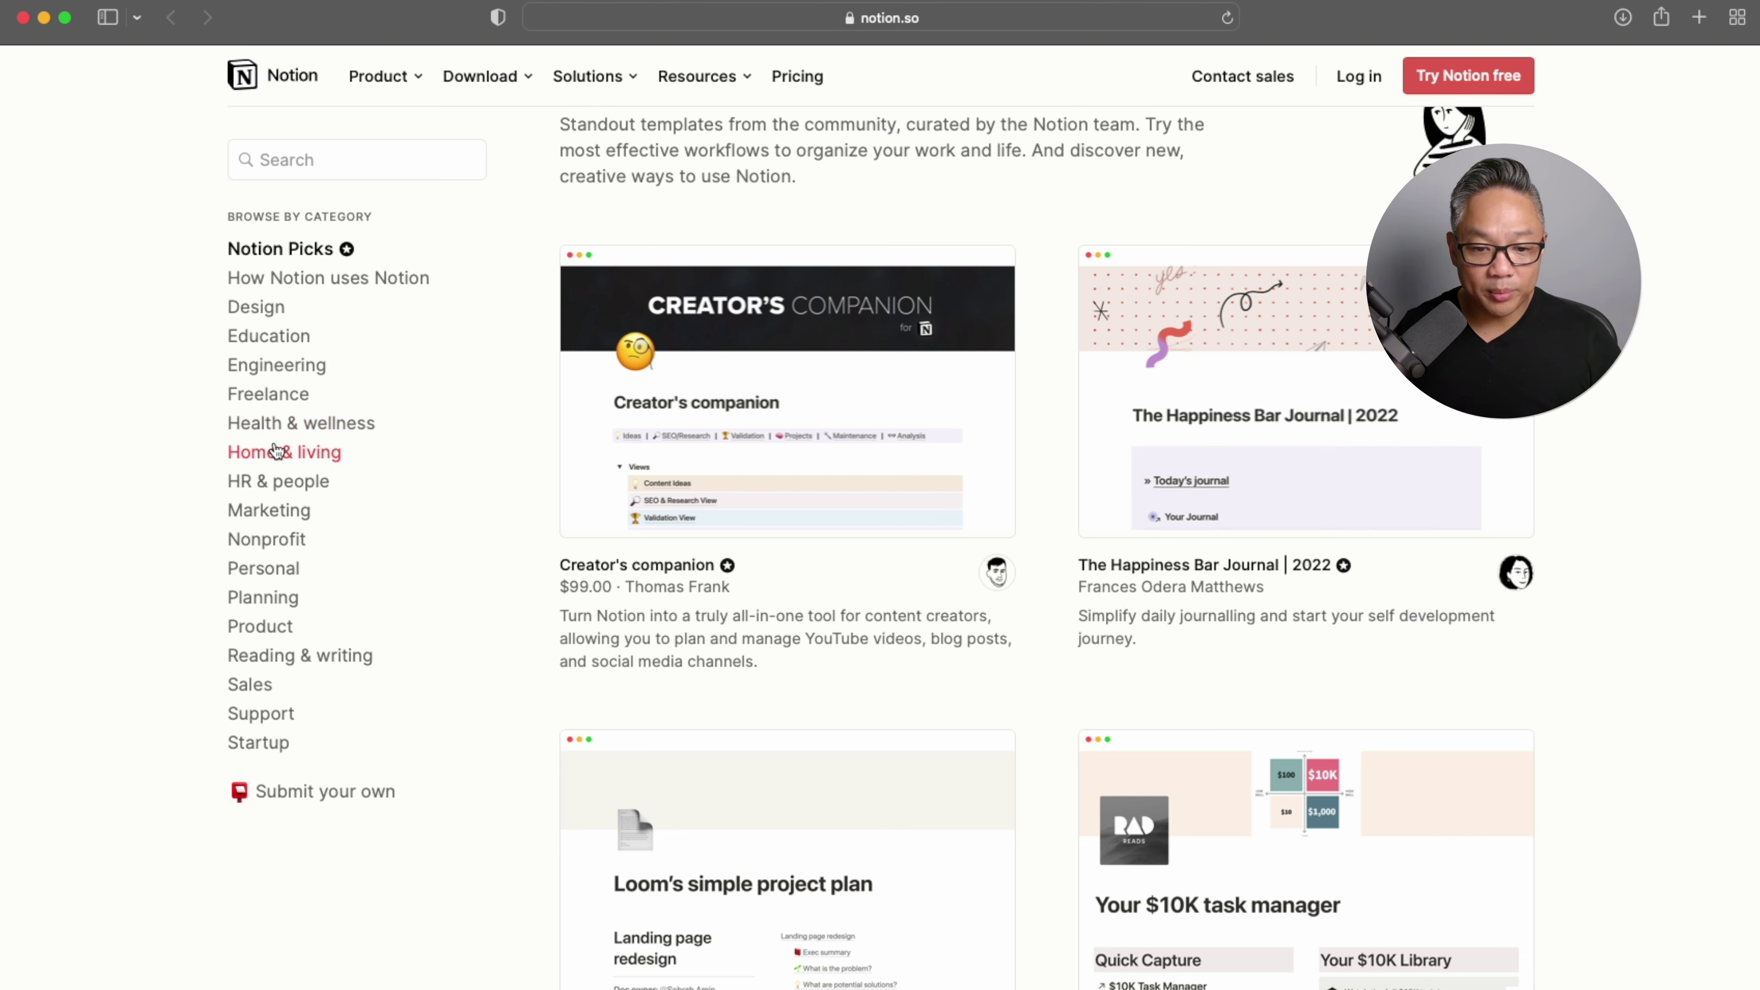
scroll(1180, 591, "down", 6)
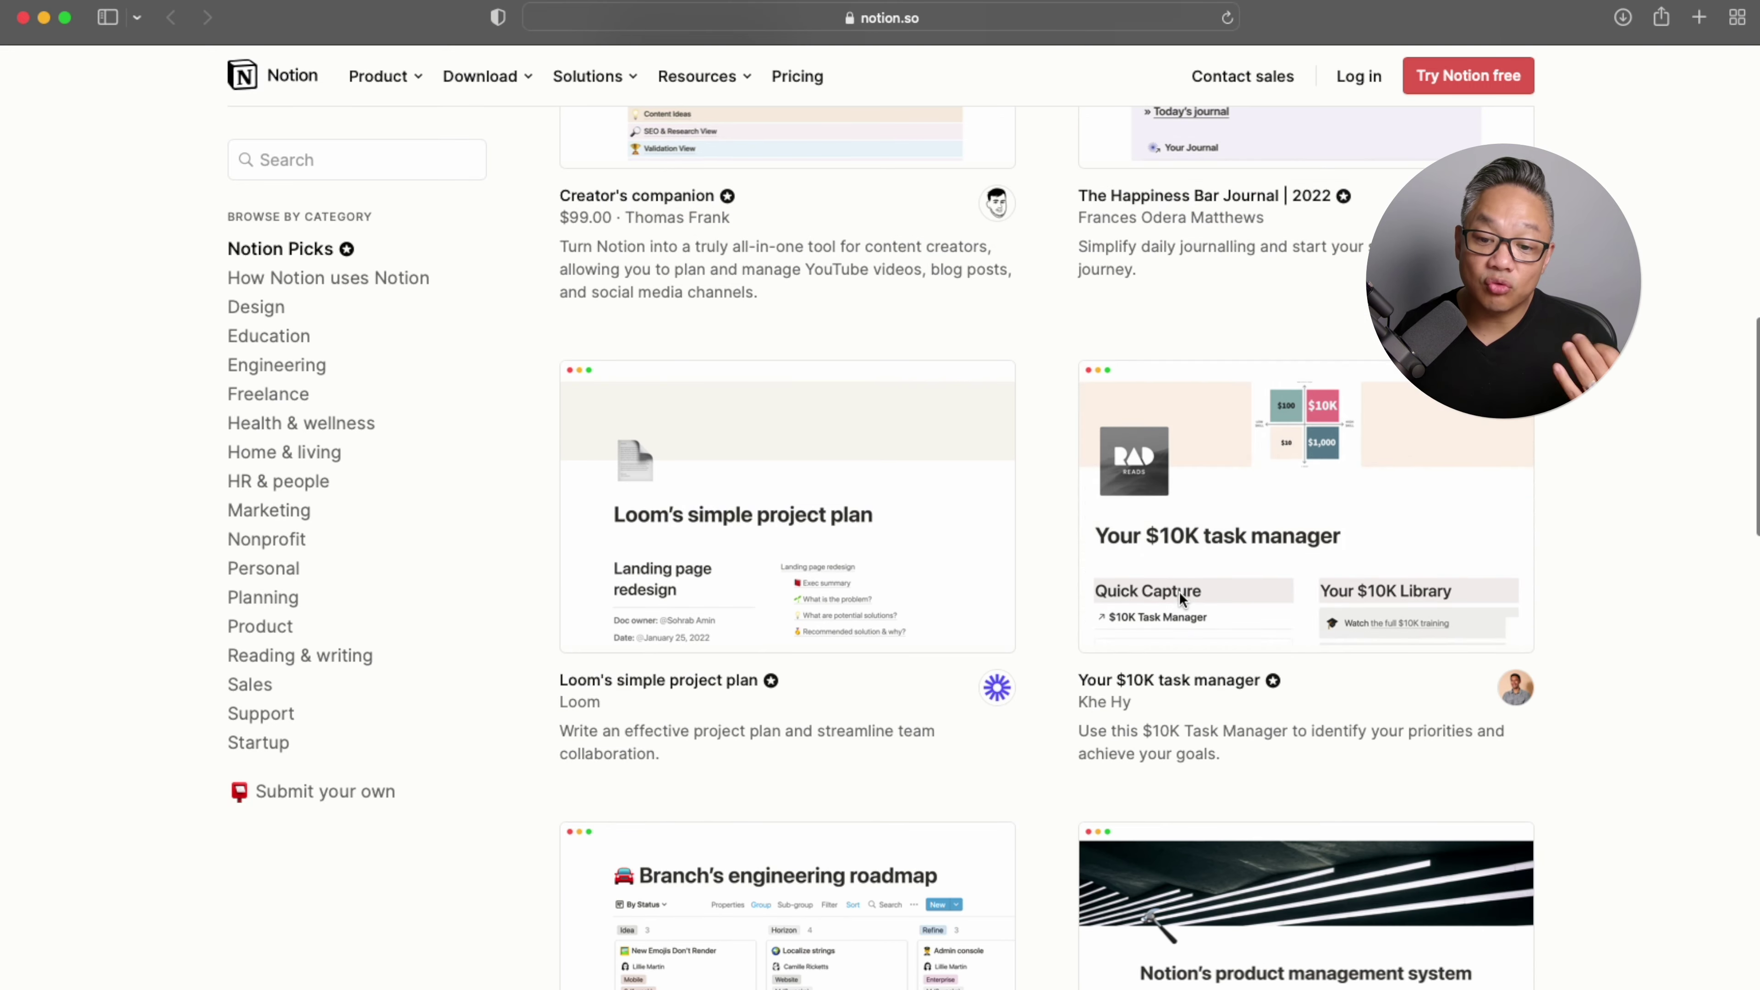
scroll(1182, 599, "down", 5)
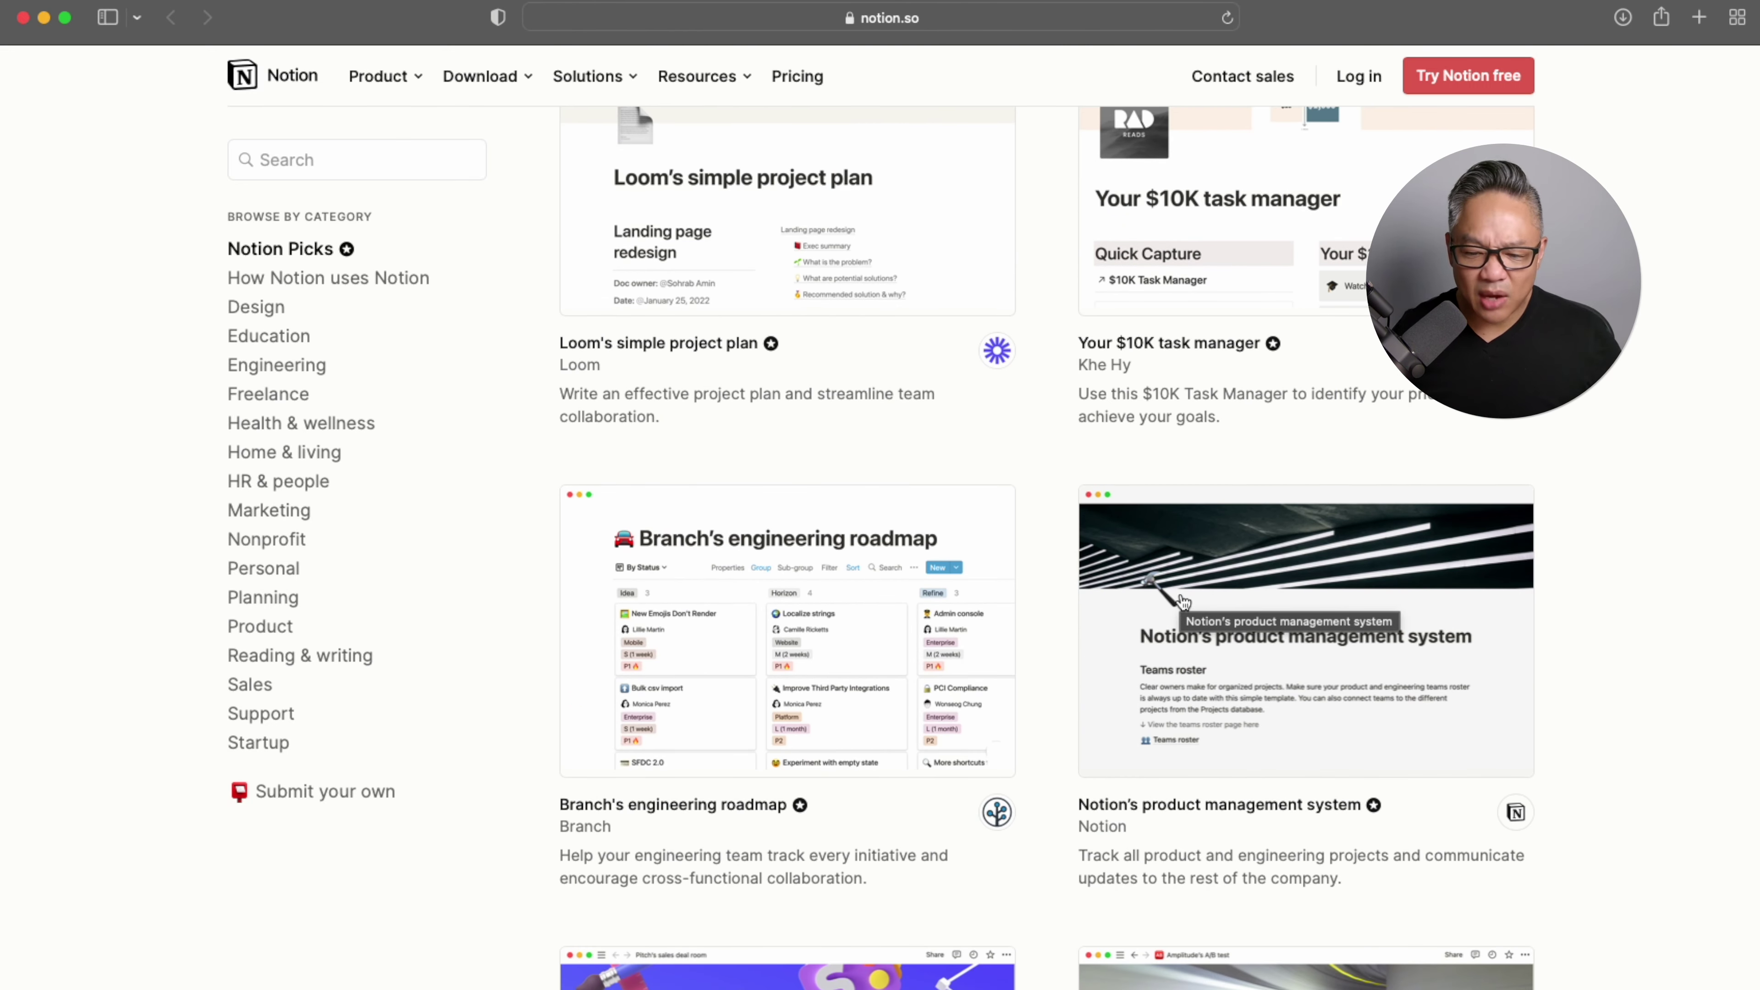
scroll(1181, 600, "down", 10)
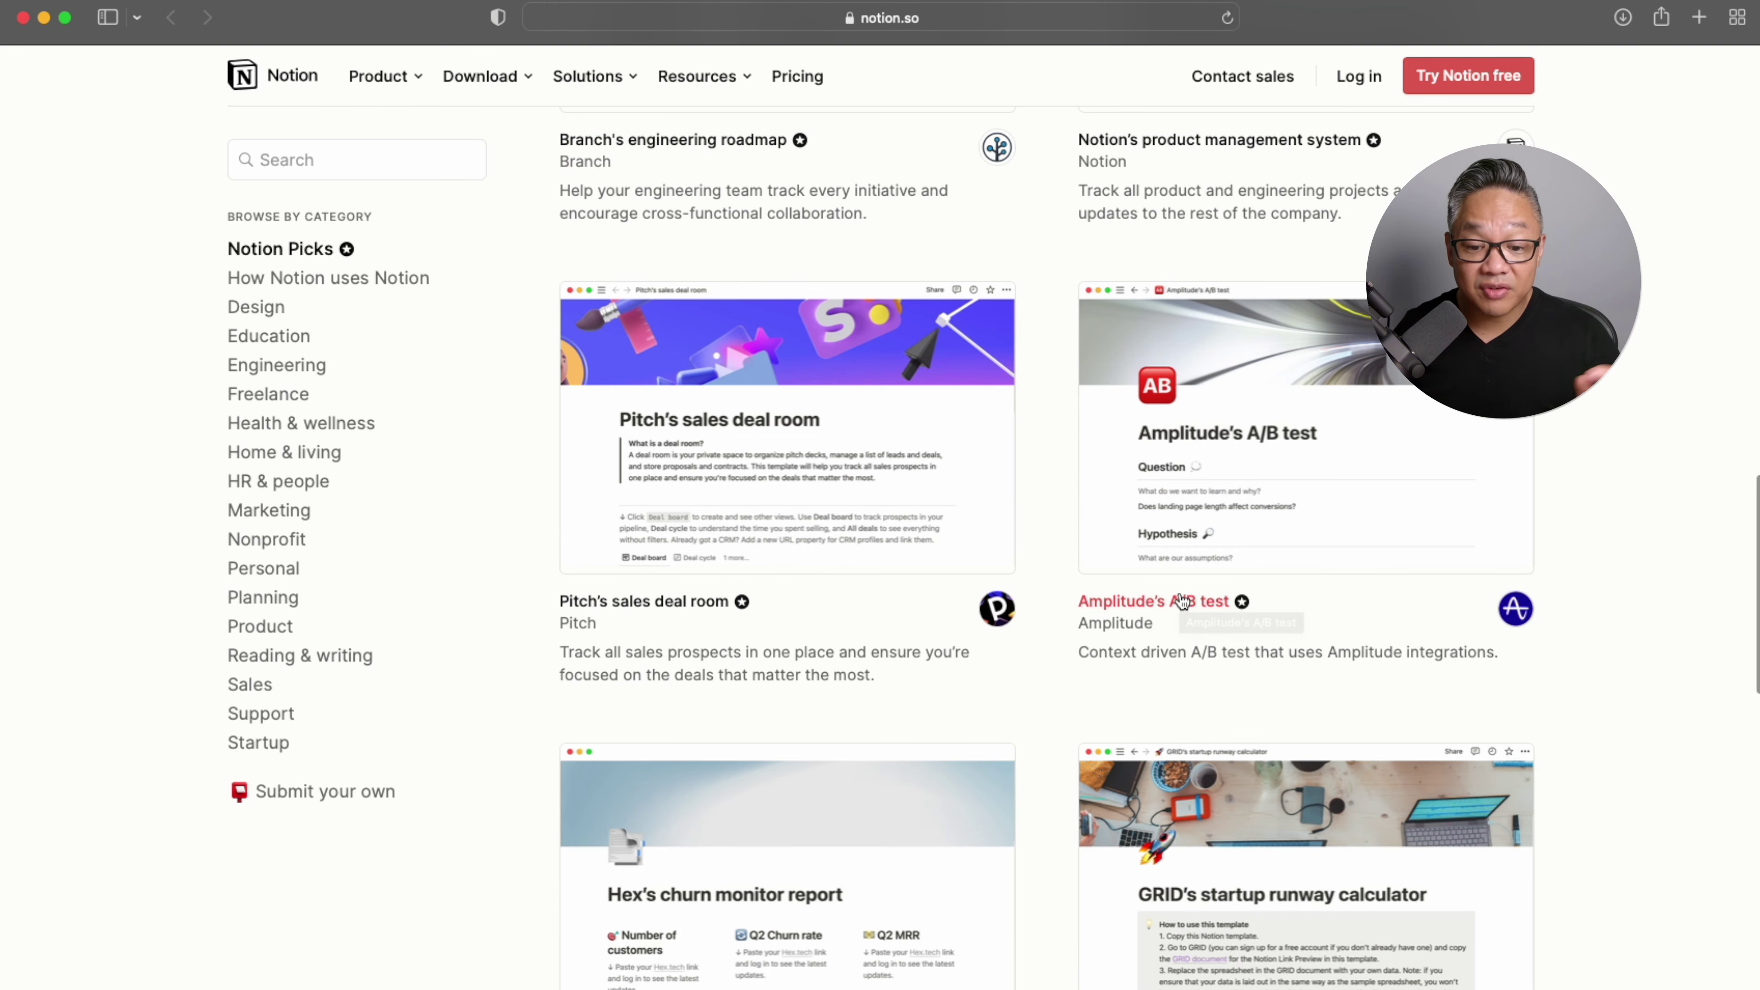
scroll(1182, 600, "down", 4)
scroll(1182, 600, "down", 5)
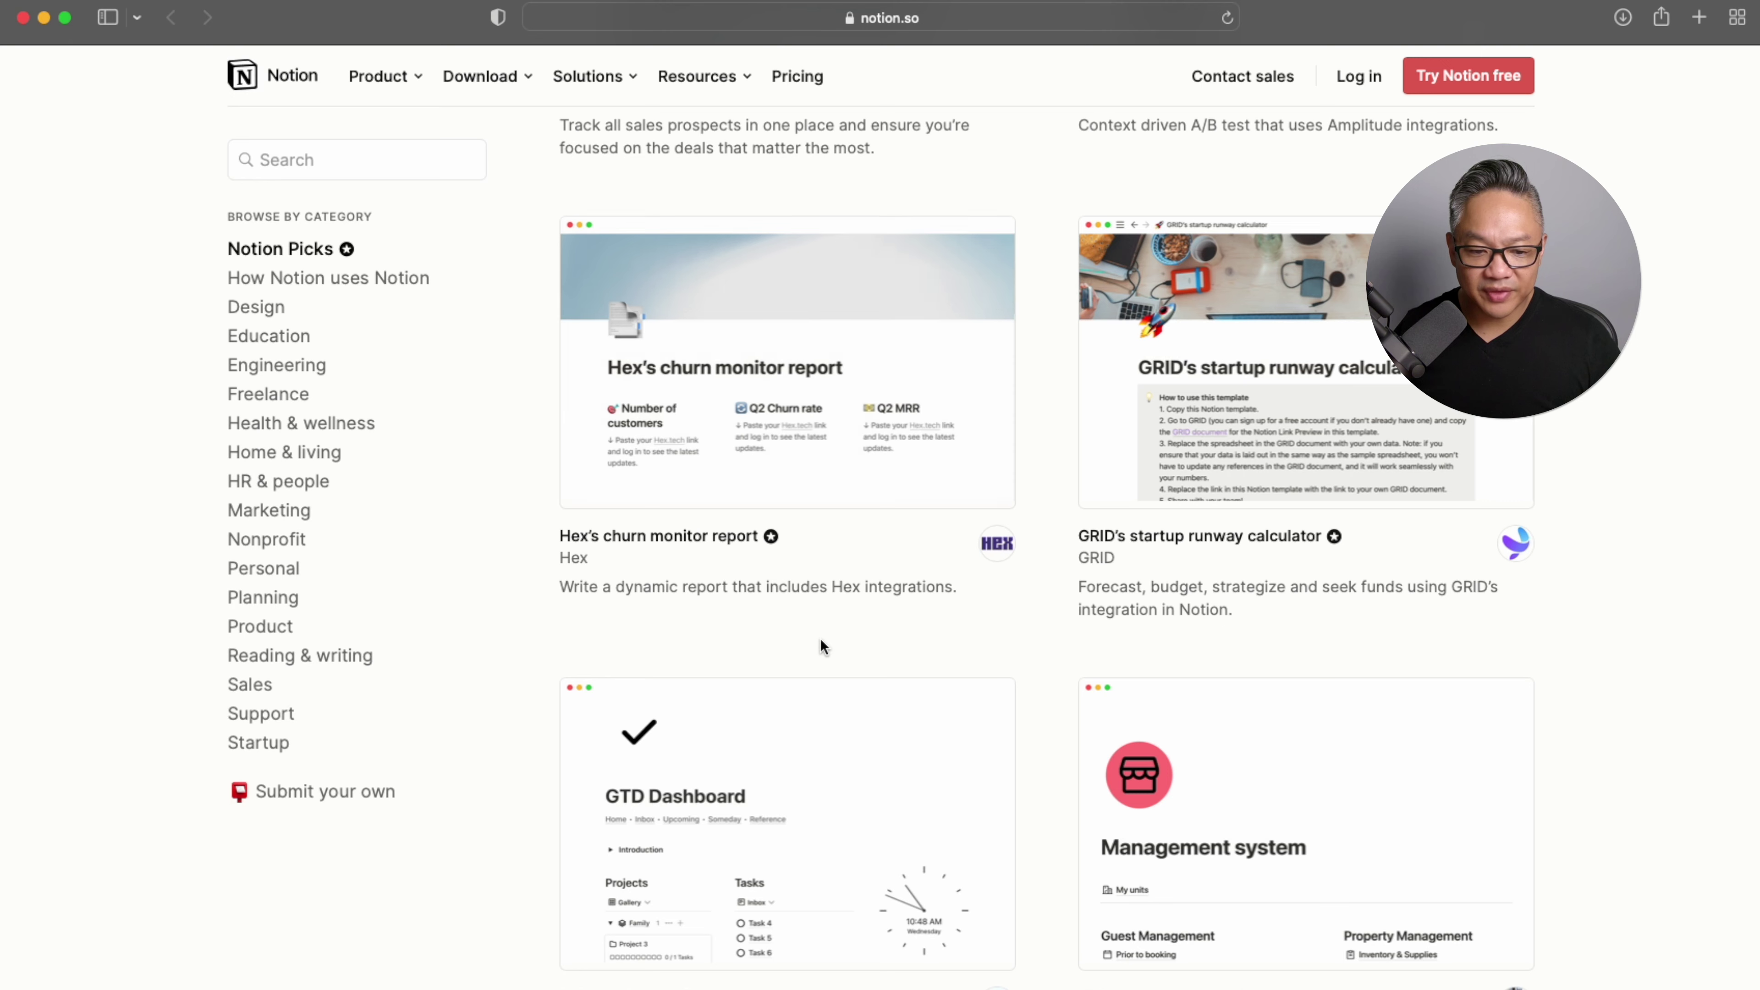
scroll(819, 637, "down", 3)
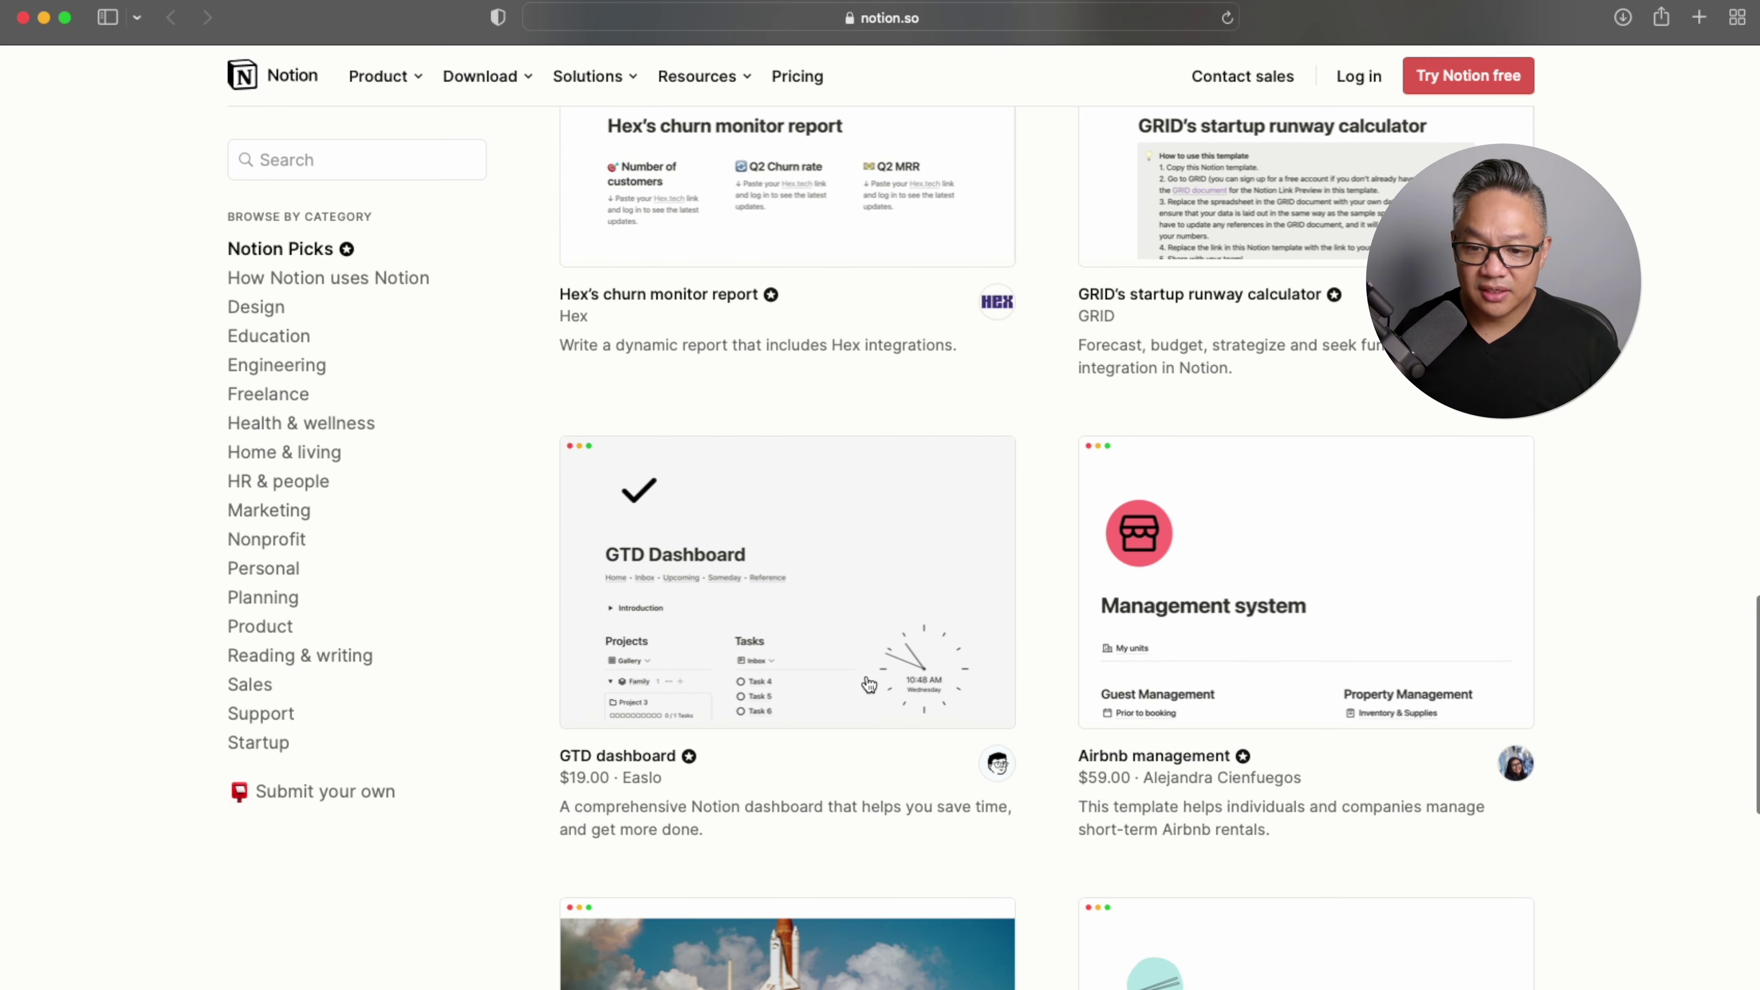
scroll(1307, 641, "down", 4)
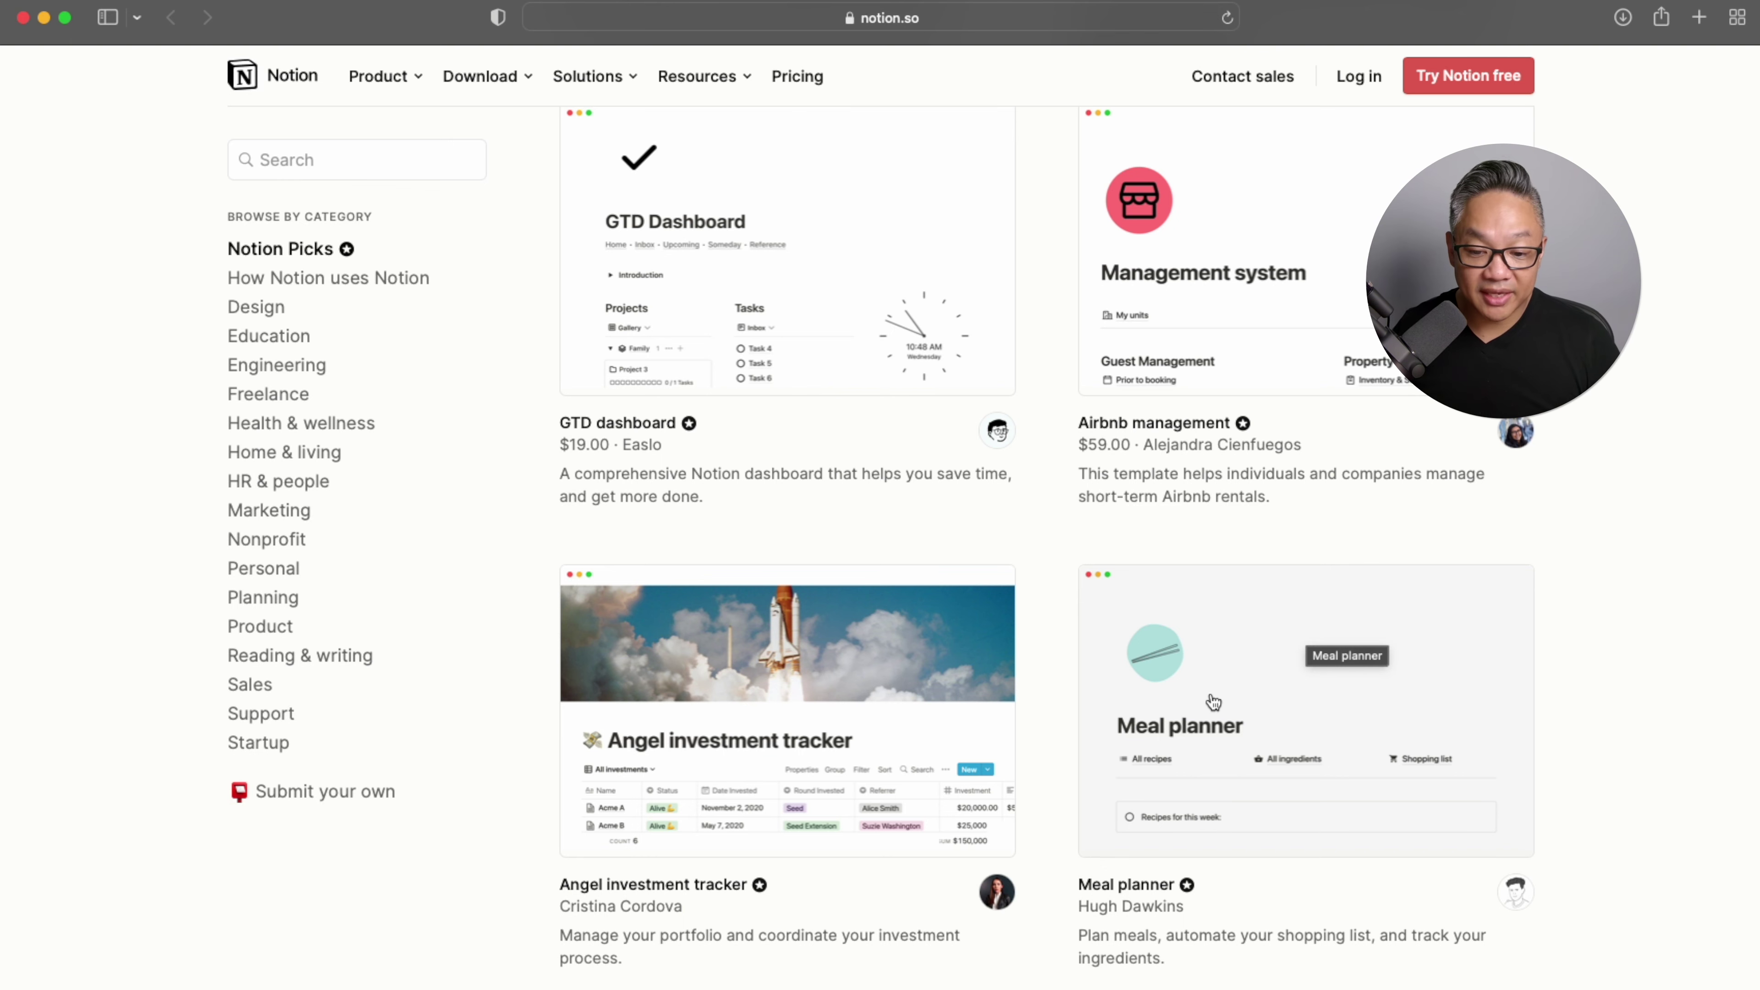
scroll(1209, 699, "down", 3)
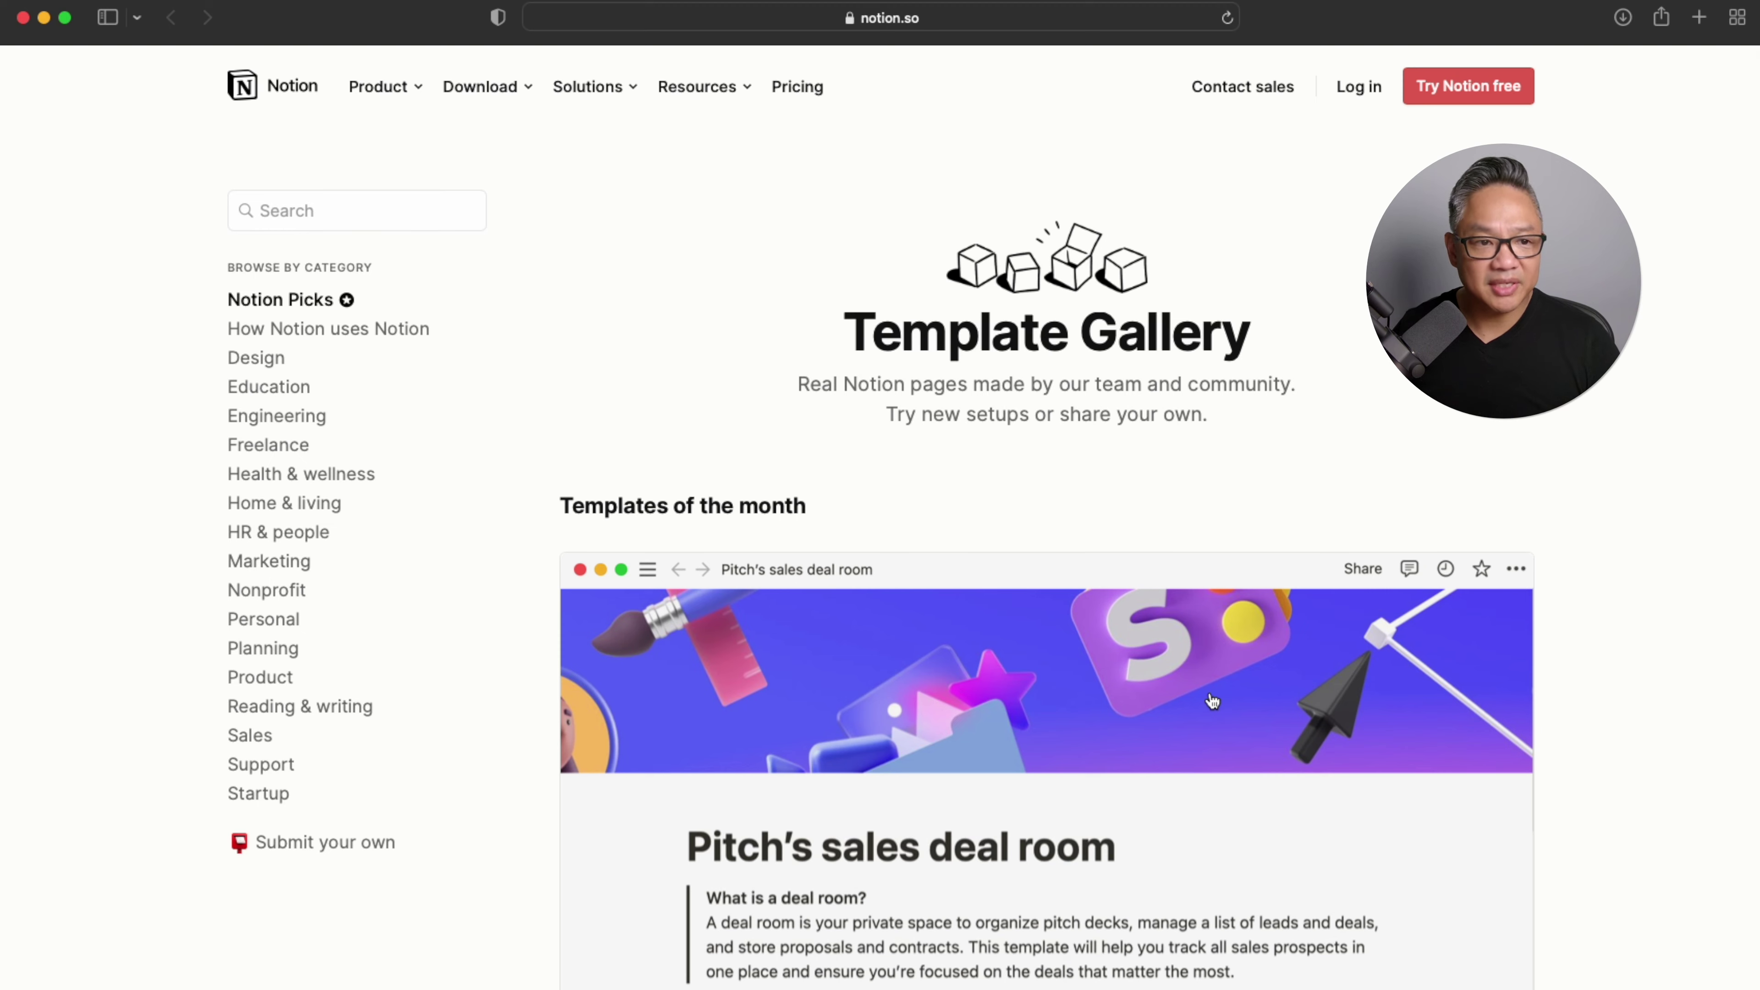